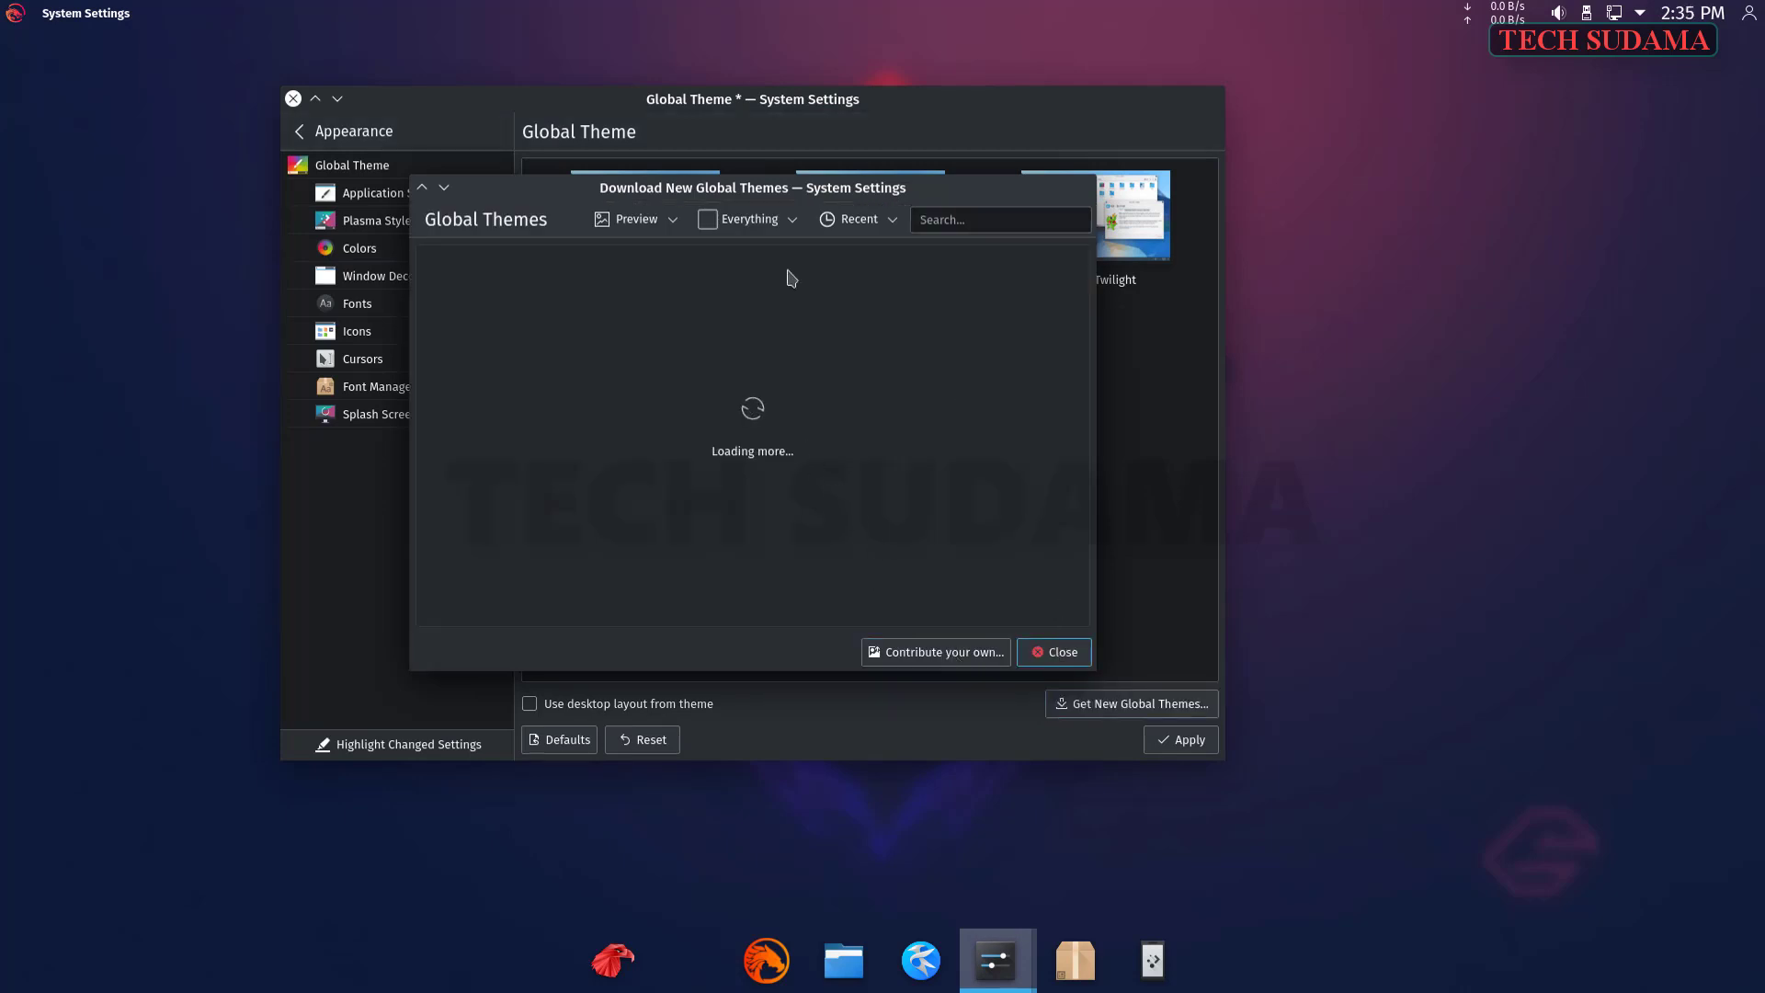
- Browse the downloadable global themes, previewing Expose Modern and Twilight-dark screenshots
left_click(1023, 394)
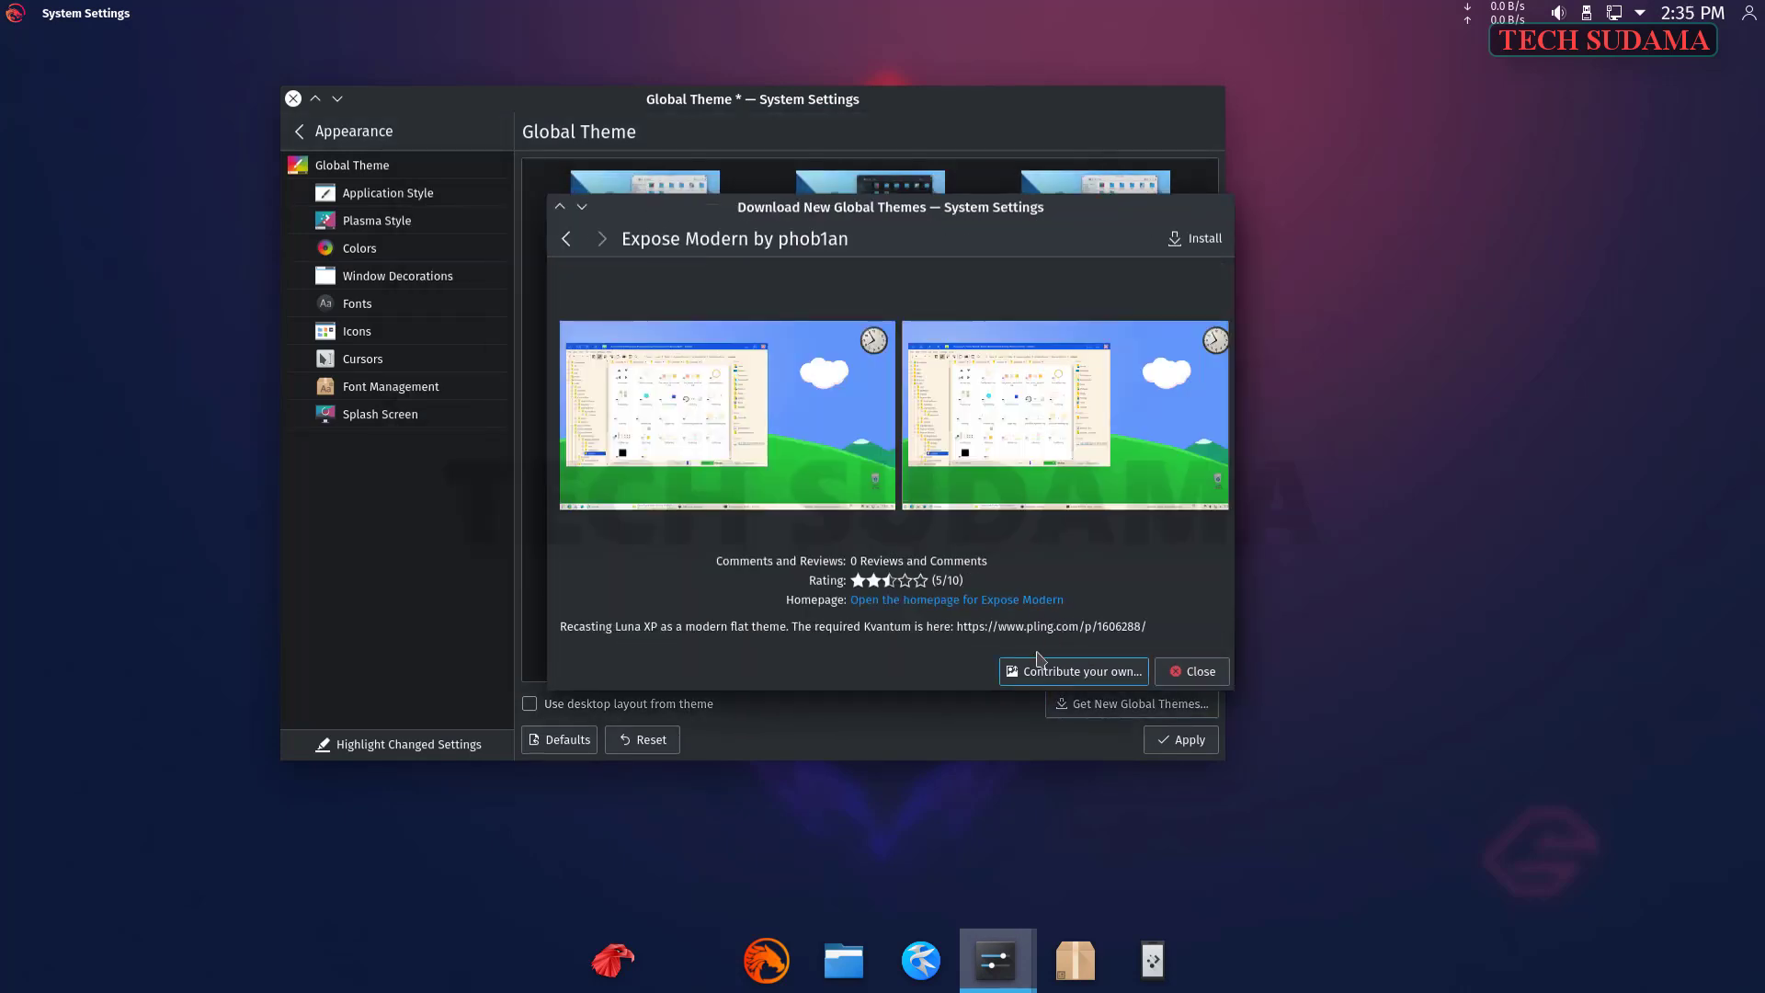
left_click(567, 238)
left_click(675, 356)
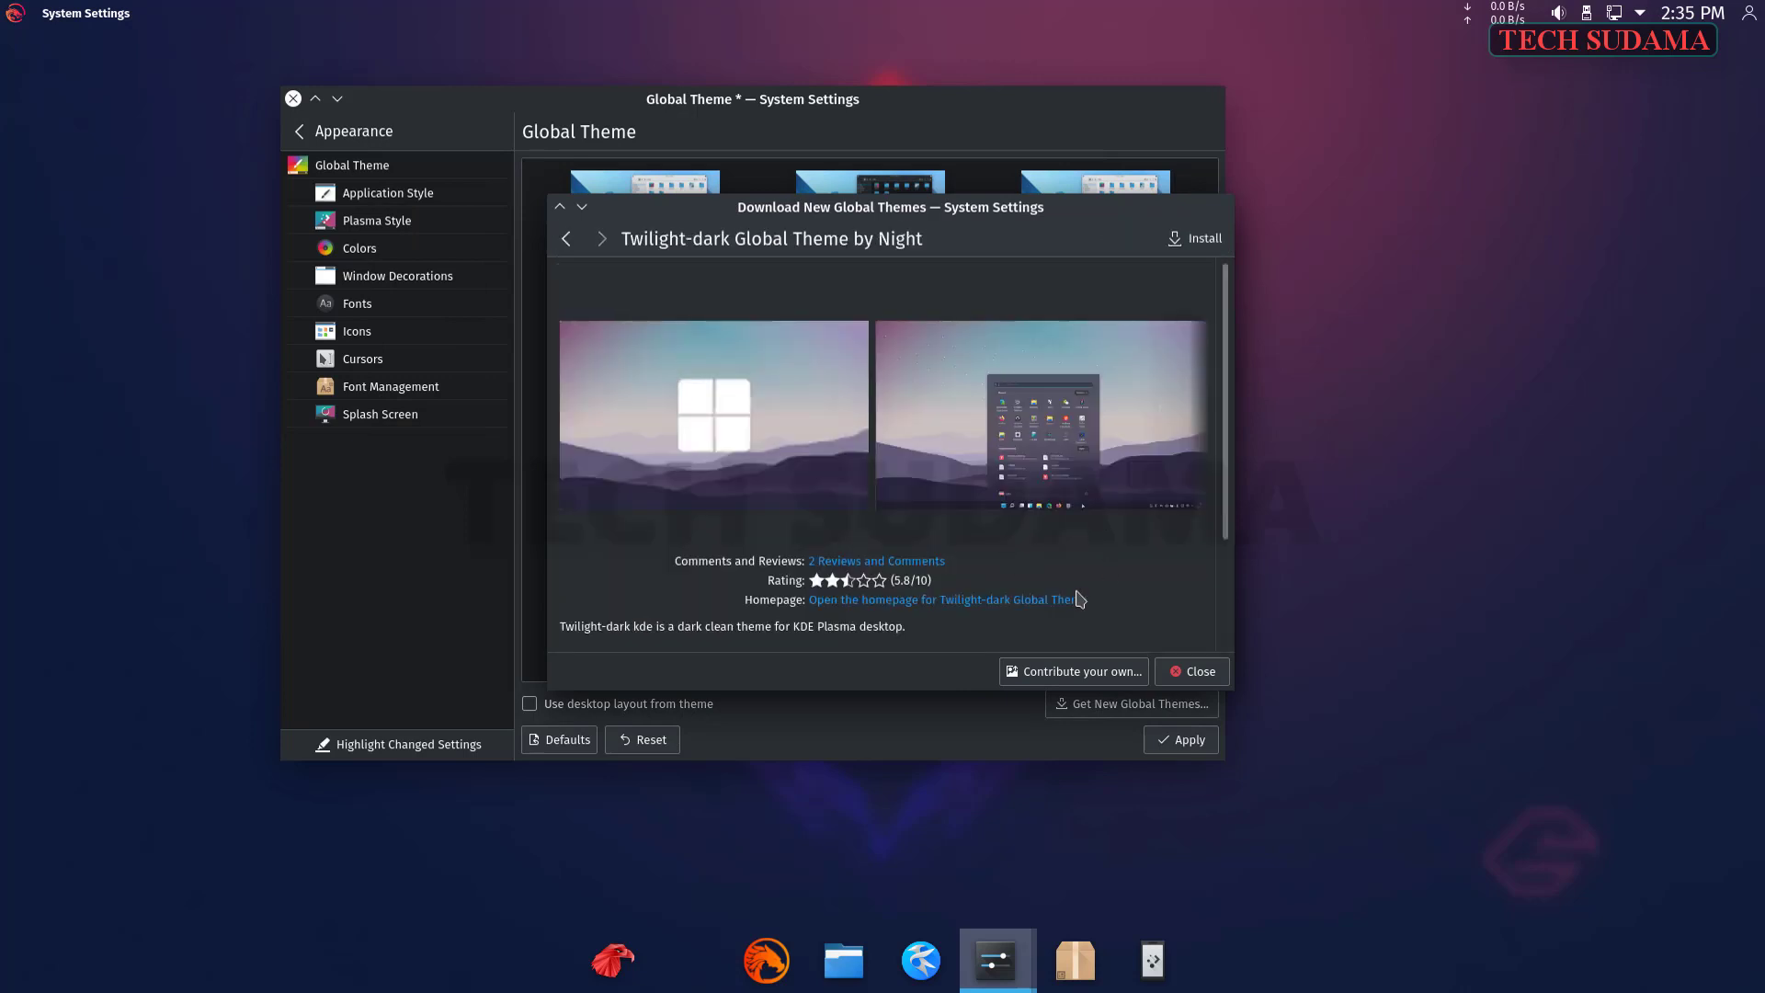
left_click(1028, 421)
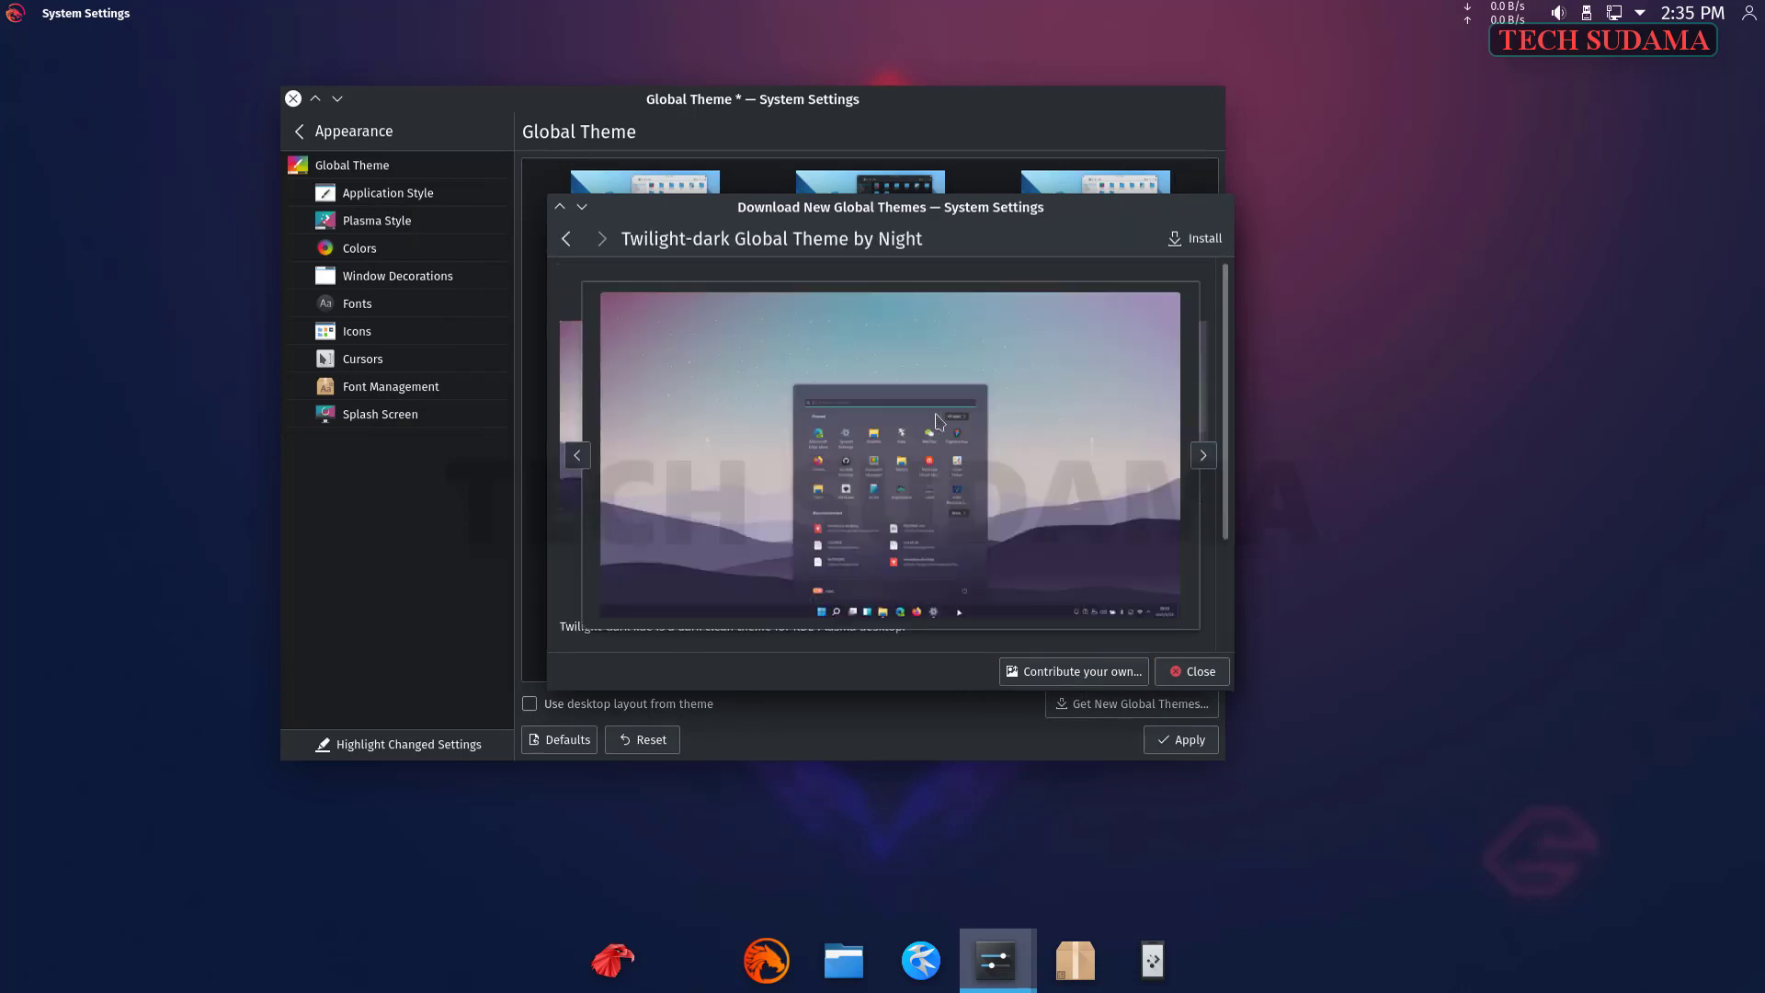
left_click(1216, 245)
- Install the Twilight-dark global theme, then apply the Sweet global theme
left_click(1205, 248)
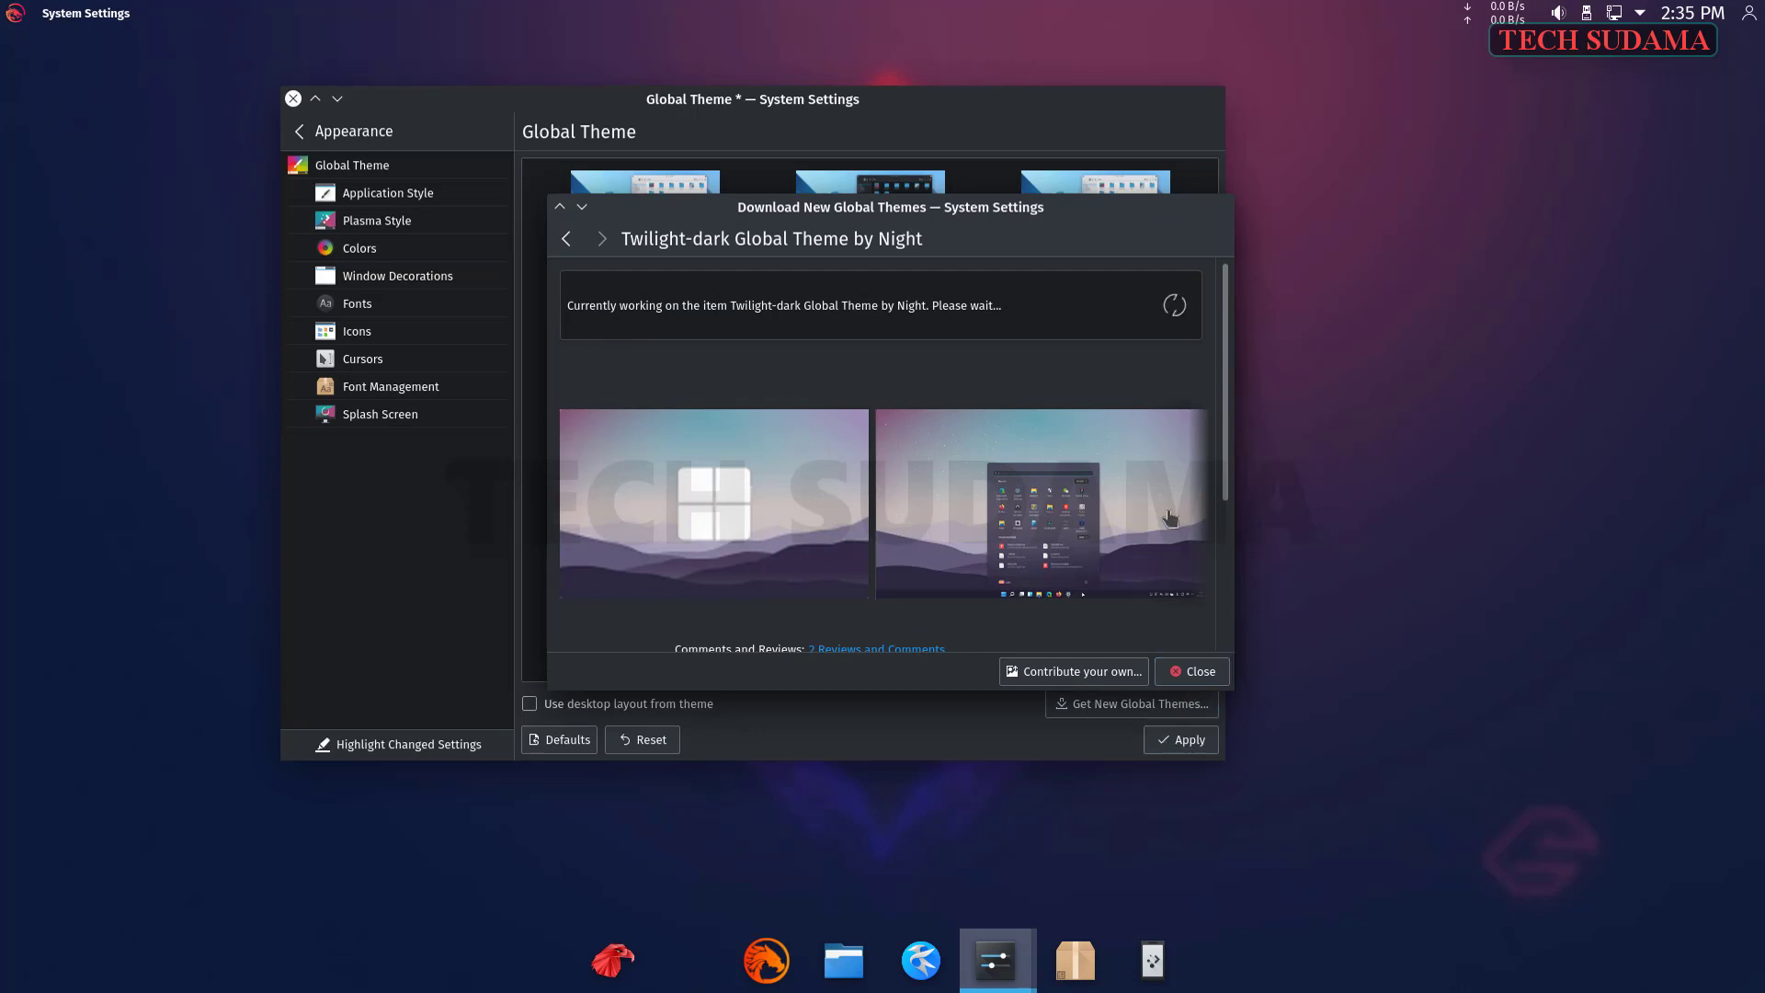
left_click(1193, 672)
left_click(1160, 737)
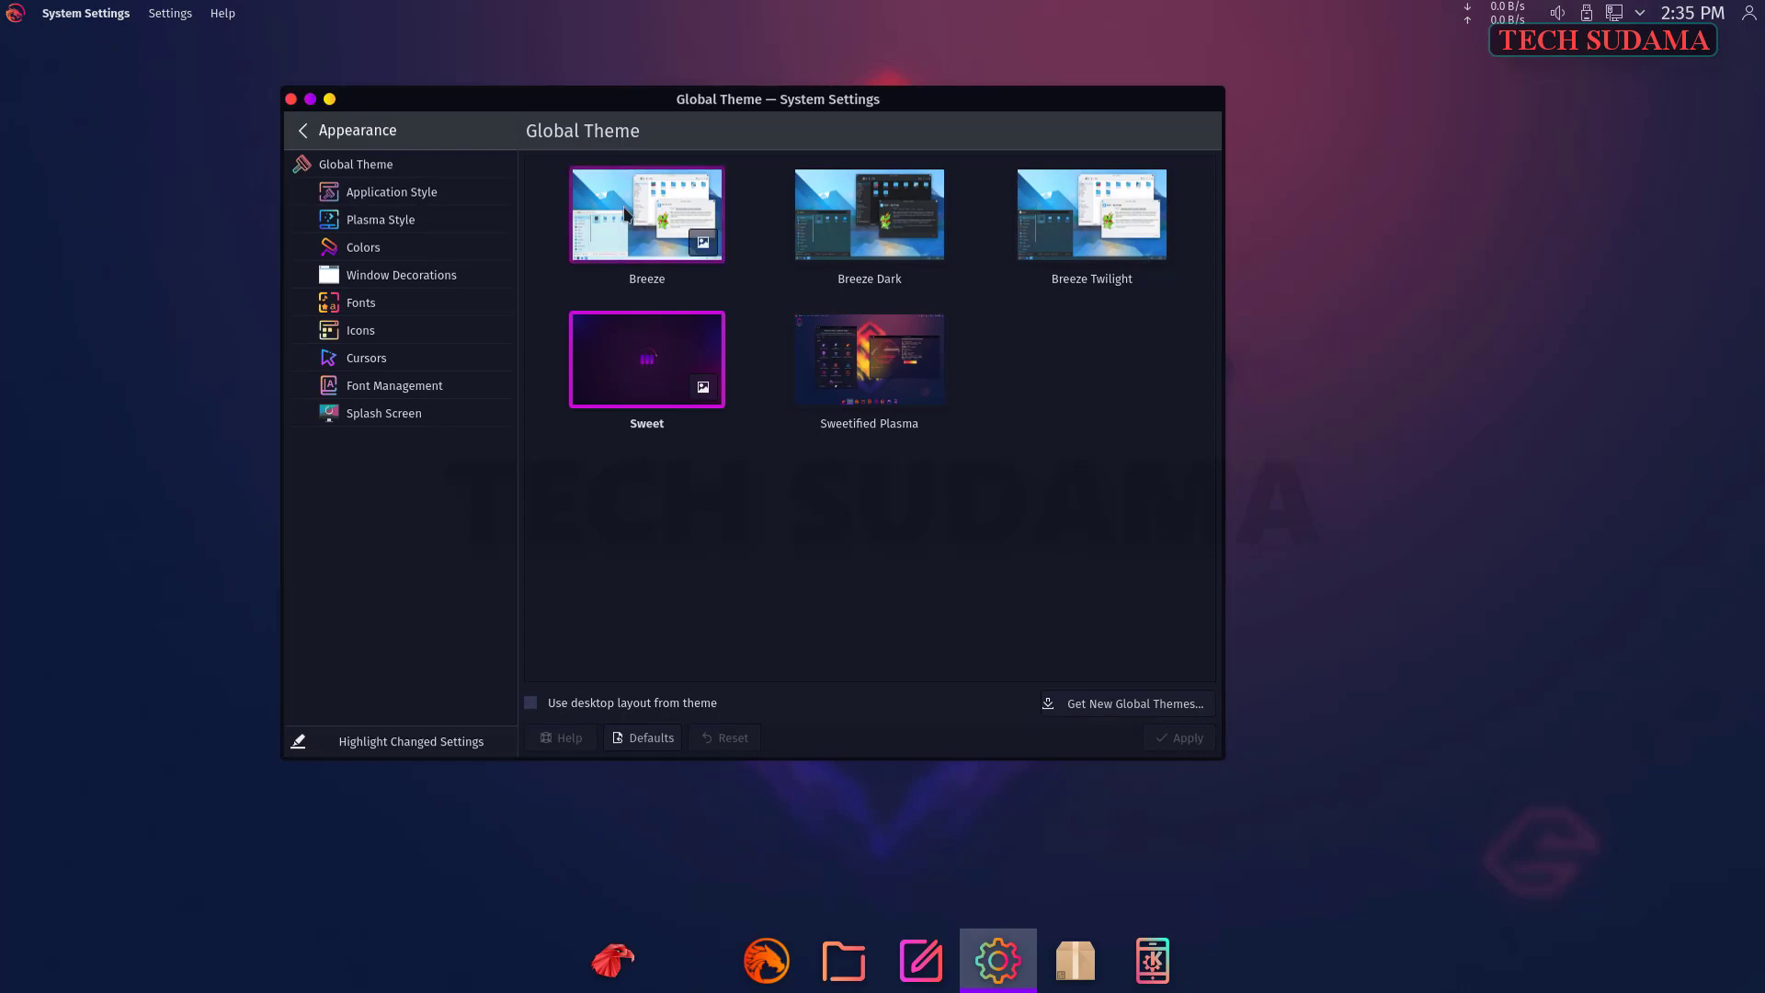
- Close the Konsole terminal and open the Garuda Linux website from Garuda Welcome
left_click(647, 213)
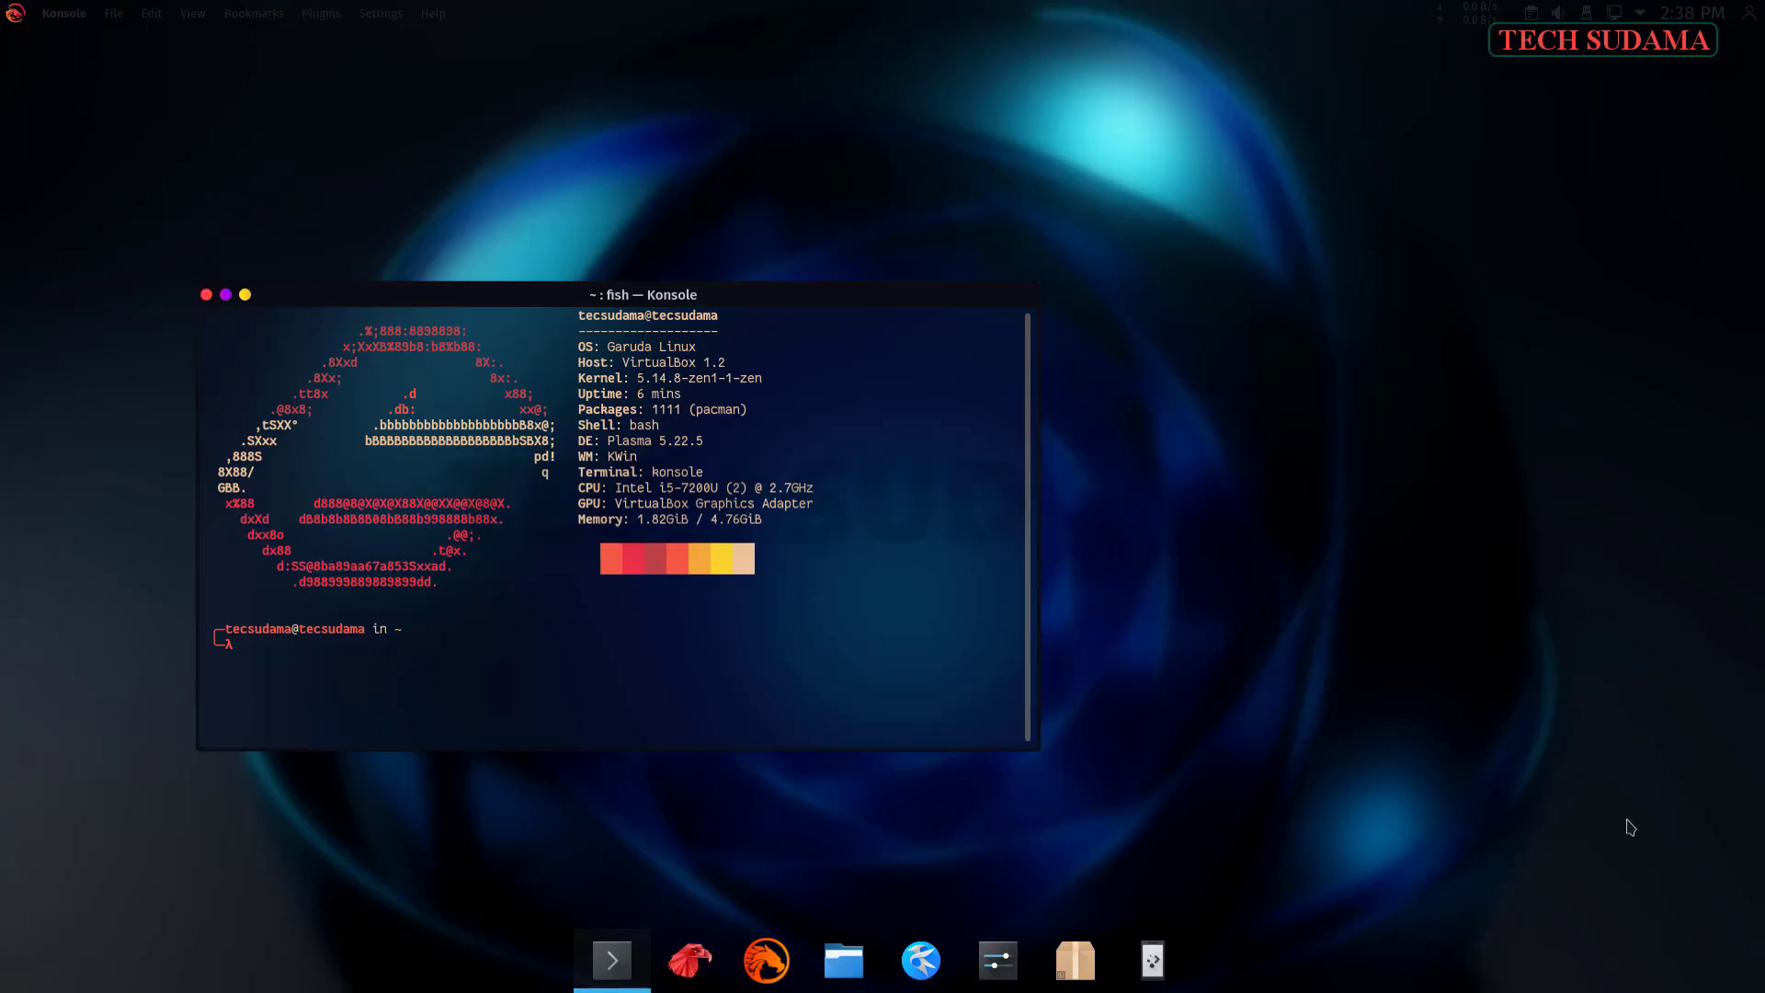
left_click(206, 296)
left_click(689, 960)
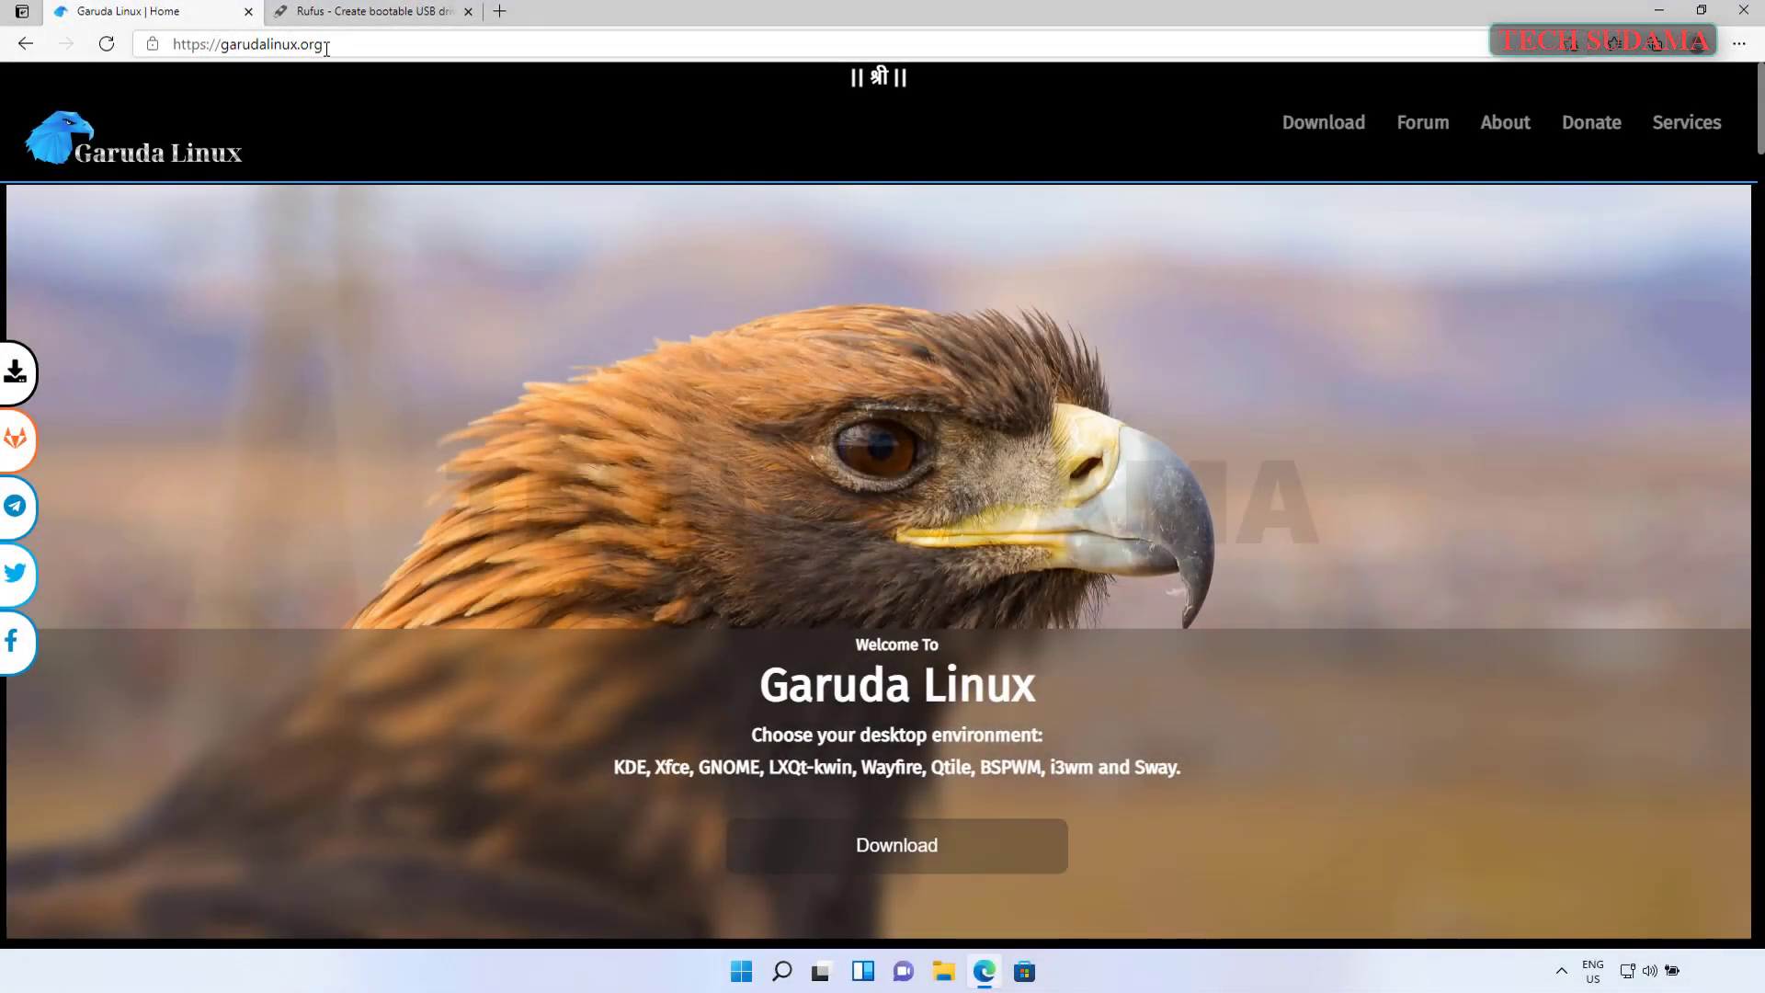
left_click(327, 48)
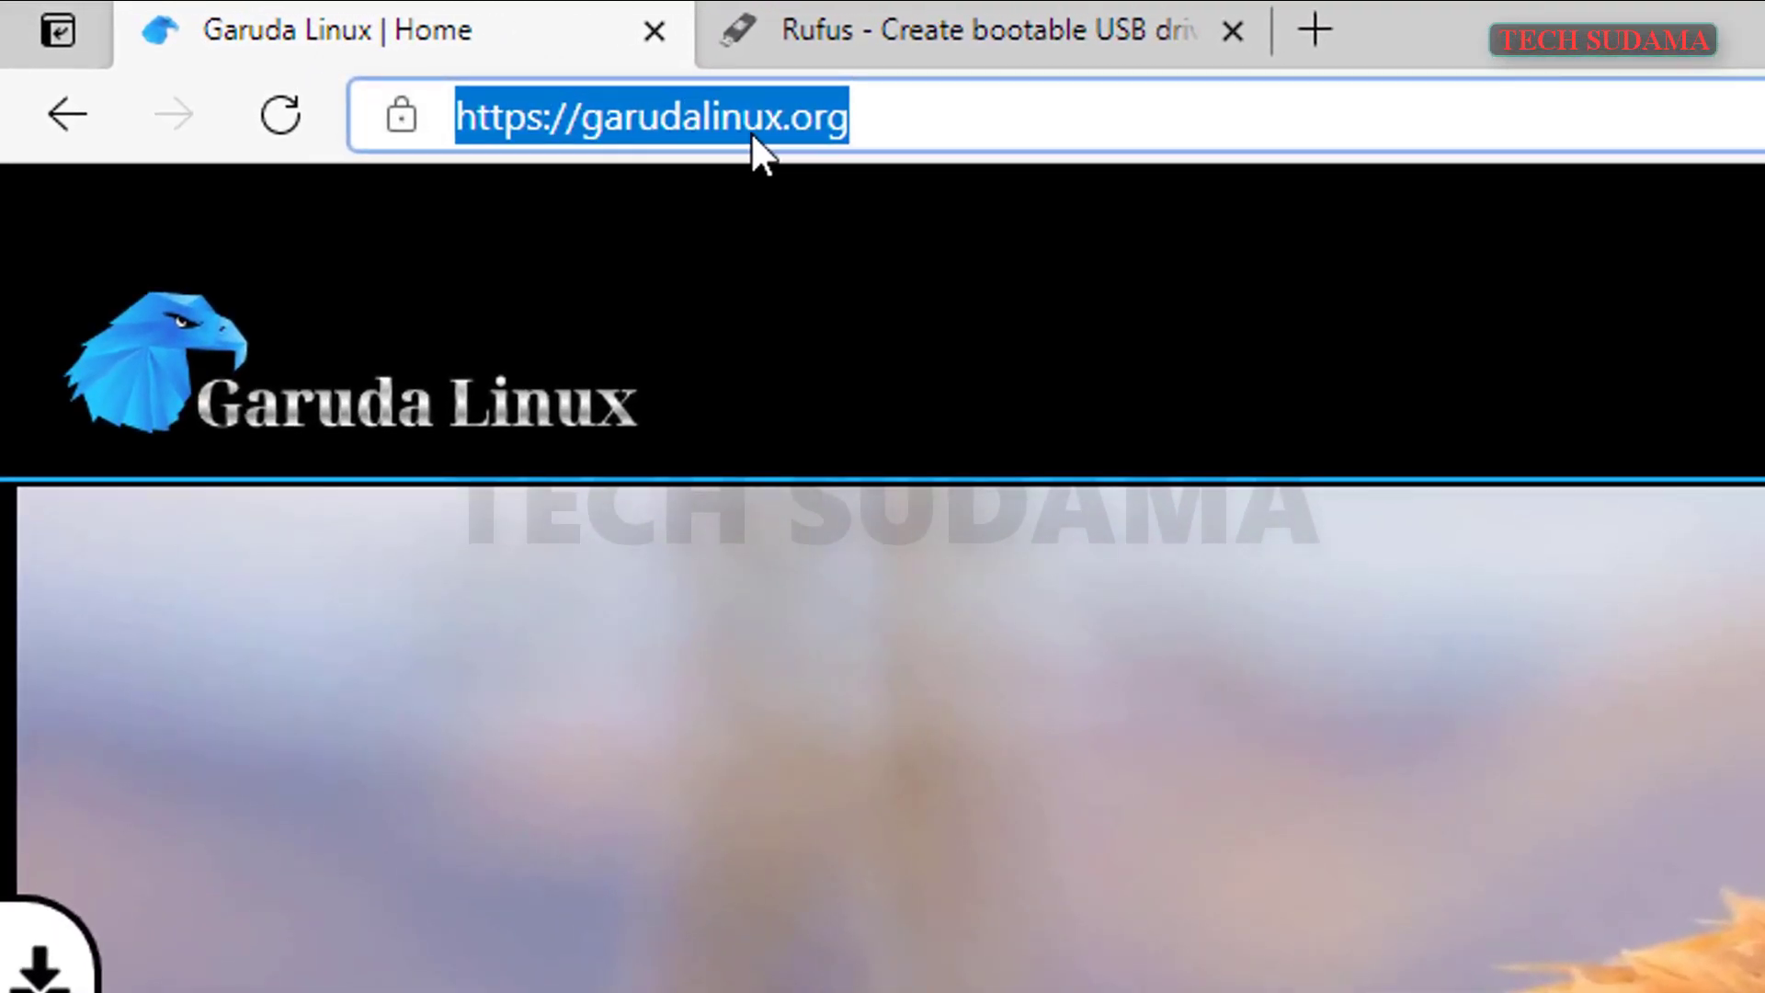
- Look over the garudalinux.org home page and go to its Download page
left_click(890, 118)
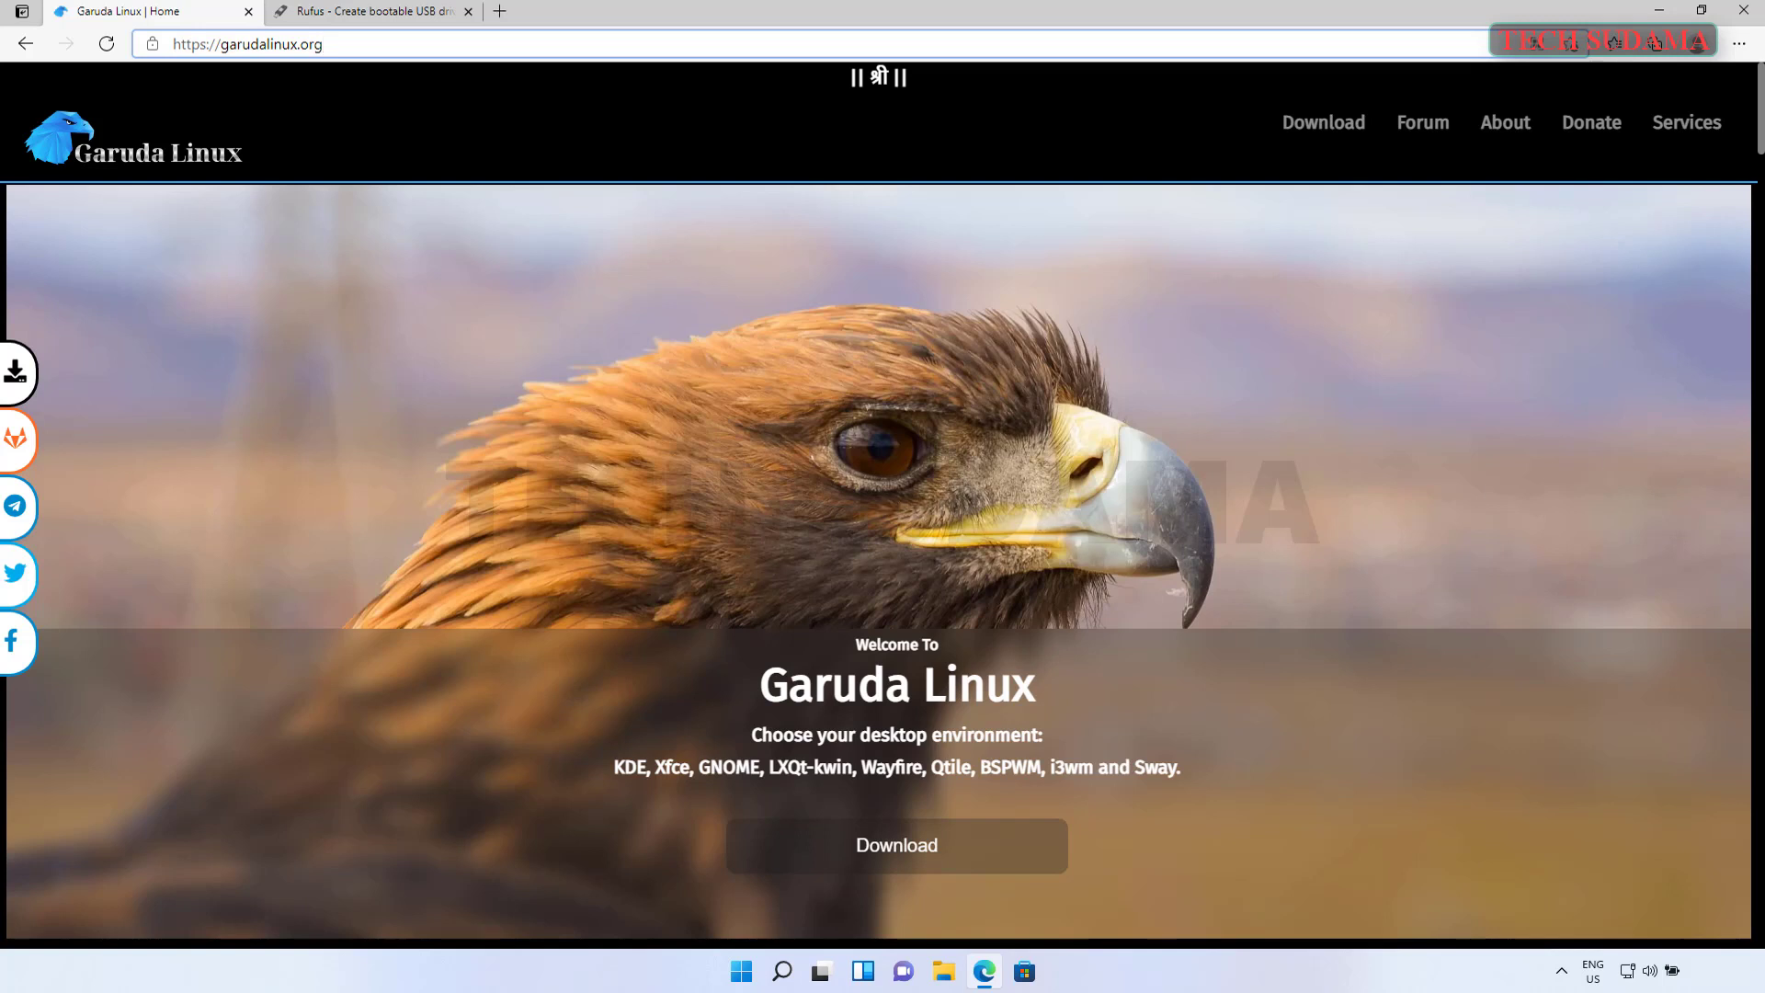
scroll(882, 506, "down", 5)
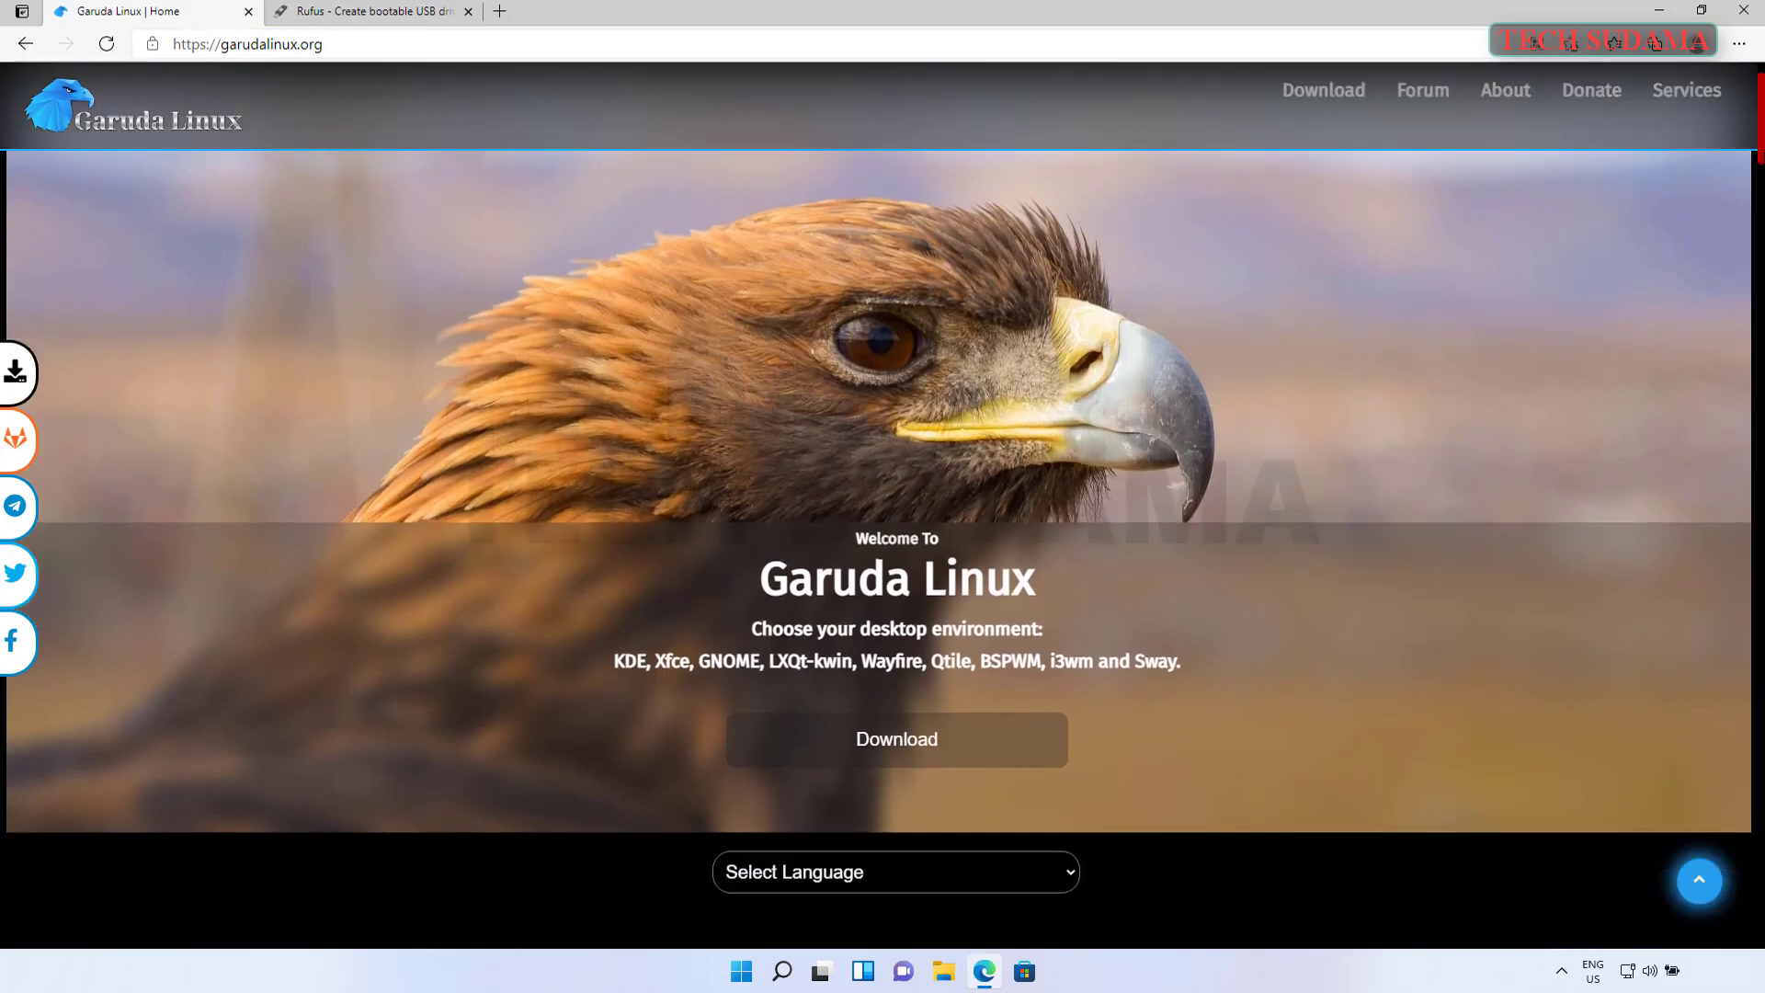
scroll(1762, 108, "up", 5)
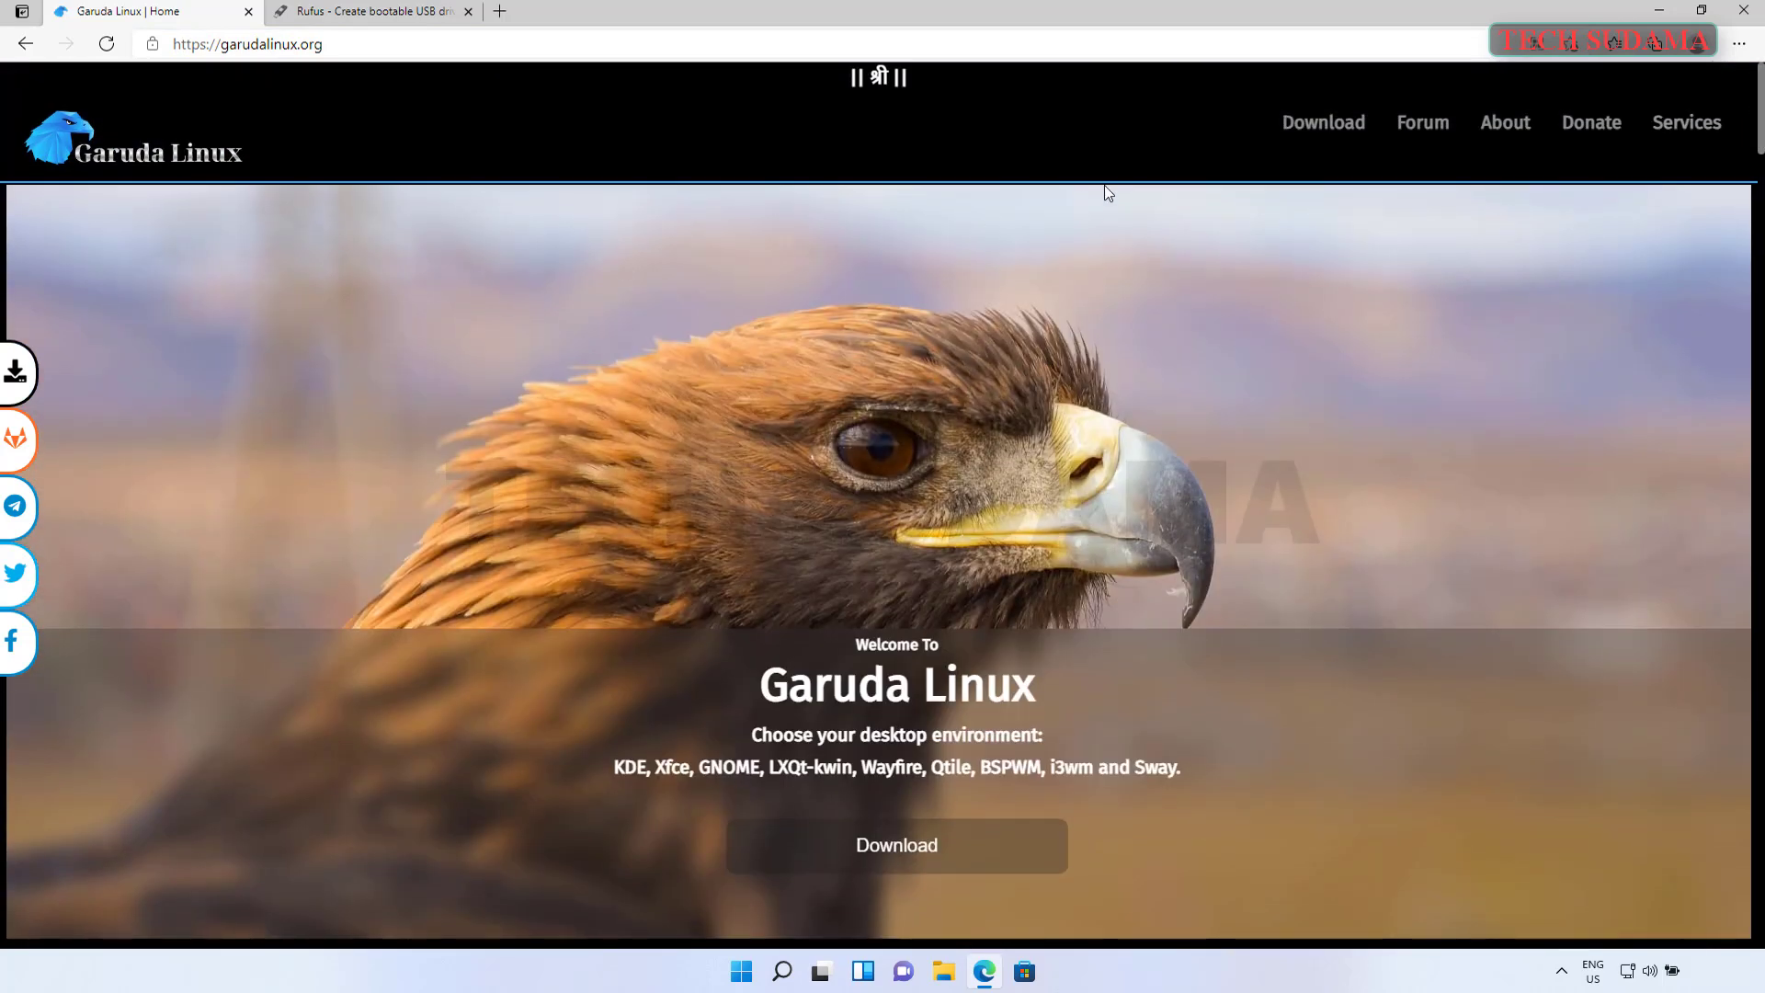
left_click(1318, 130)
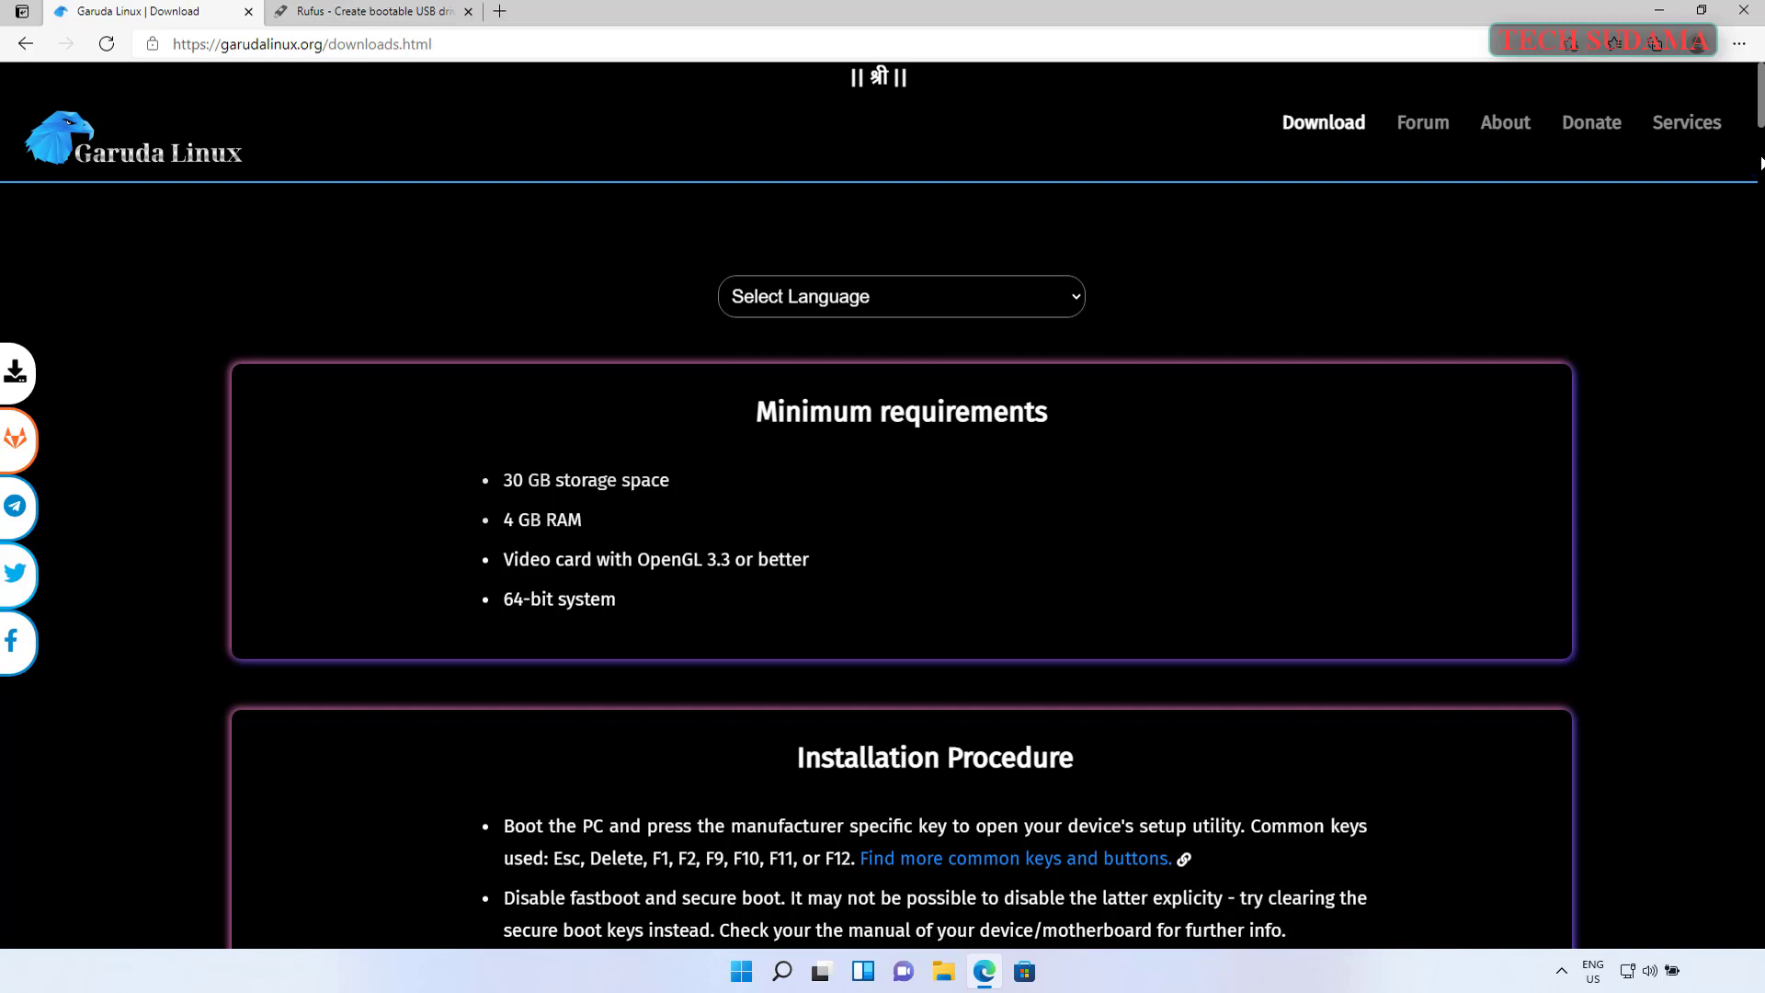
- Scroll to the KDE Dr460nized edition and show its download sources
scroll(1760, 163, "down", 14)
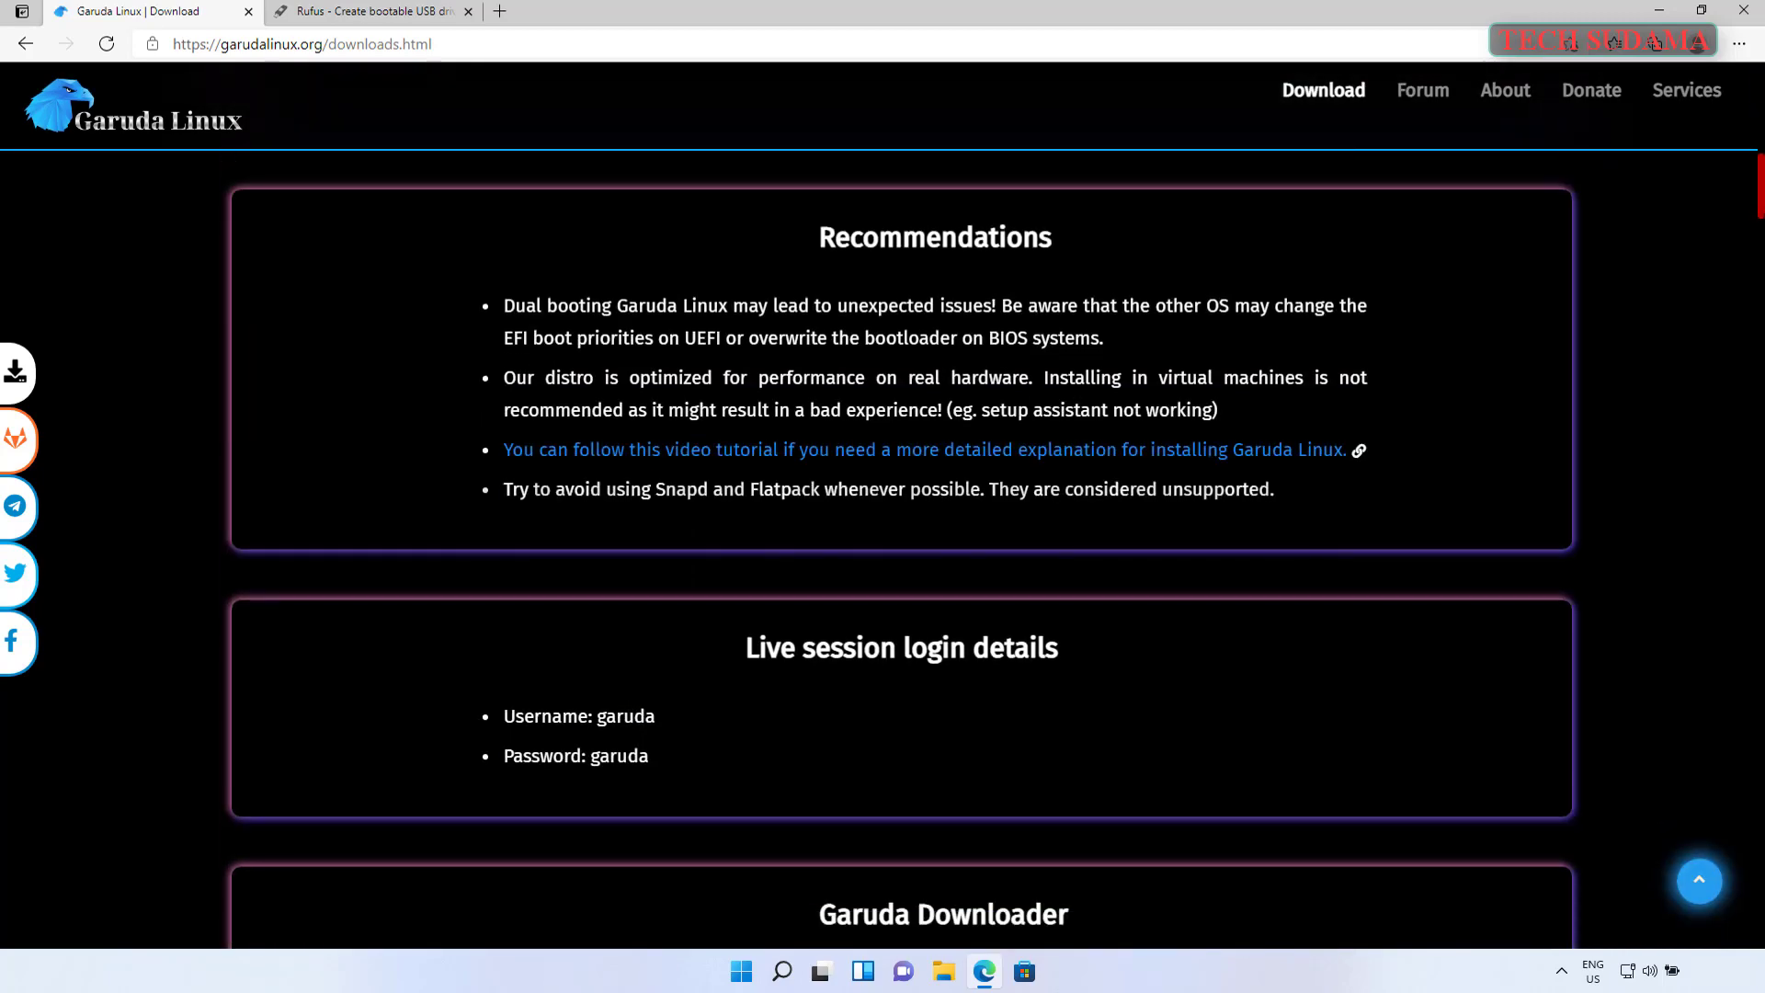
scroll(900, 551, "down", 12)
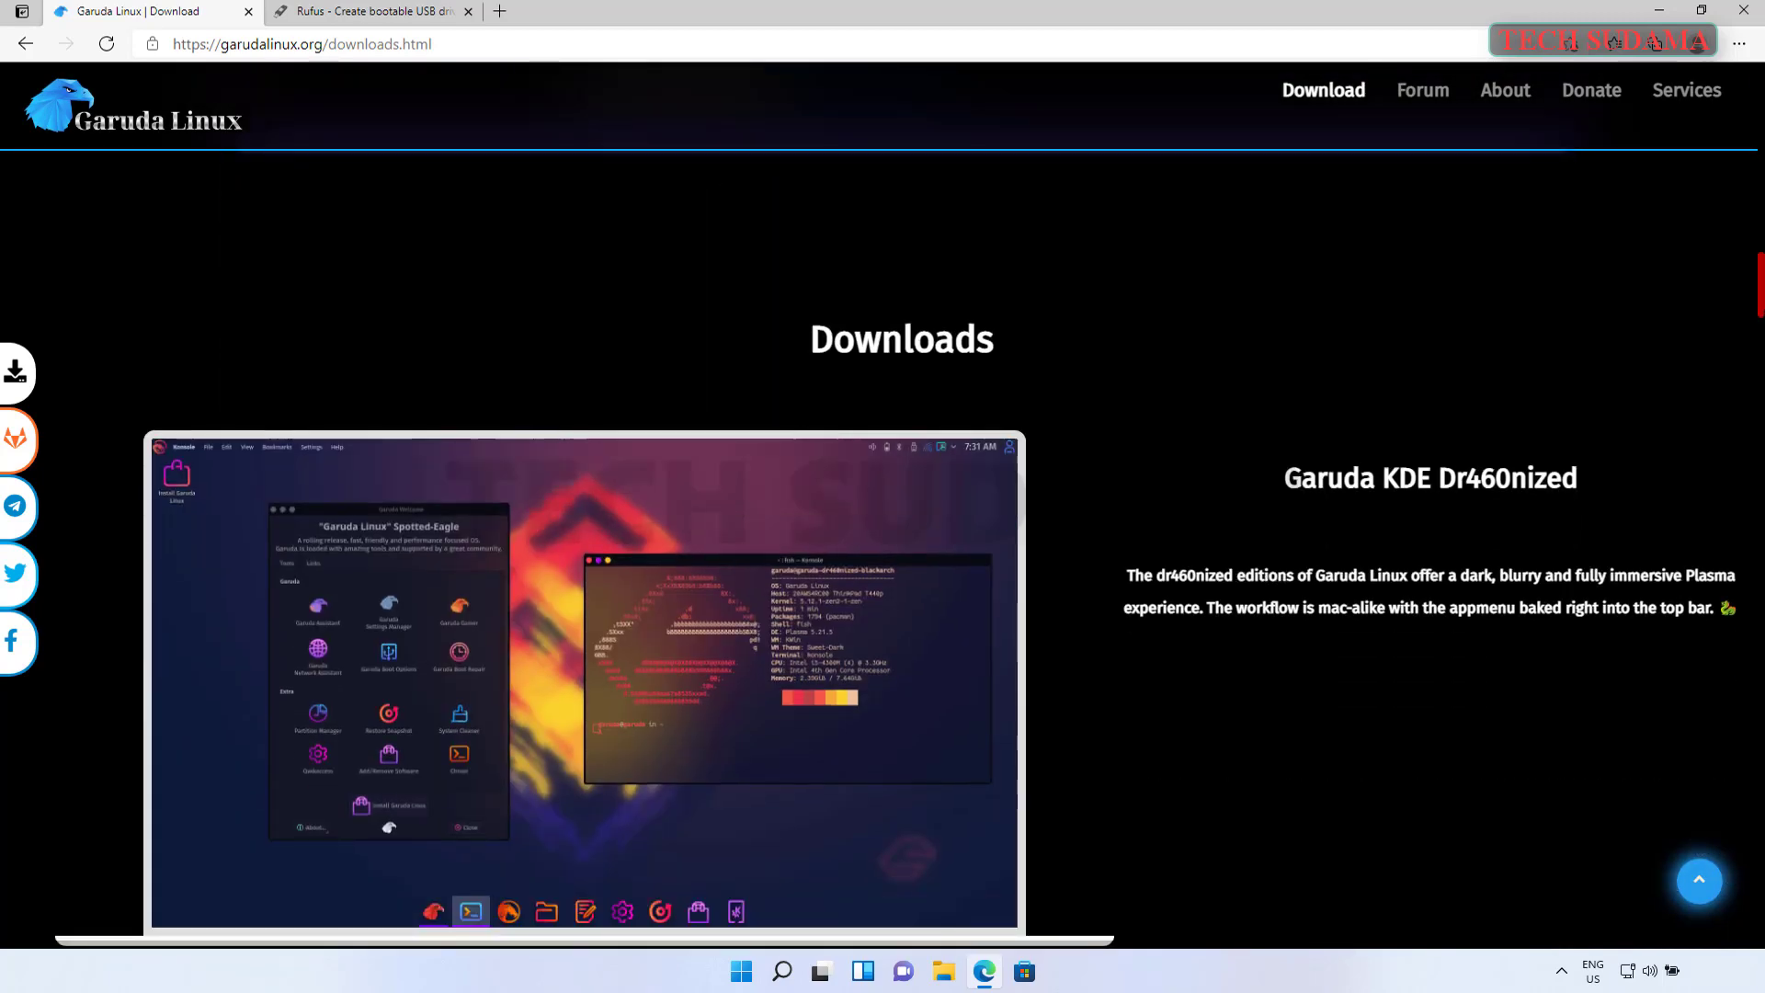
scroll(897, 505, "down", 3)
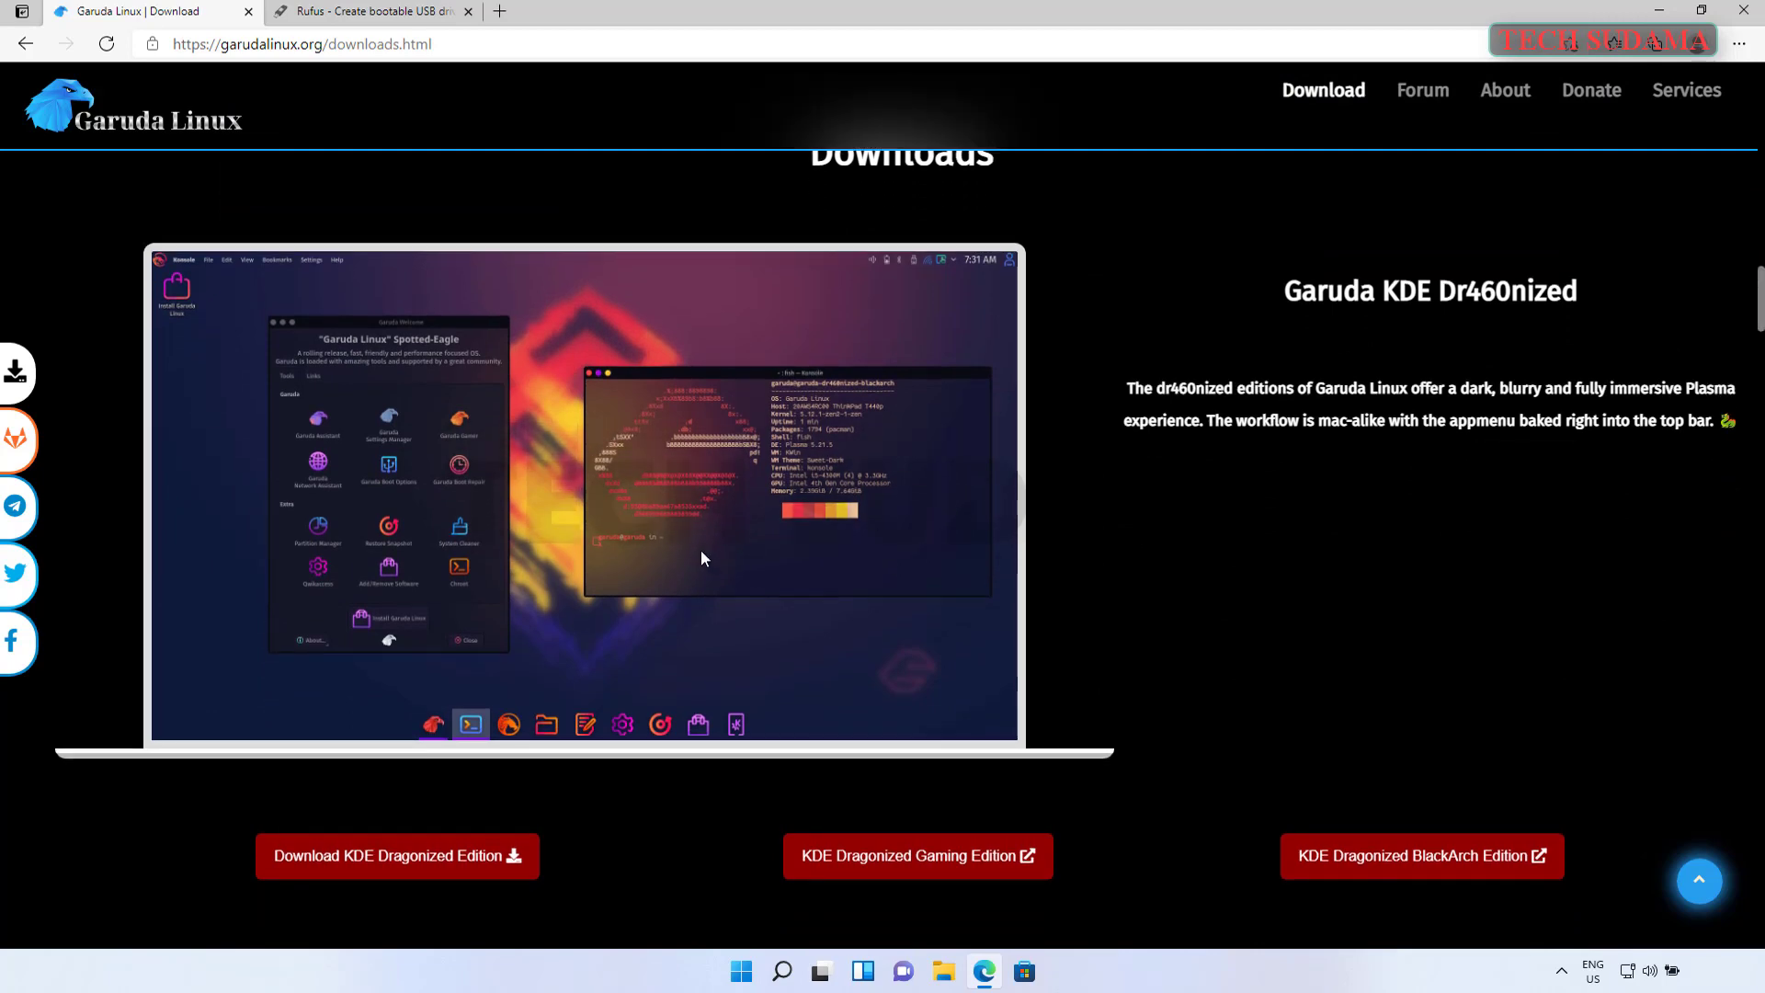
scroll(1180, 552, "up", 3)
mouse_move(1761, 307)
left_mouse_down()
mouse_move(1763, 535)
mouse_move(1760, 273)
left_mouse_up()
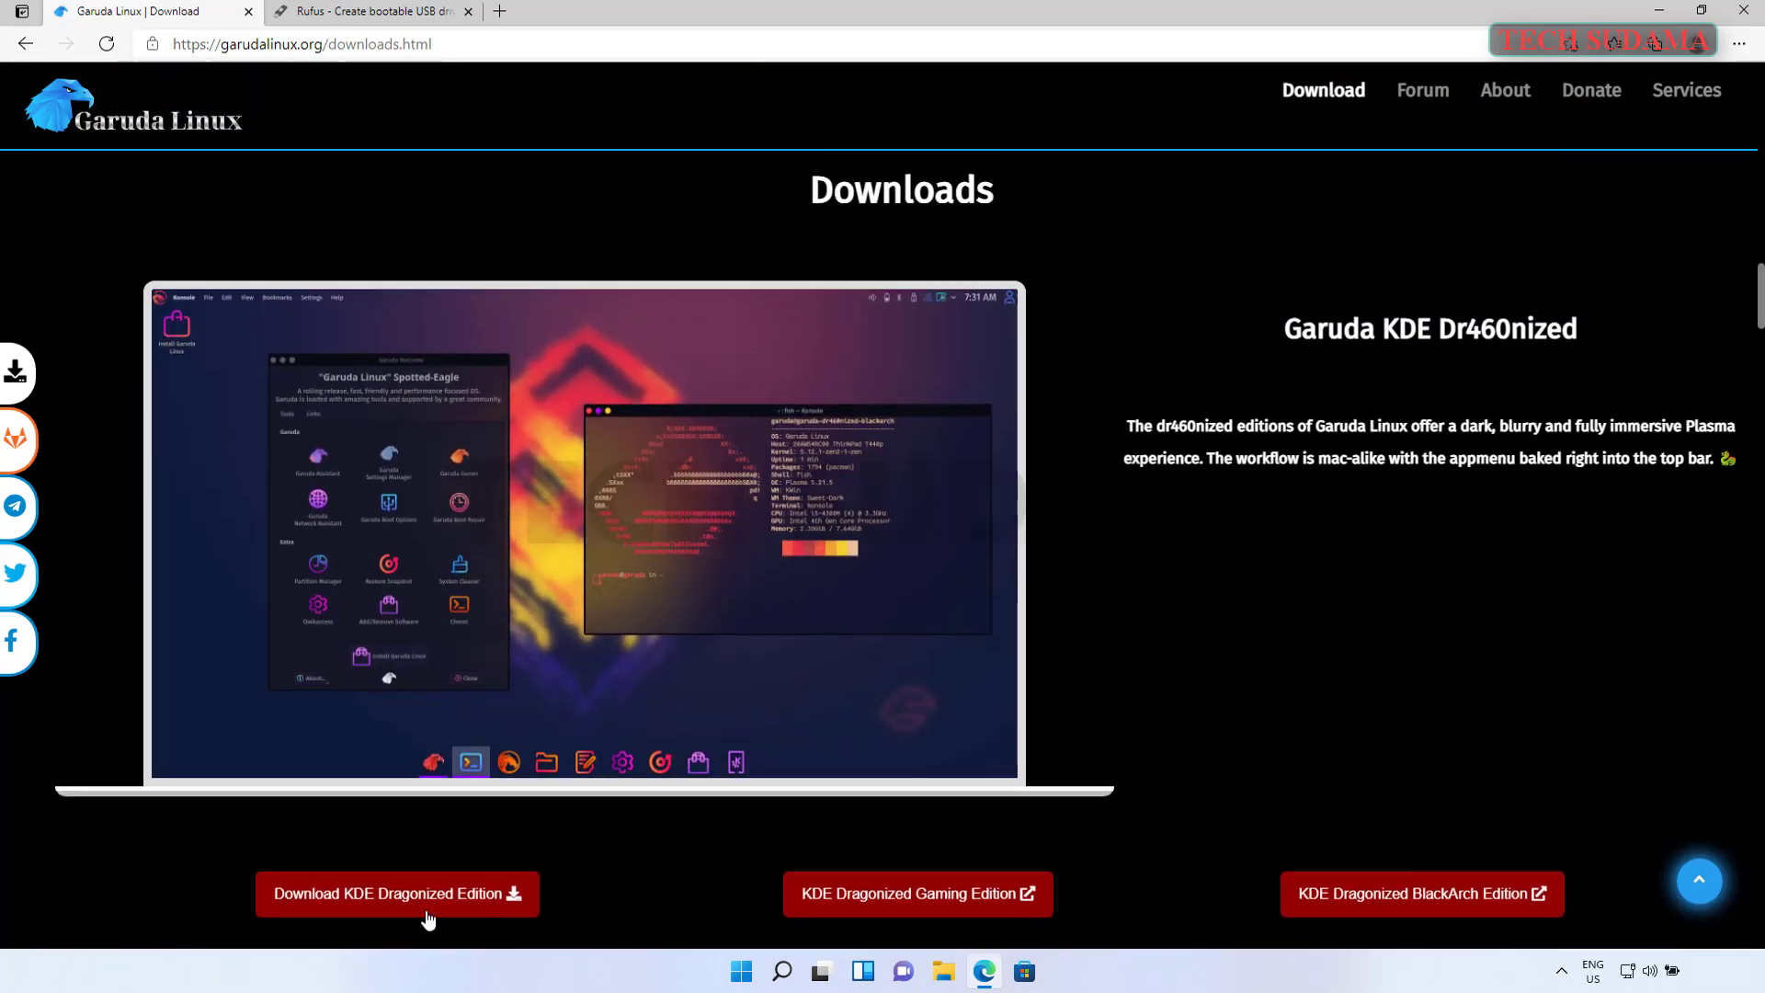
left_click(329, 899)
- Download the KDE Dr460nized ISO from Sourceforge and close the Garuda Linux tab
scroll(1757, 321, "down", 2)
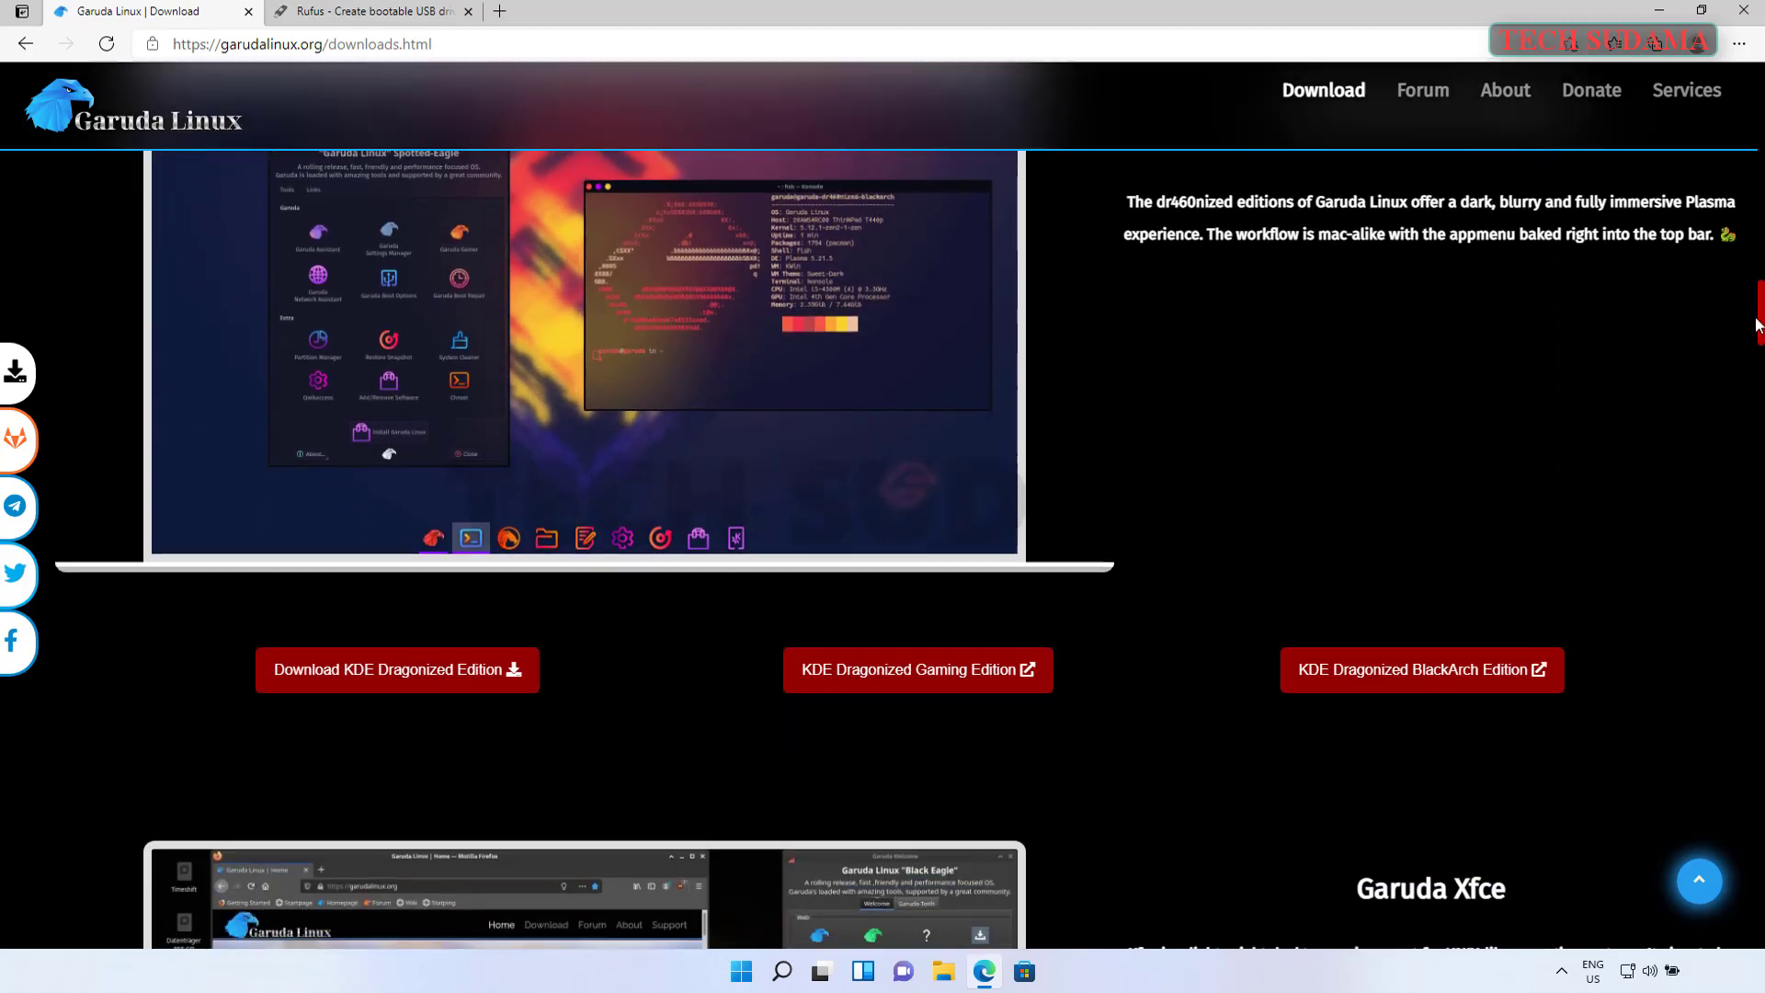
mouse_move(336, 681)
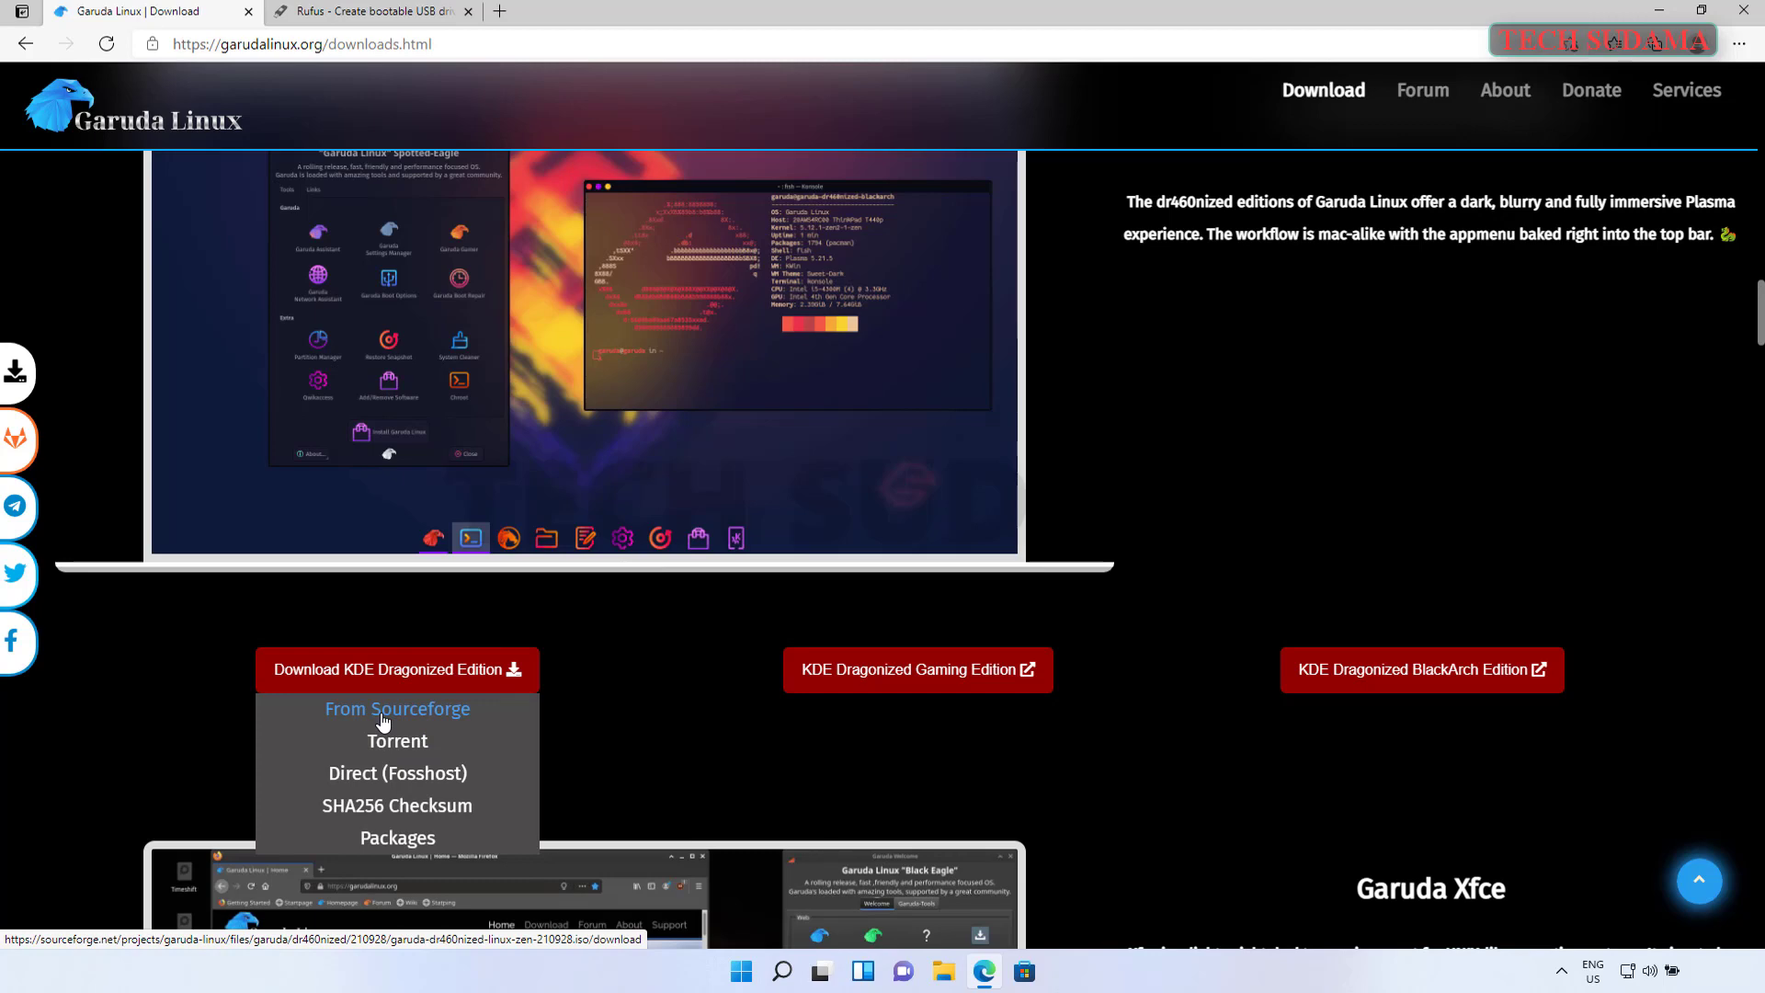
left_click(248, 12)
left_click(303, 44)
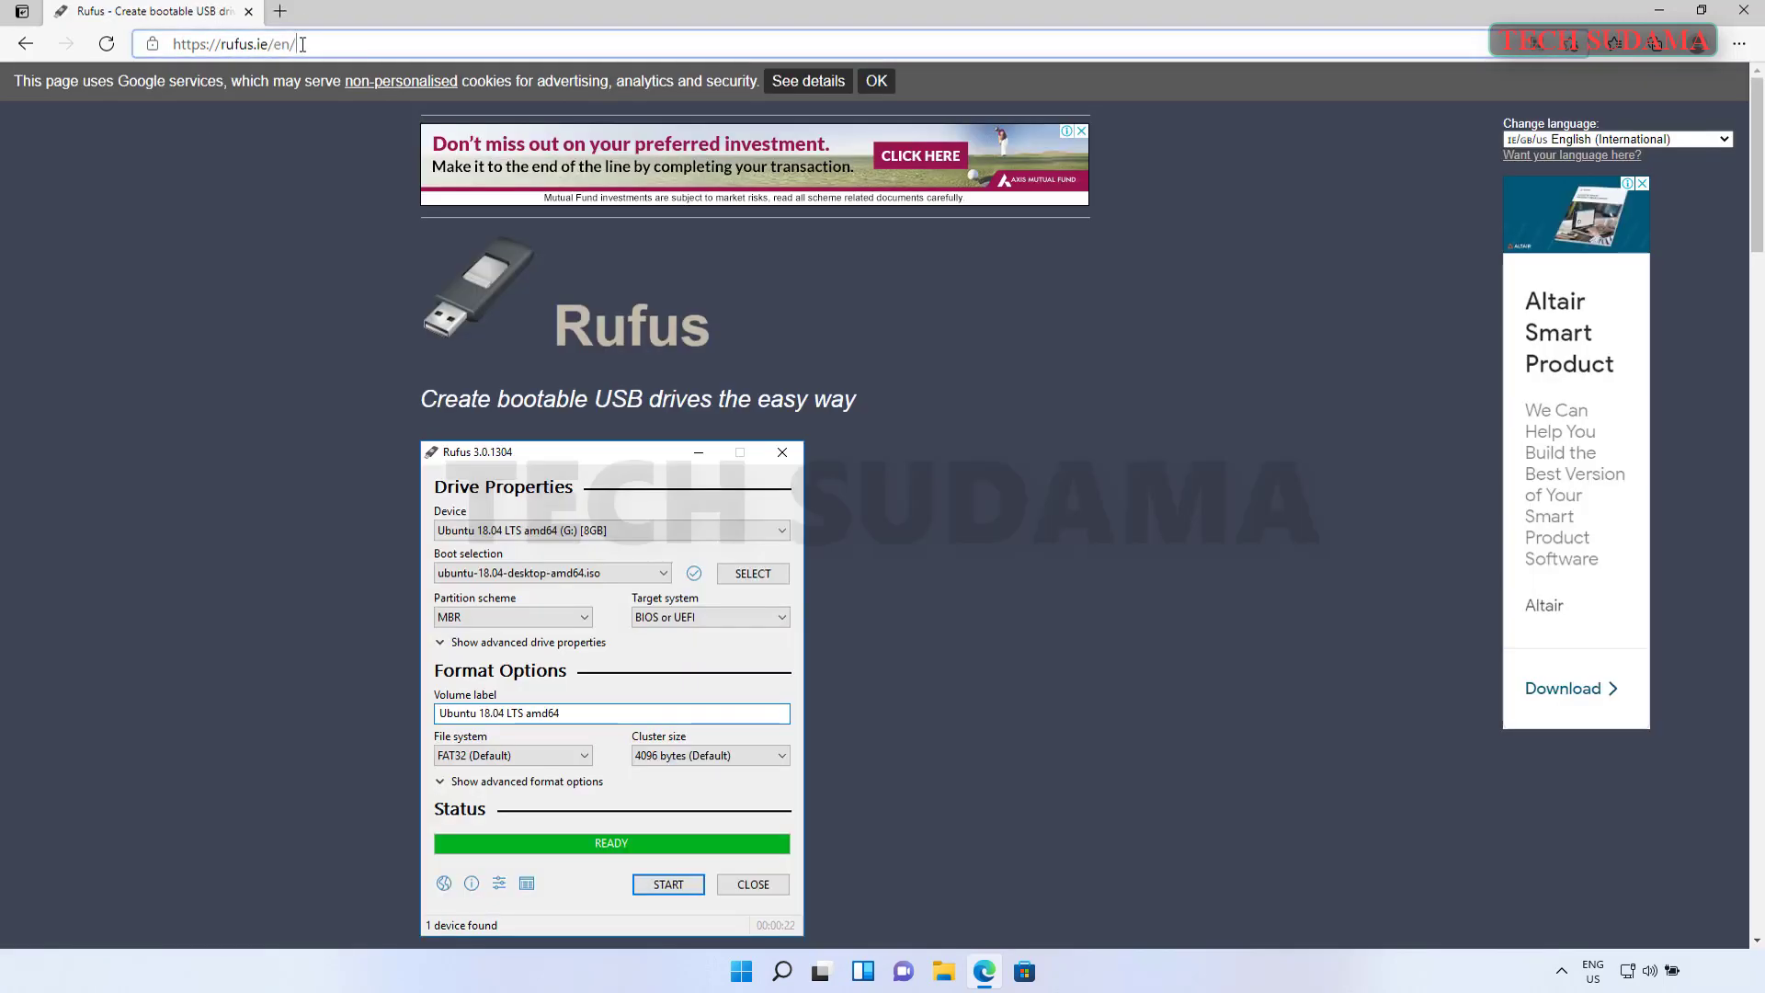
- Download Rufus 3.15 from rufus.ie, dismiss the full-page ad, and close Edge
left_click_drag(302, 44, 169, 45)
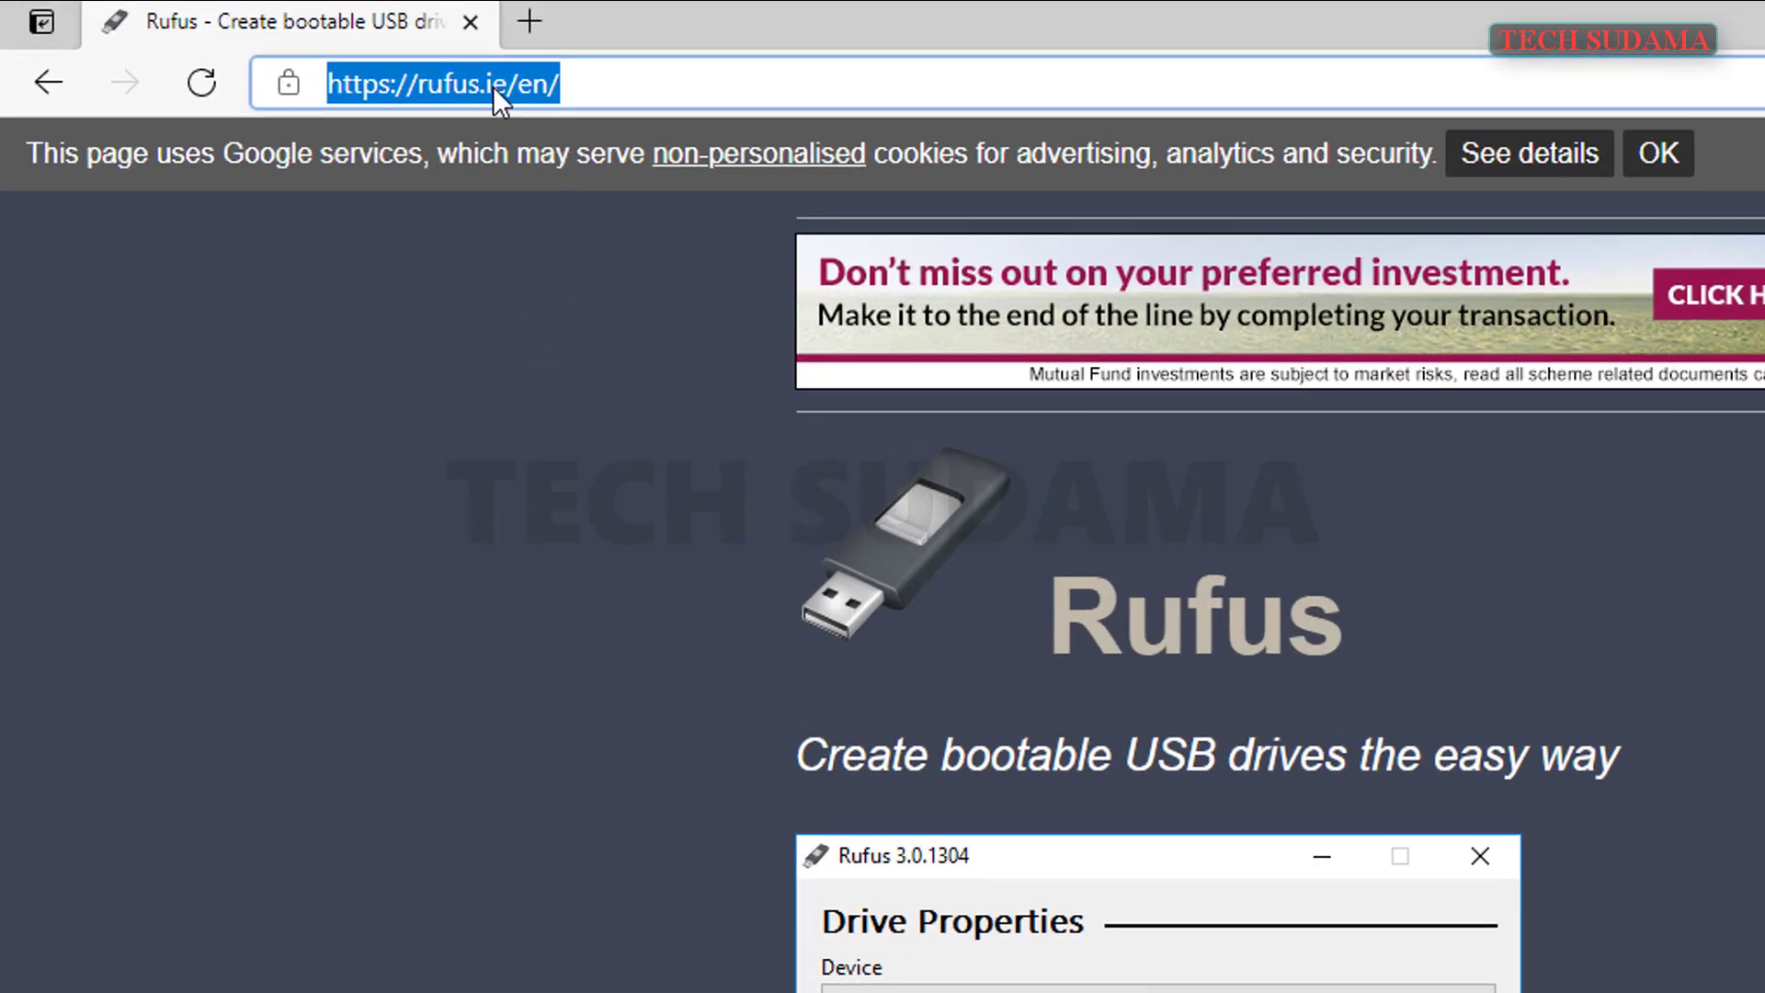
left_click(507, 421)
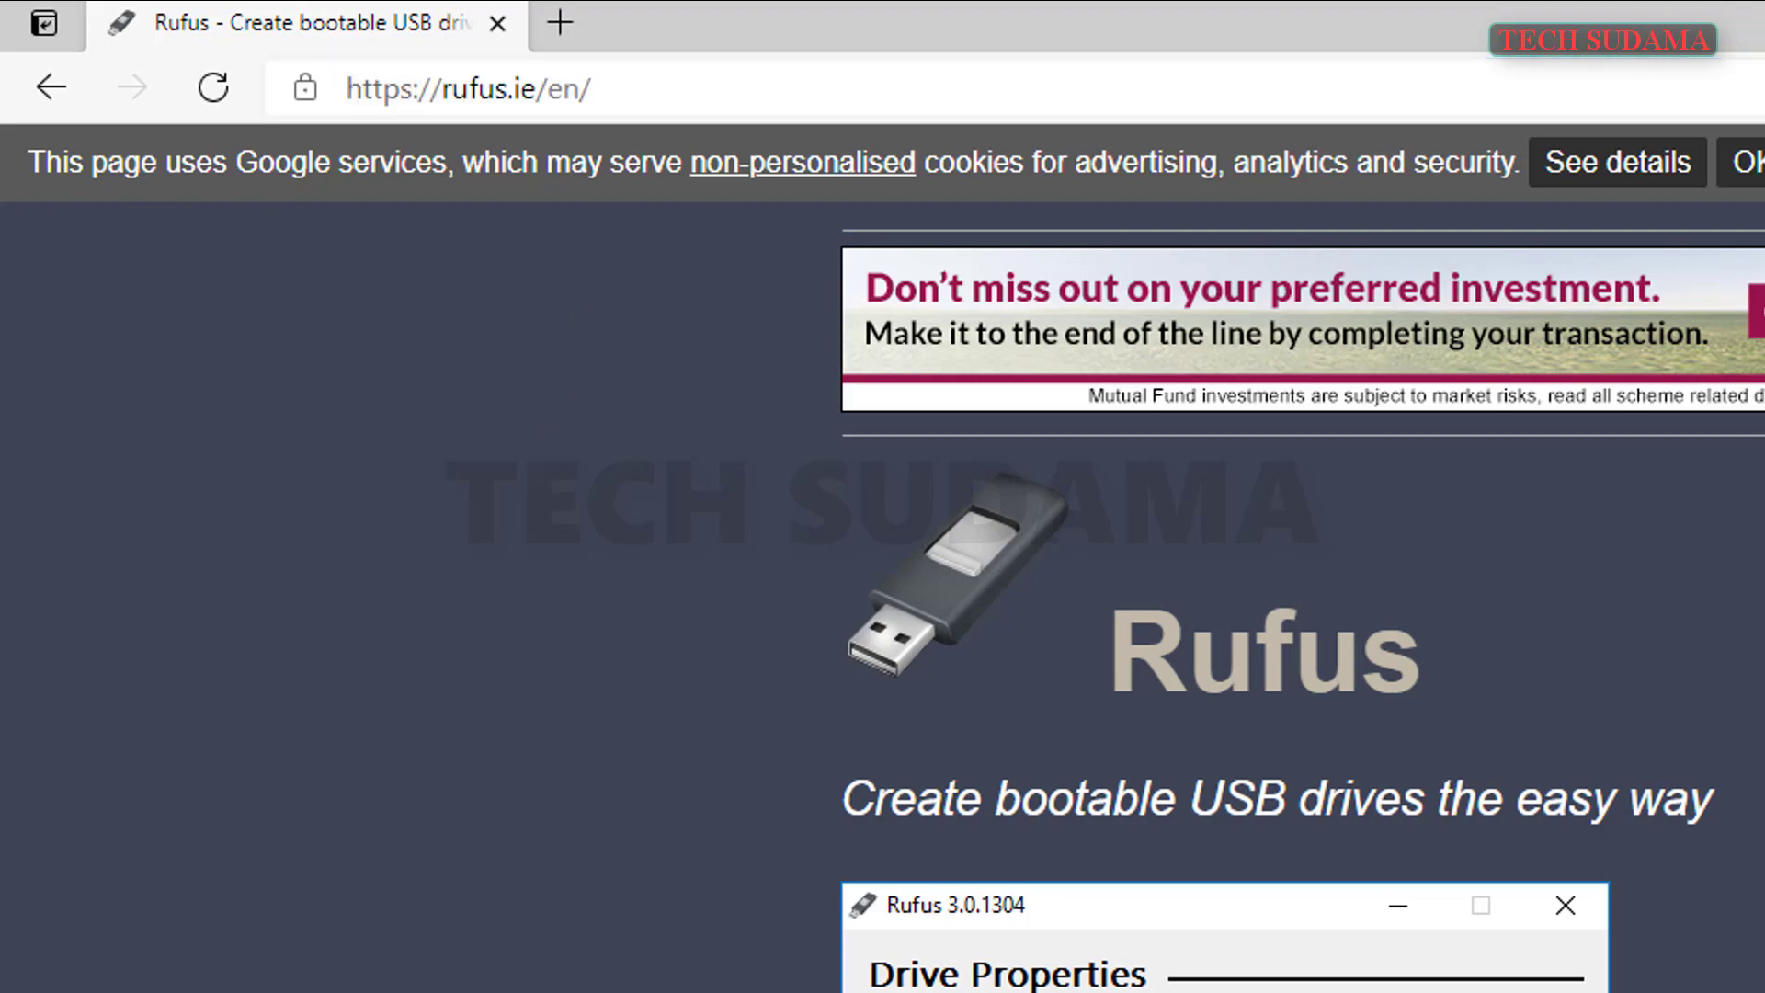
scroll(647, 697, "down", 10)
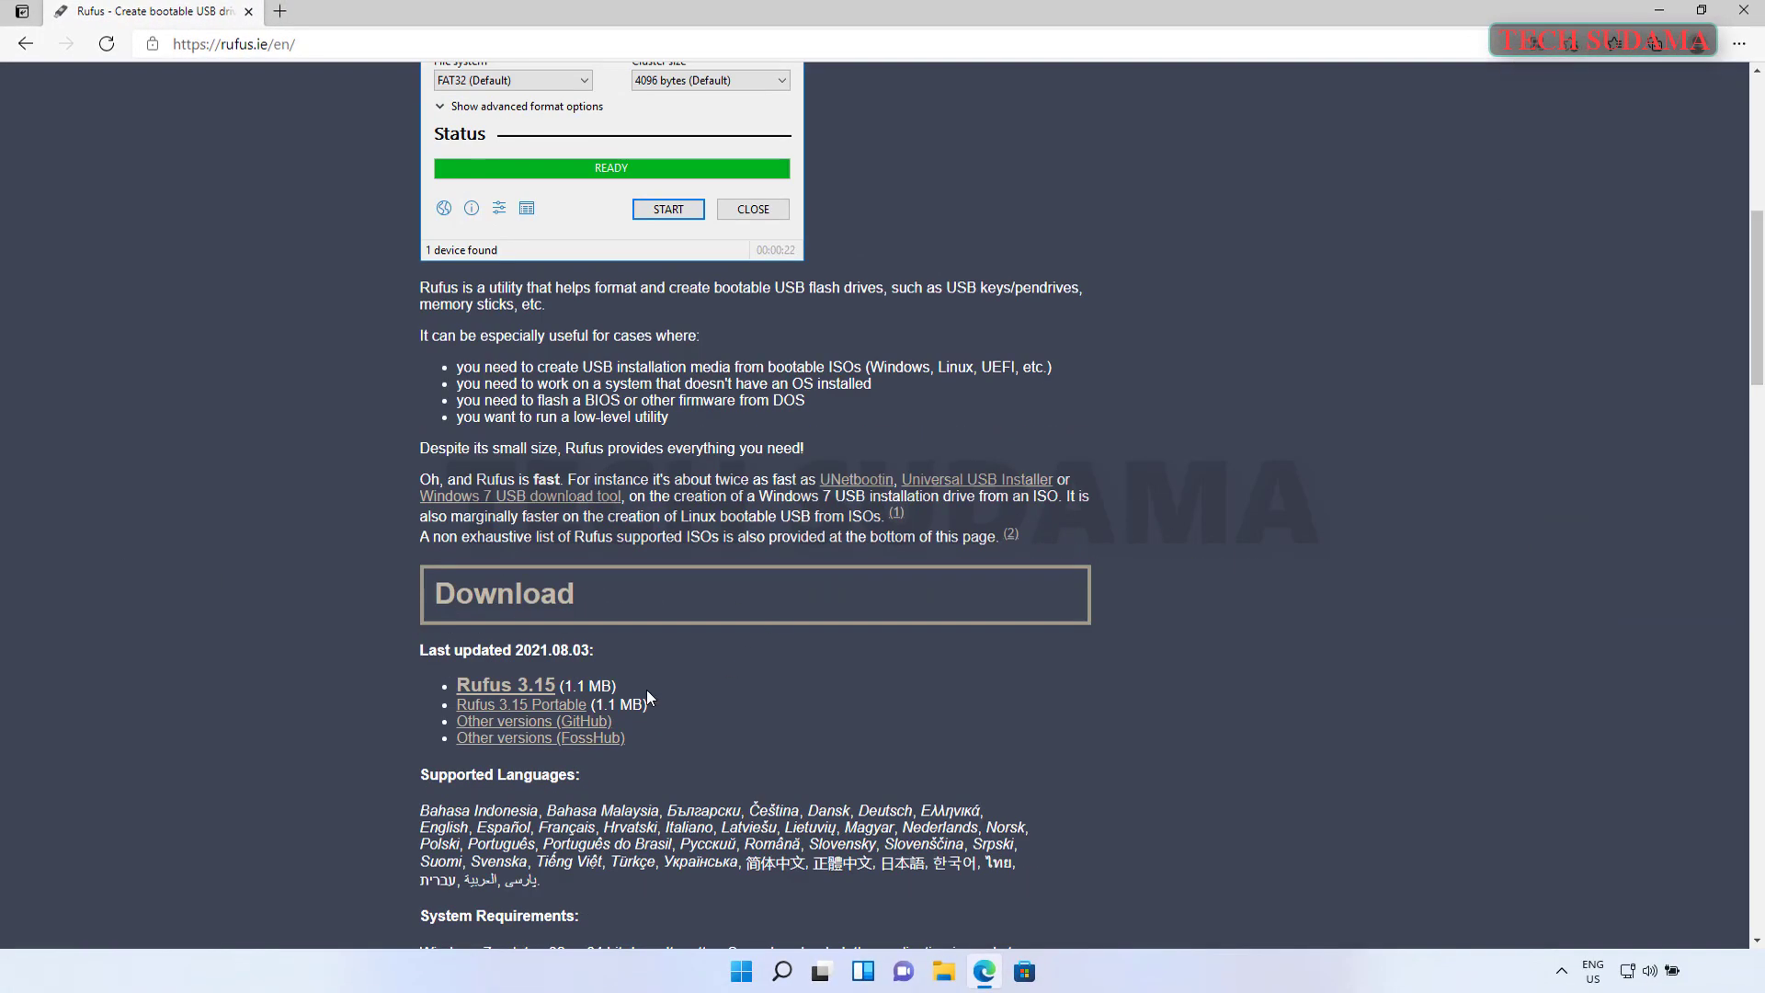
left_click(524, 696)
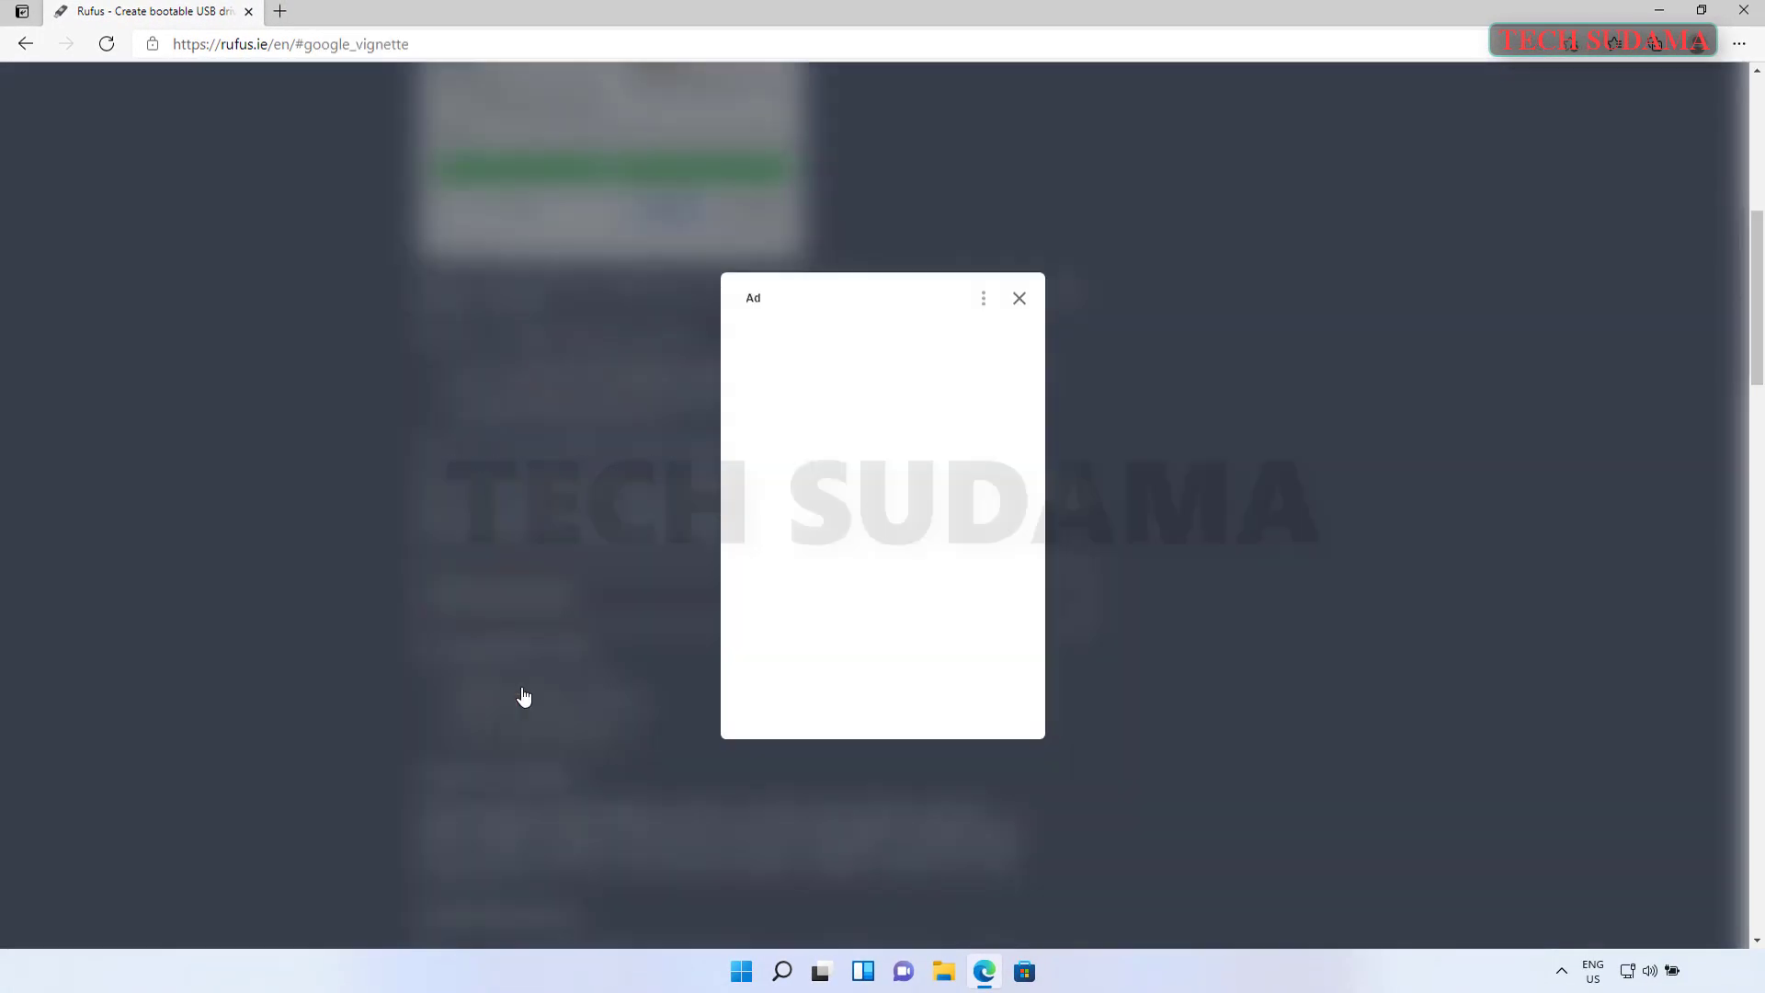
left_click(1018, 298)
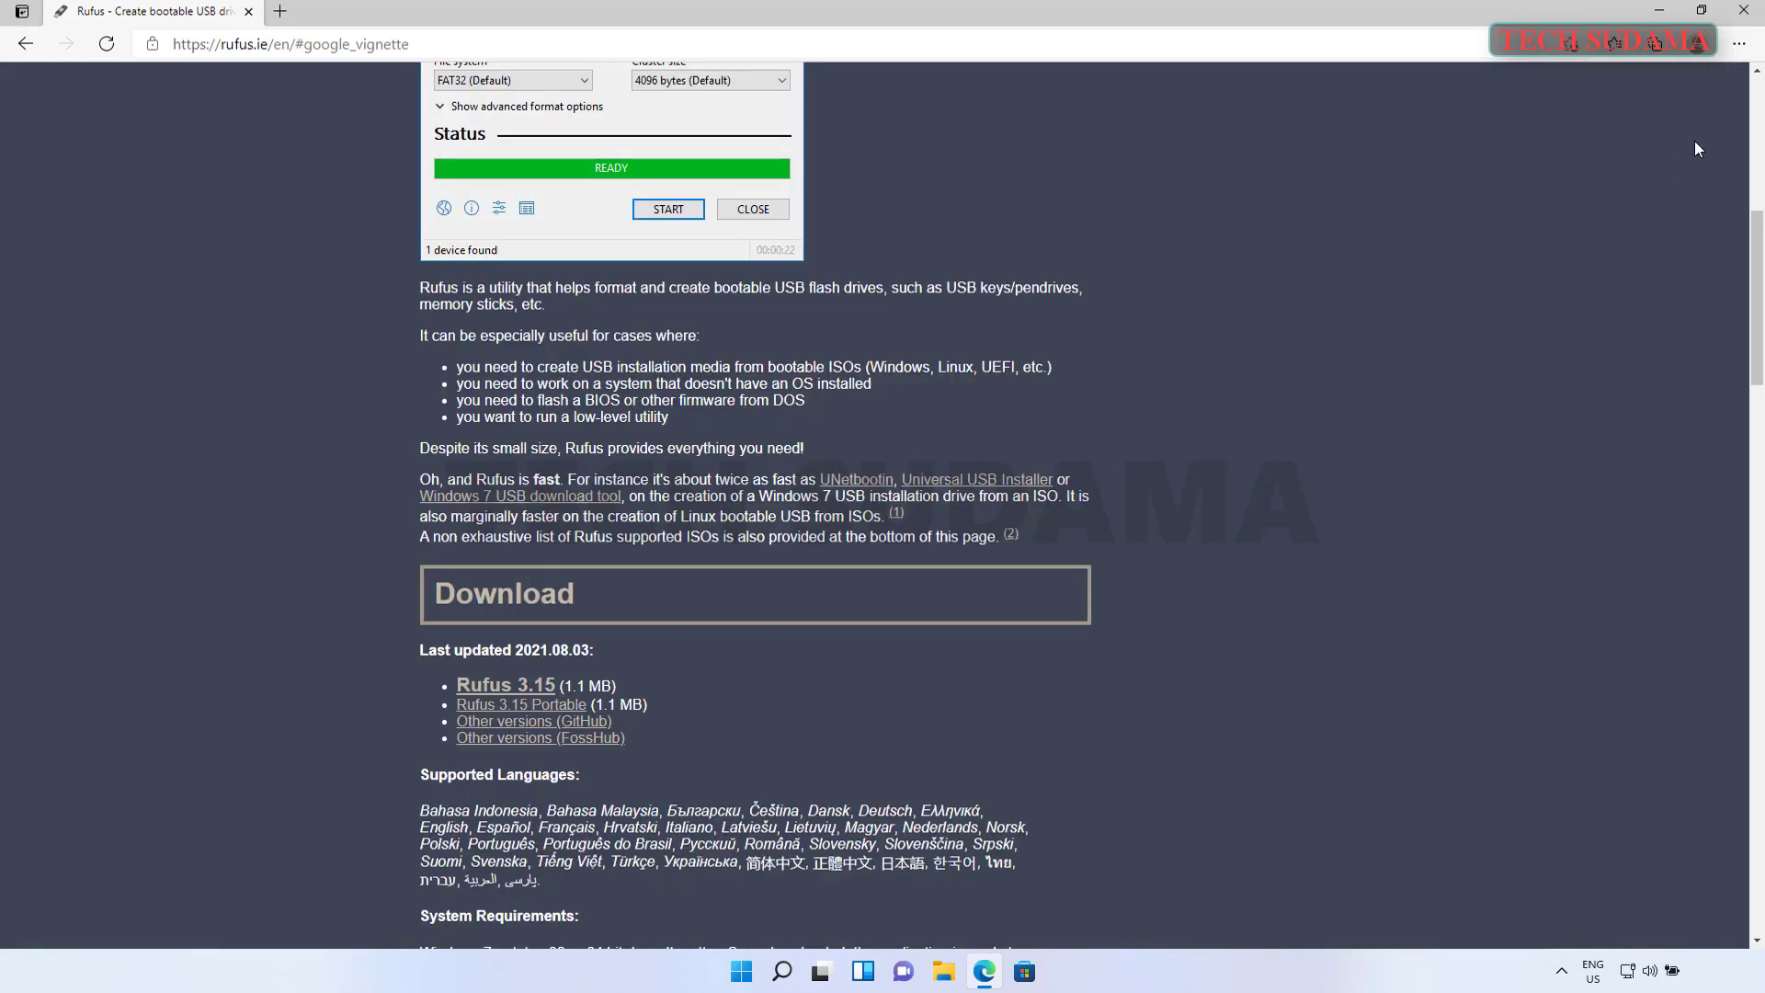
left_click(1745, 15)
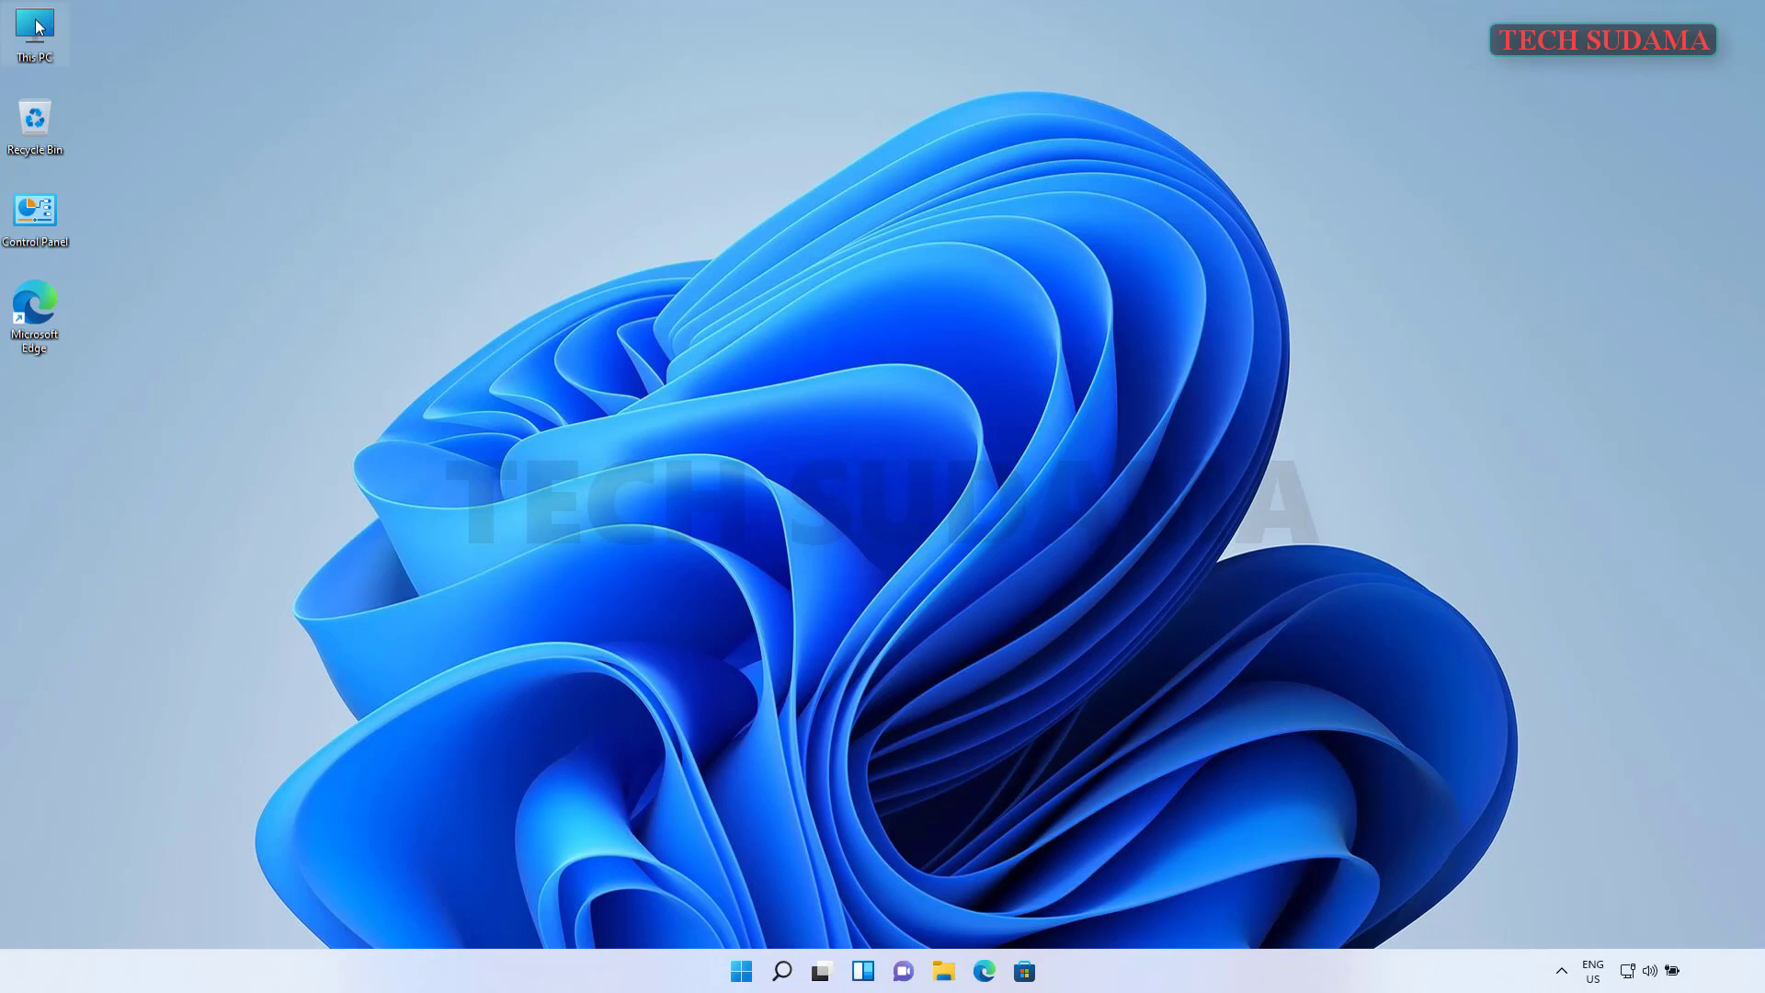
- Launch rufus-3.15 from Downloads, allowing admin rights and accepting the update-check policy
double_click(39, 28)
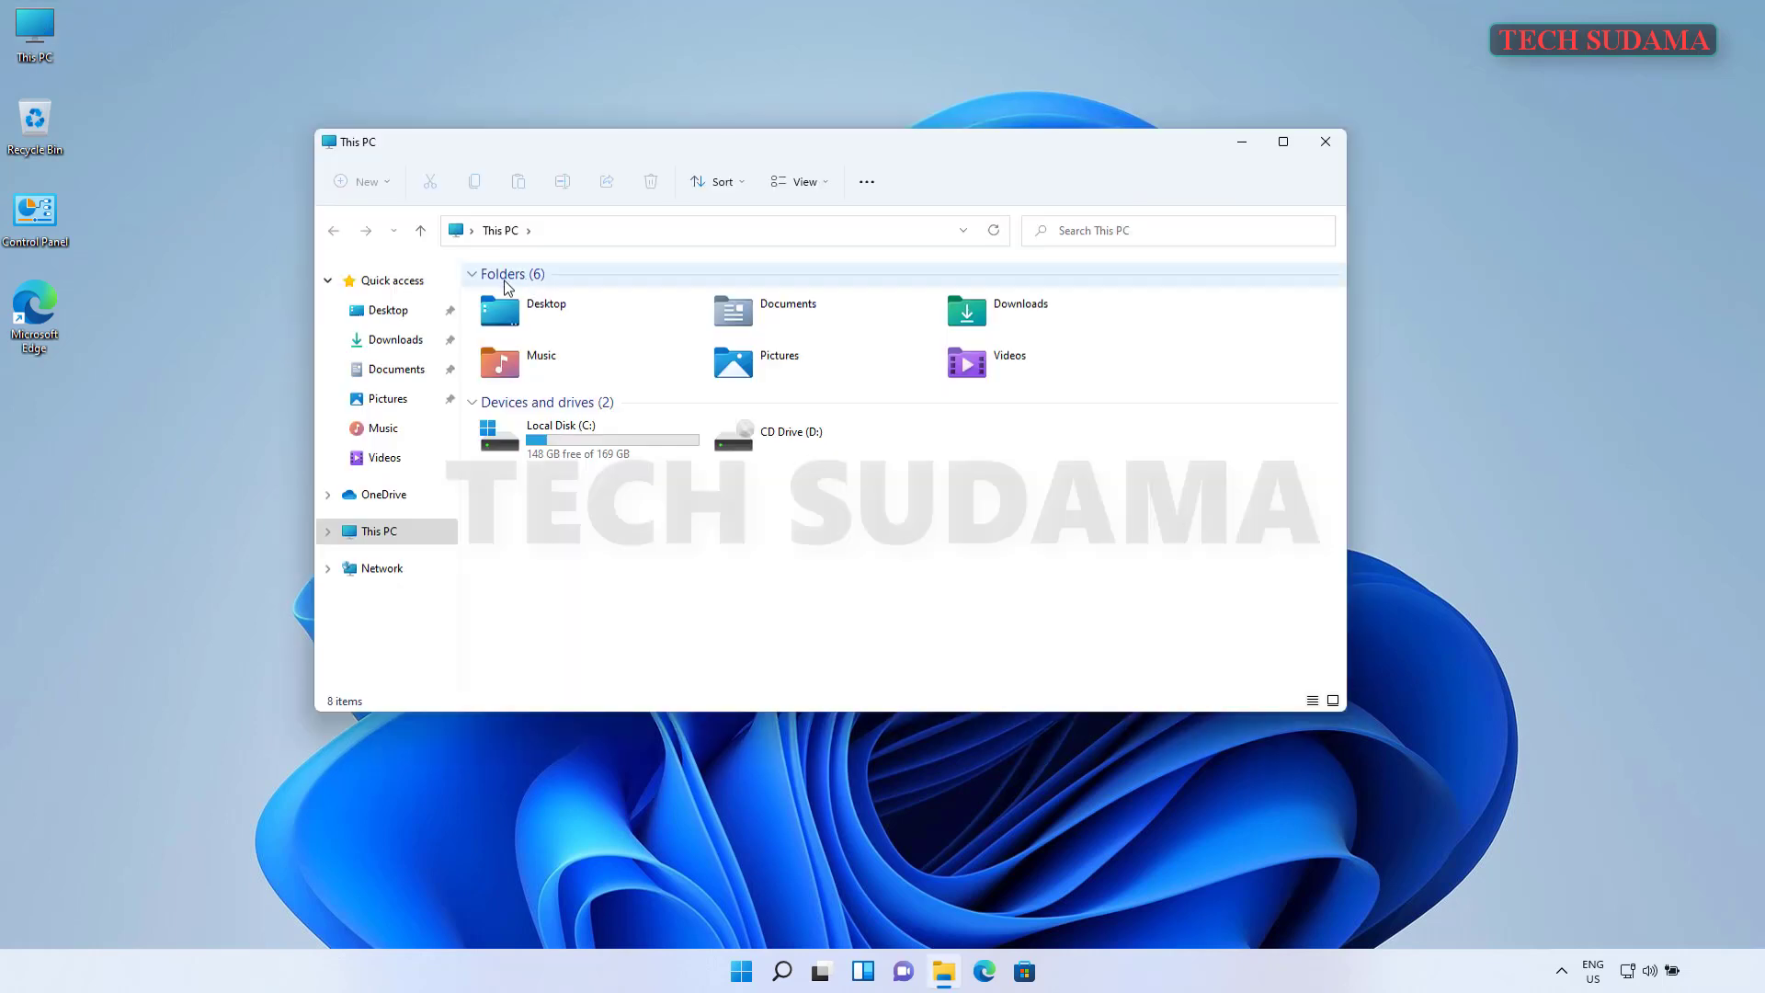
left_click(393, 340)
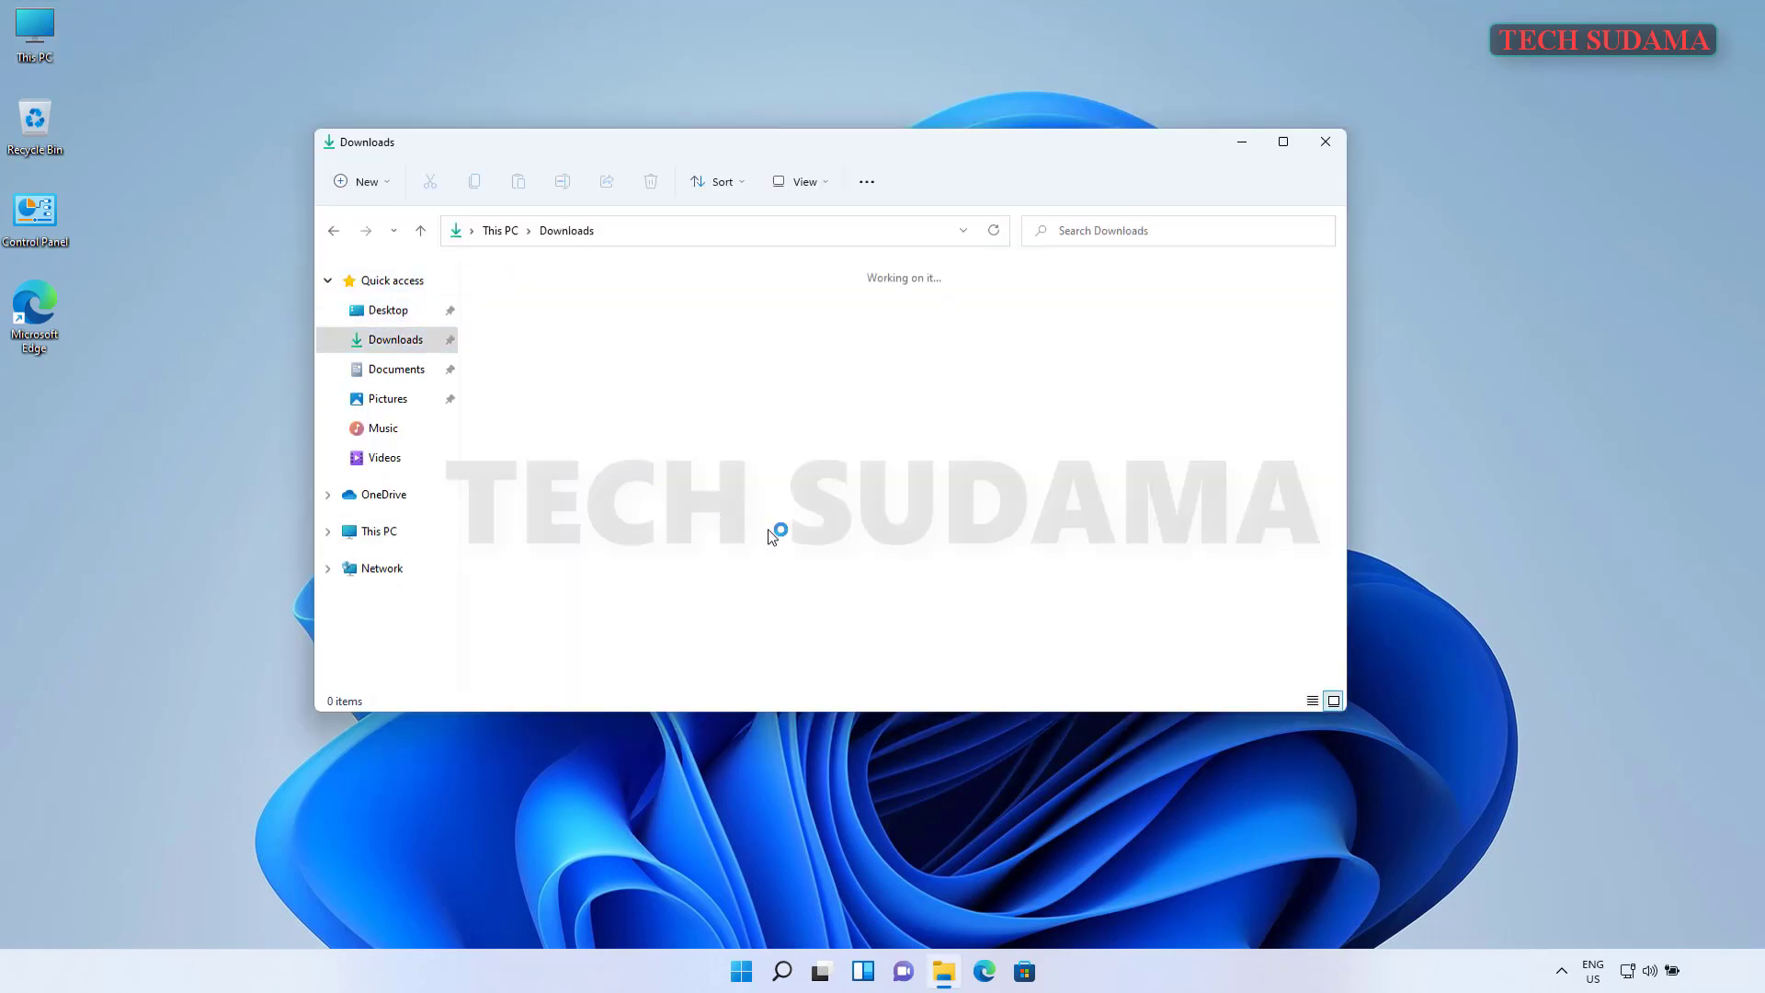
left_click(642, 344)
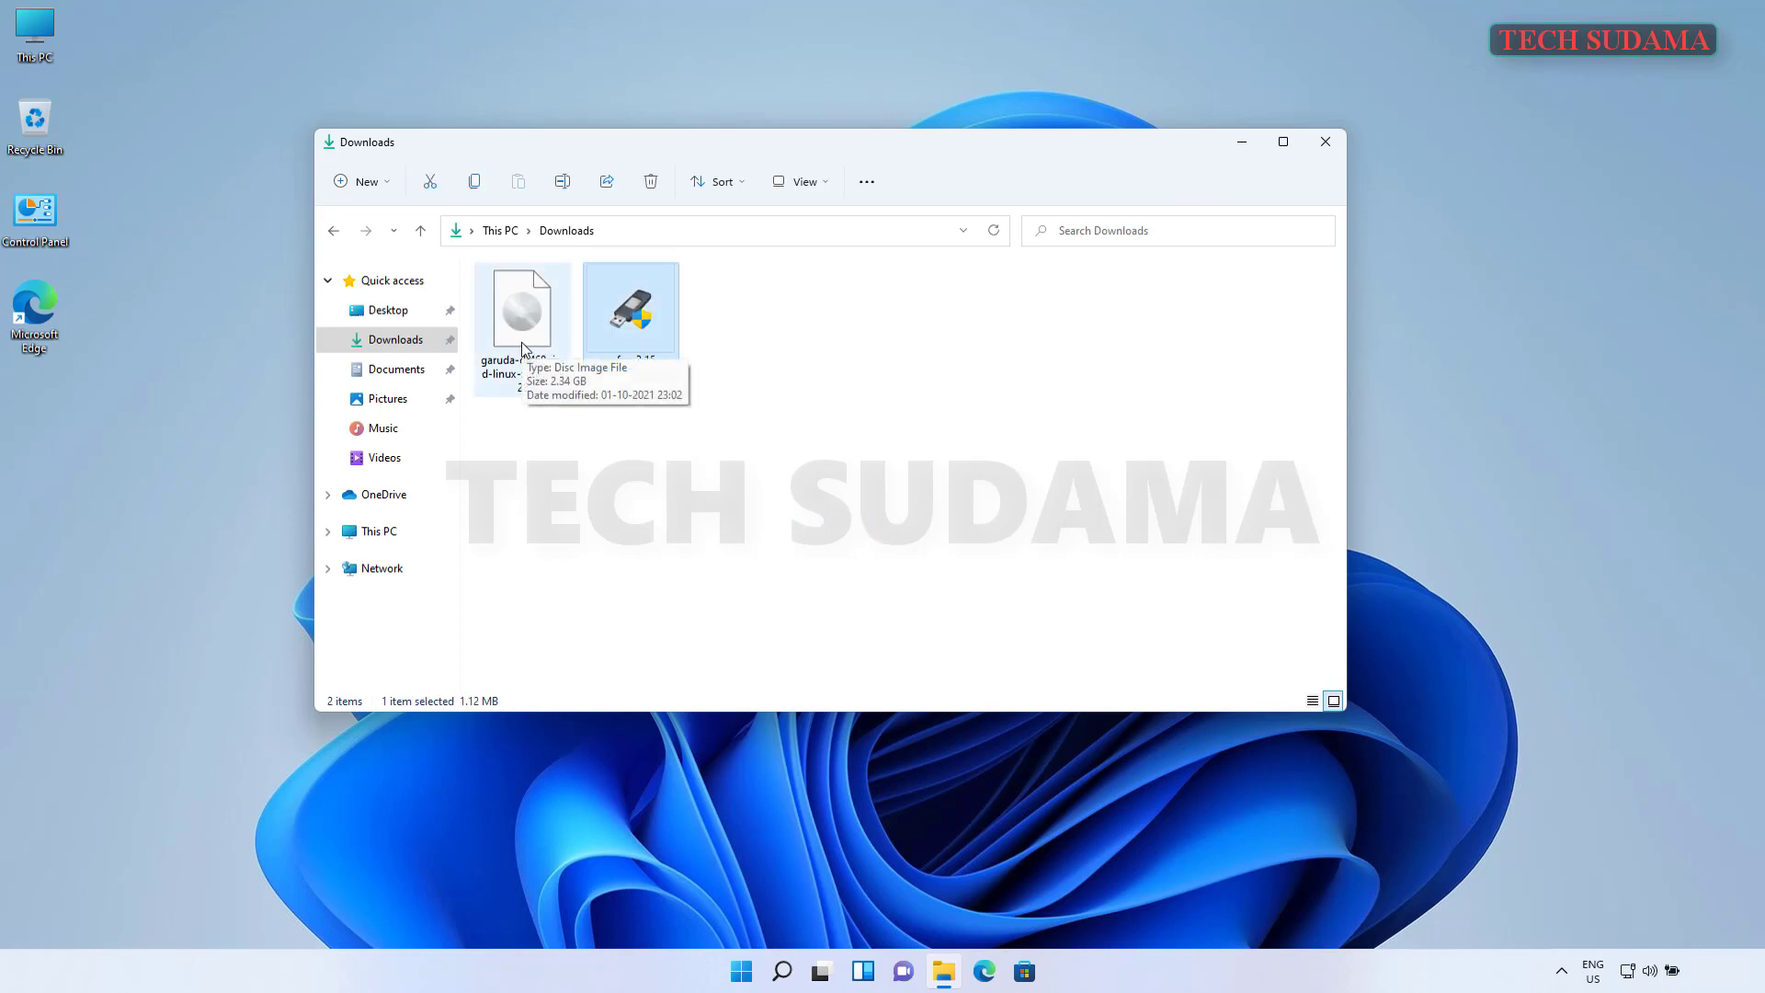
left_click(720, 434)
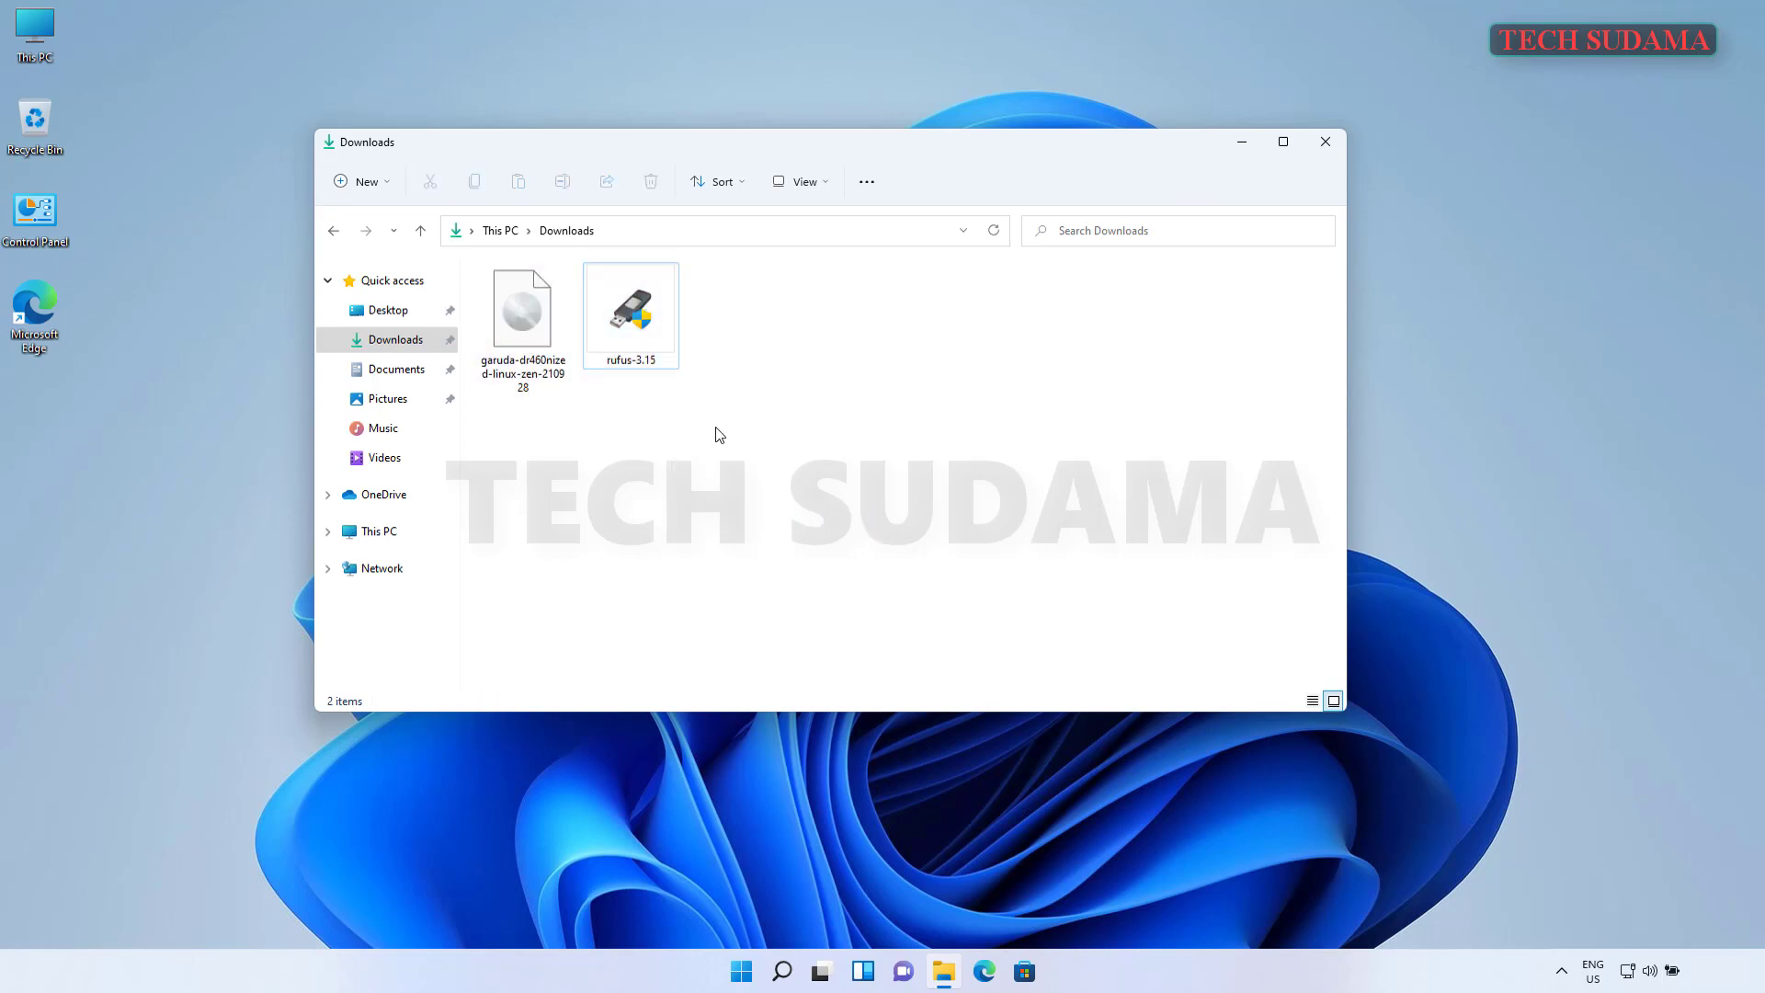
left_click(627, 312)
double_click(627, 312)
left_click(790, 633)
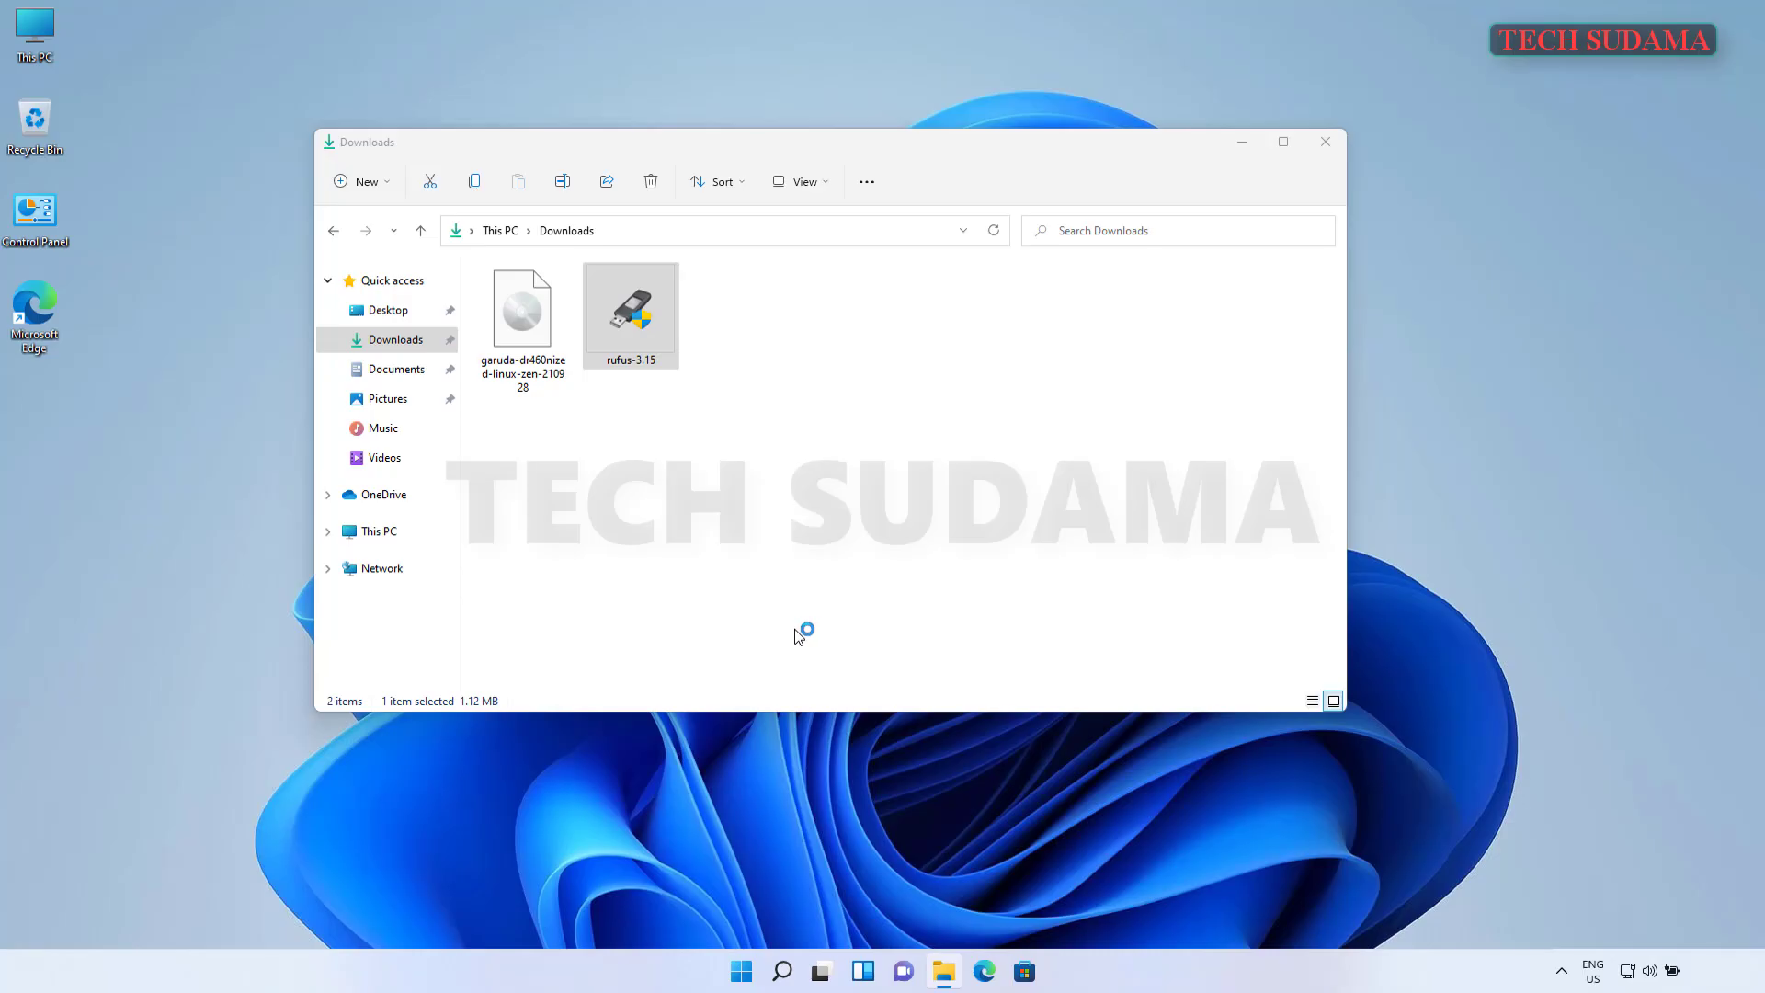
left_click(954, 513)
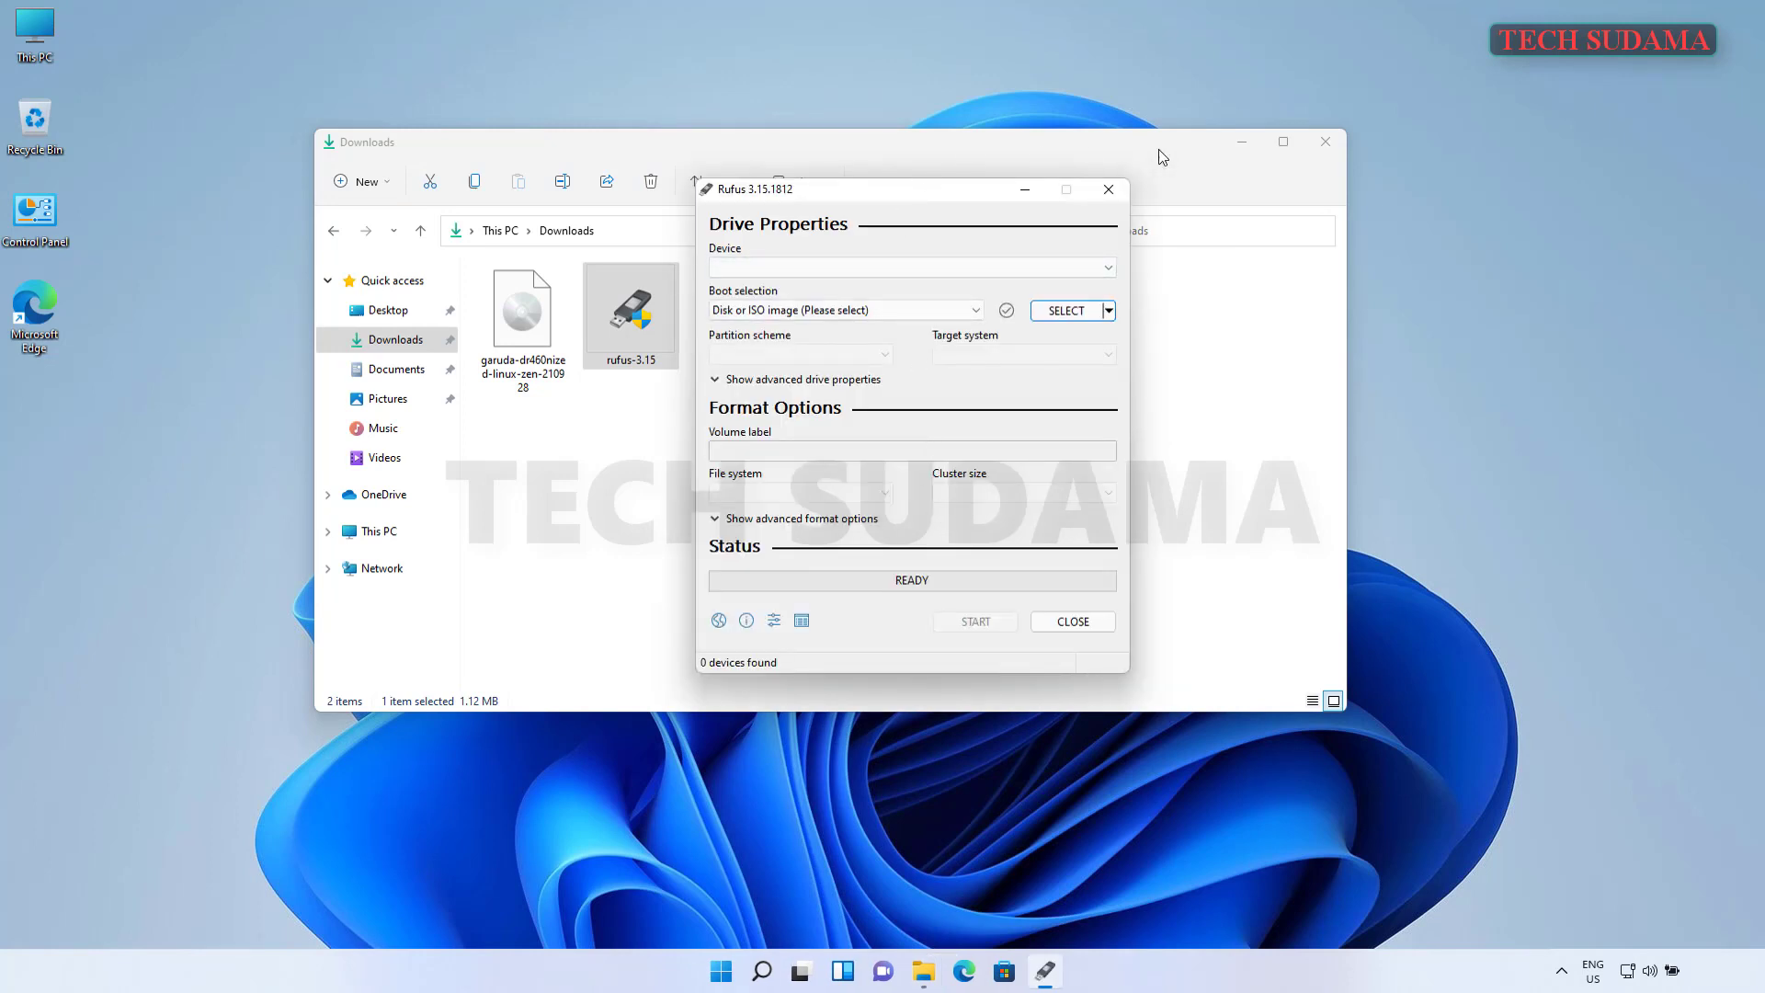
- Minimize the Downloads File Explorer window so only Rufus remains visible
left_click(1238, 143)
left_click(1238, 147)
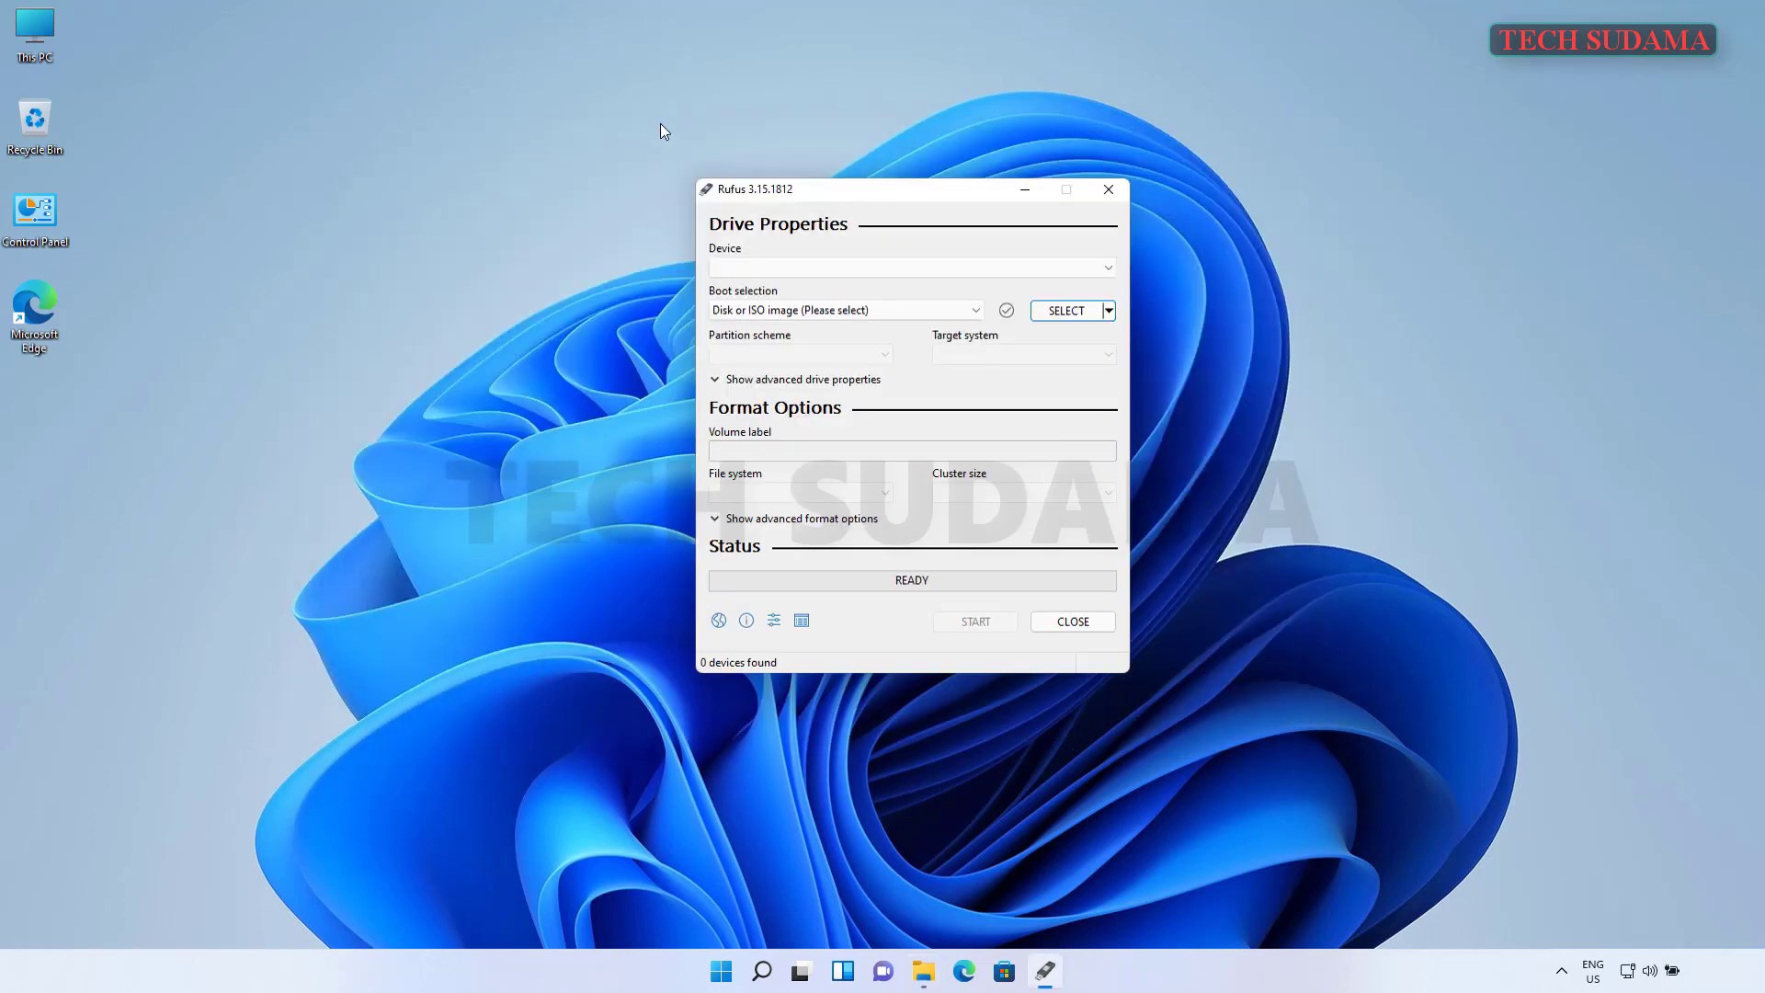
right_click(35, 37)
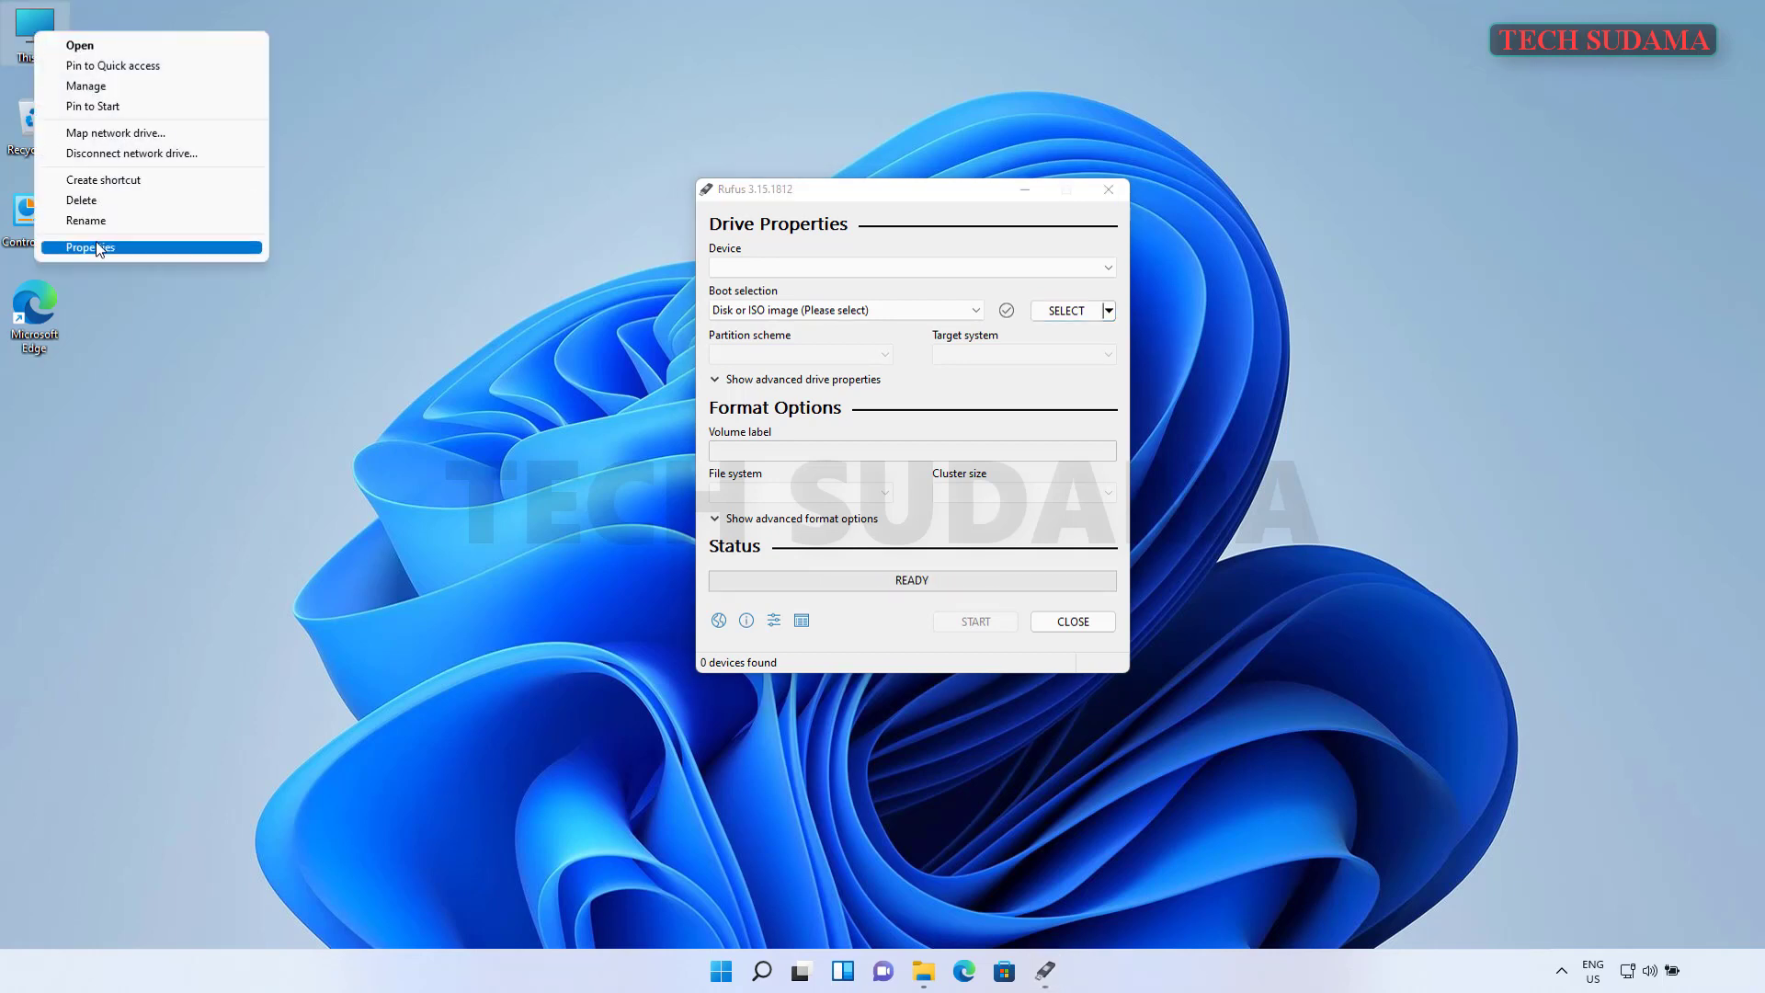
left_click(95, 87)
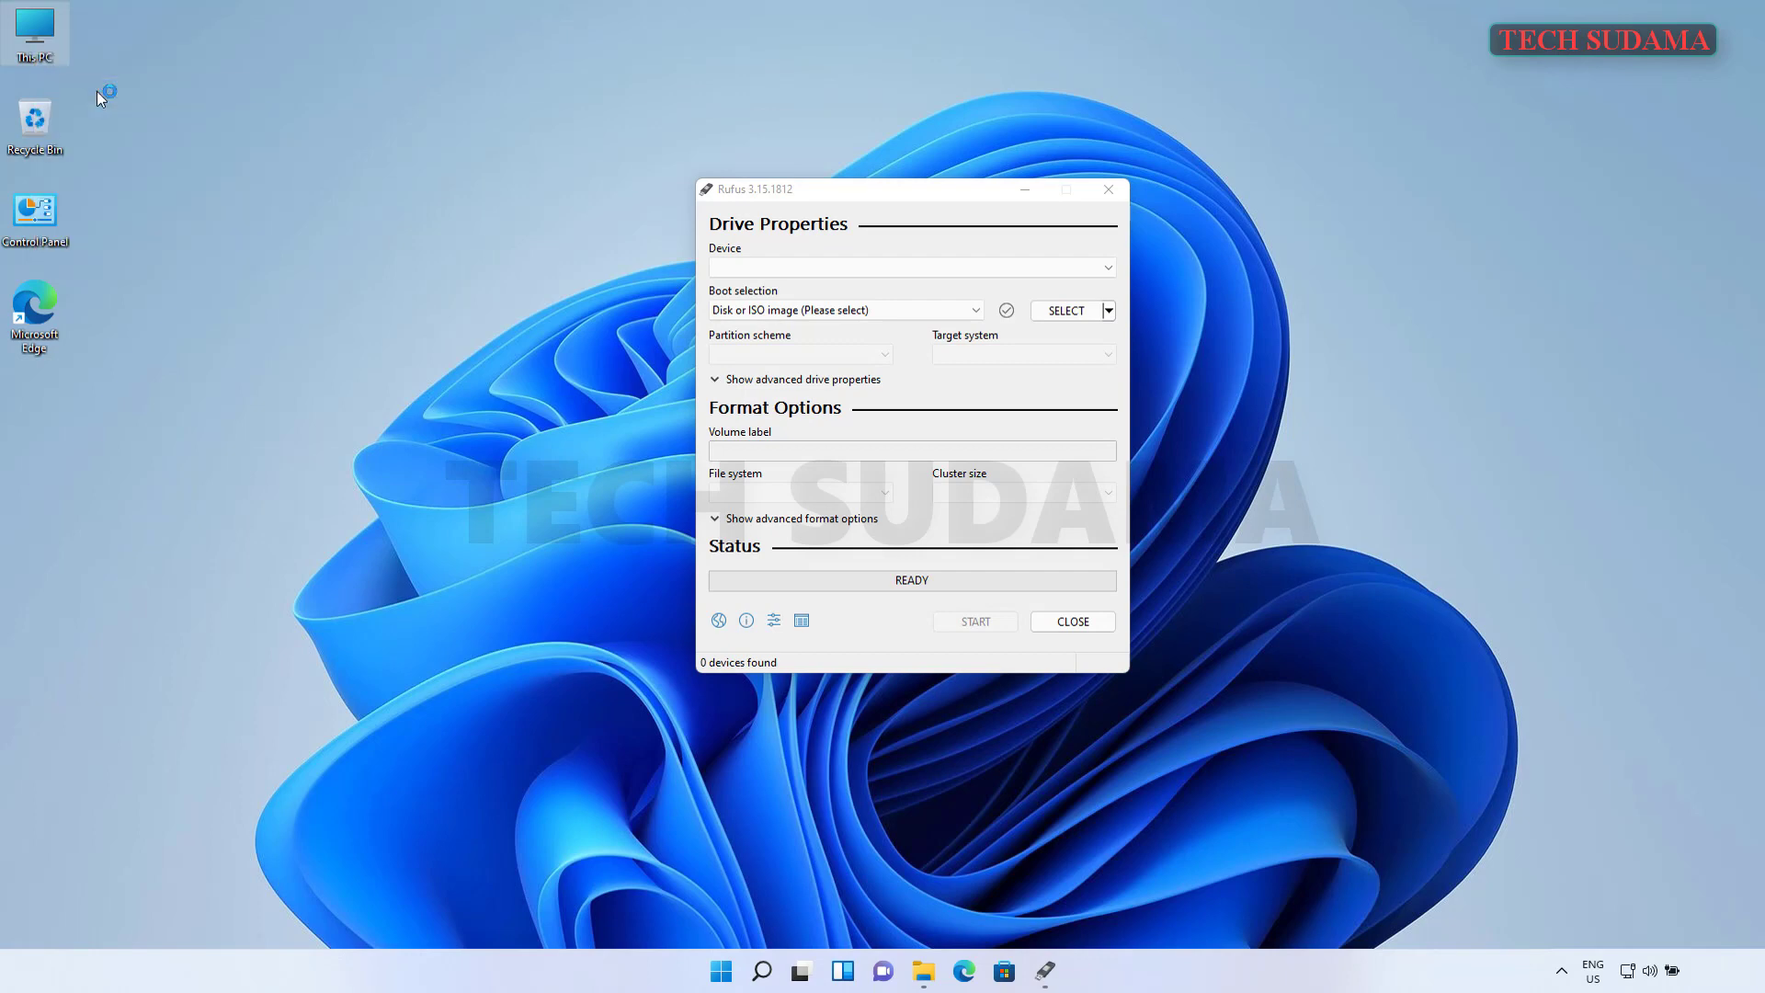
left_click(139, 247)
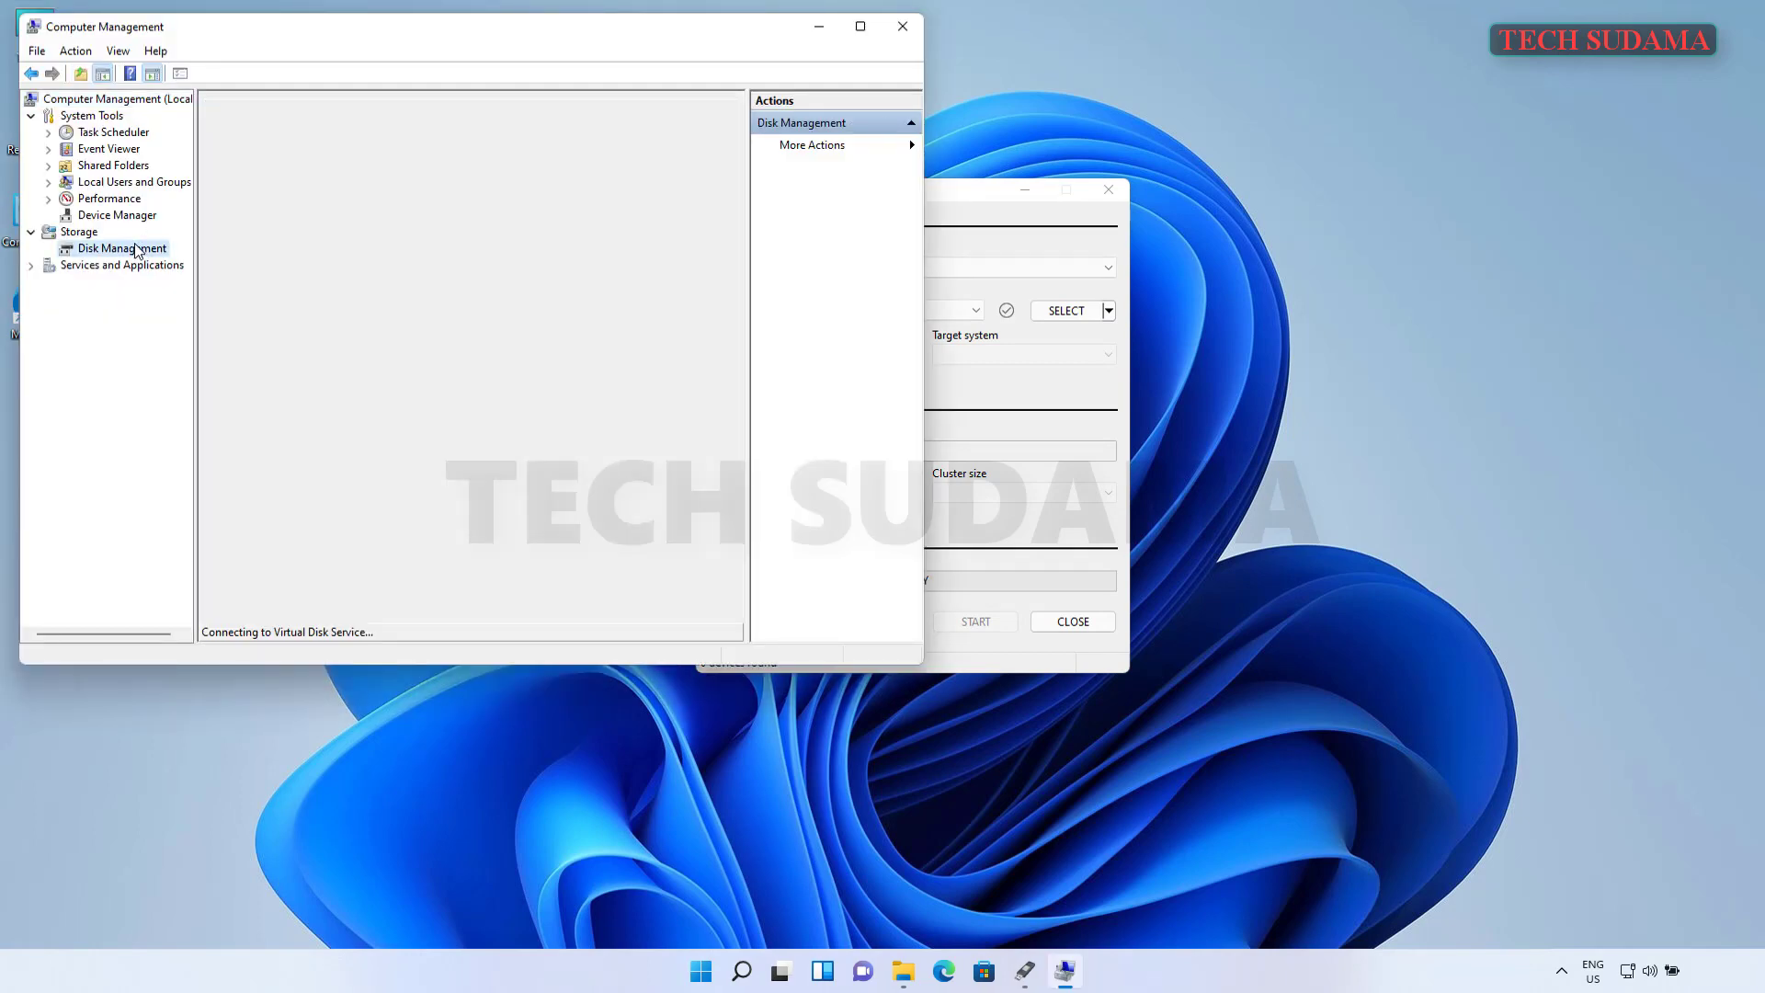
right_click(231, 432)
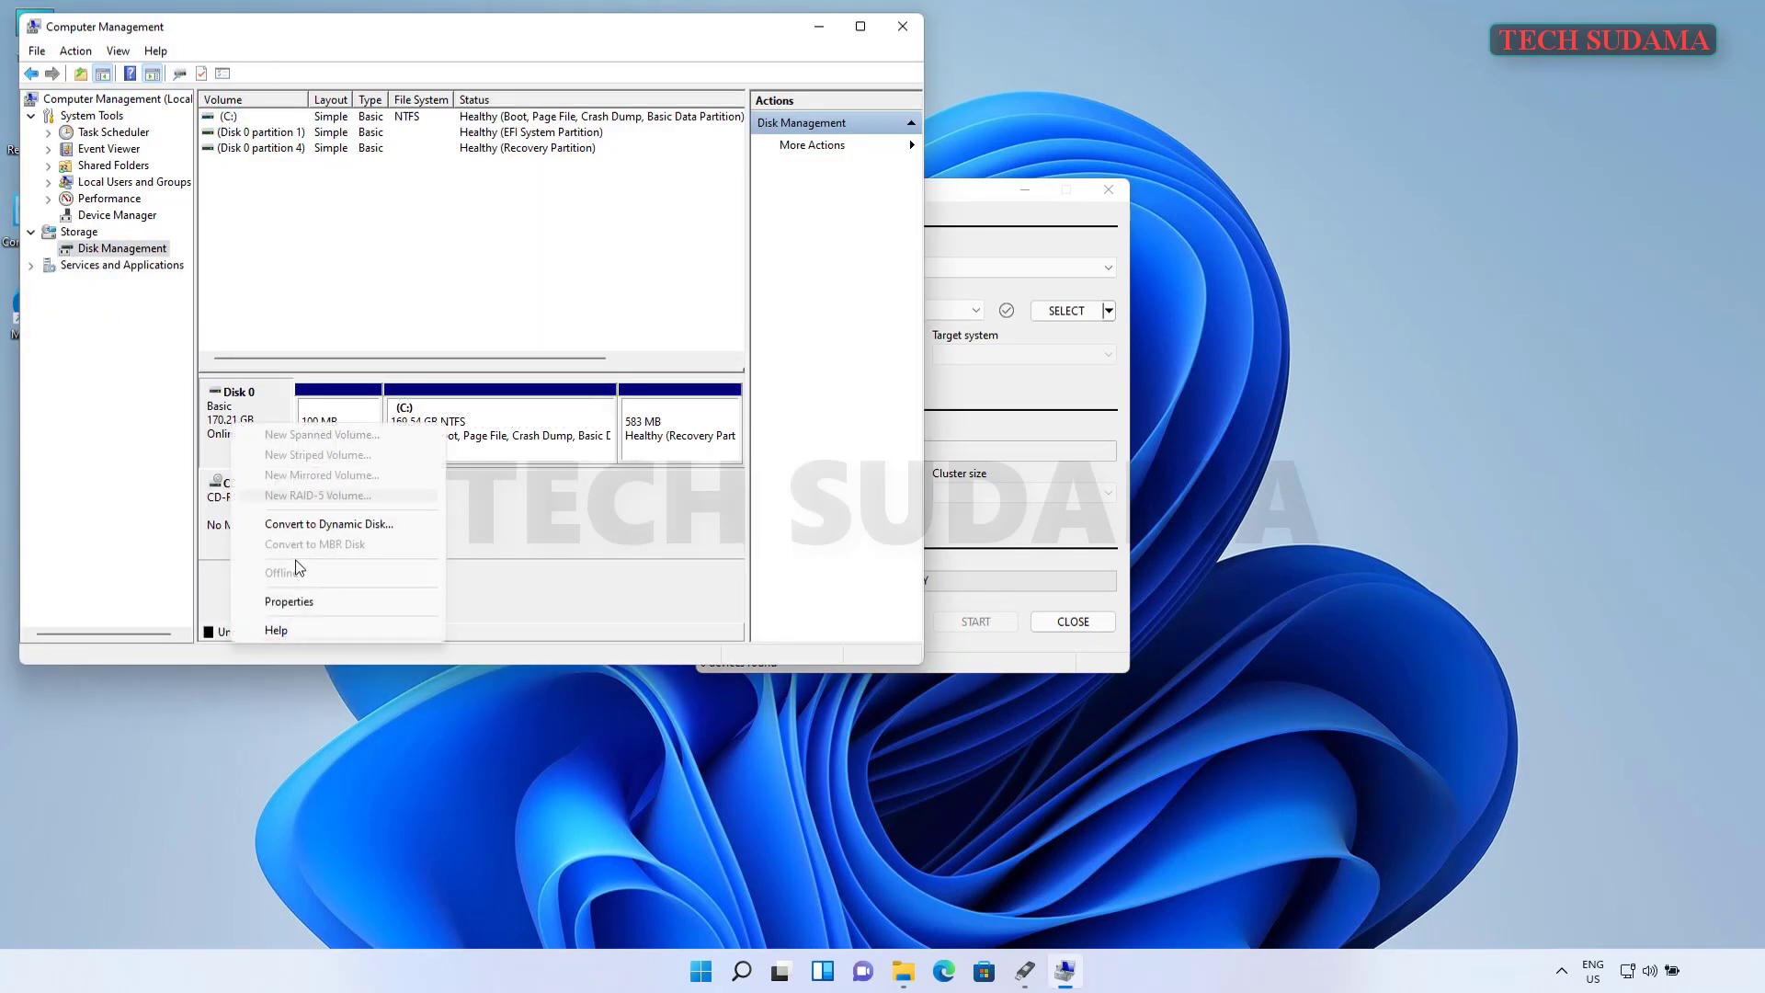
left_click(306, 602)
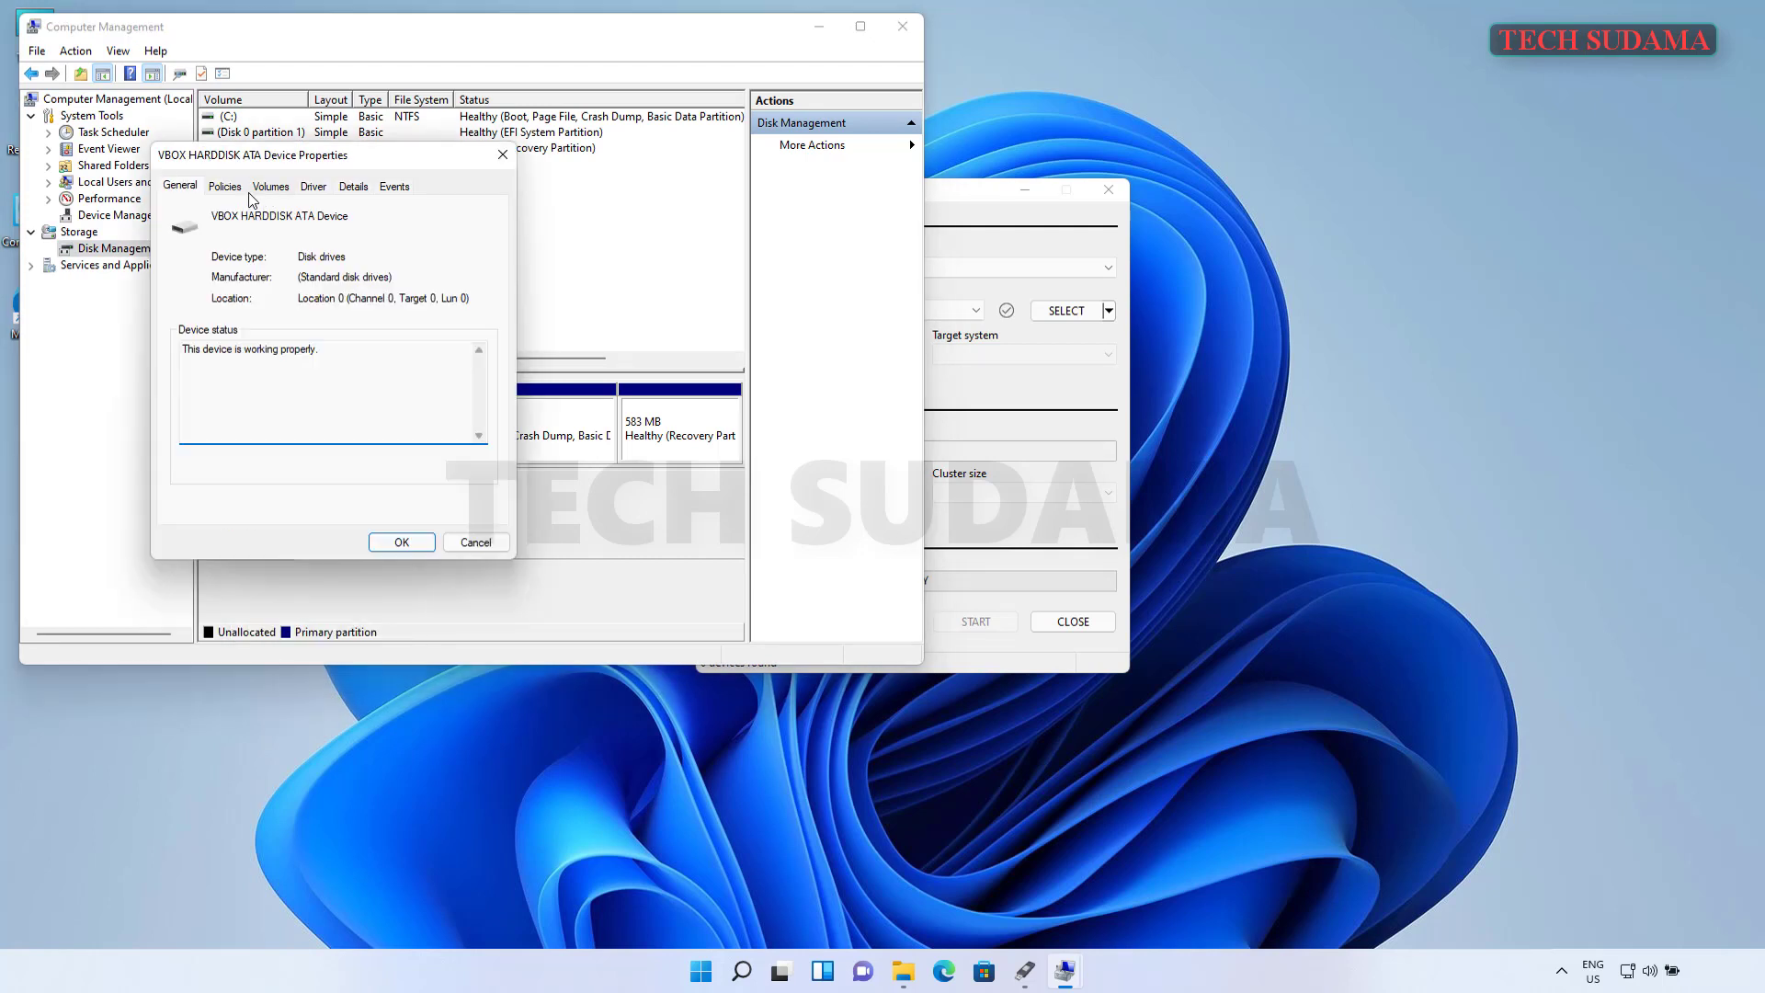
left_click(270, 188)
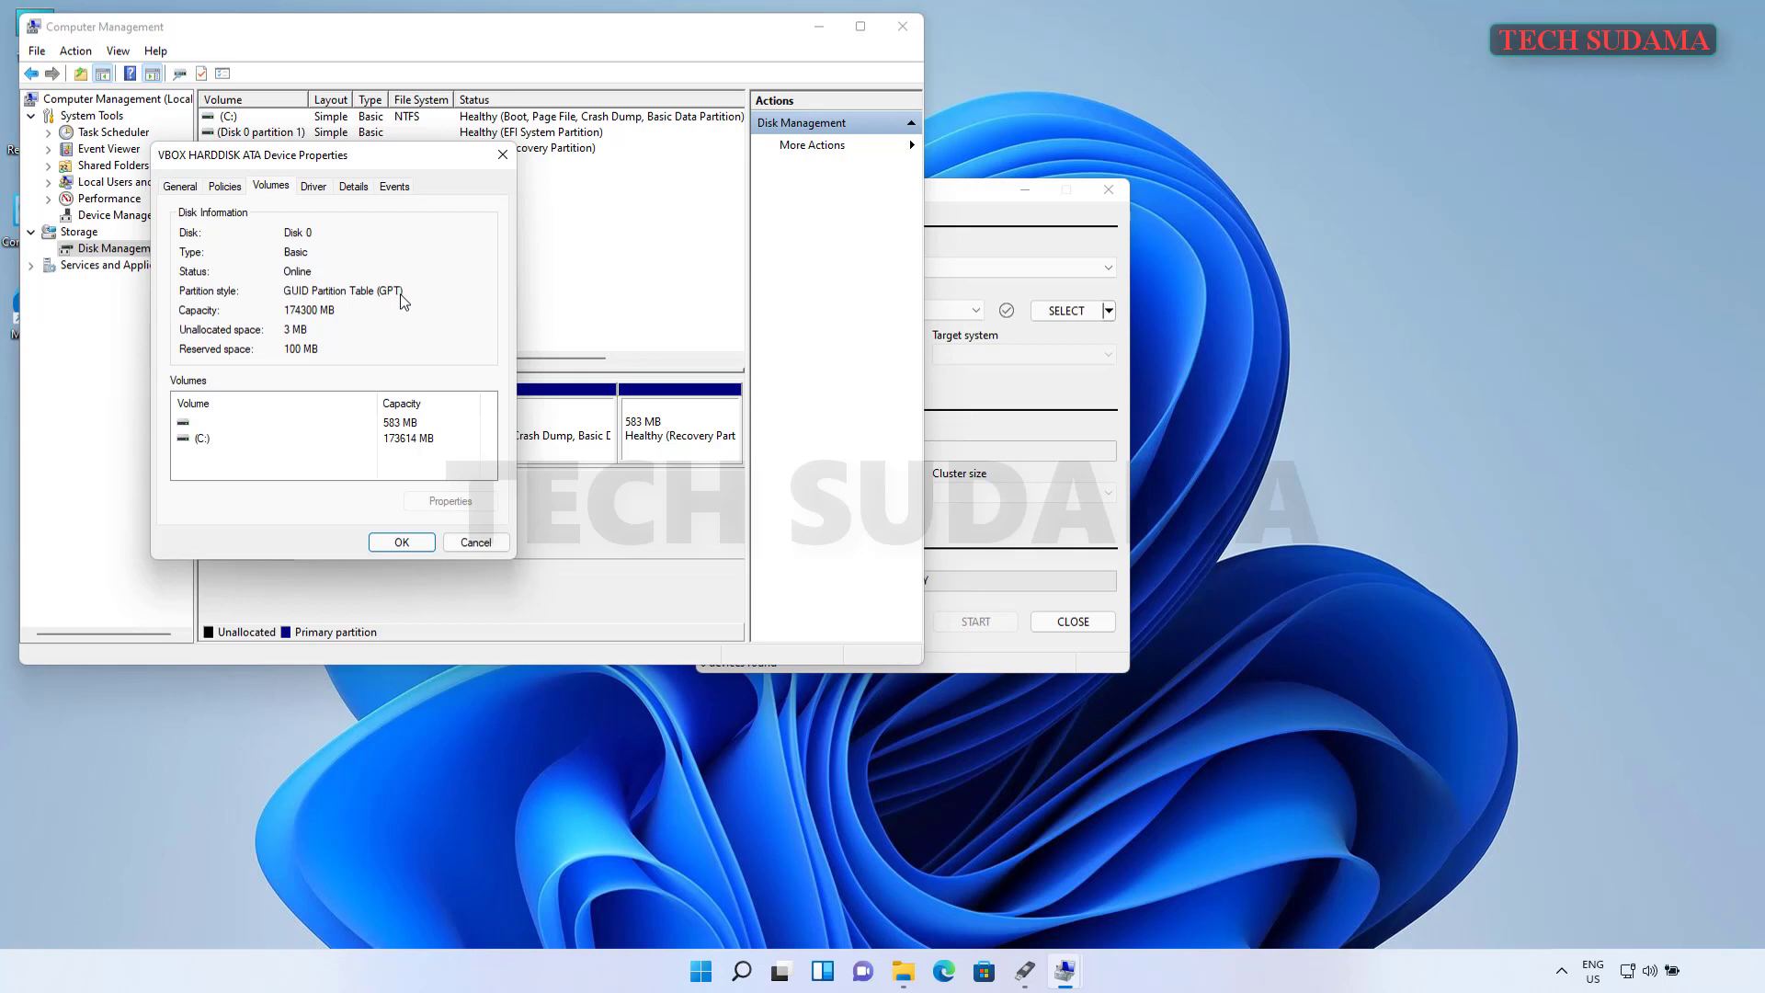
left_click(402, 543)
left_click(902, 27)
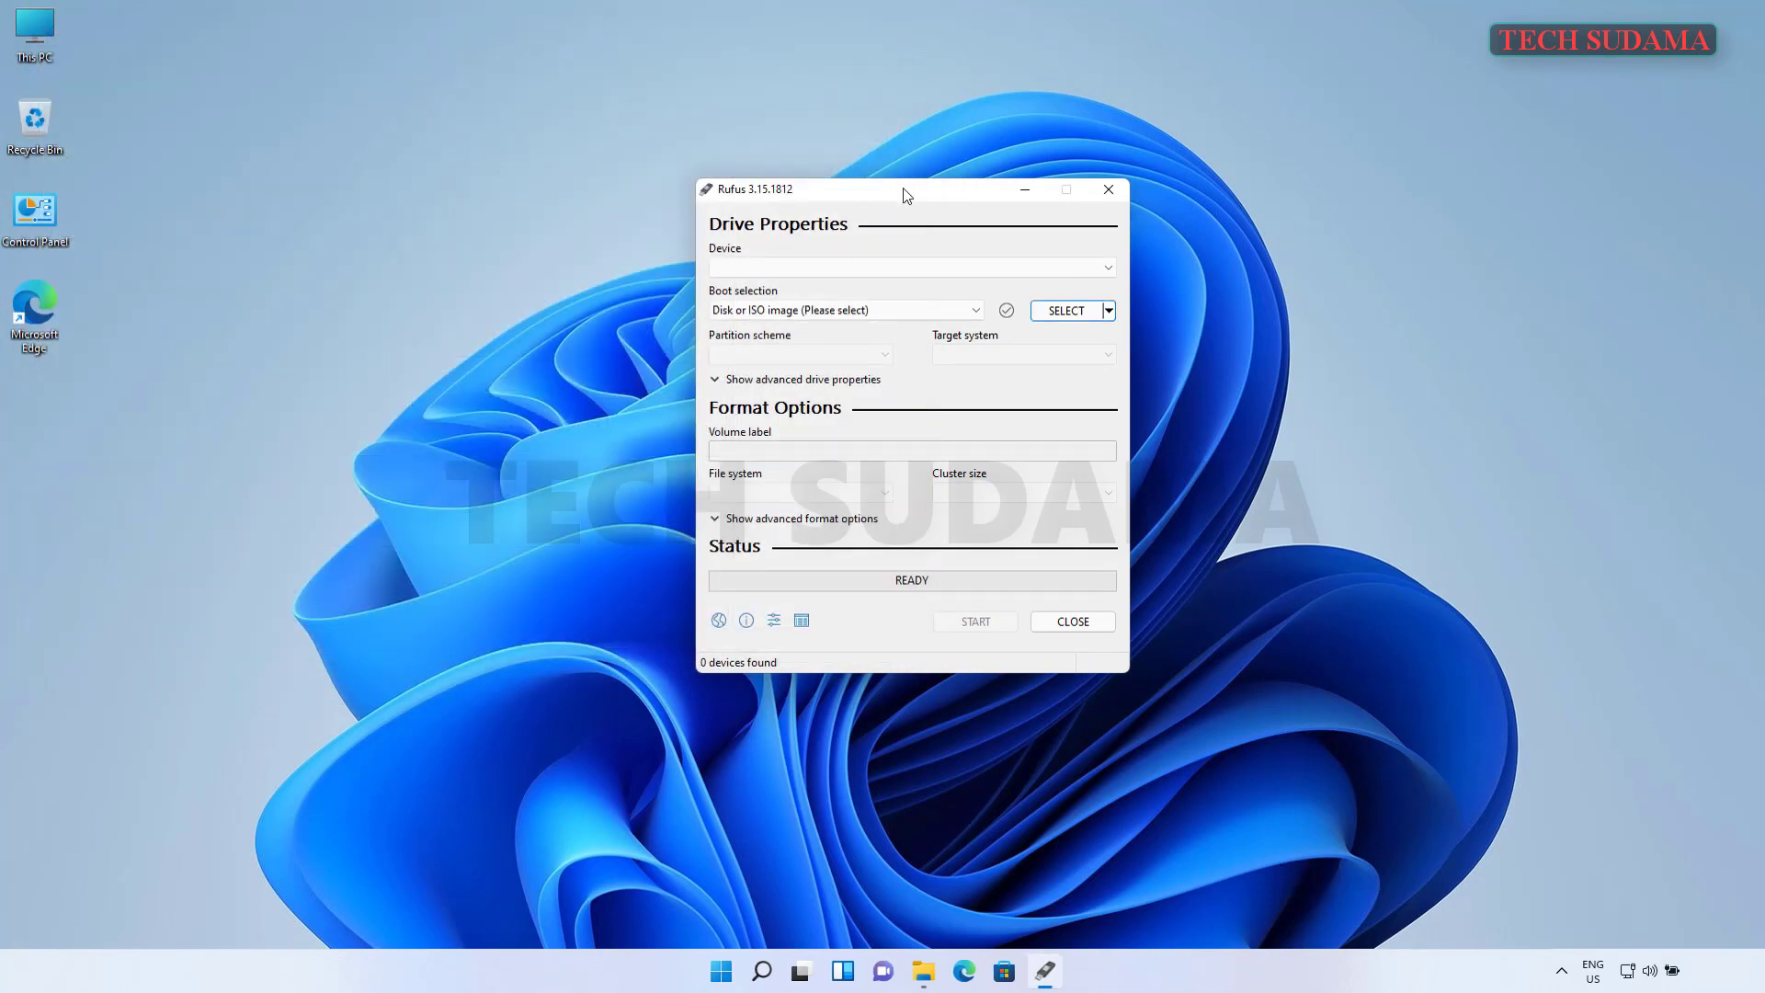
left_click(1078, 313)
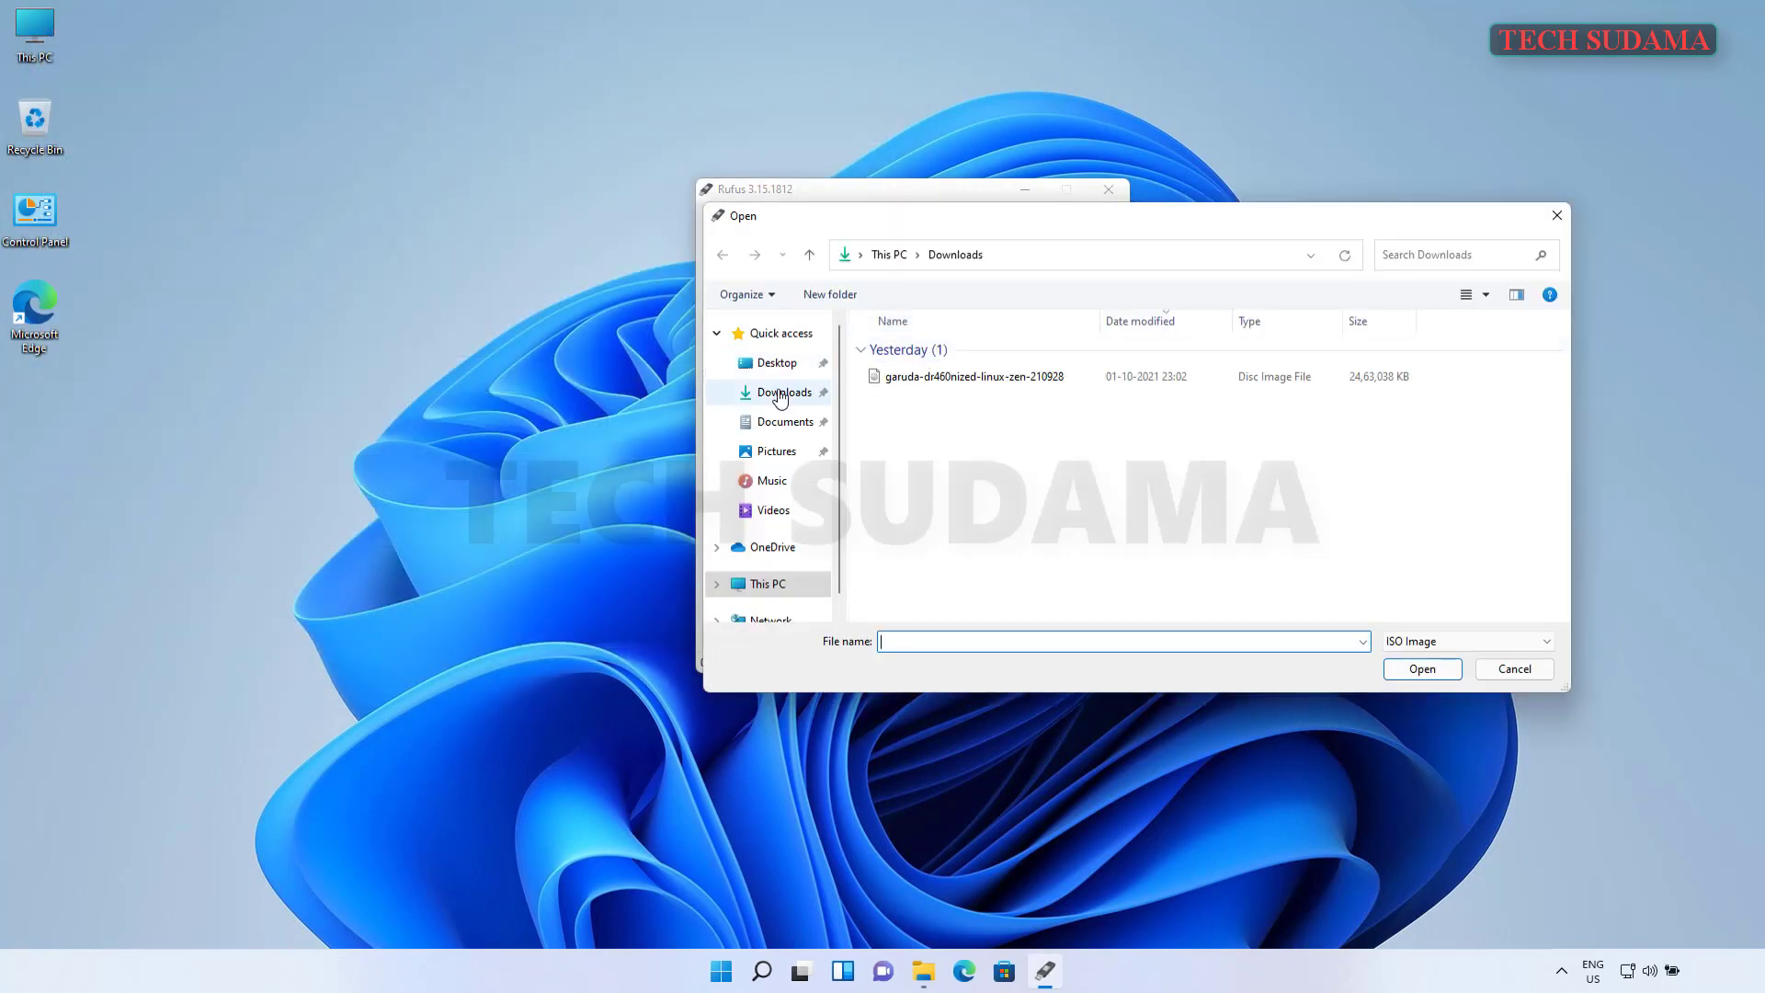
- Load garuda-dr460nized-linux-zen-210928.iso into Rufus, accepting the ISOHybrid notice
left_click(978, 379)
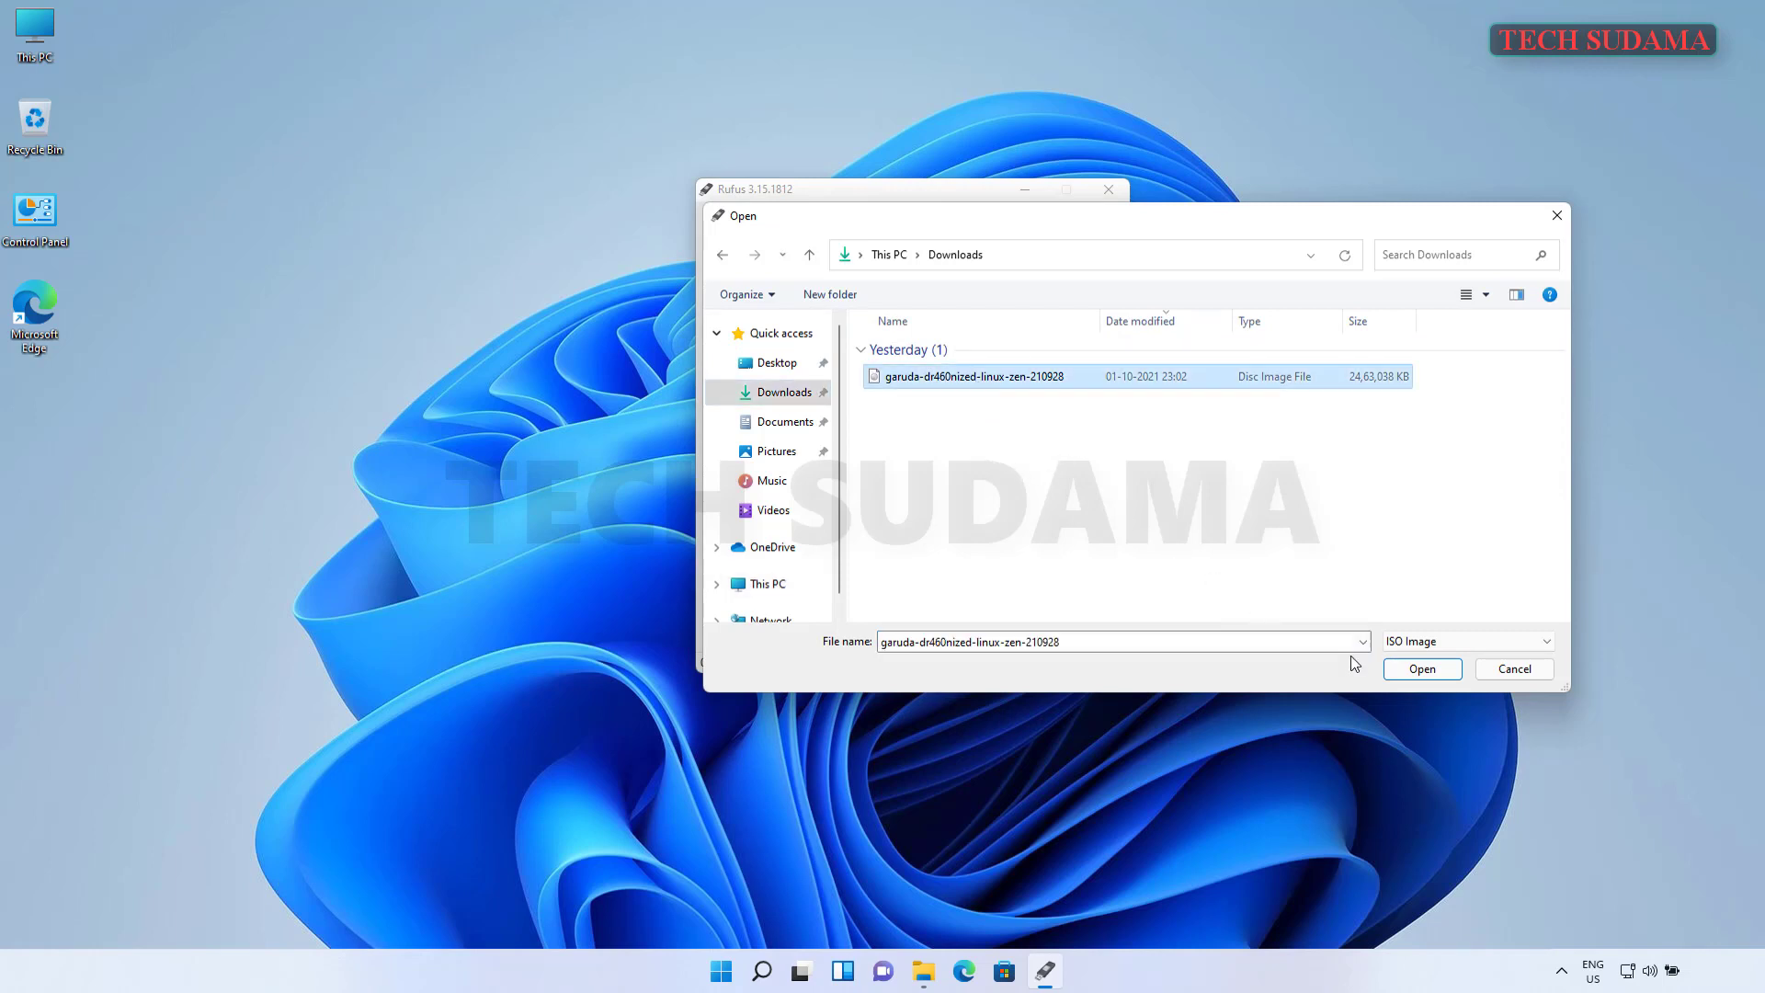
left_click(1422, 669)
left_click(1023, 547)
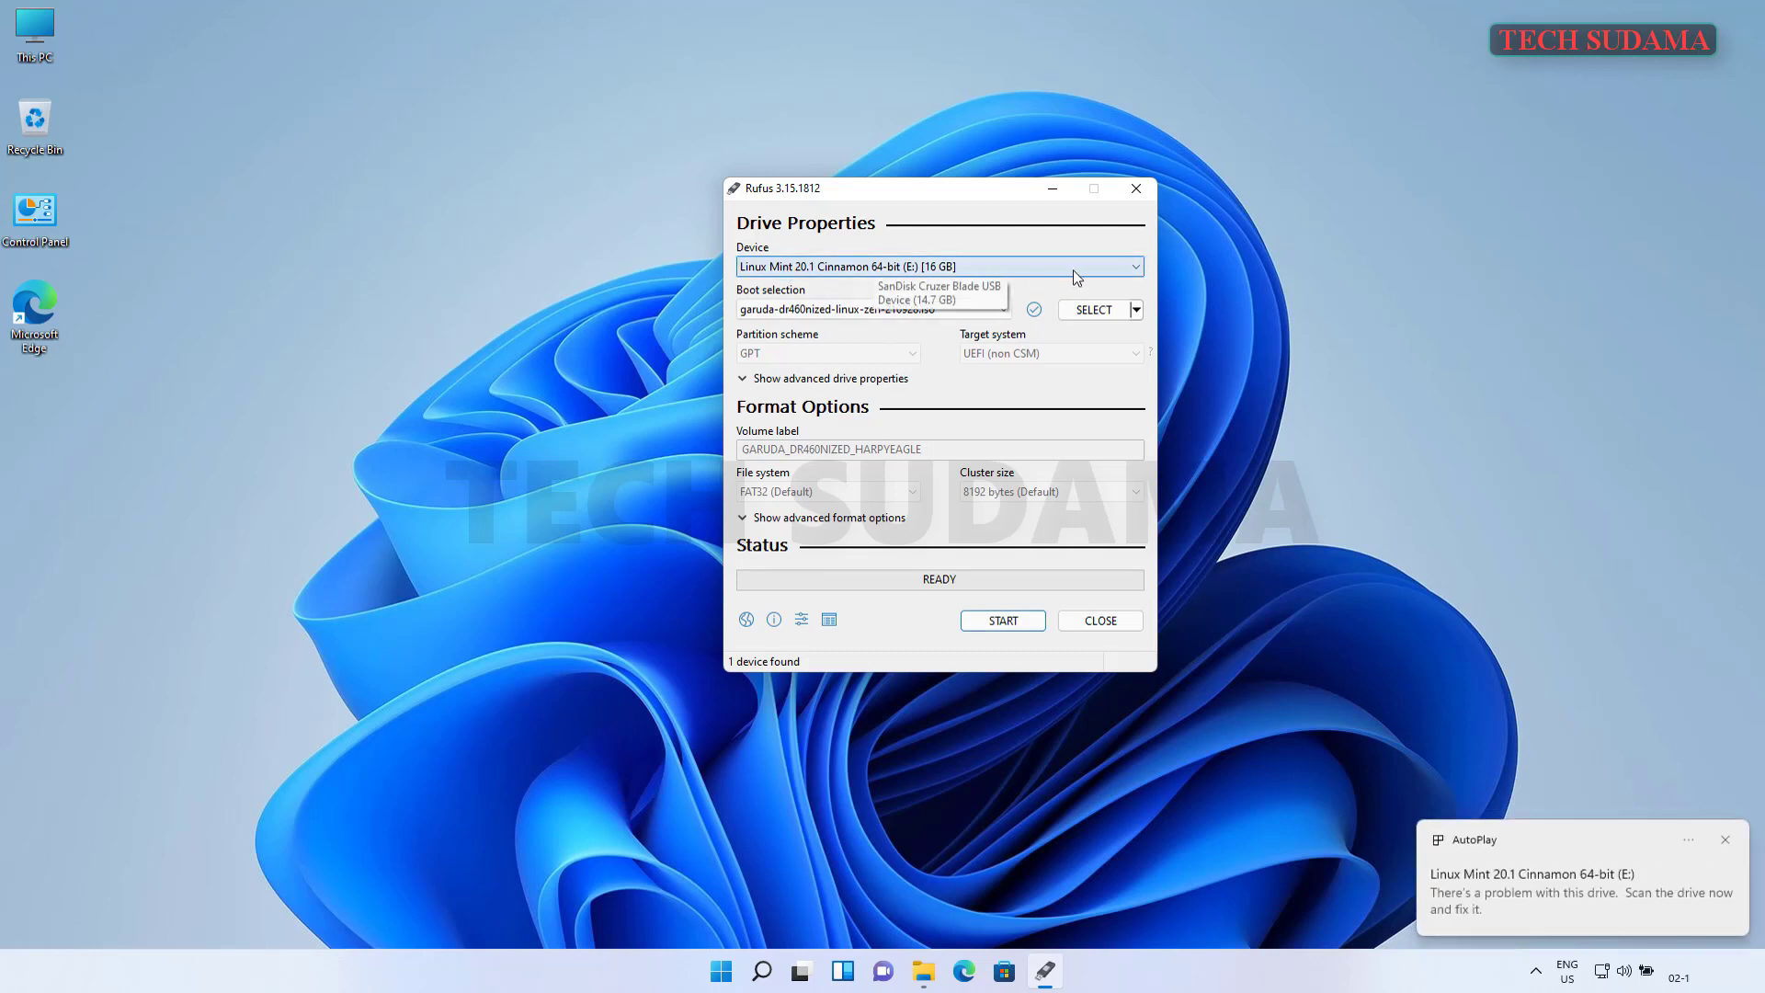
- Write the image to the 16 GB USB drive, confirming the erase, then close Rufus
left_click(1727, 840)
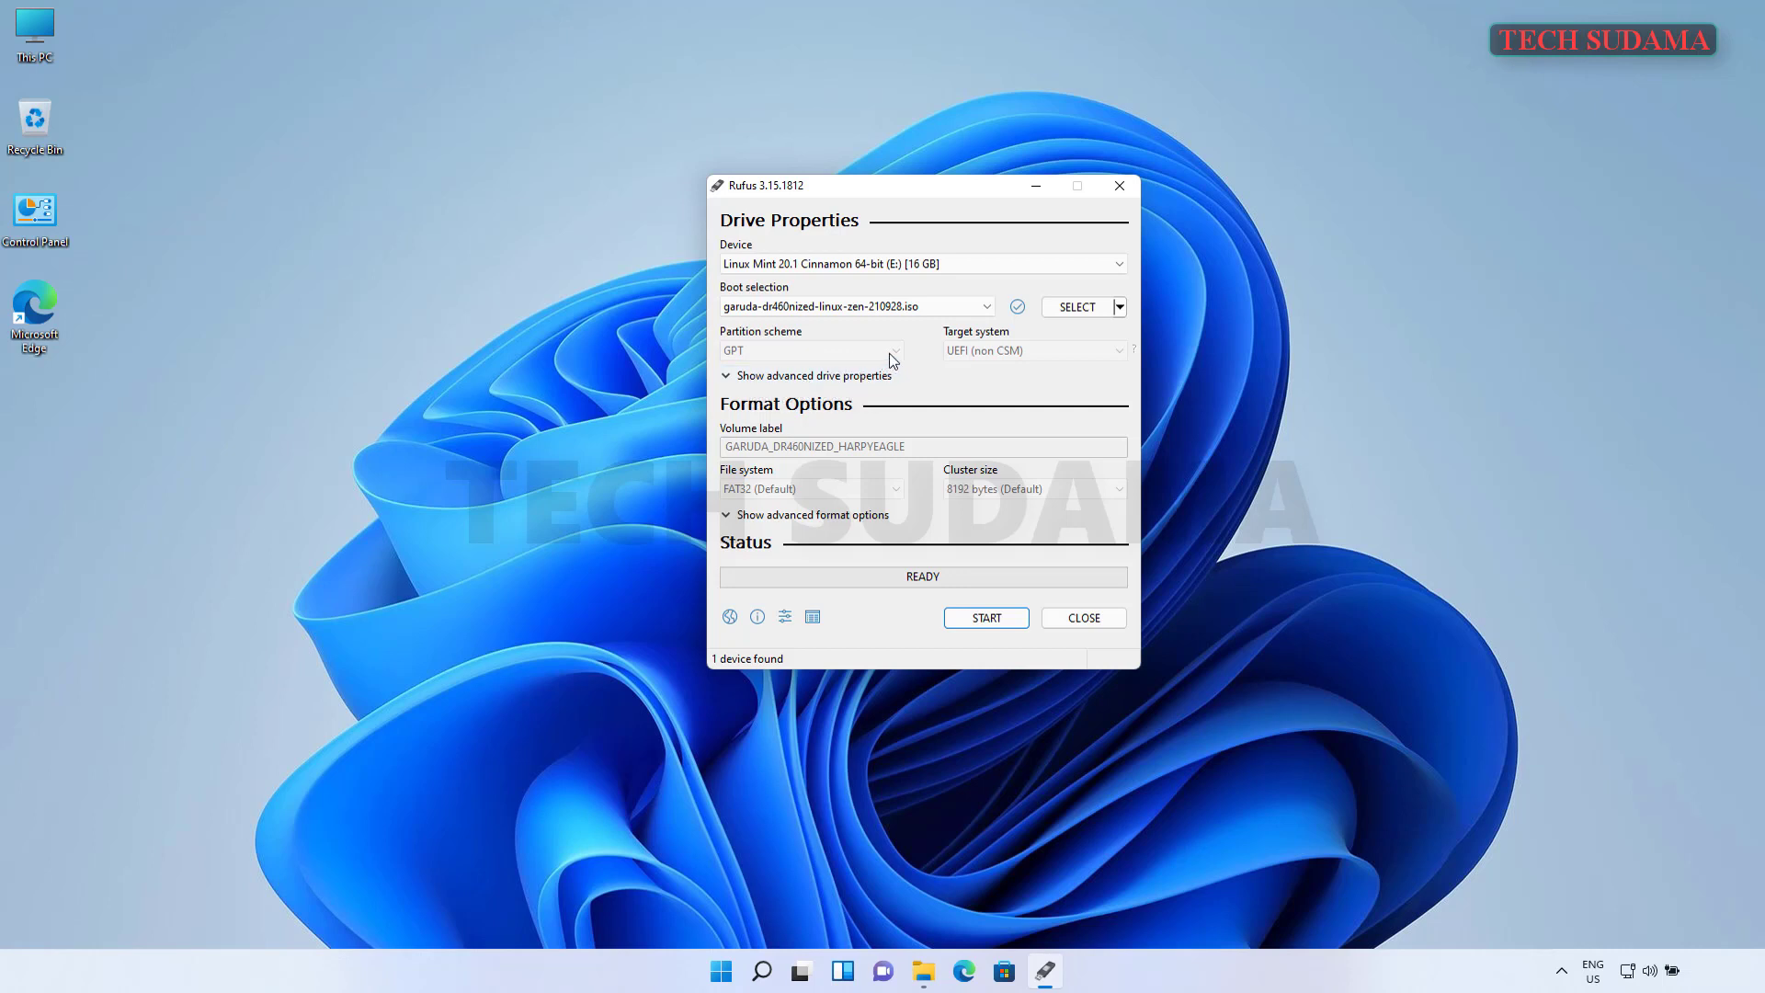
left_click(990, 619)
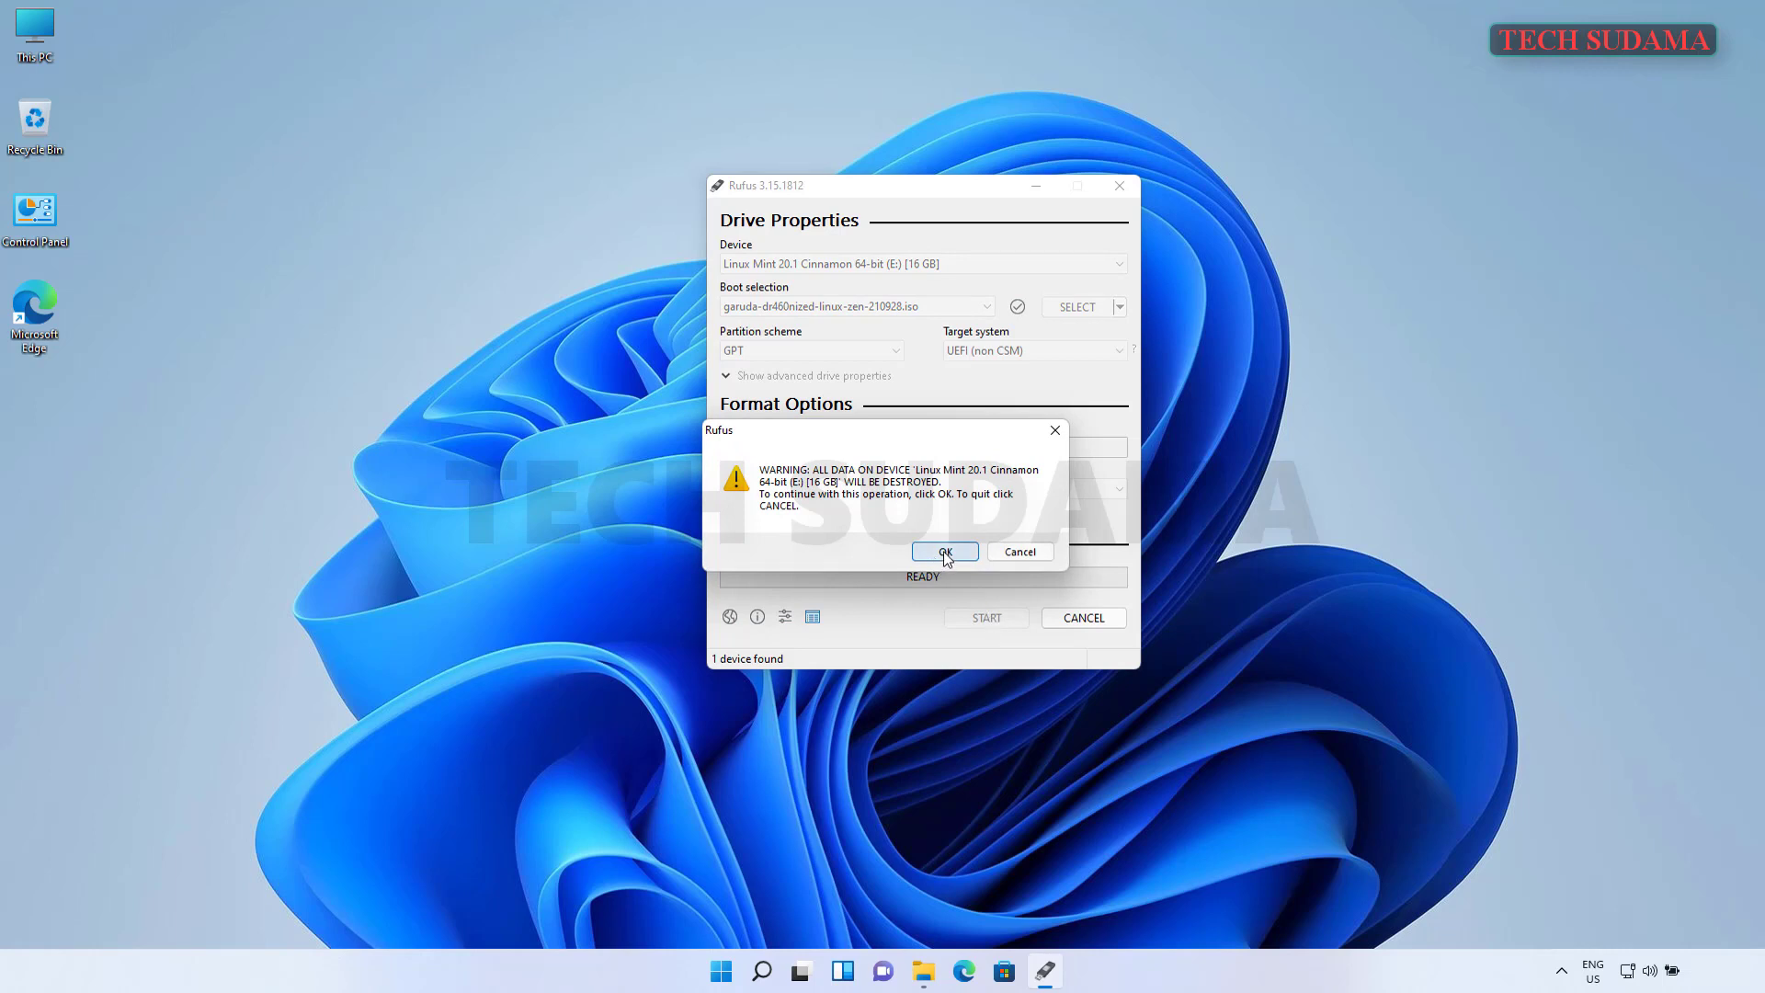
left_click(945, 552)
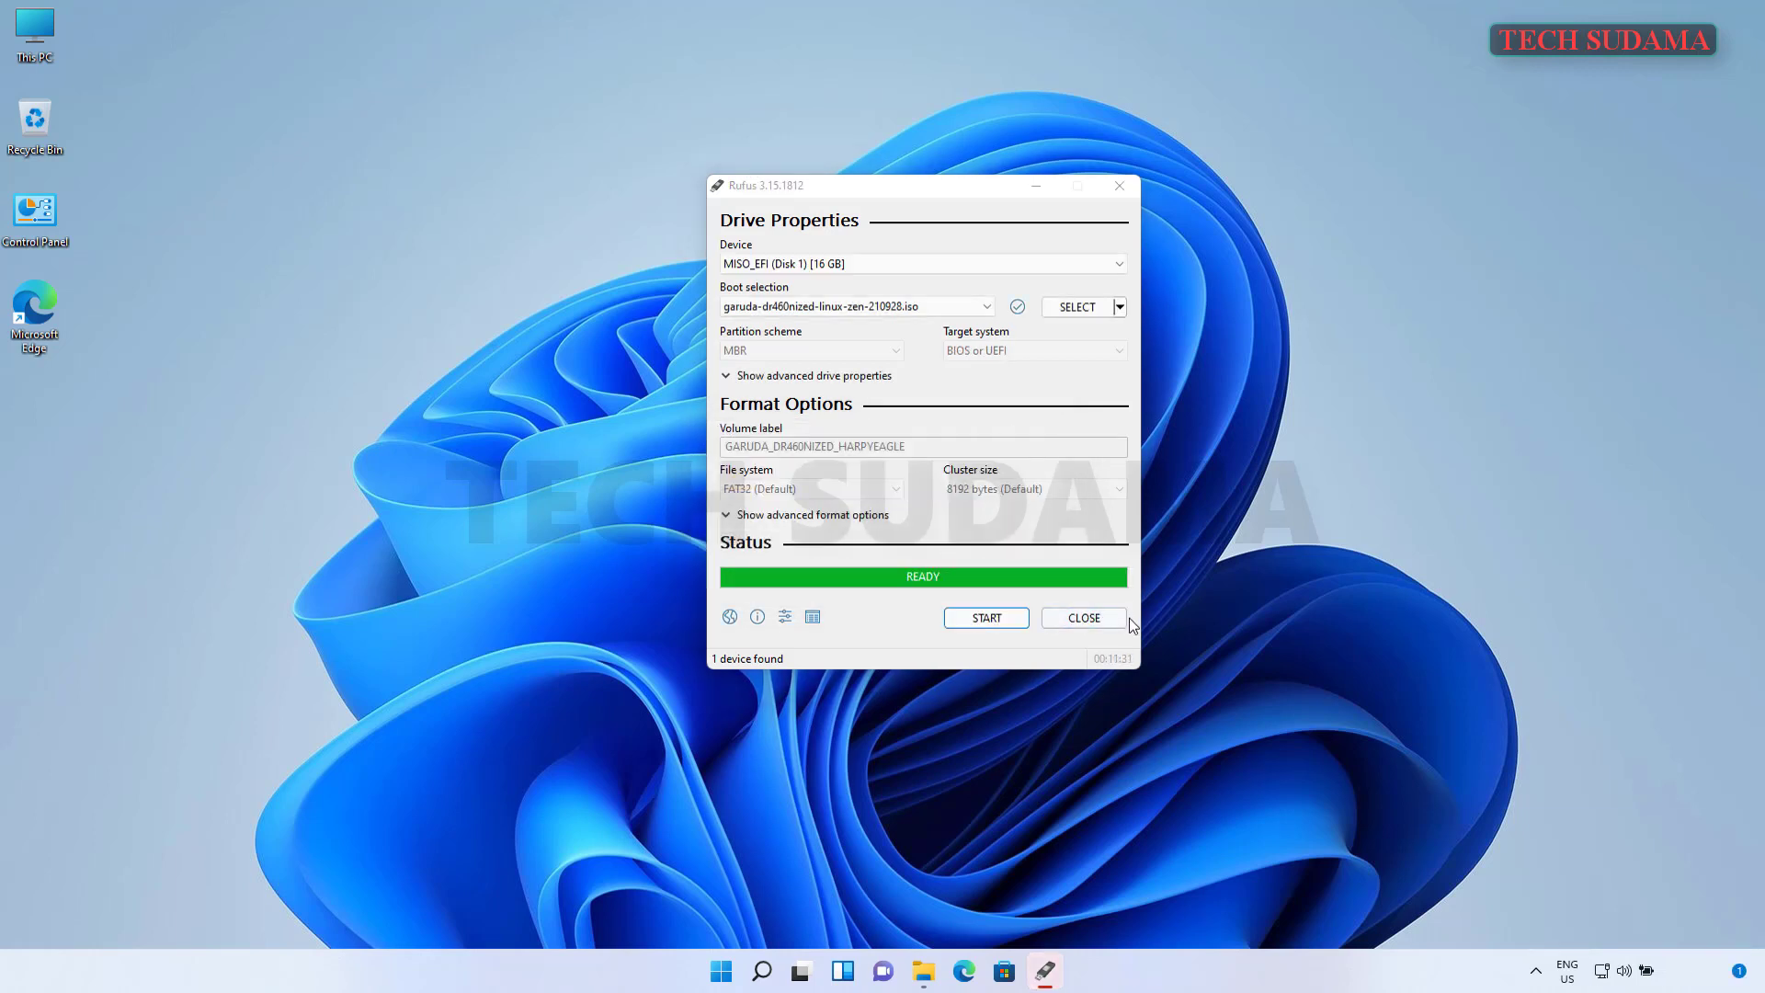
left_click(1084, 617)
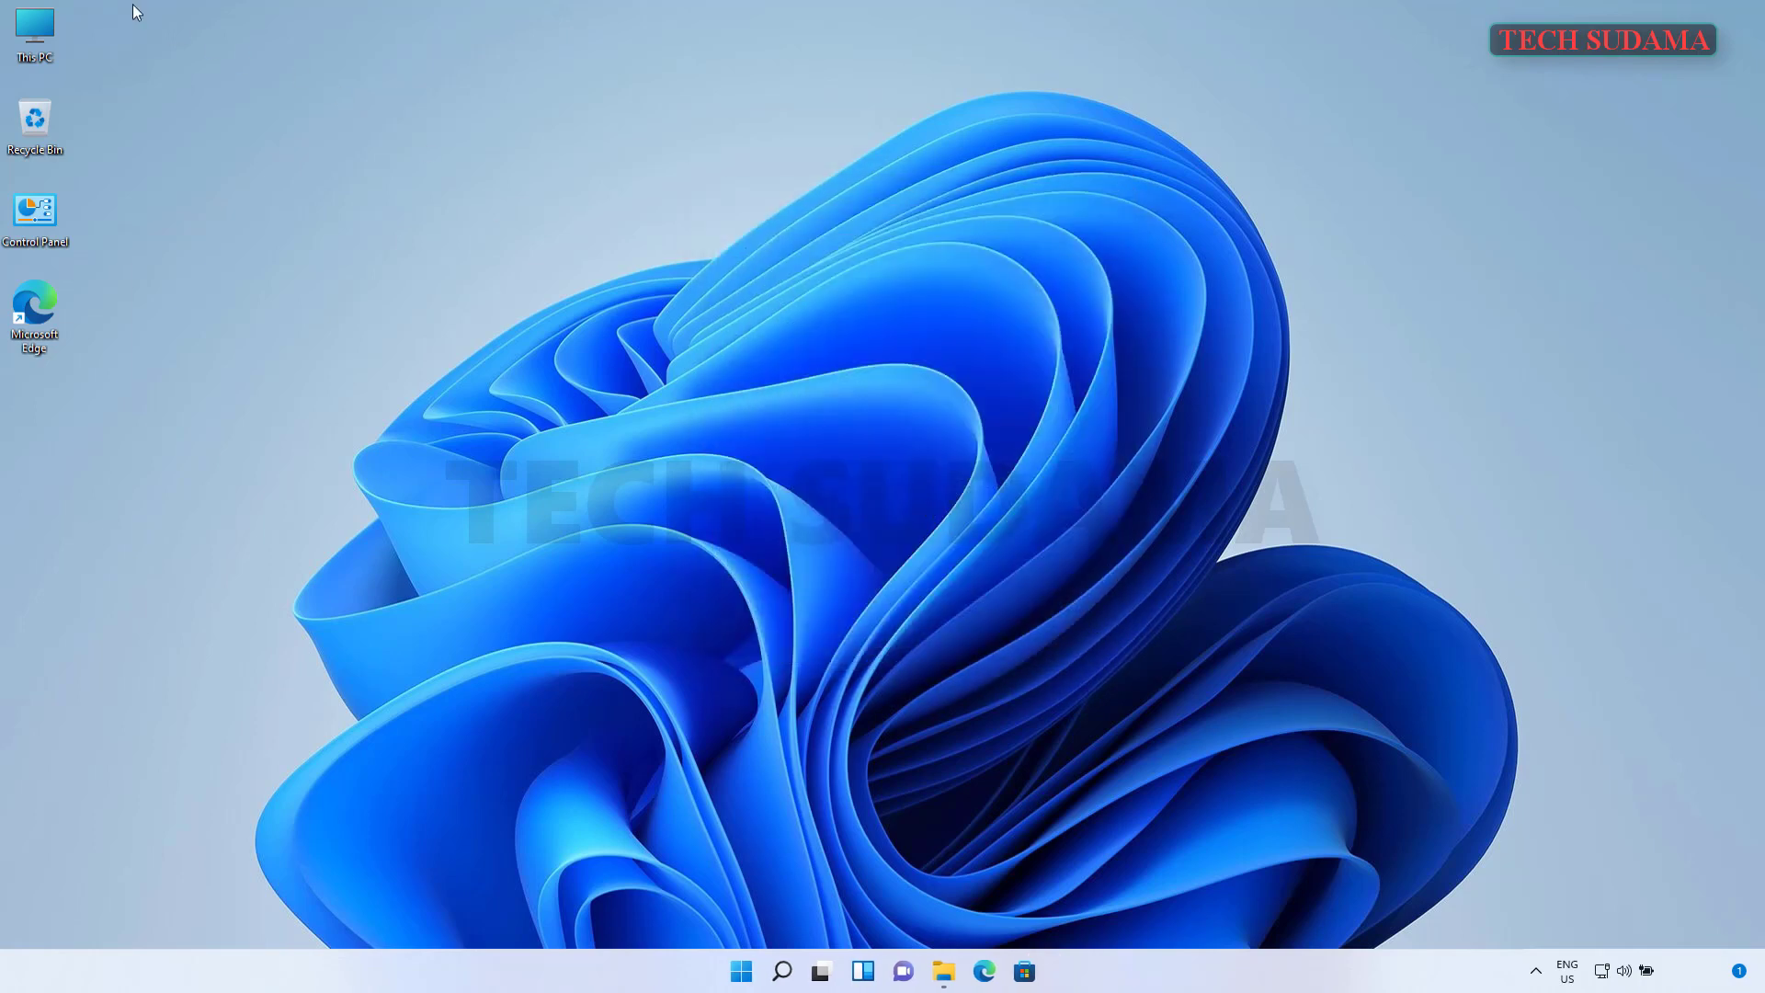
- Open Disk Management via This PC's Manage and select the C: partition on Disk 0
right_click(27, 35)
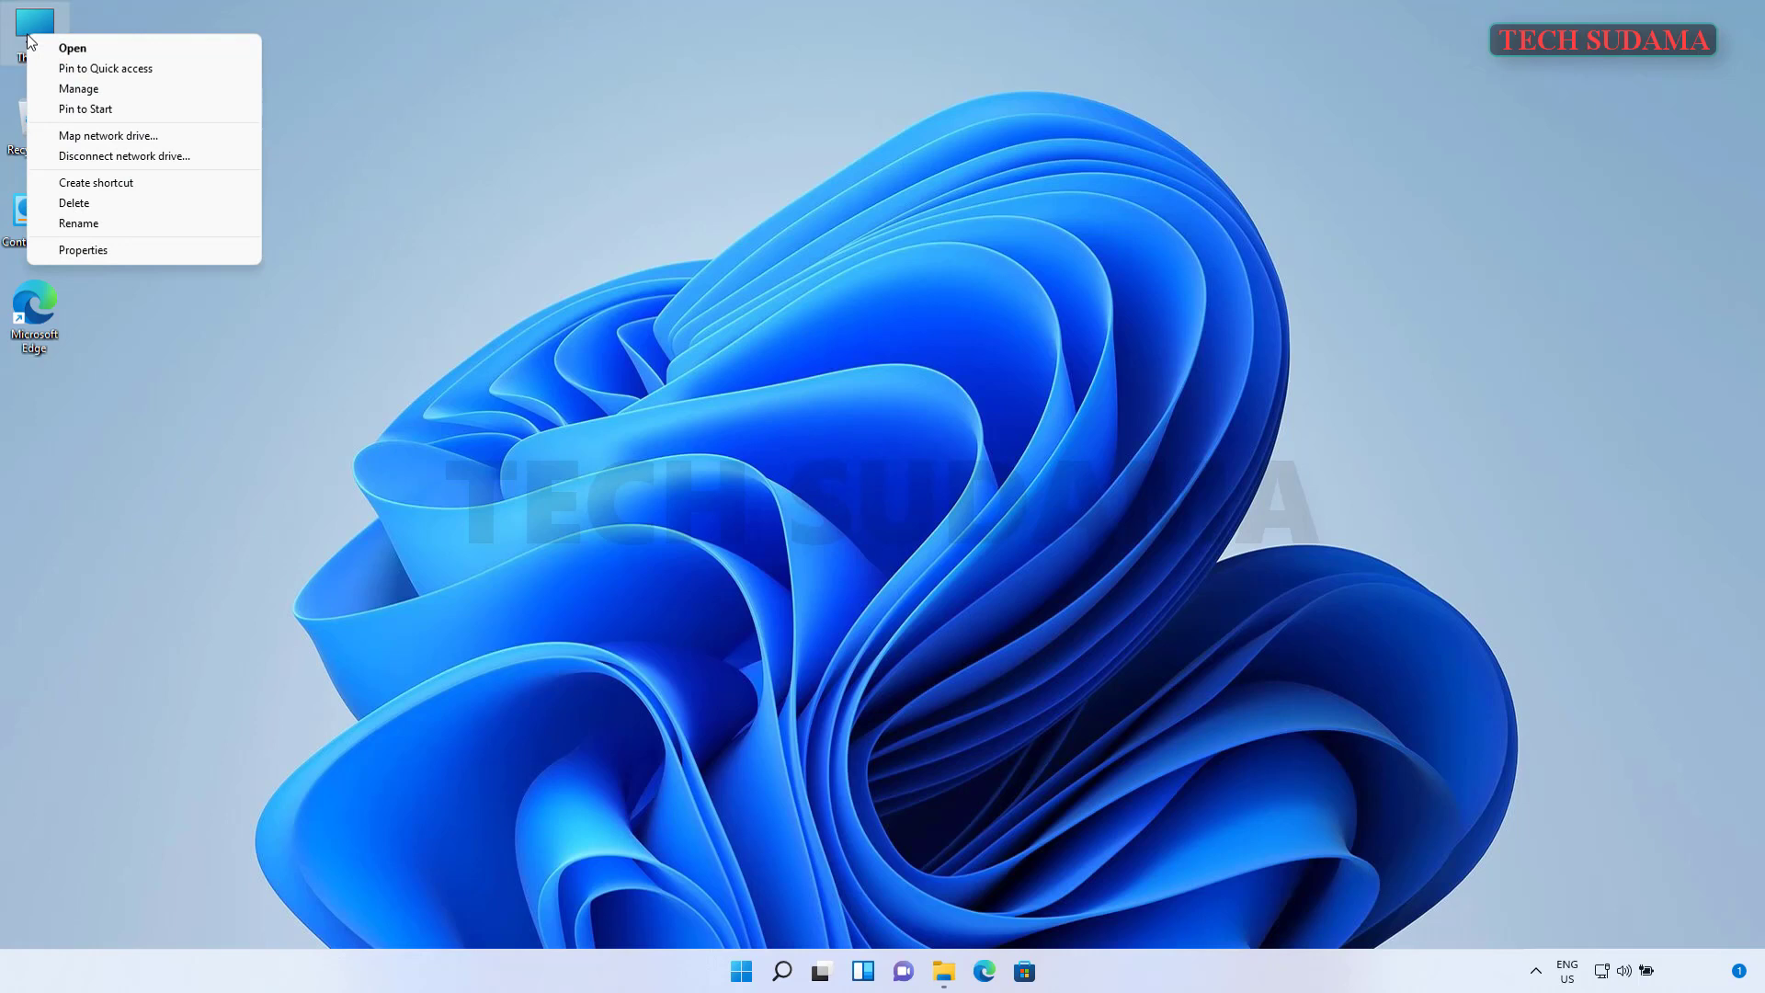
left_click(79, 87)
left_click(138, 248)
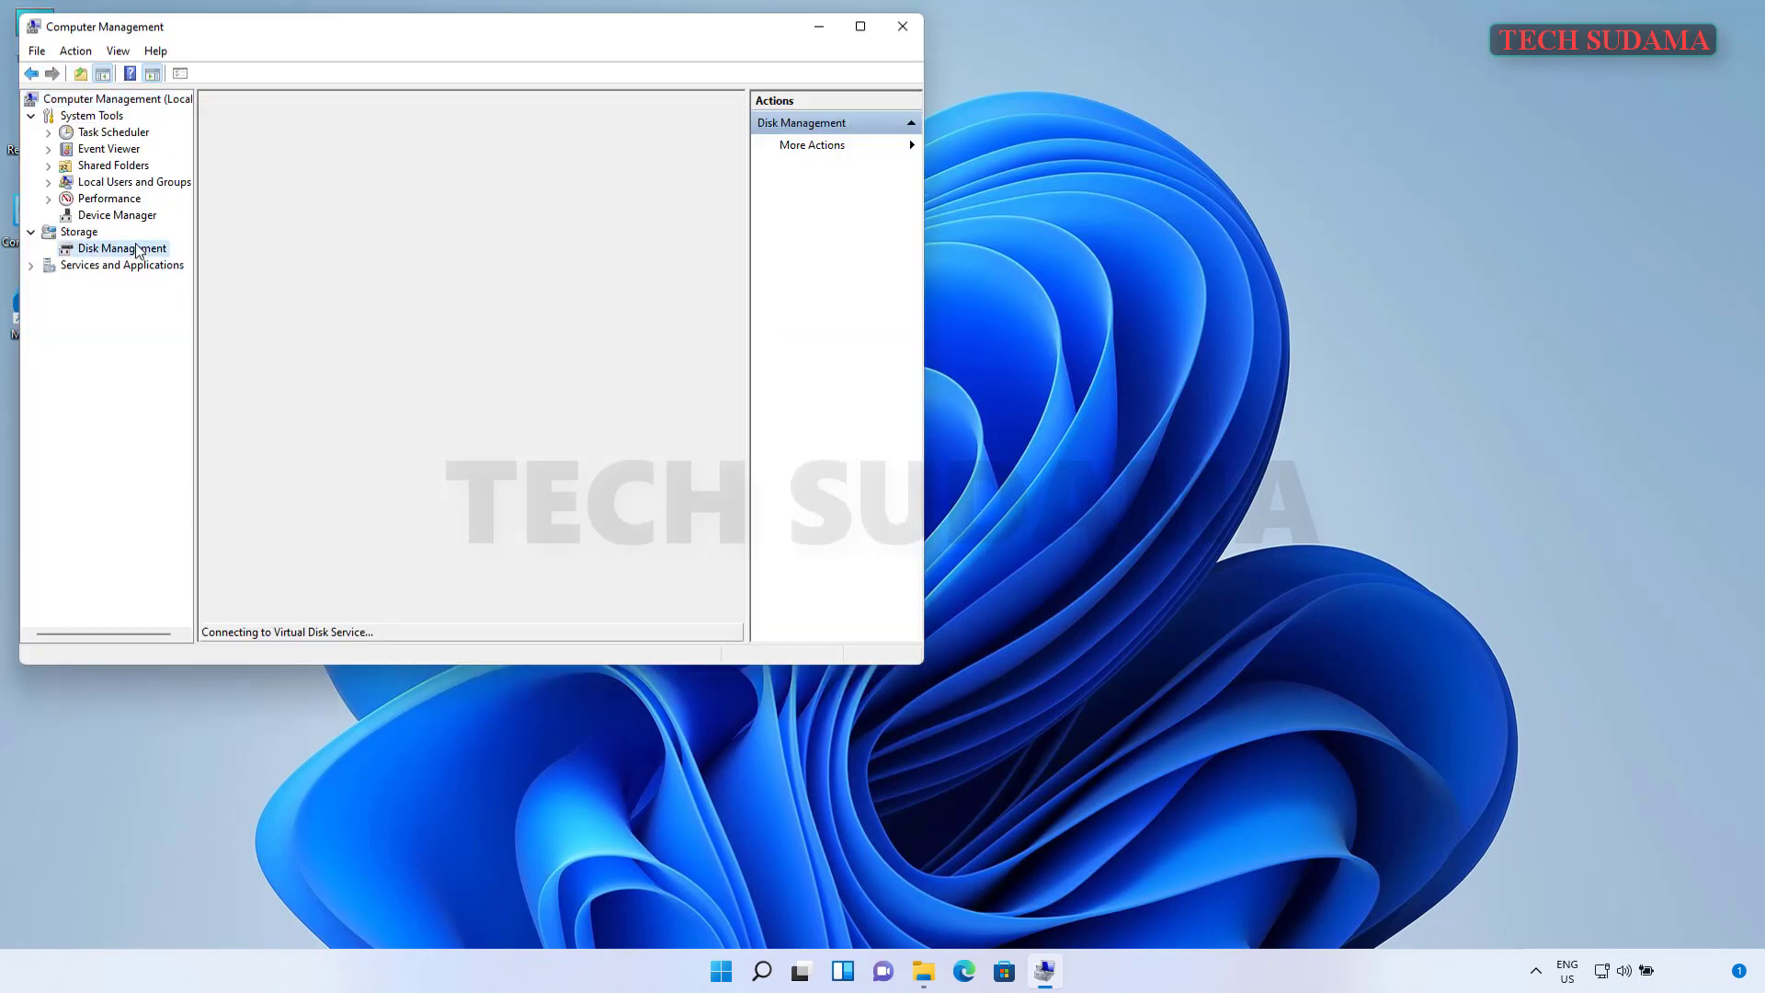
left_click(480, 426)
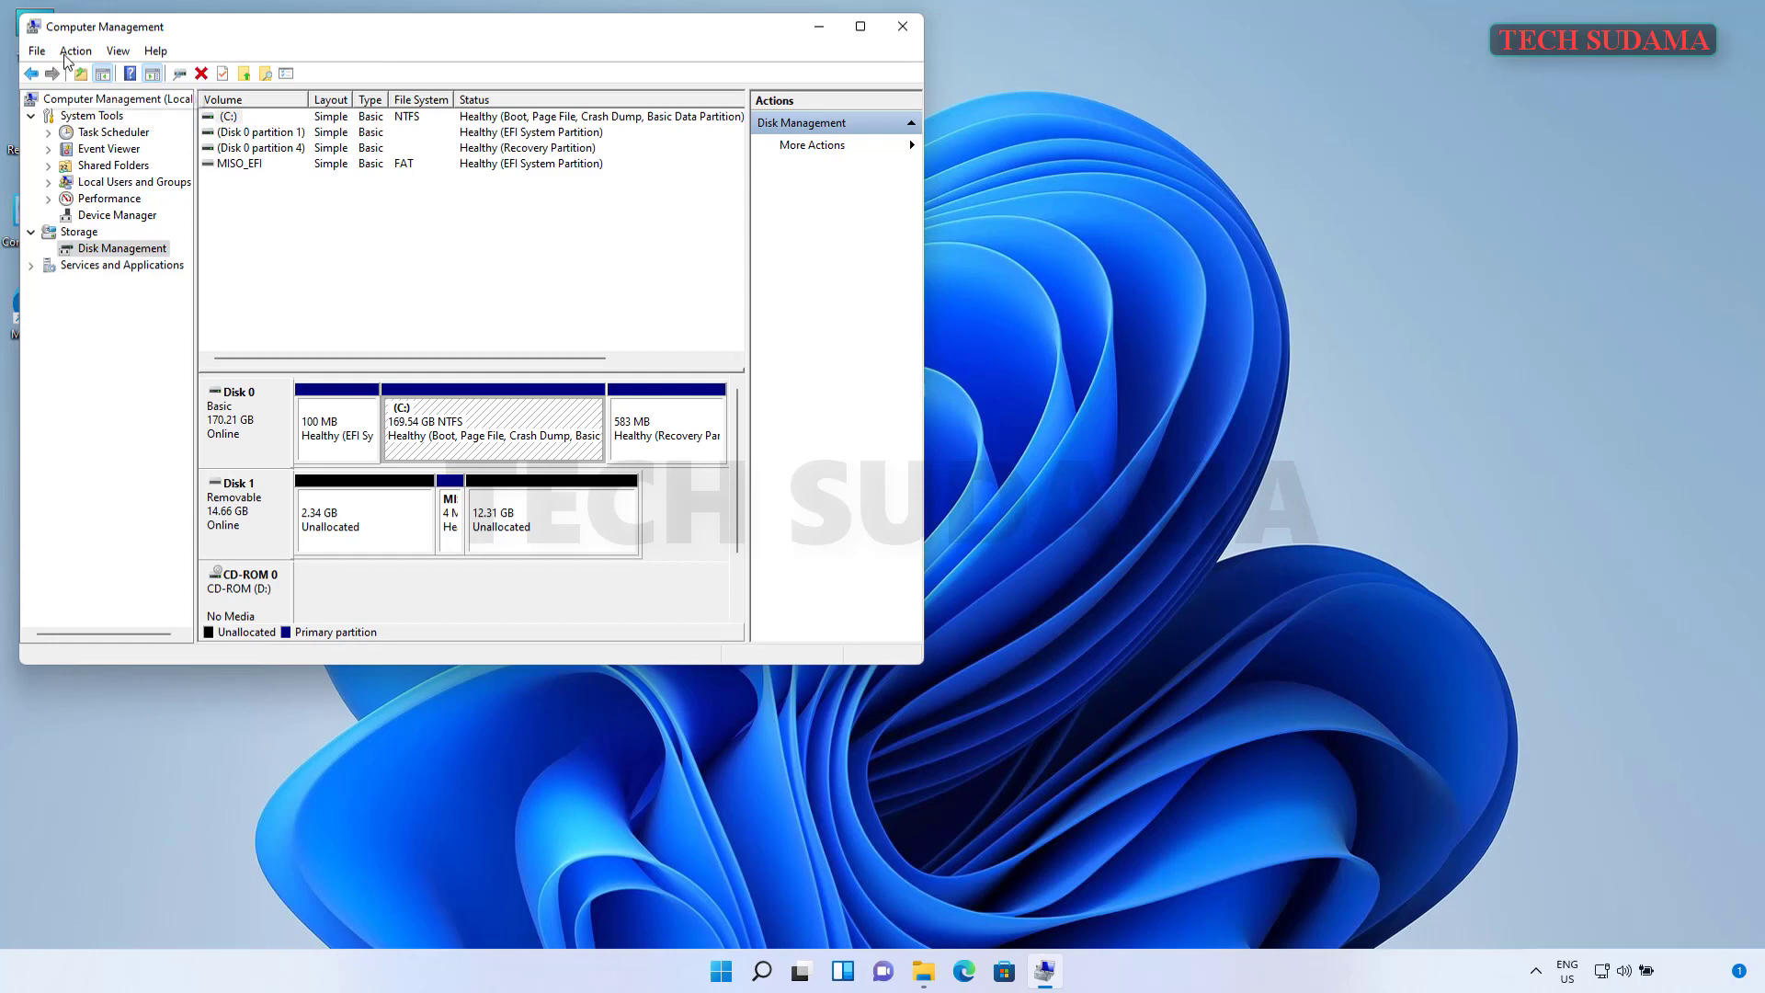
left_click(9, 26)
- Check Local Disk (C:) free space in File Explorer, then close it
key("super+e")
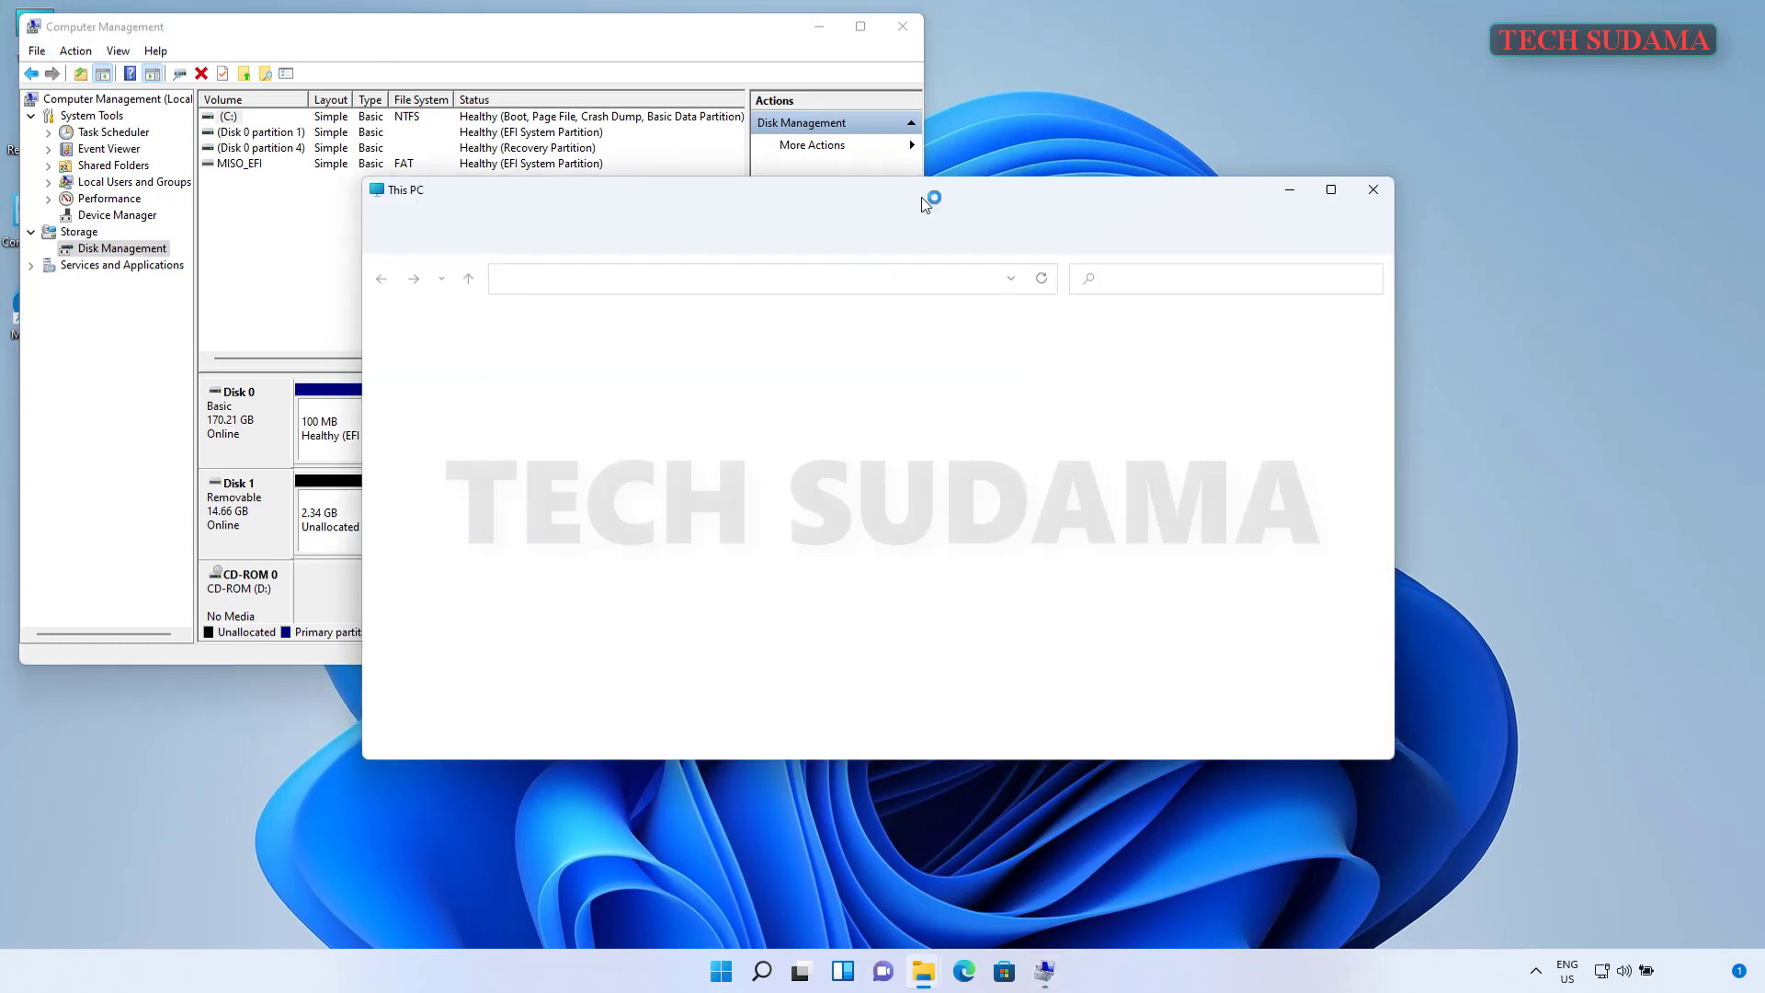
left_click_drag(966, 197, 1208, 164)
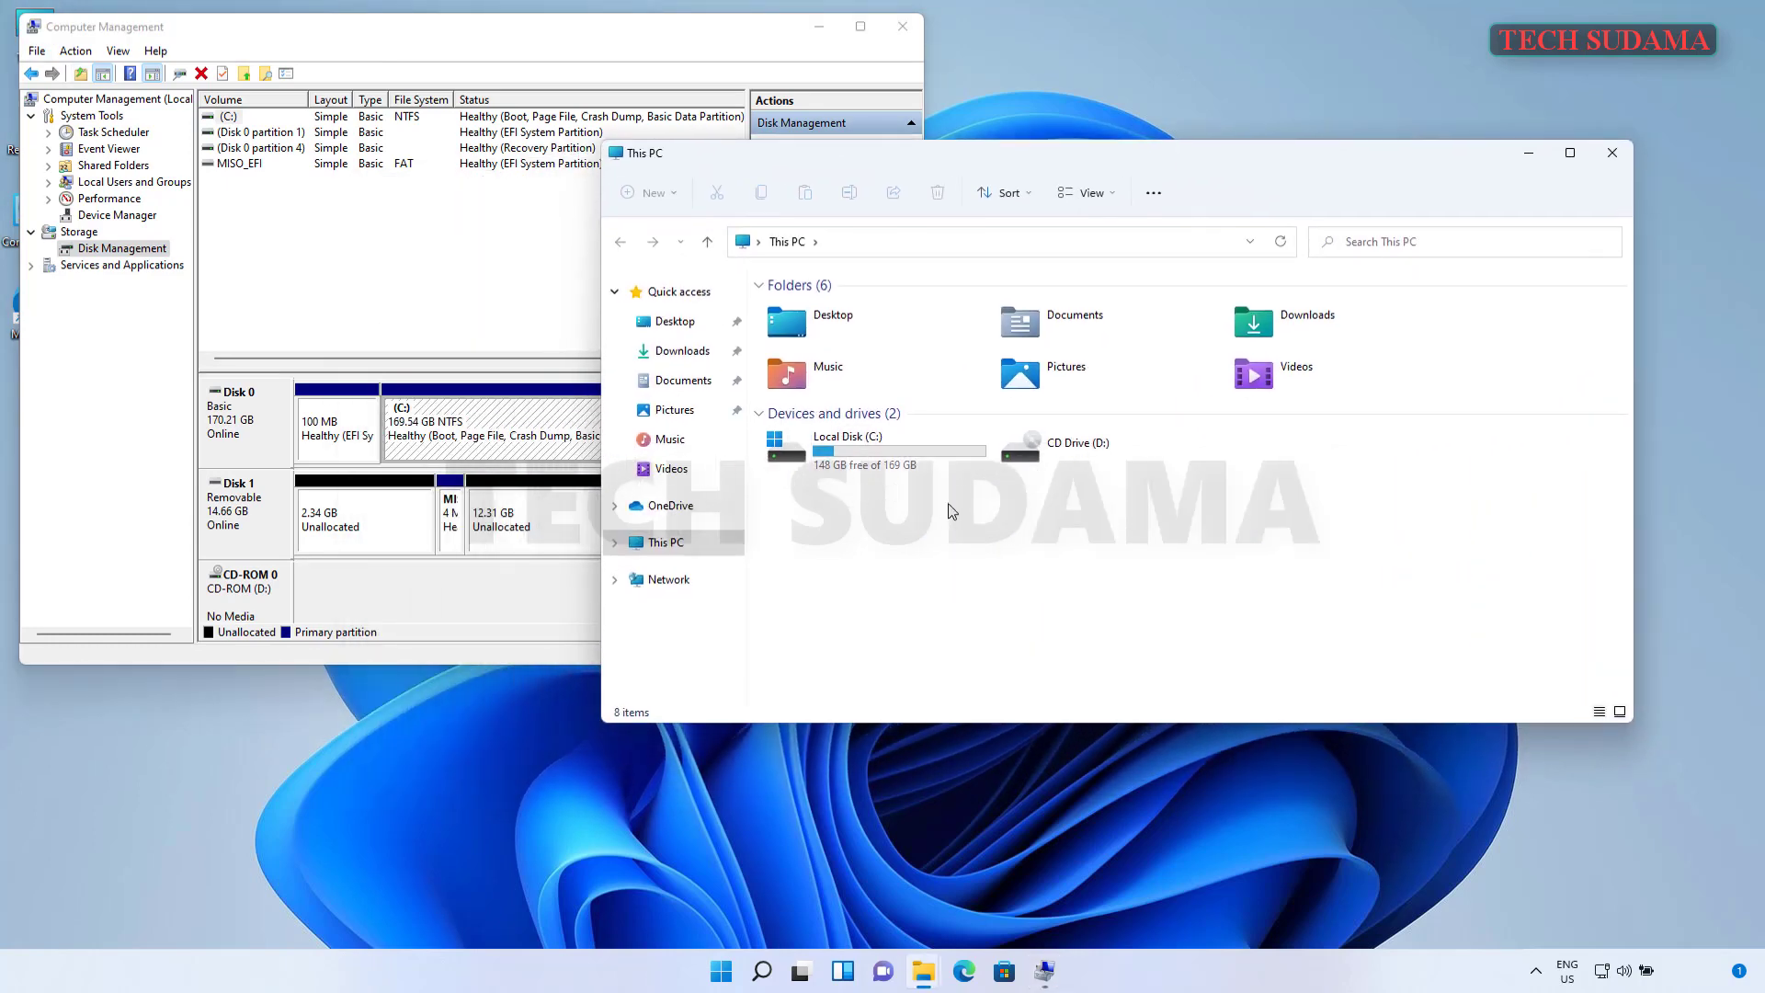
left_click(889, 463)
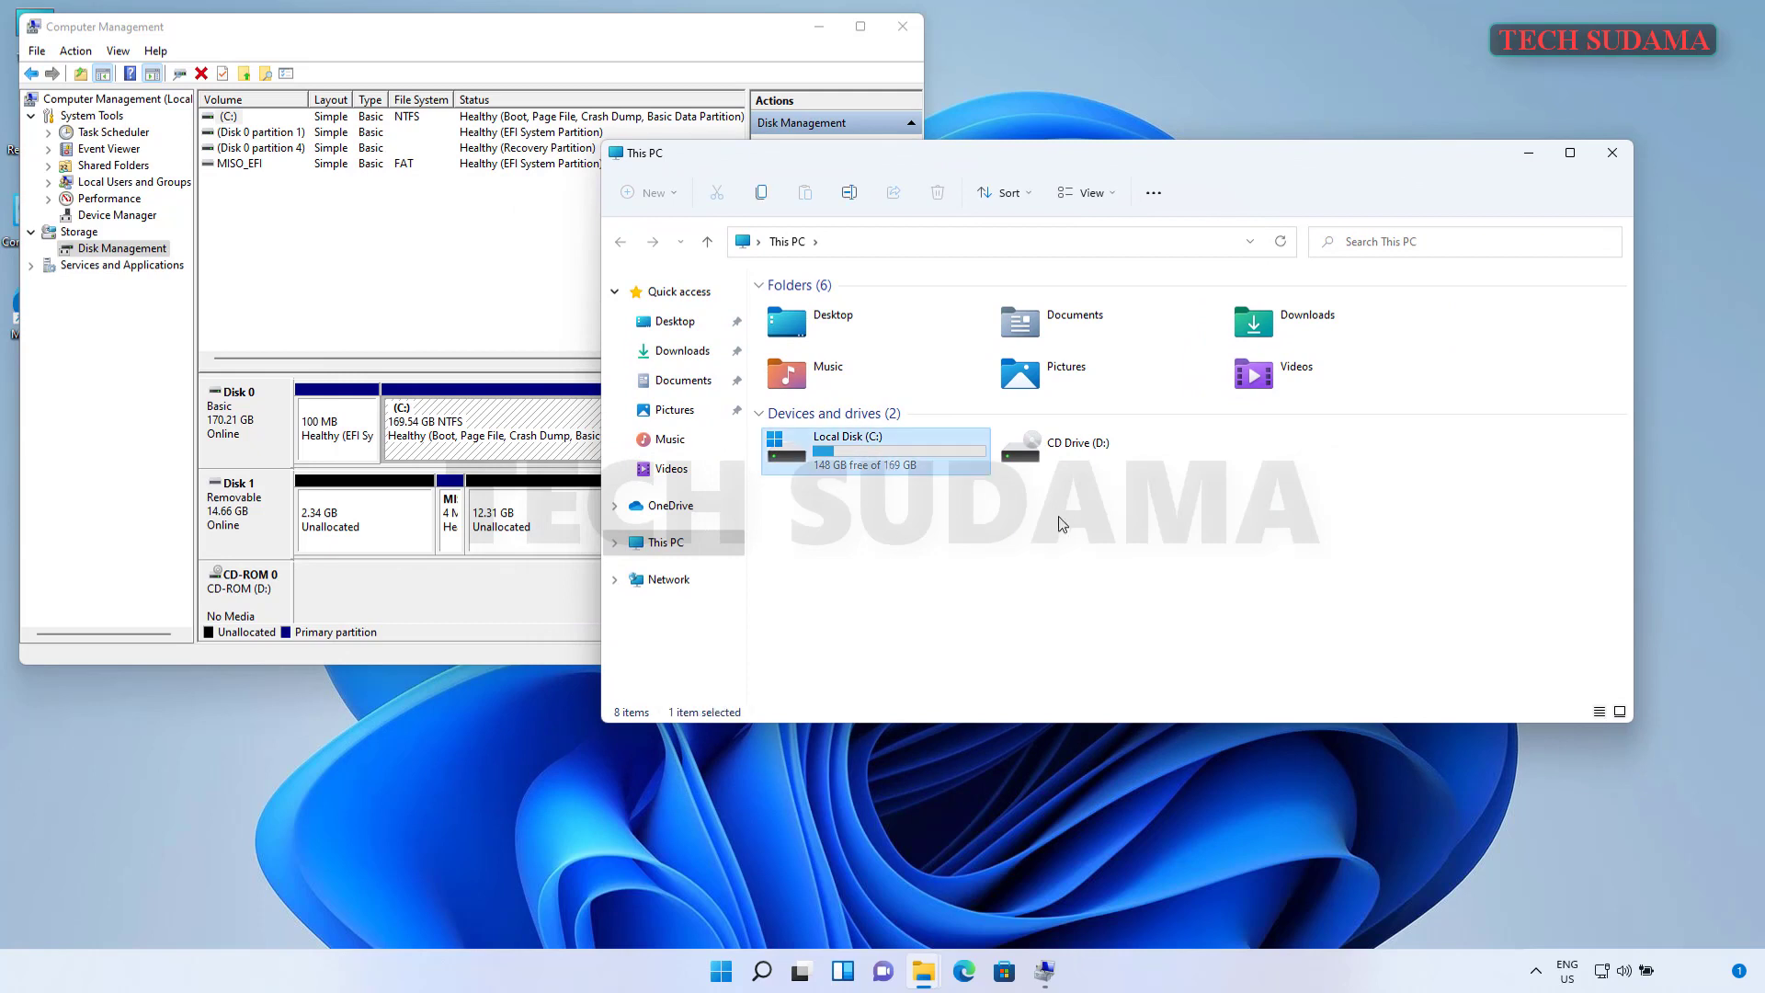
left_click(1171, 515)
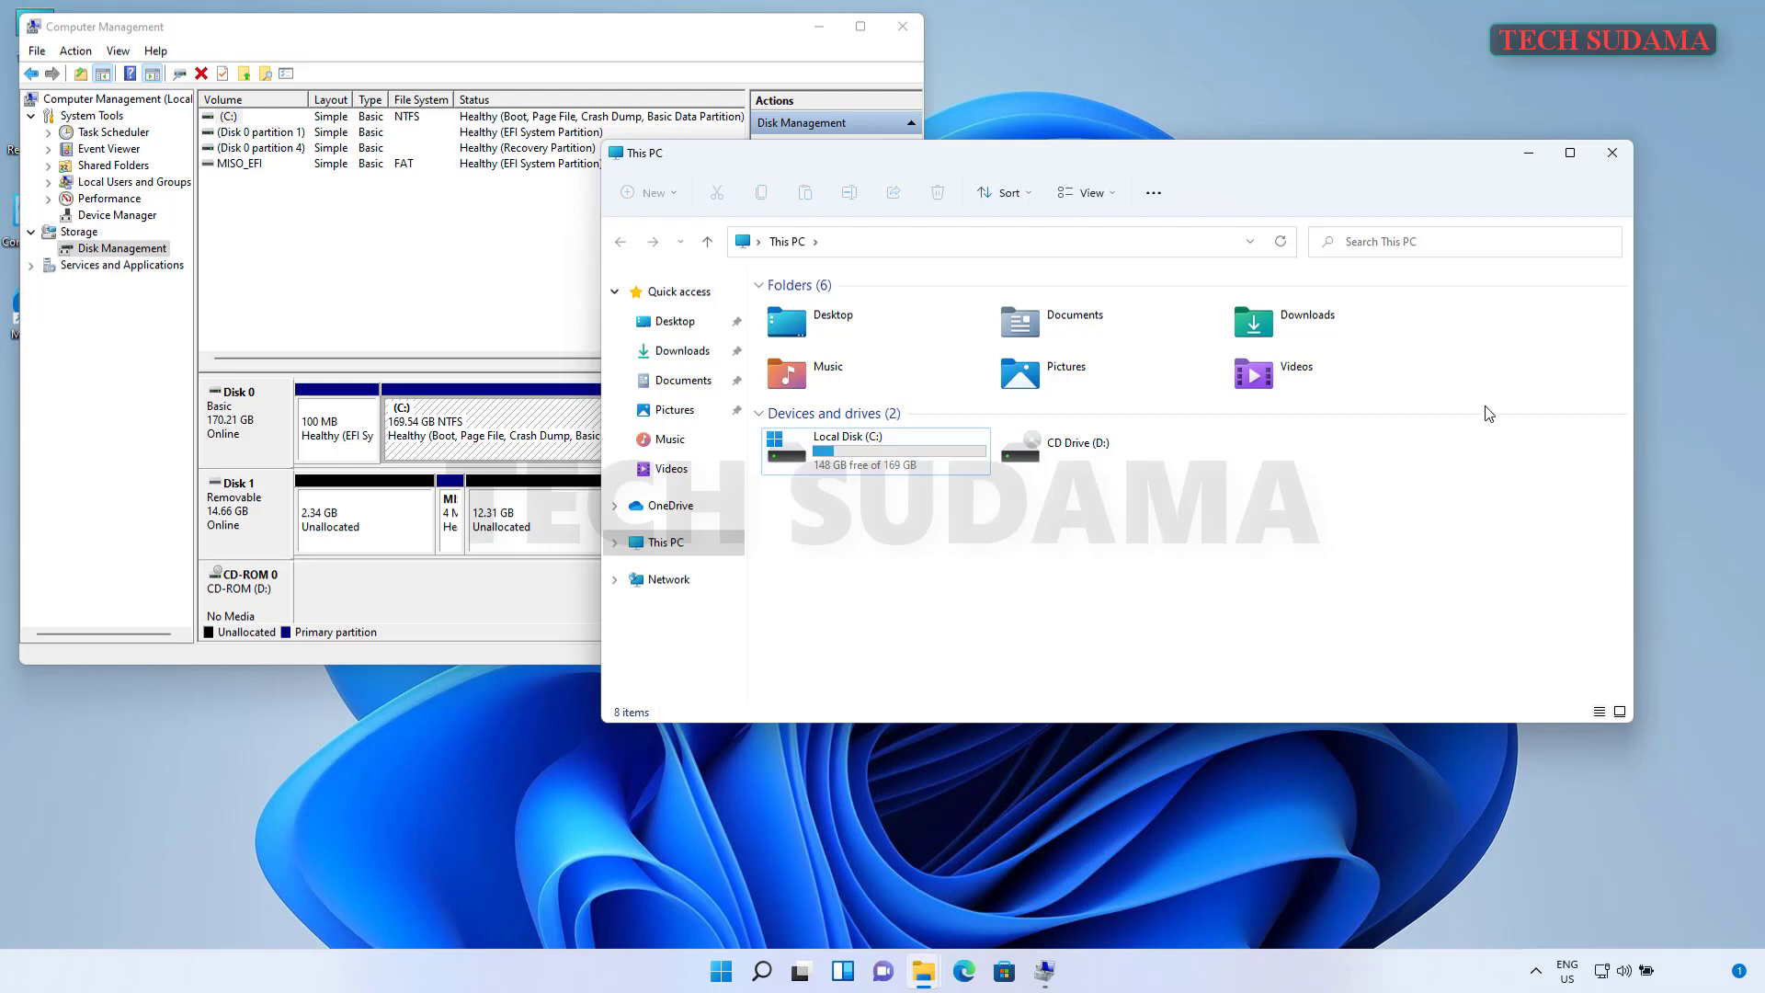
left_click(1624, 150)
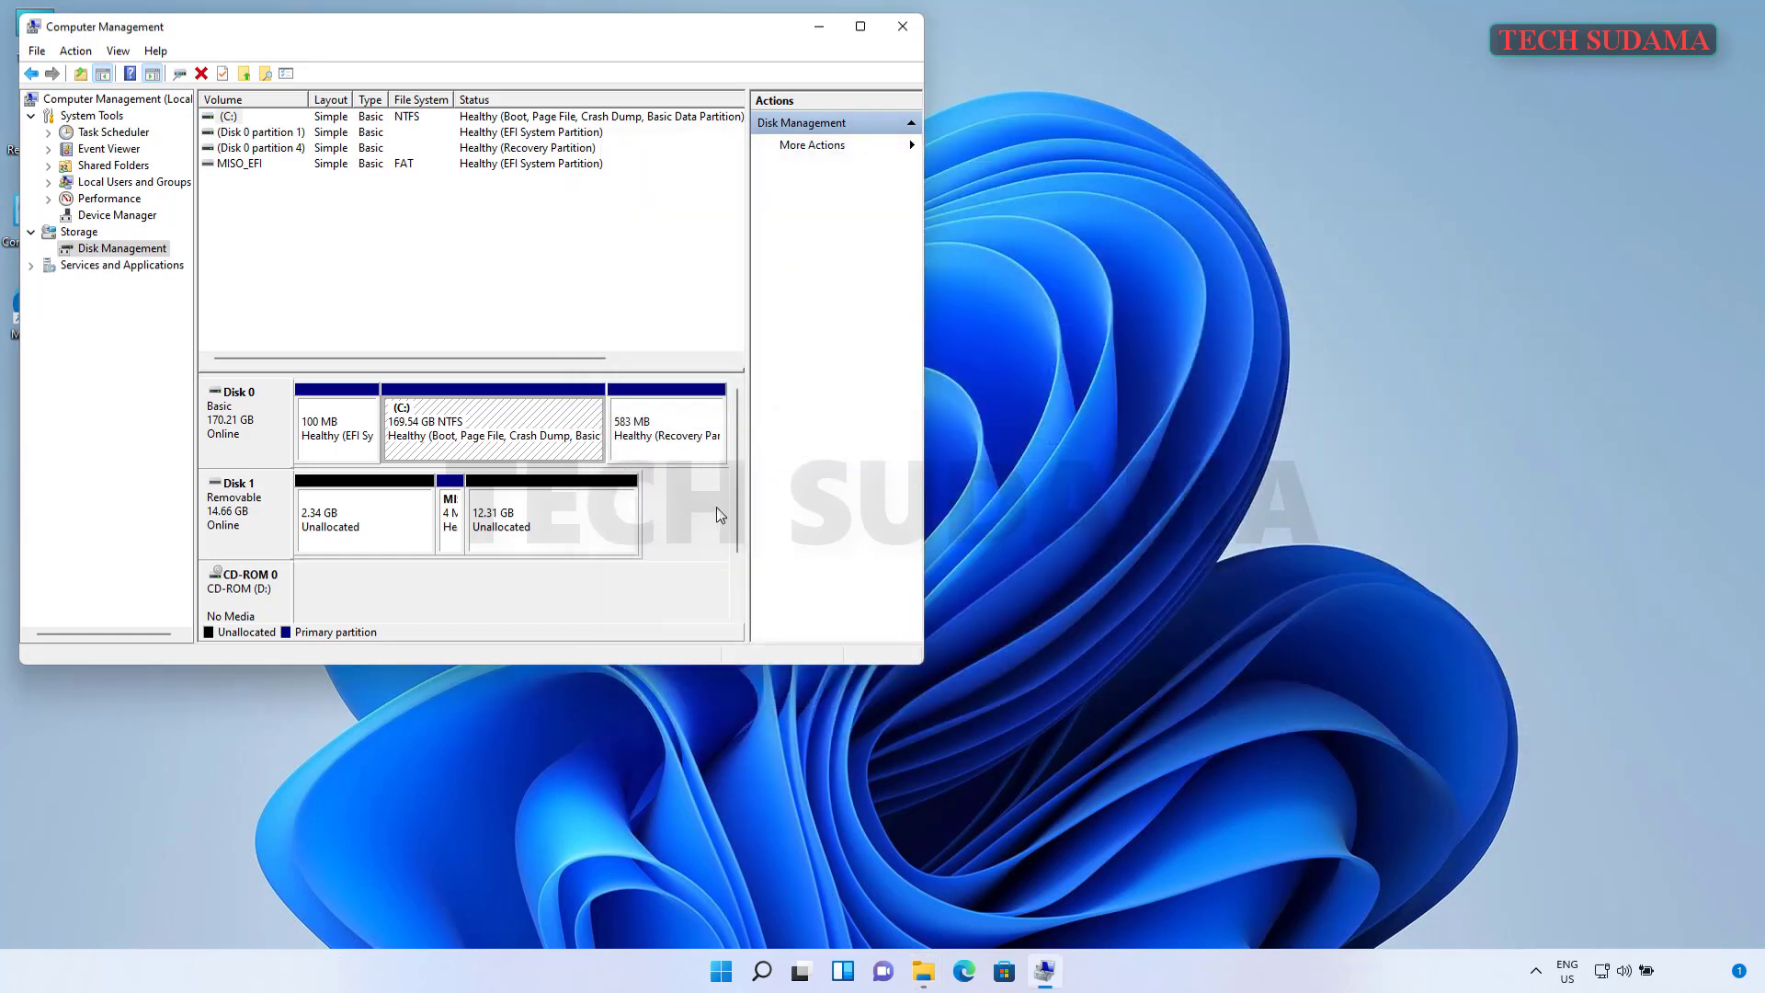
- Shrink C: by 51200 MB, freeing 50 GB unallocated, then close Computer Management
right_click(466, 421)
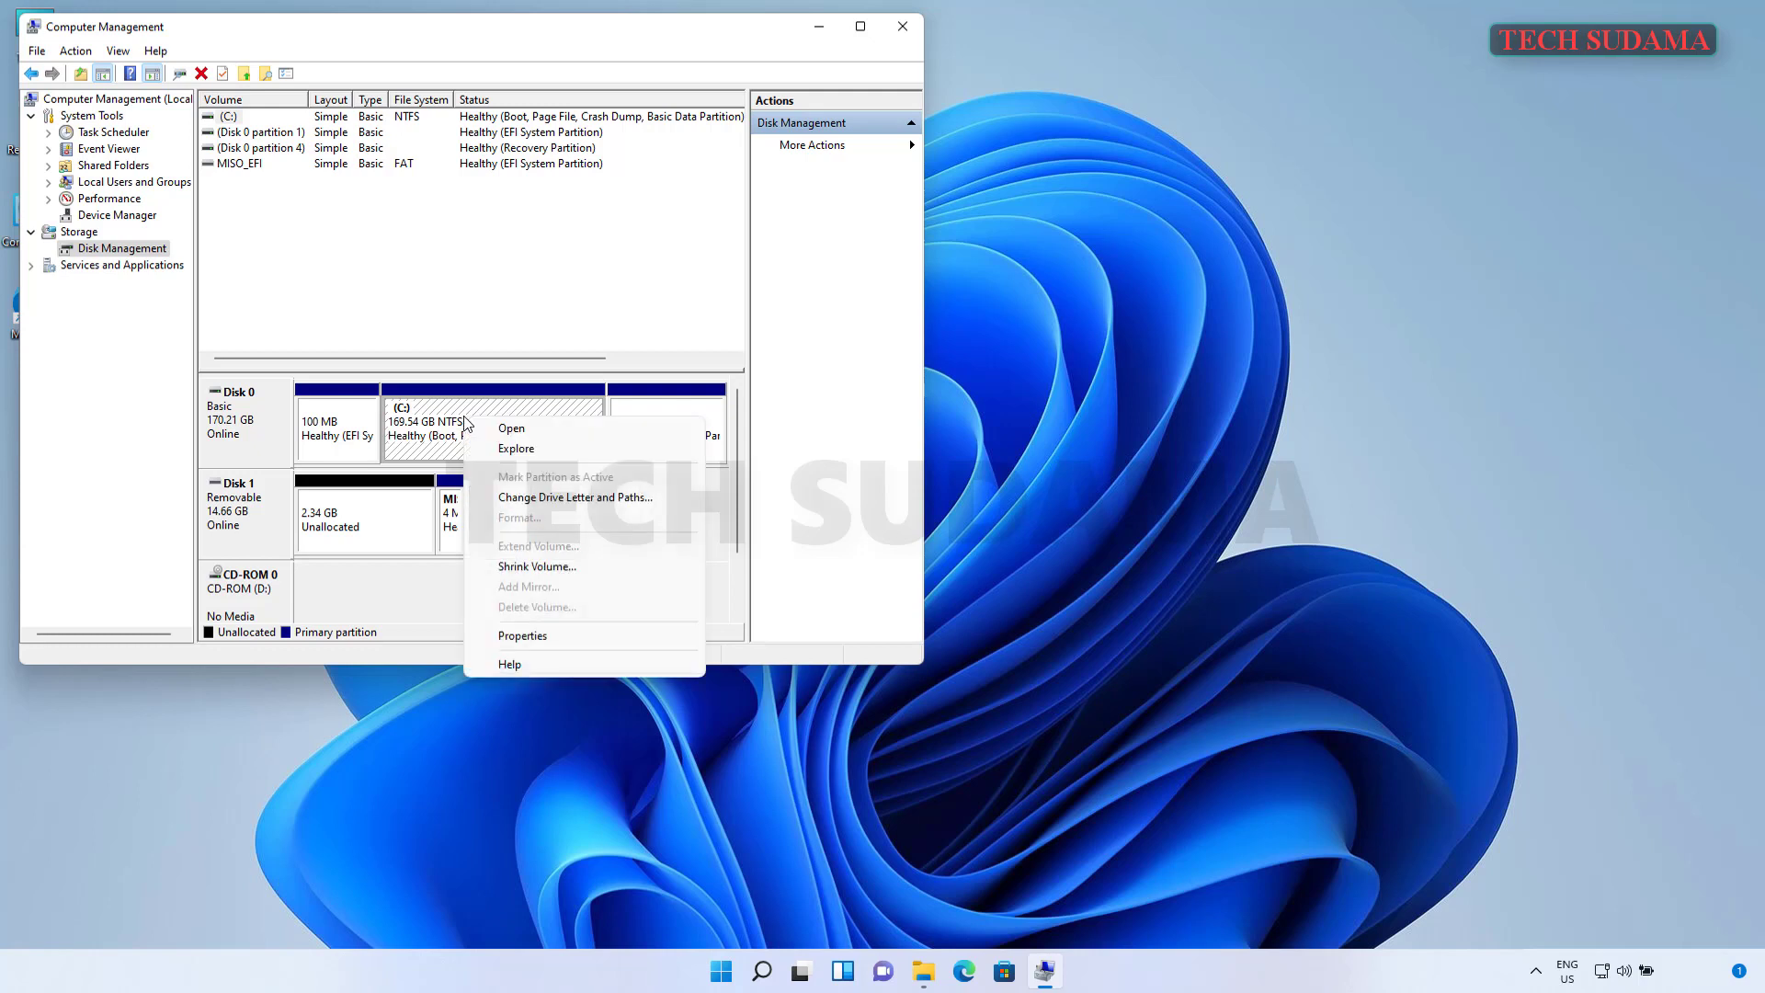
left_click(526, 566)
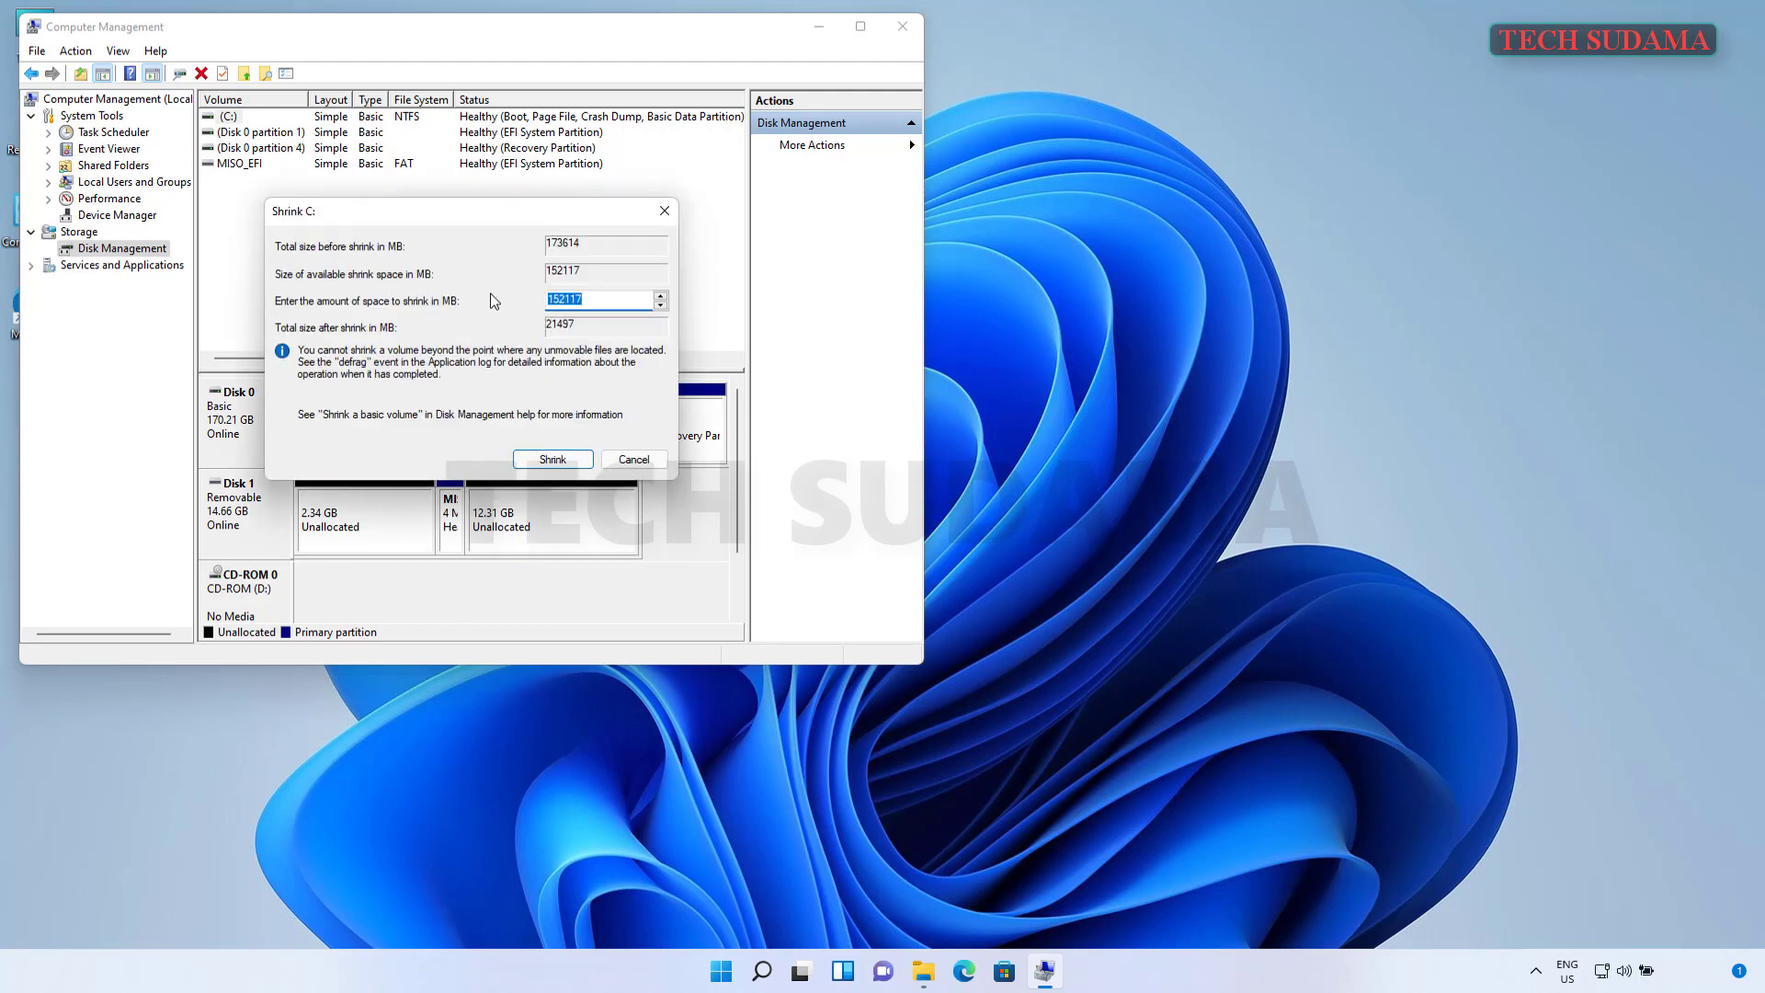
left_click_drag(480, 208, 494, 239)
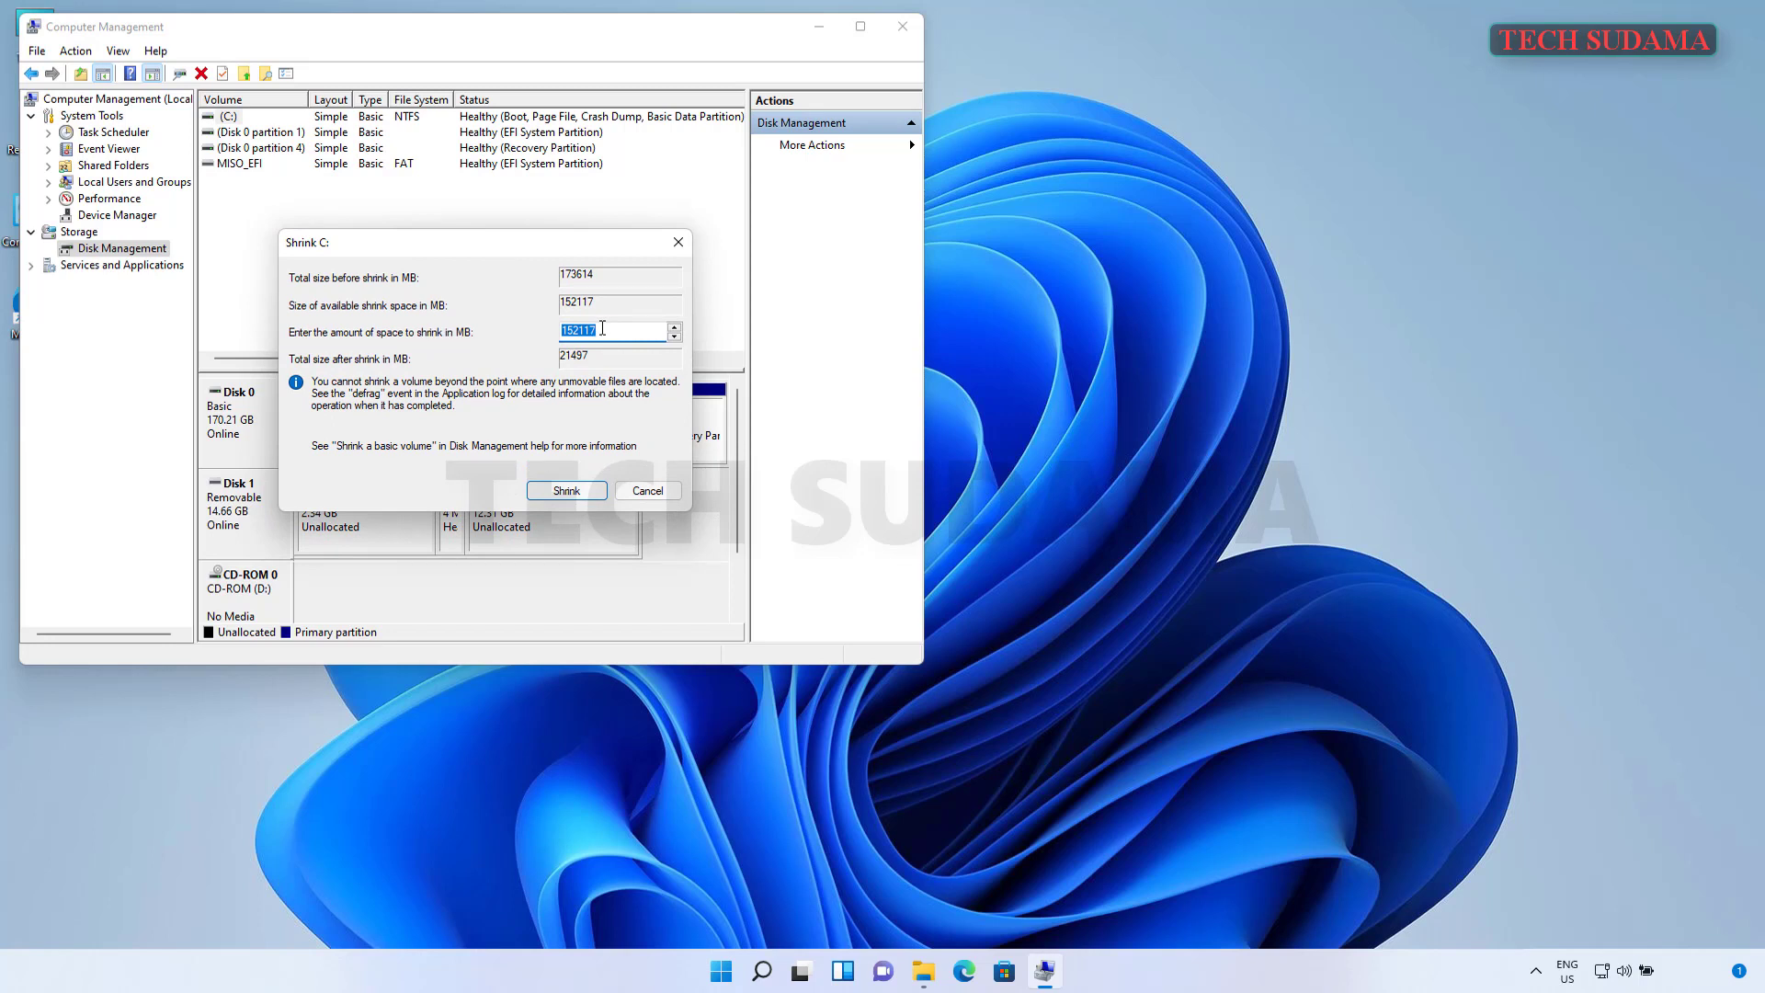
type("51200")
left_click(566, 490)
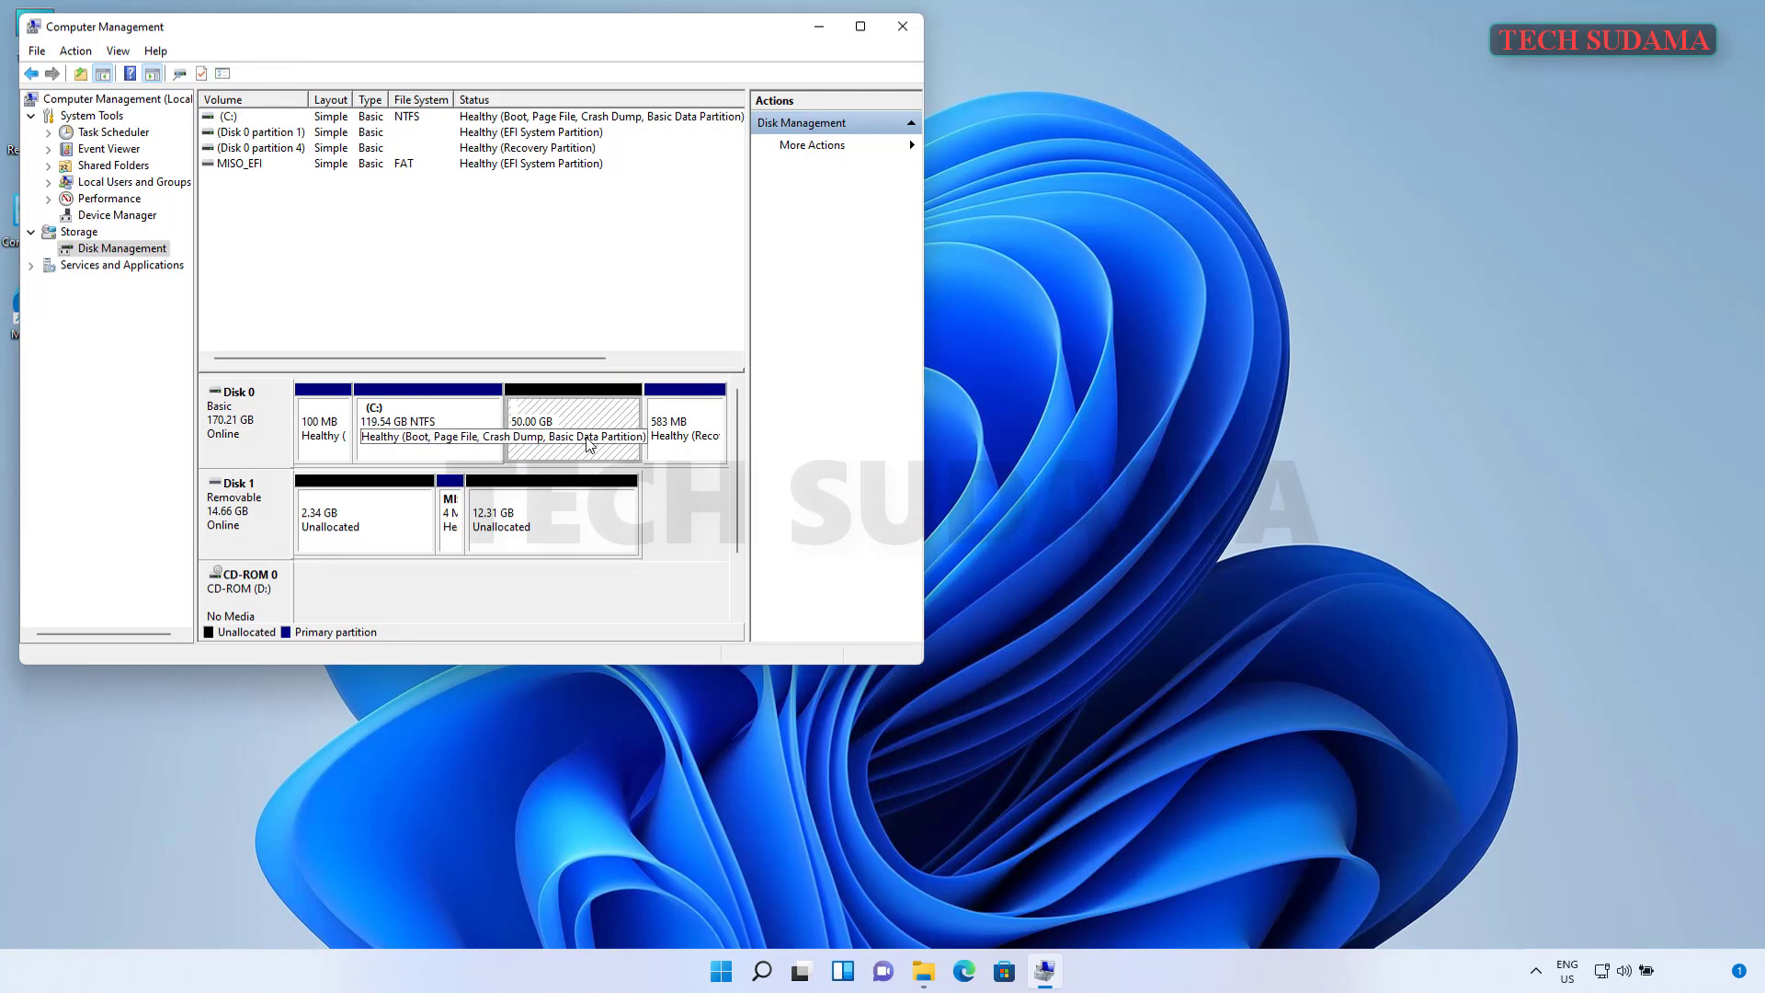
left_click(905, 33)
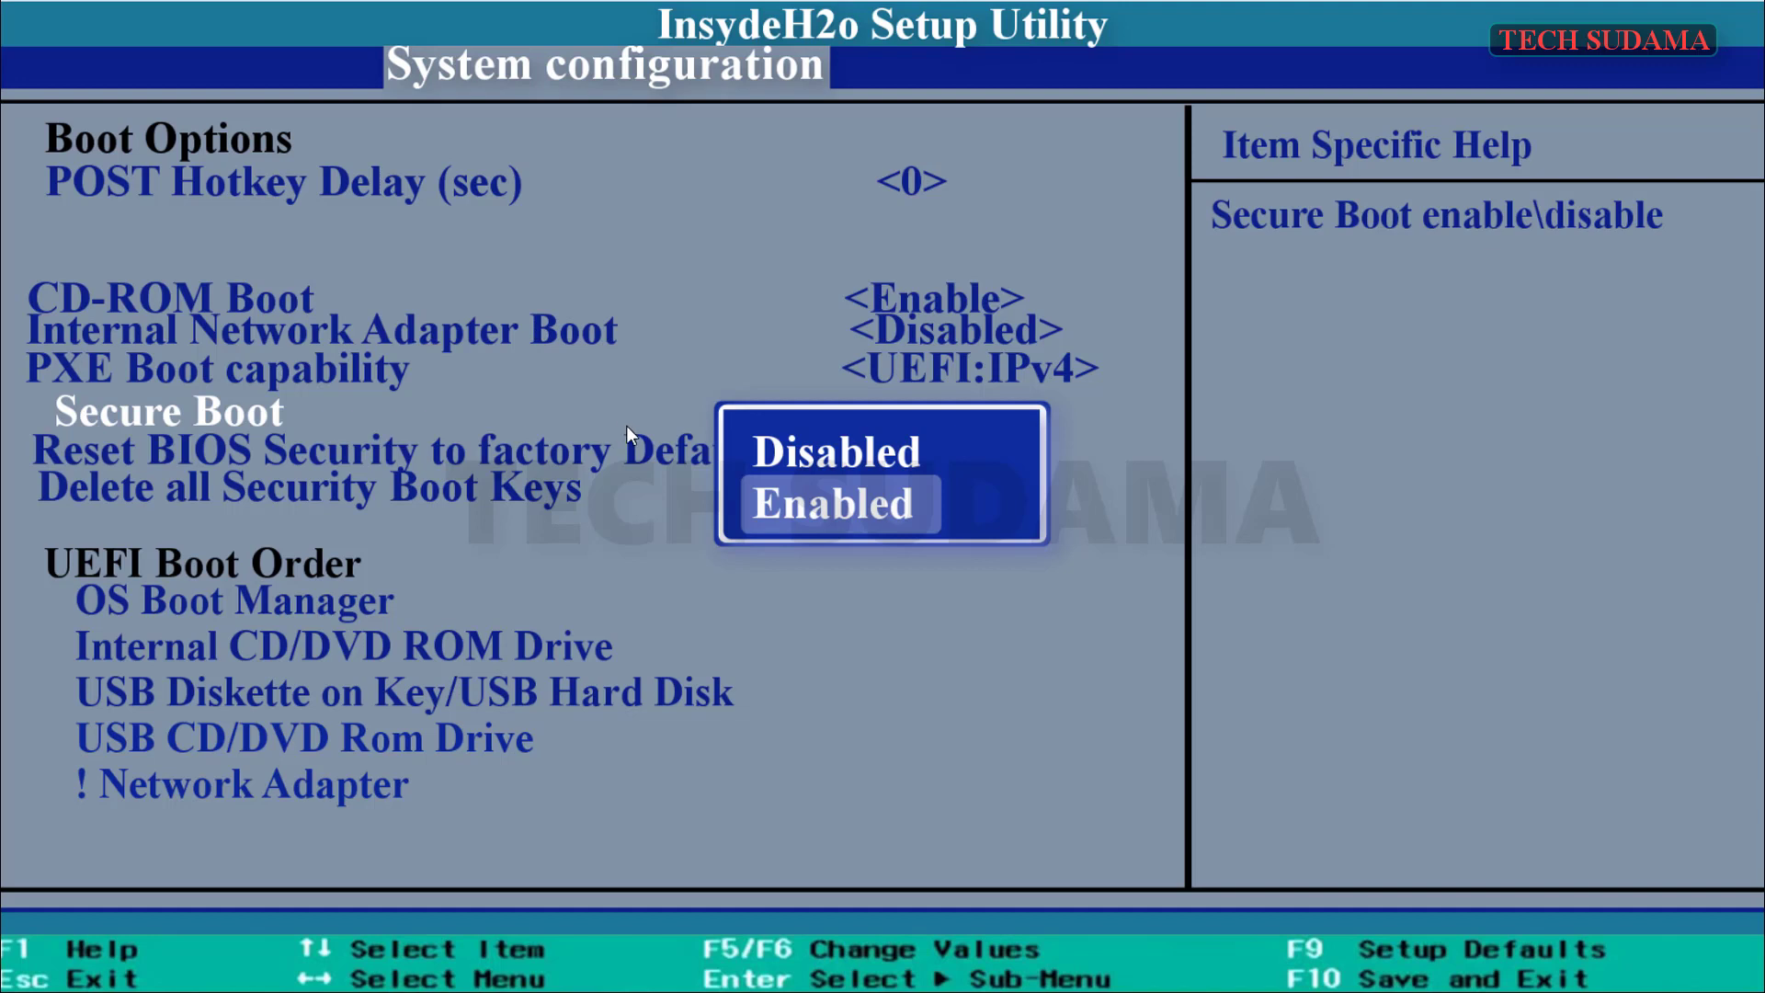
- Set Secure Boot to Disabled in the InsydeH2O boot options
key("Up")
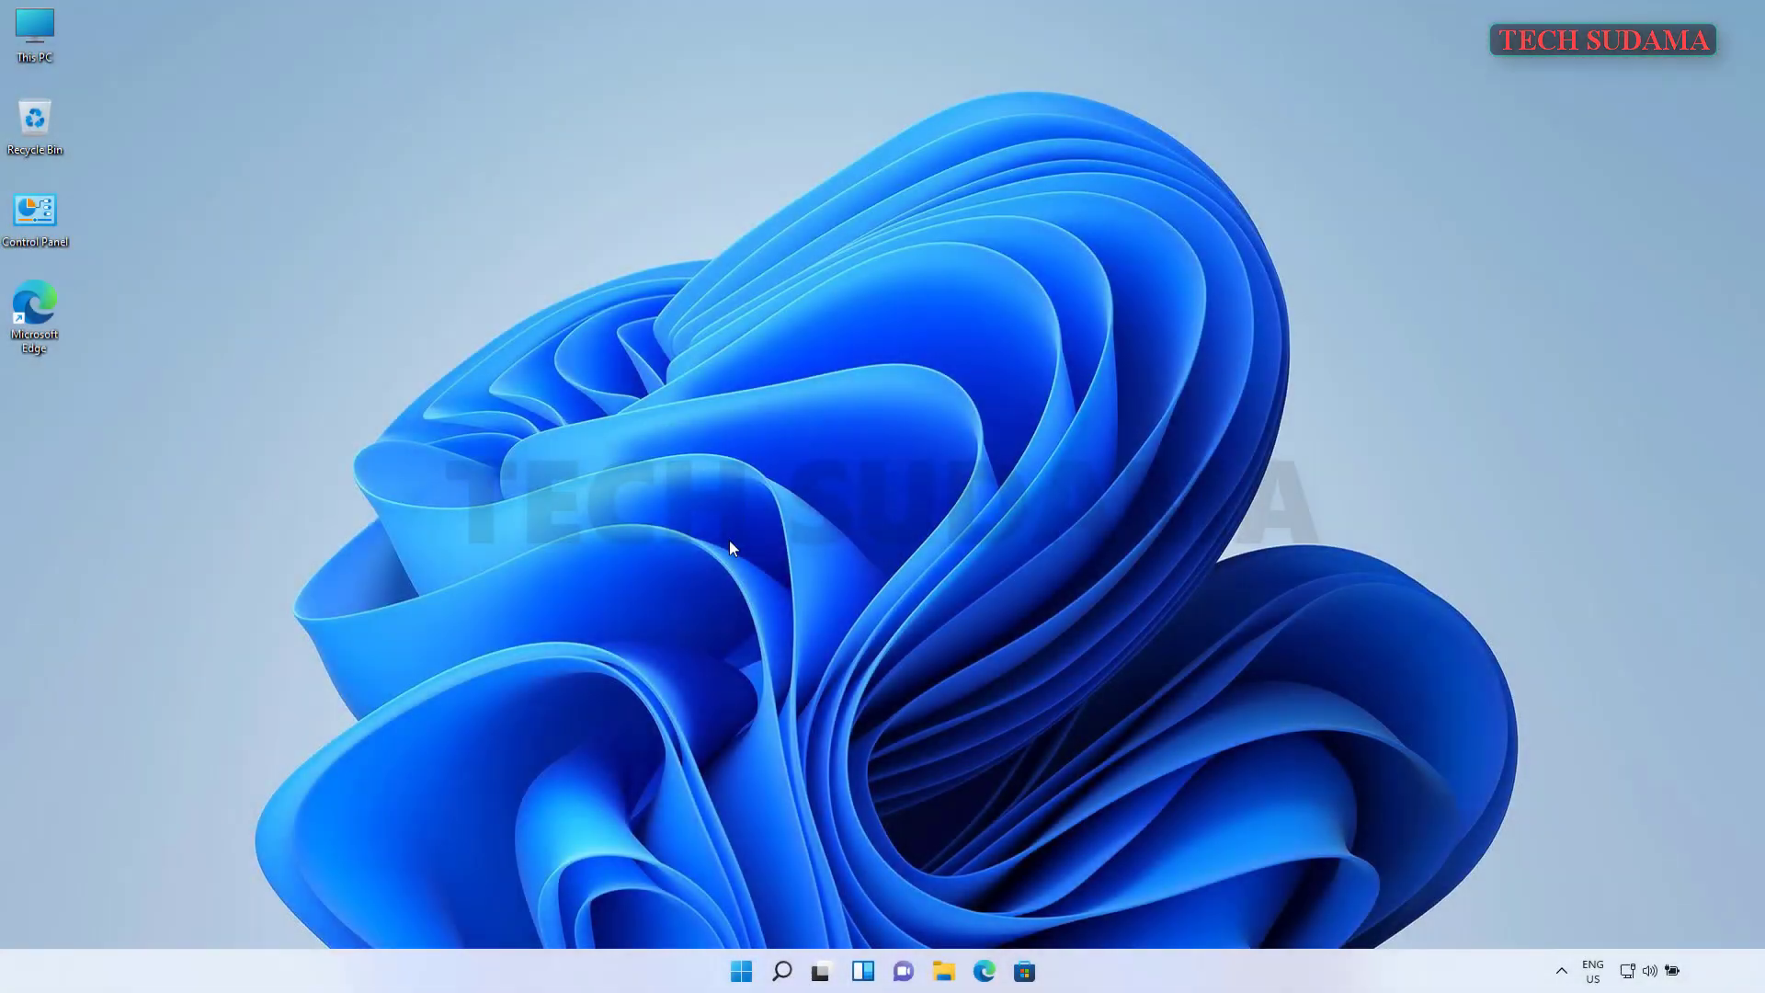
- Restart Windows 11 from the Start menu's Power options
left_click(741, 971)
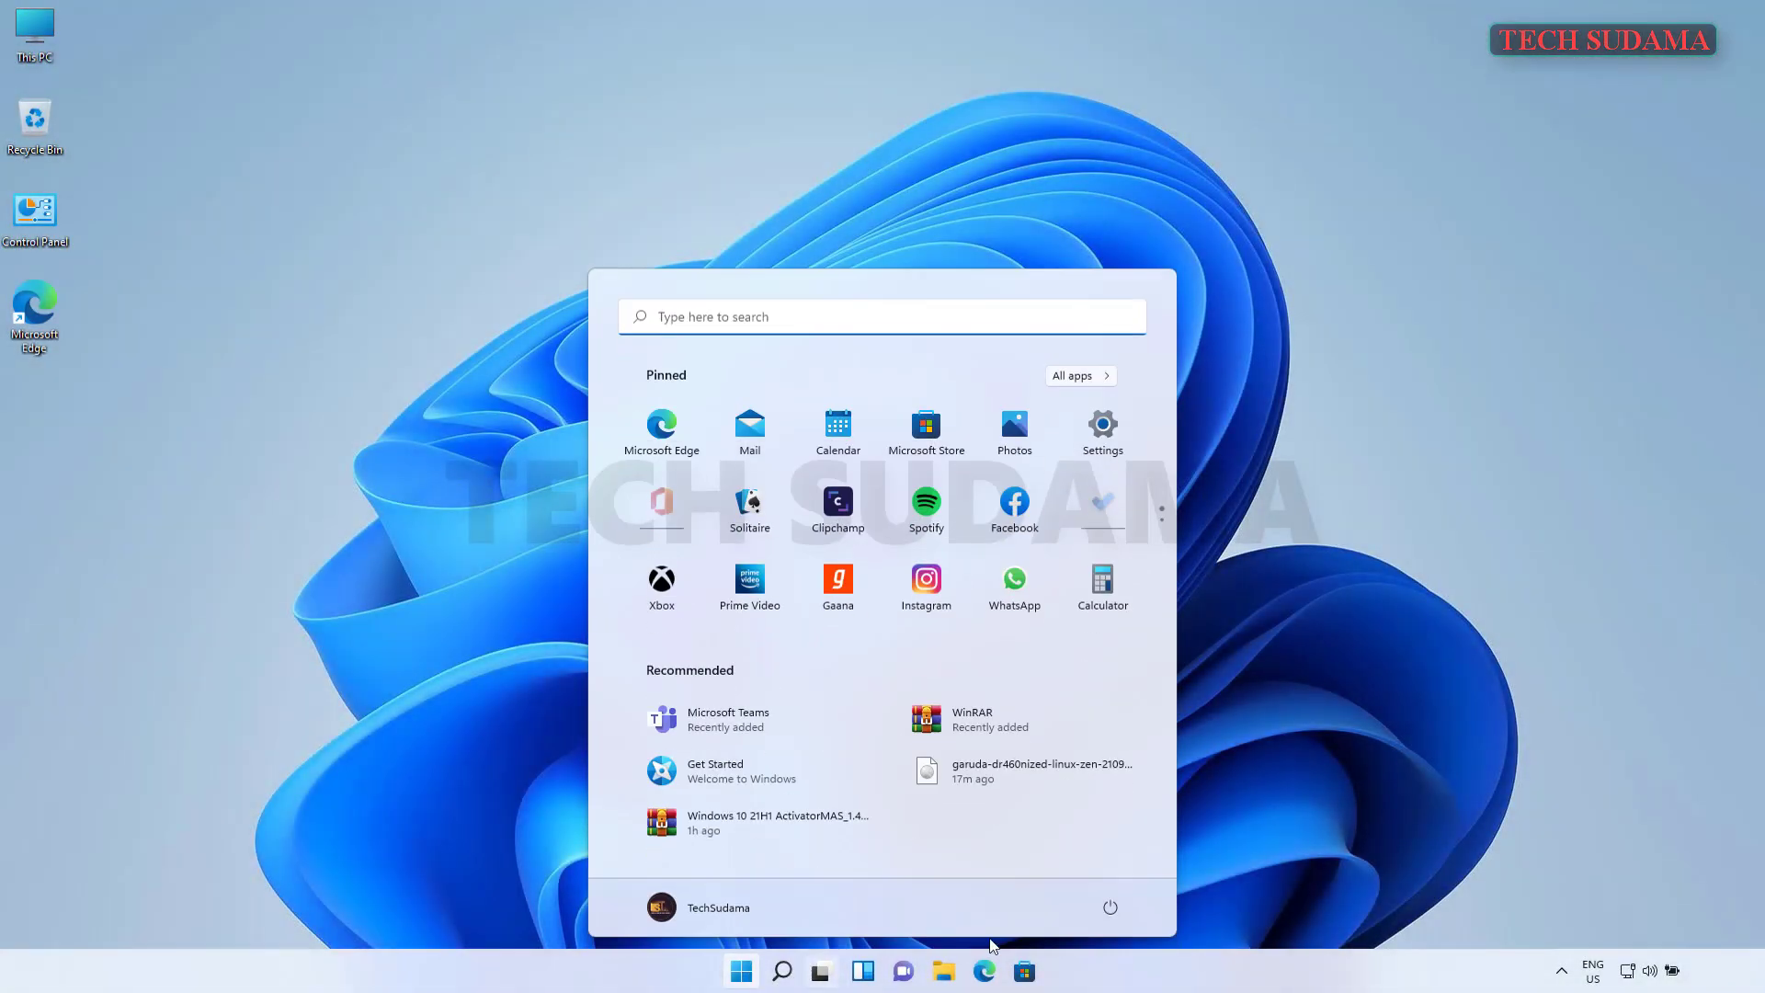
left_click(1112, 909)
left_click(1118, 866)
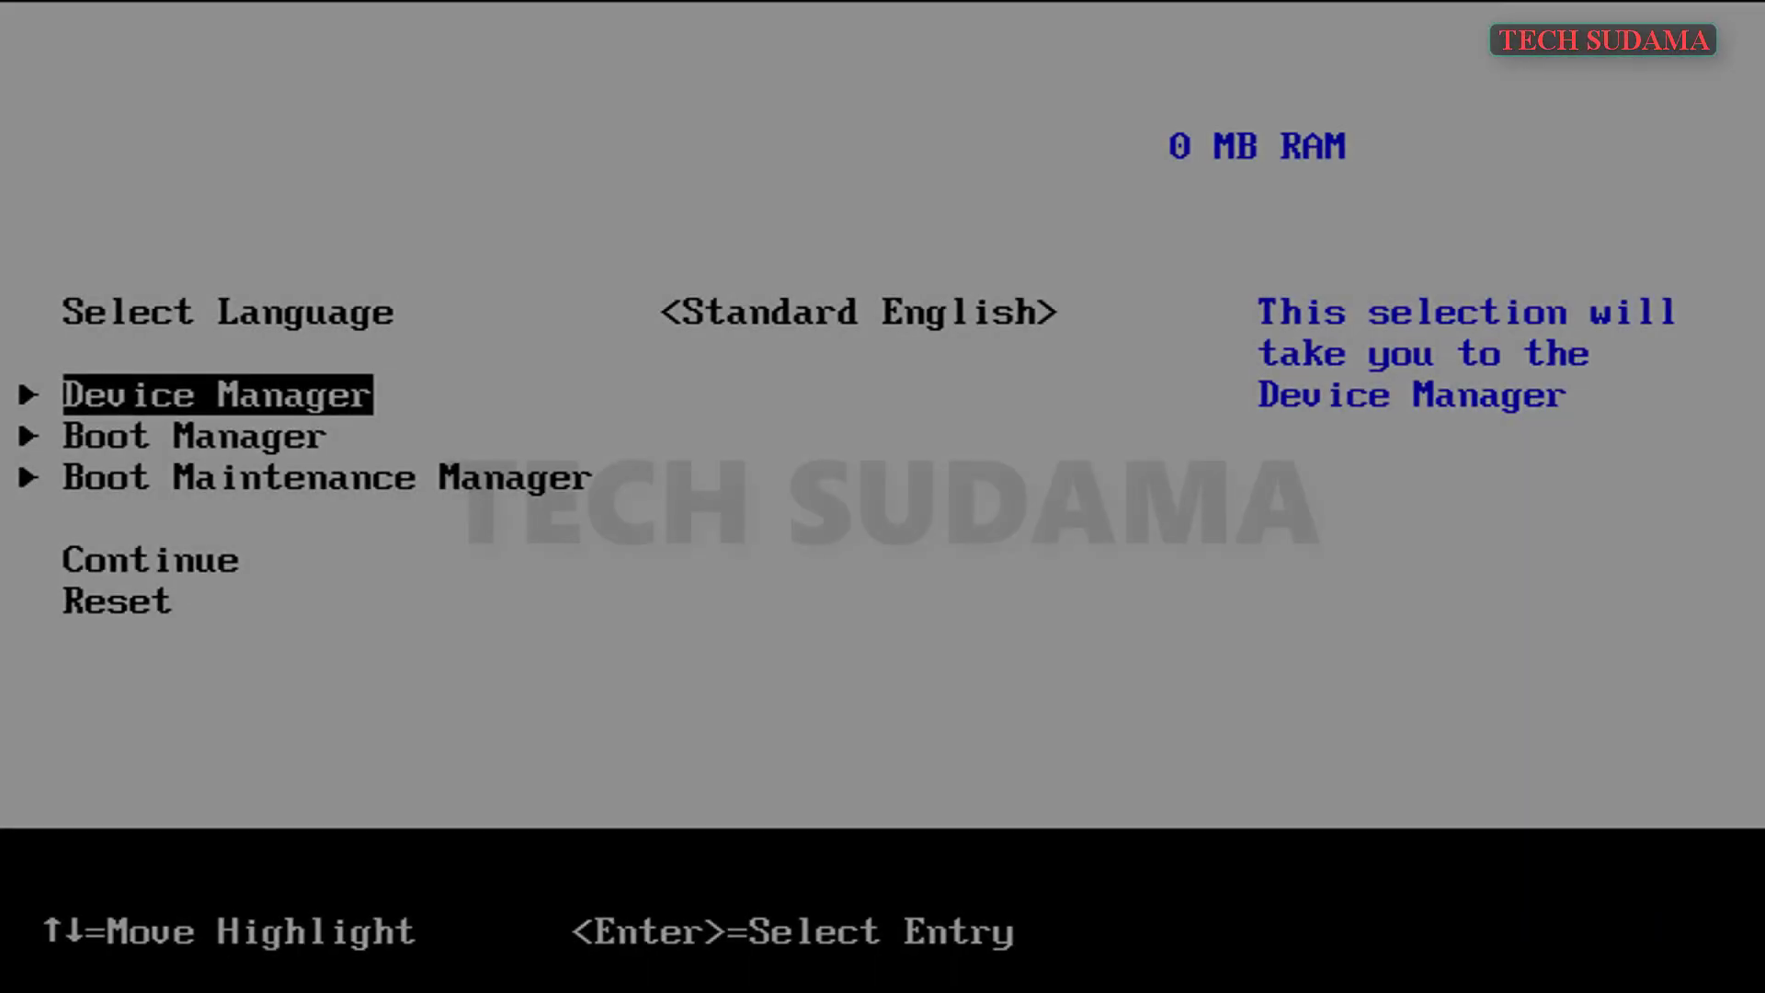
- Boot the SanDisk Cruzer Blade USB through Boot Manager using GRUB's proprietary NVIDIA drivers entry
key("Down")
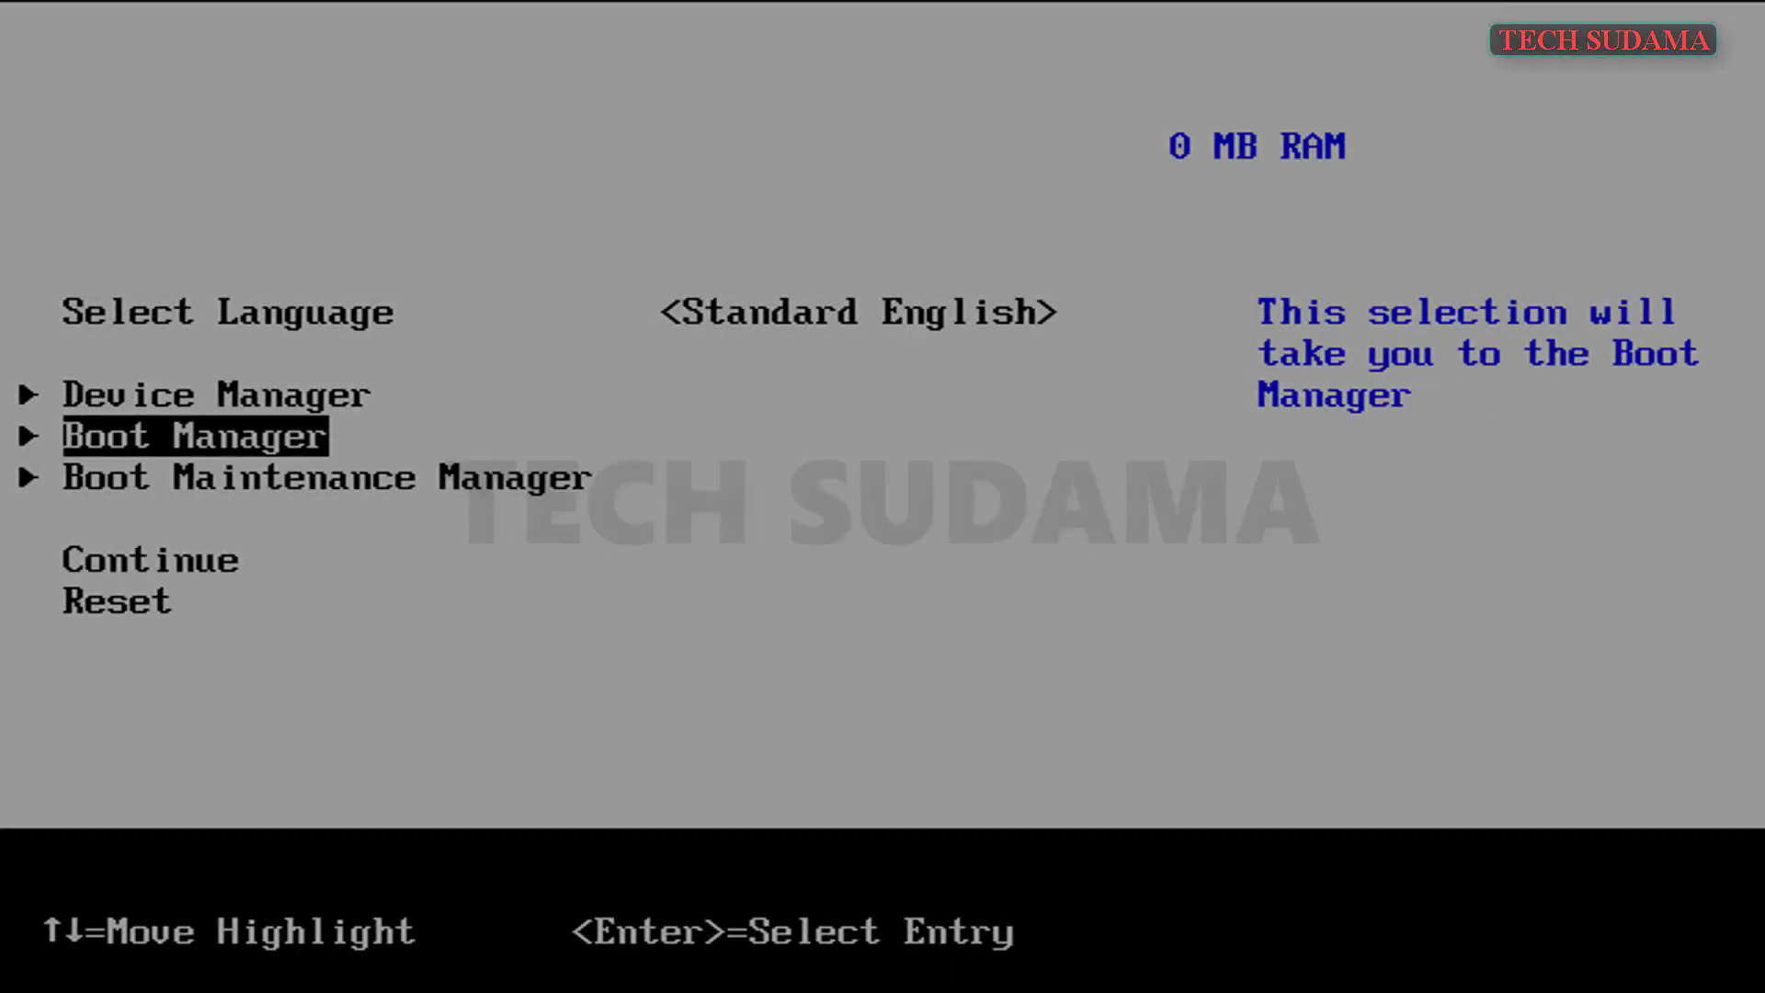
key("Return")
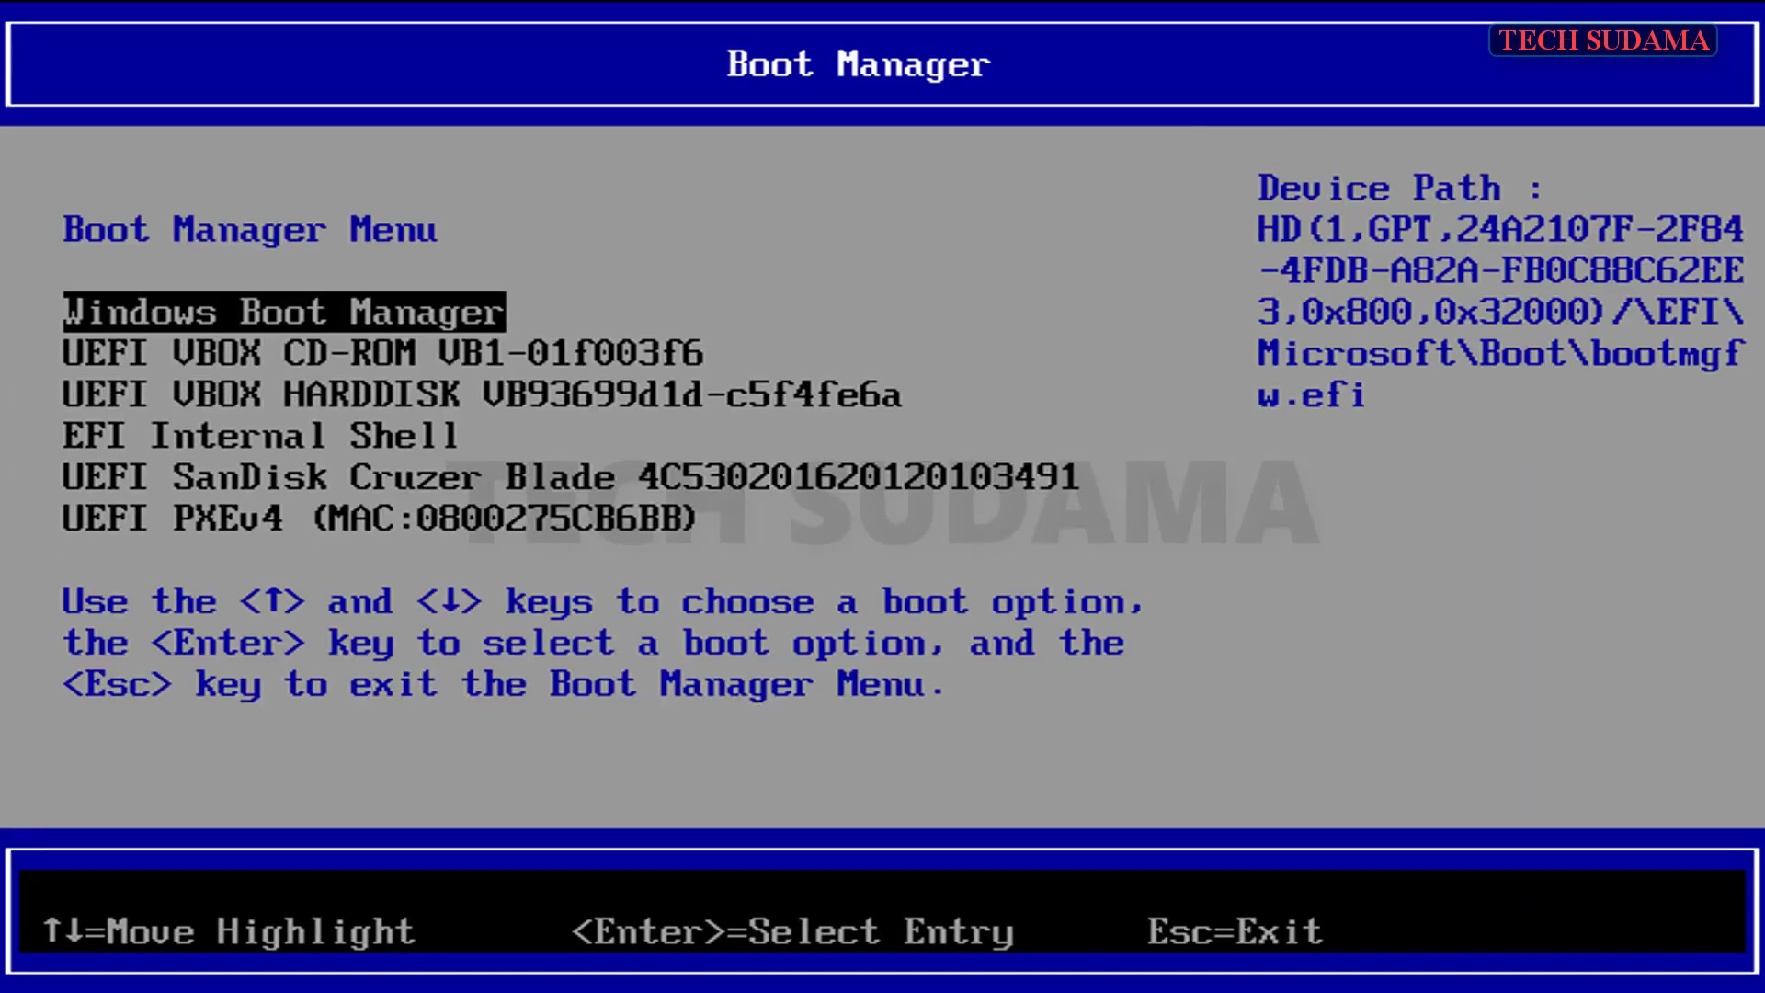
key("Down")
key("Down")
key("Down")
key("Down")
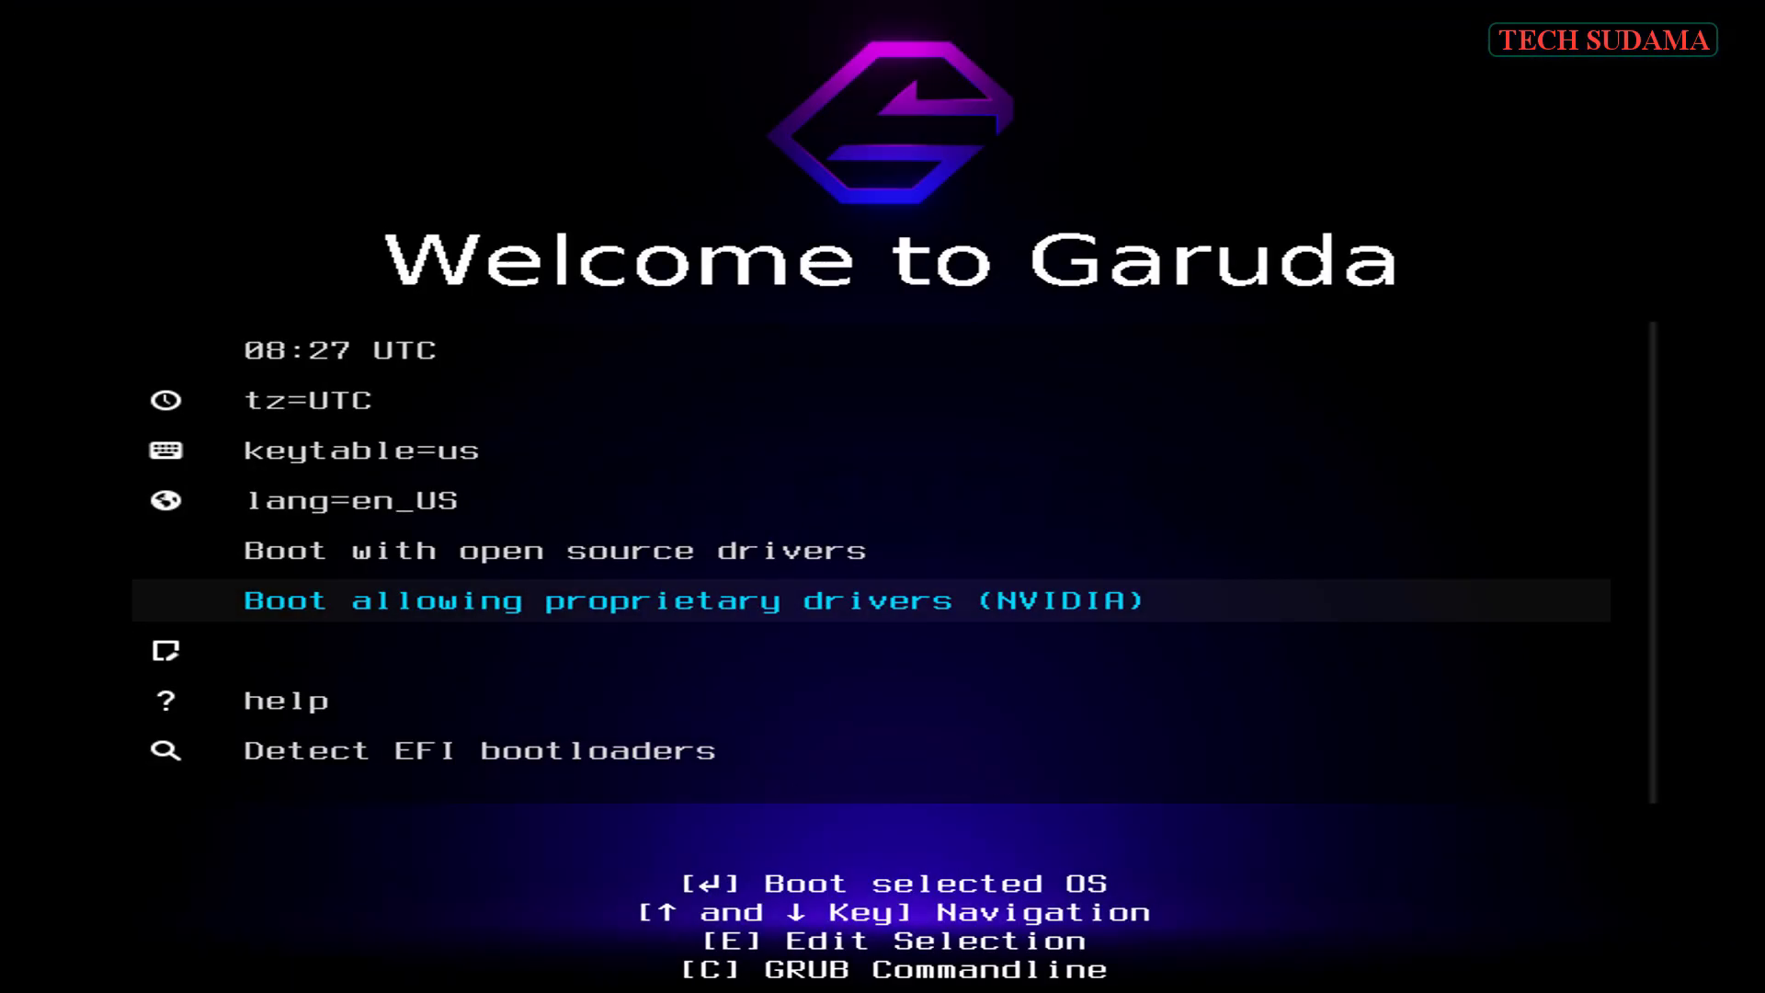
key("Up")
key("Down")
key("Return")
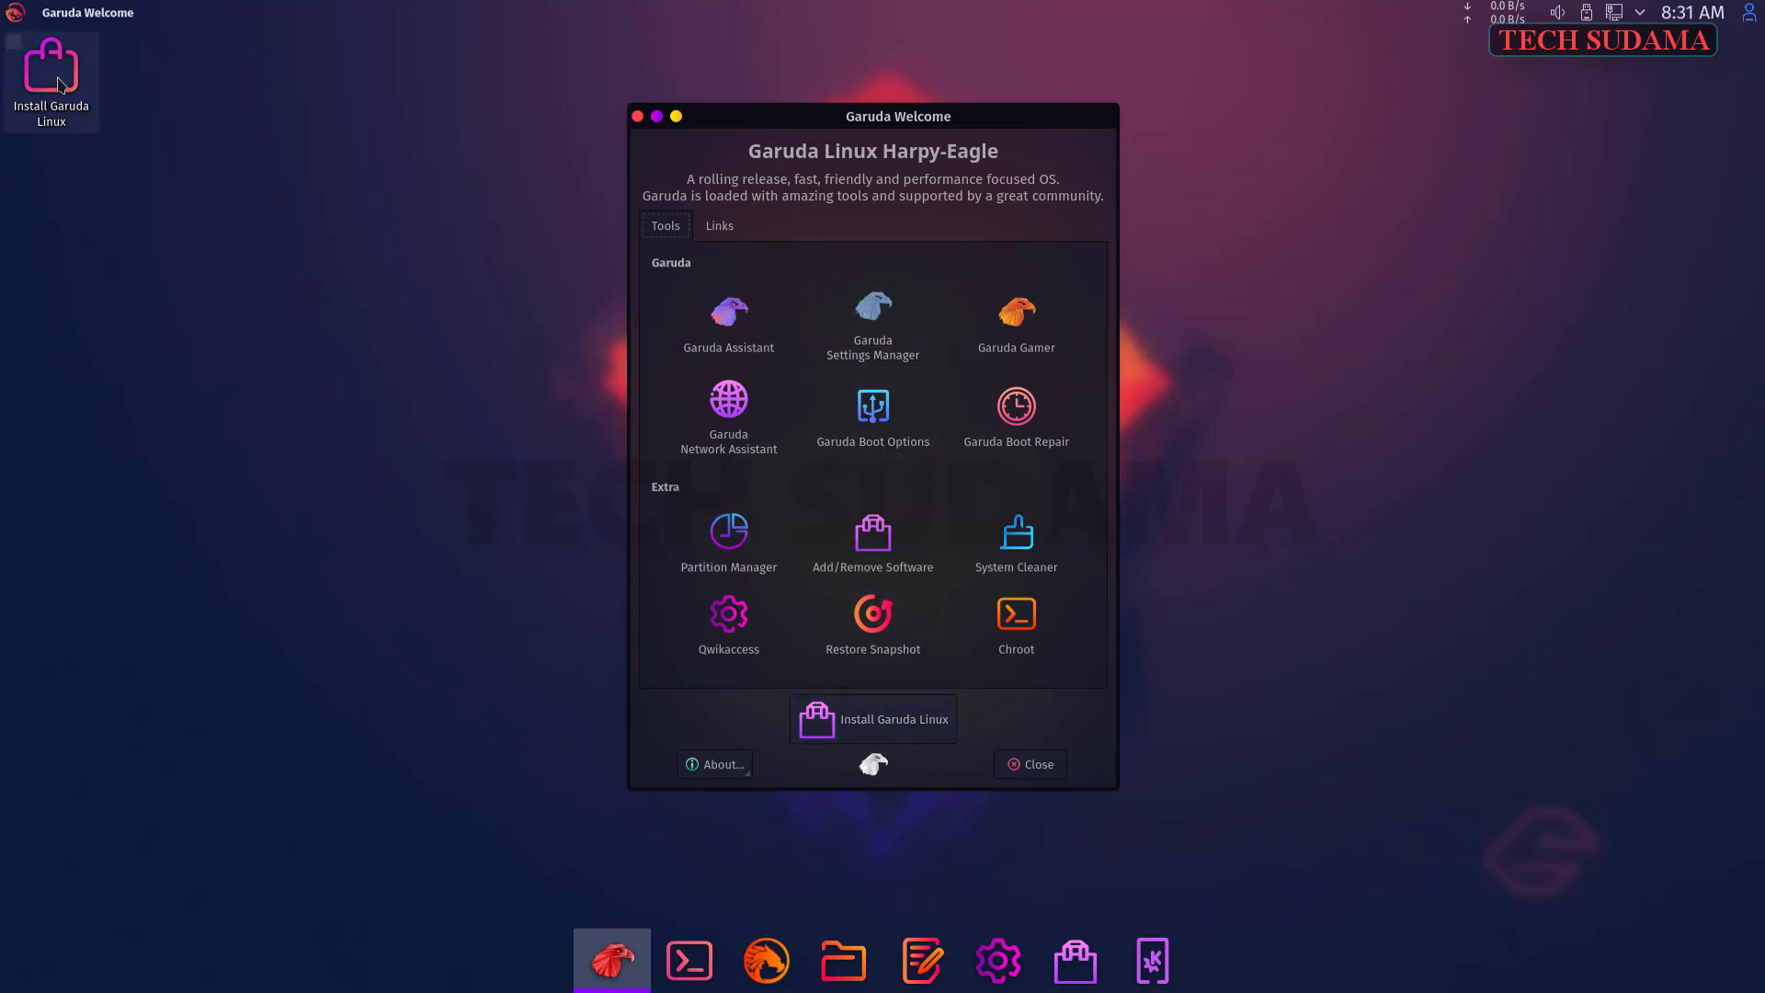
- Launch the installer, accepting American English, the Asia/Kolkata time zone and English (US) keyboard
left_click(877, 729)
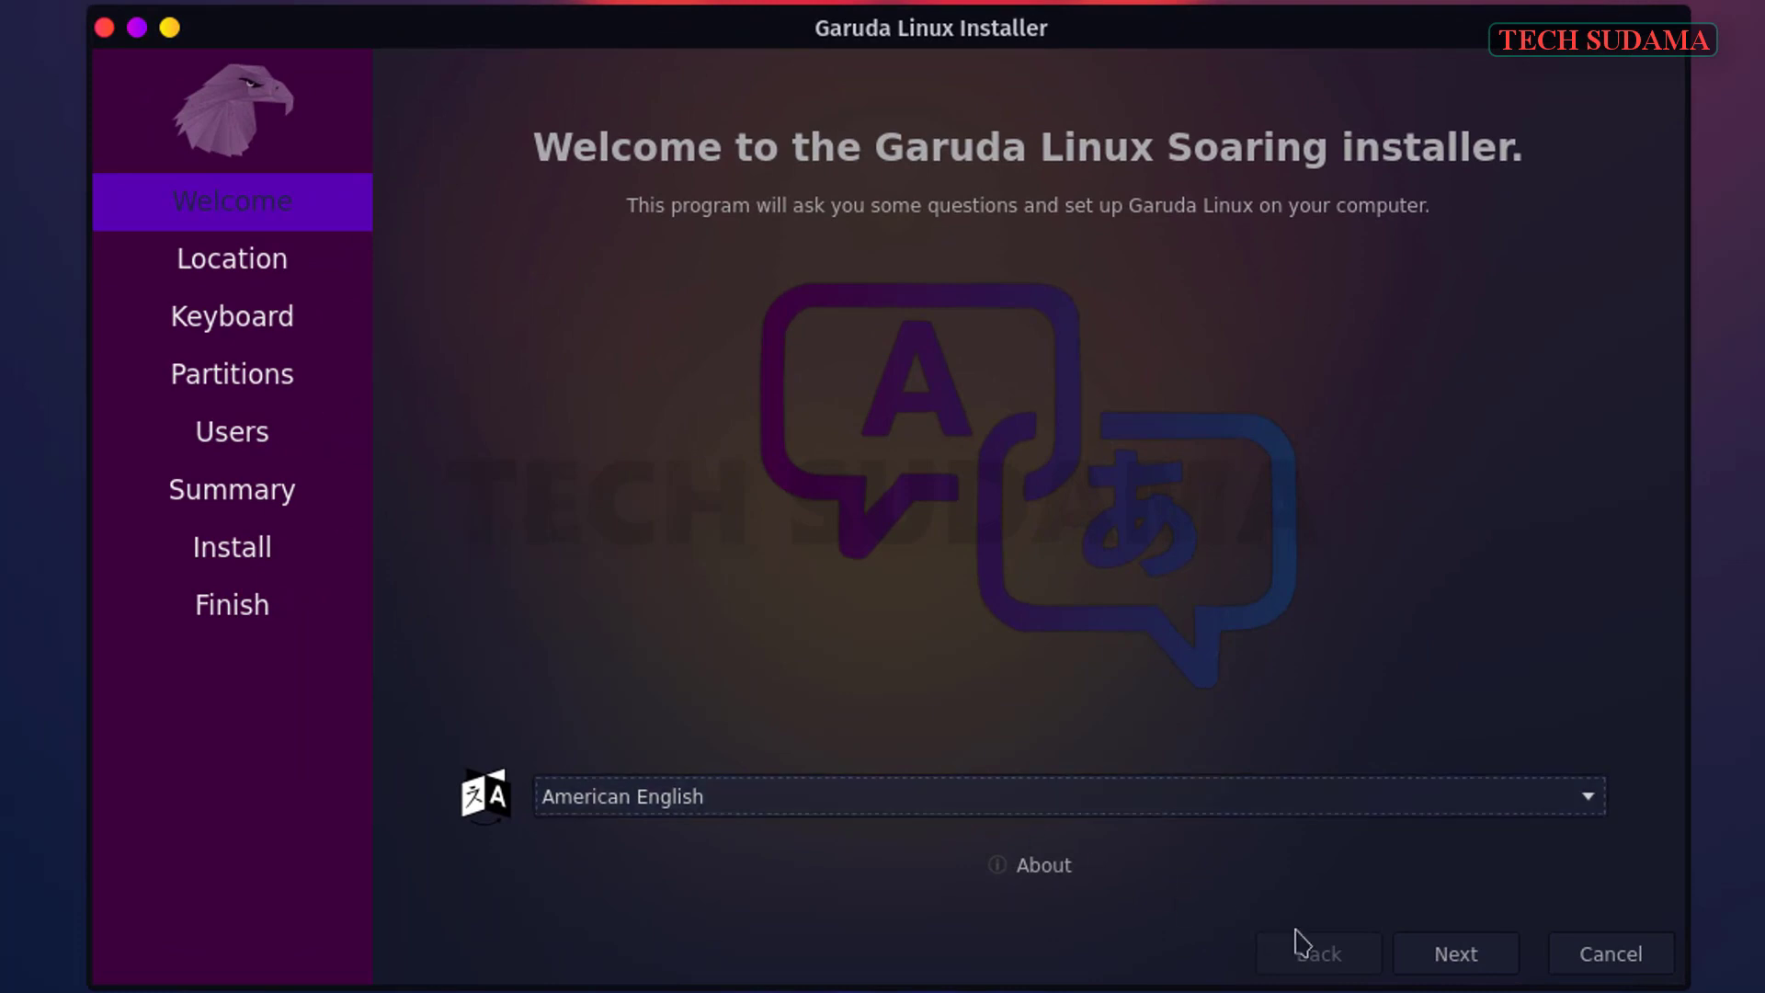
left_click(1462, 964)
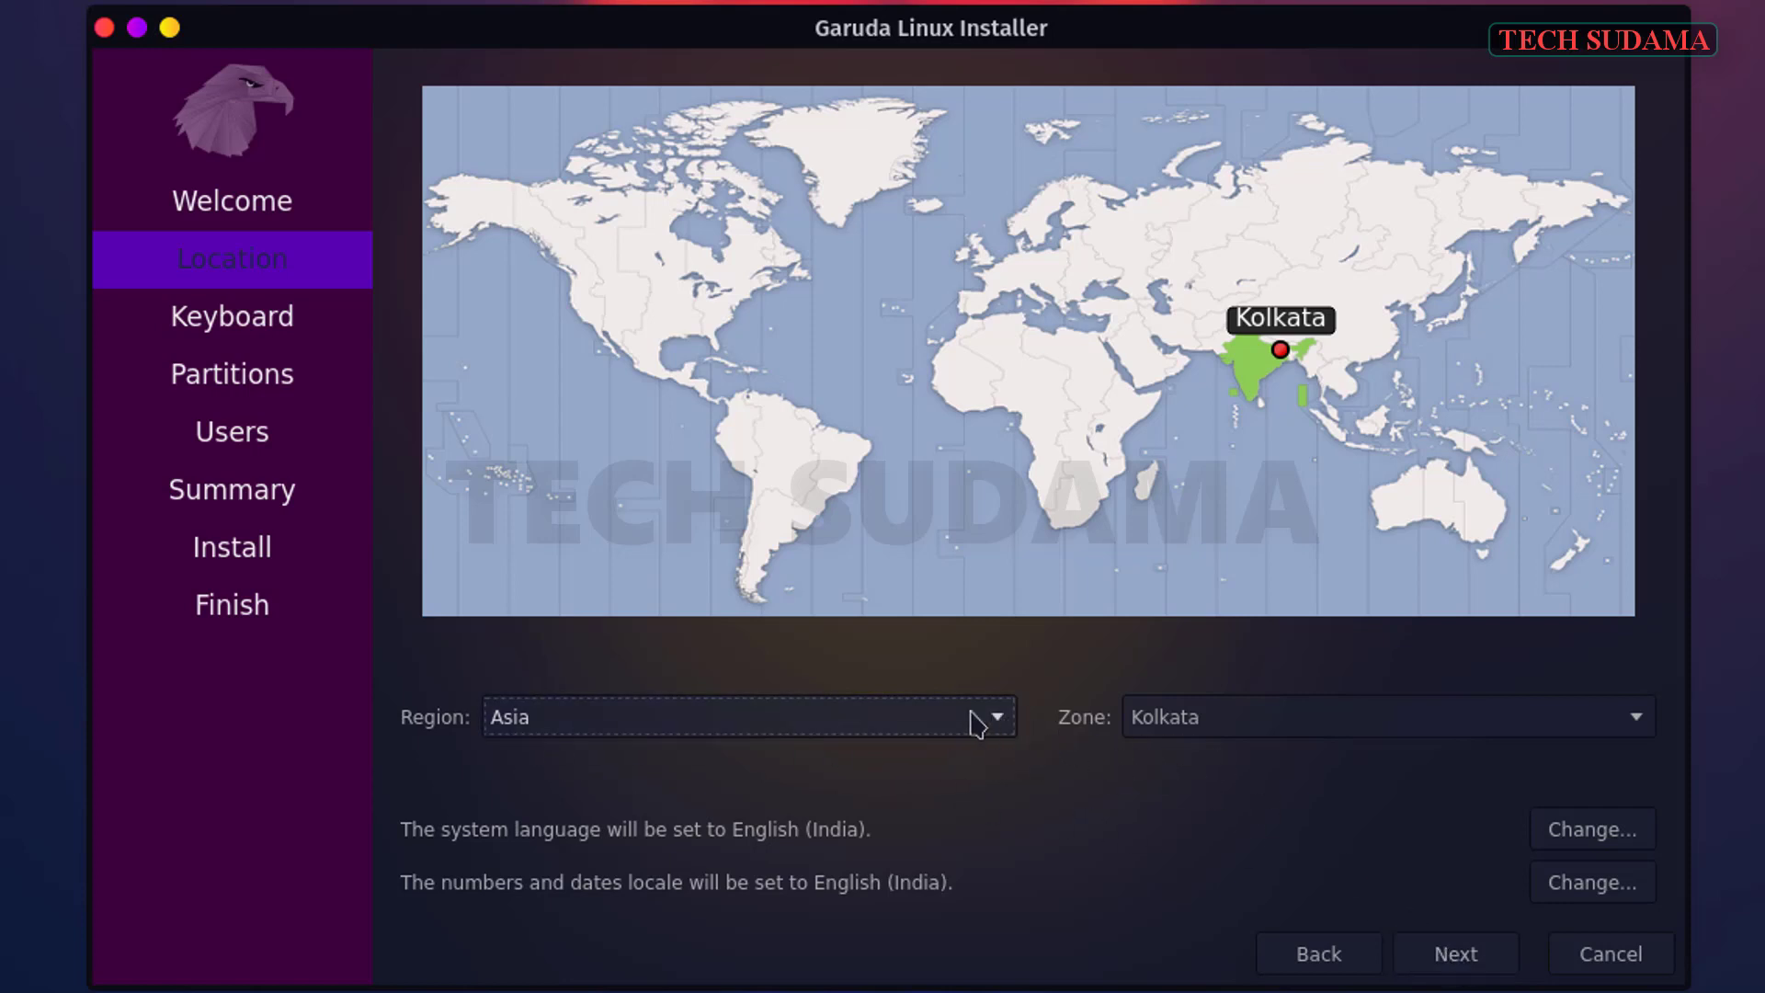
left_click(1470, 961)
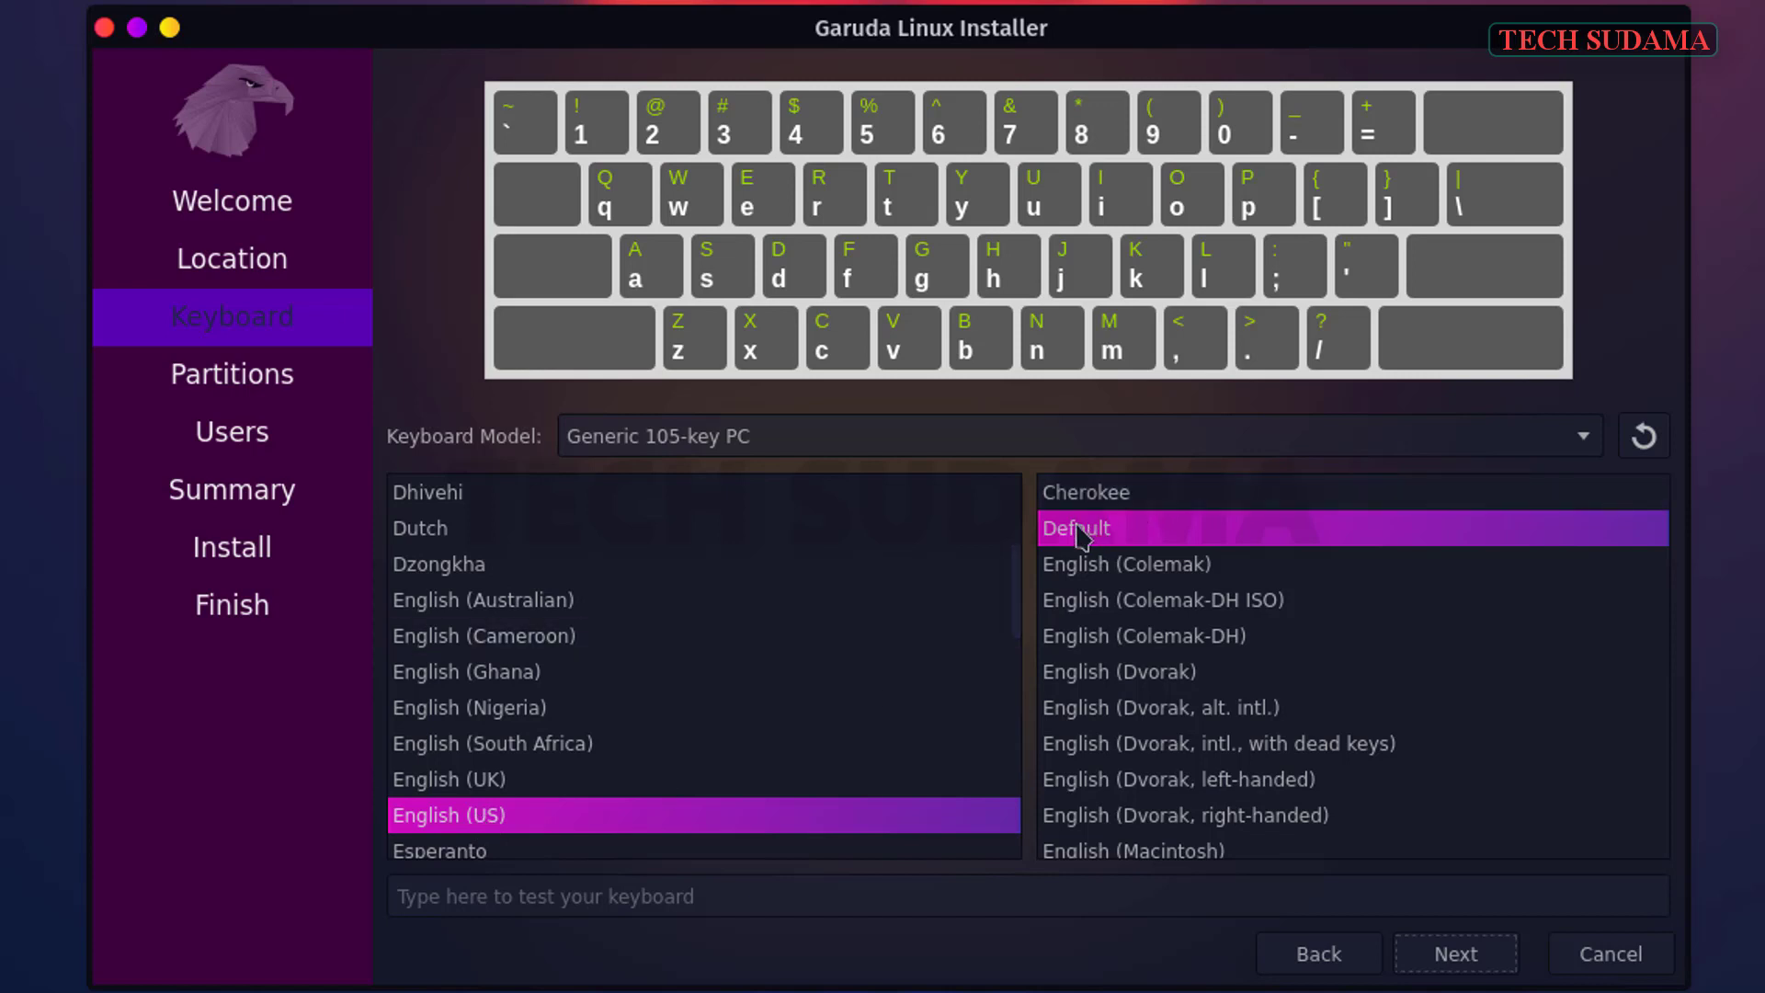
left_click(1470, 961)
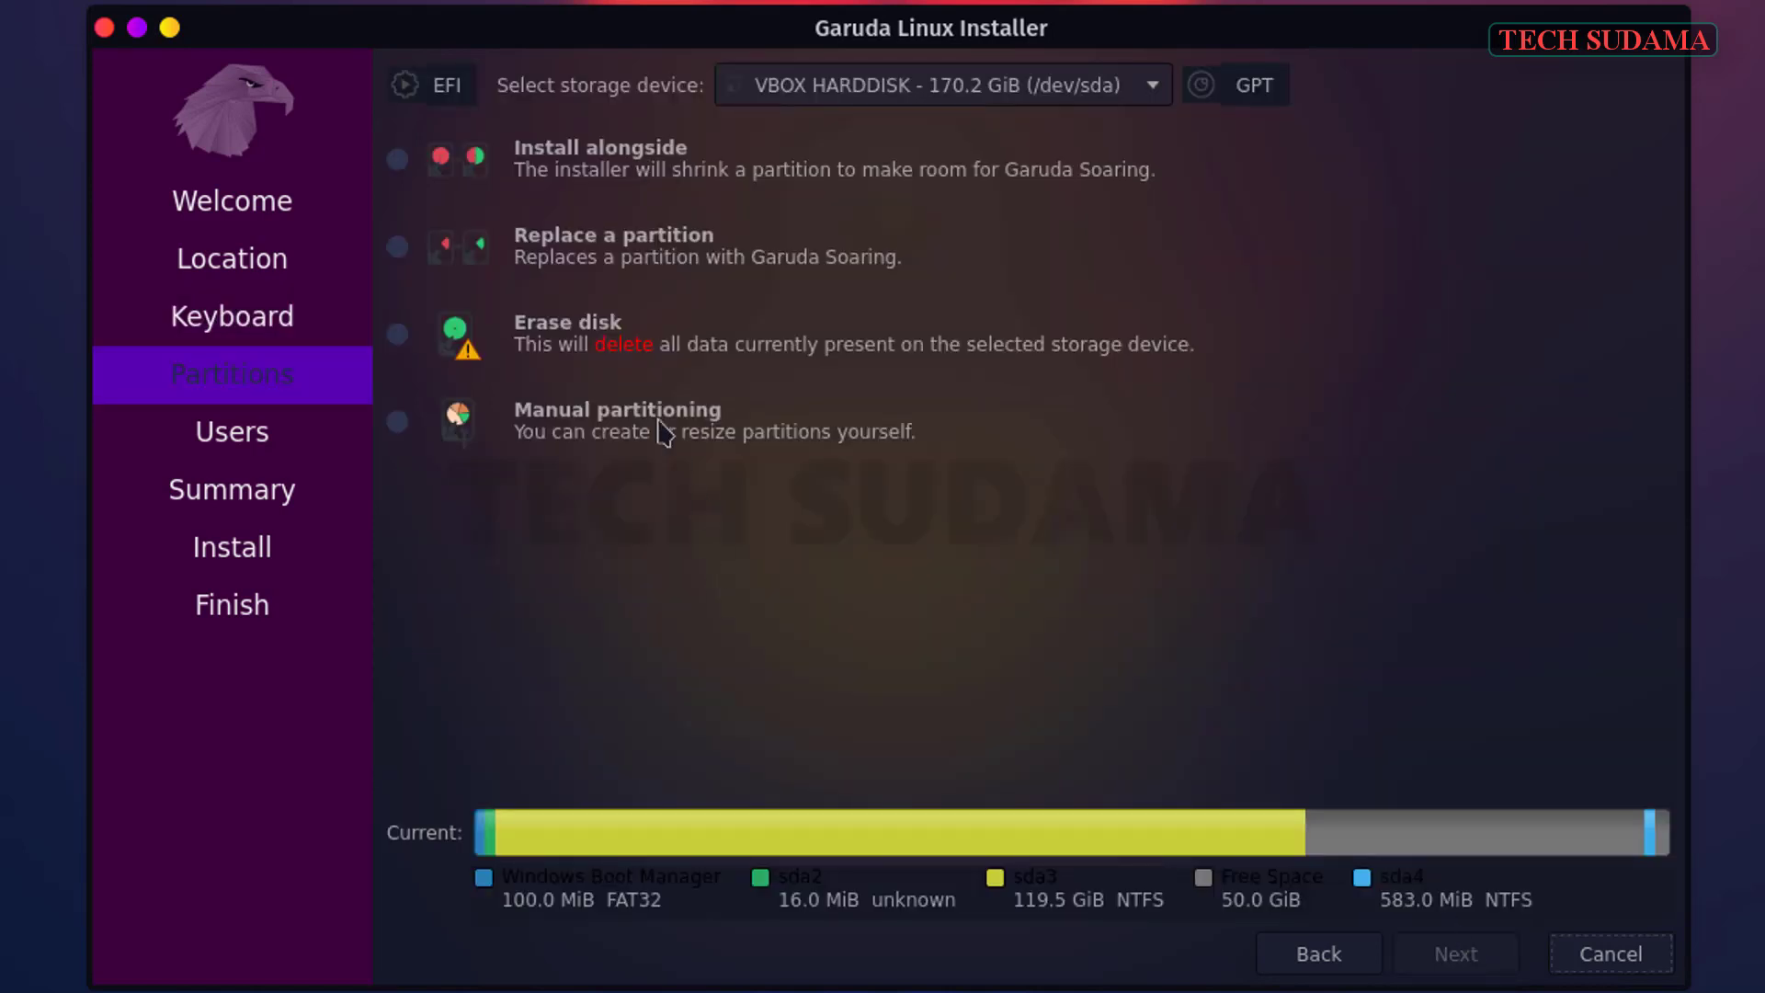
- Preview Erase disk with Swap (with Hibernate), then choose Manual partitioning instead and continue
left_click(507, 342)
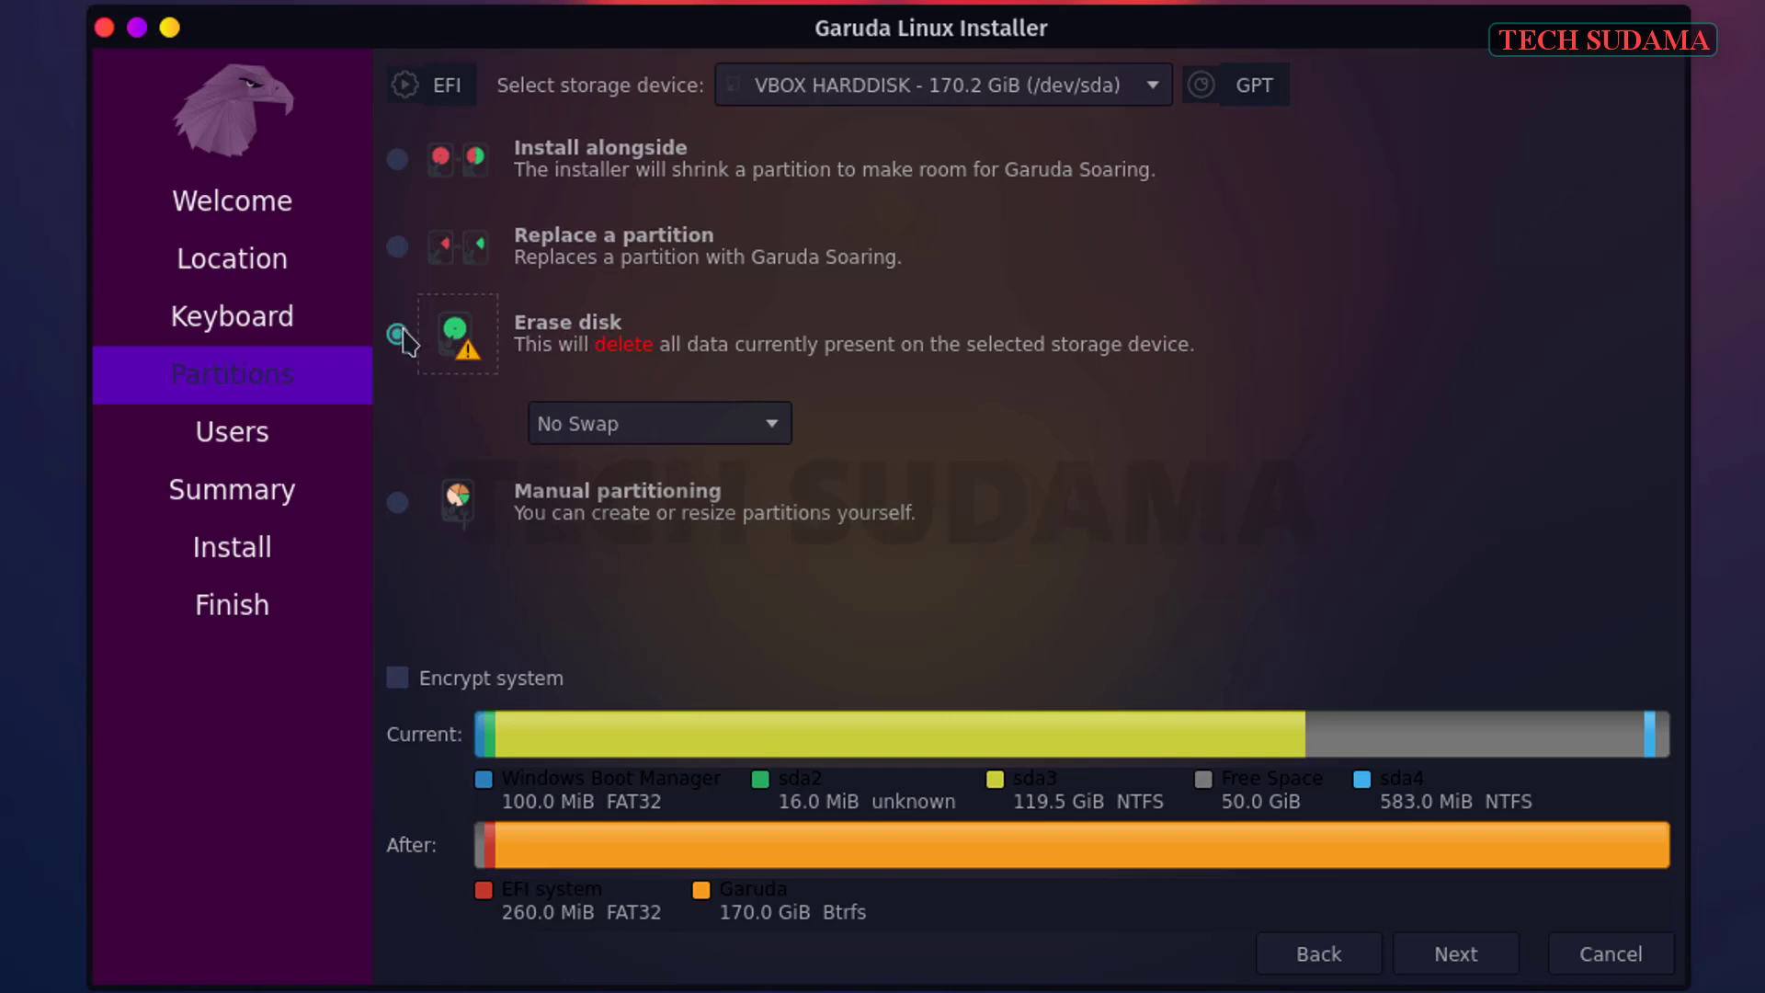
left_click(768, 433)
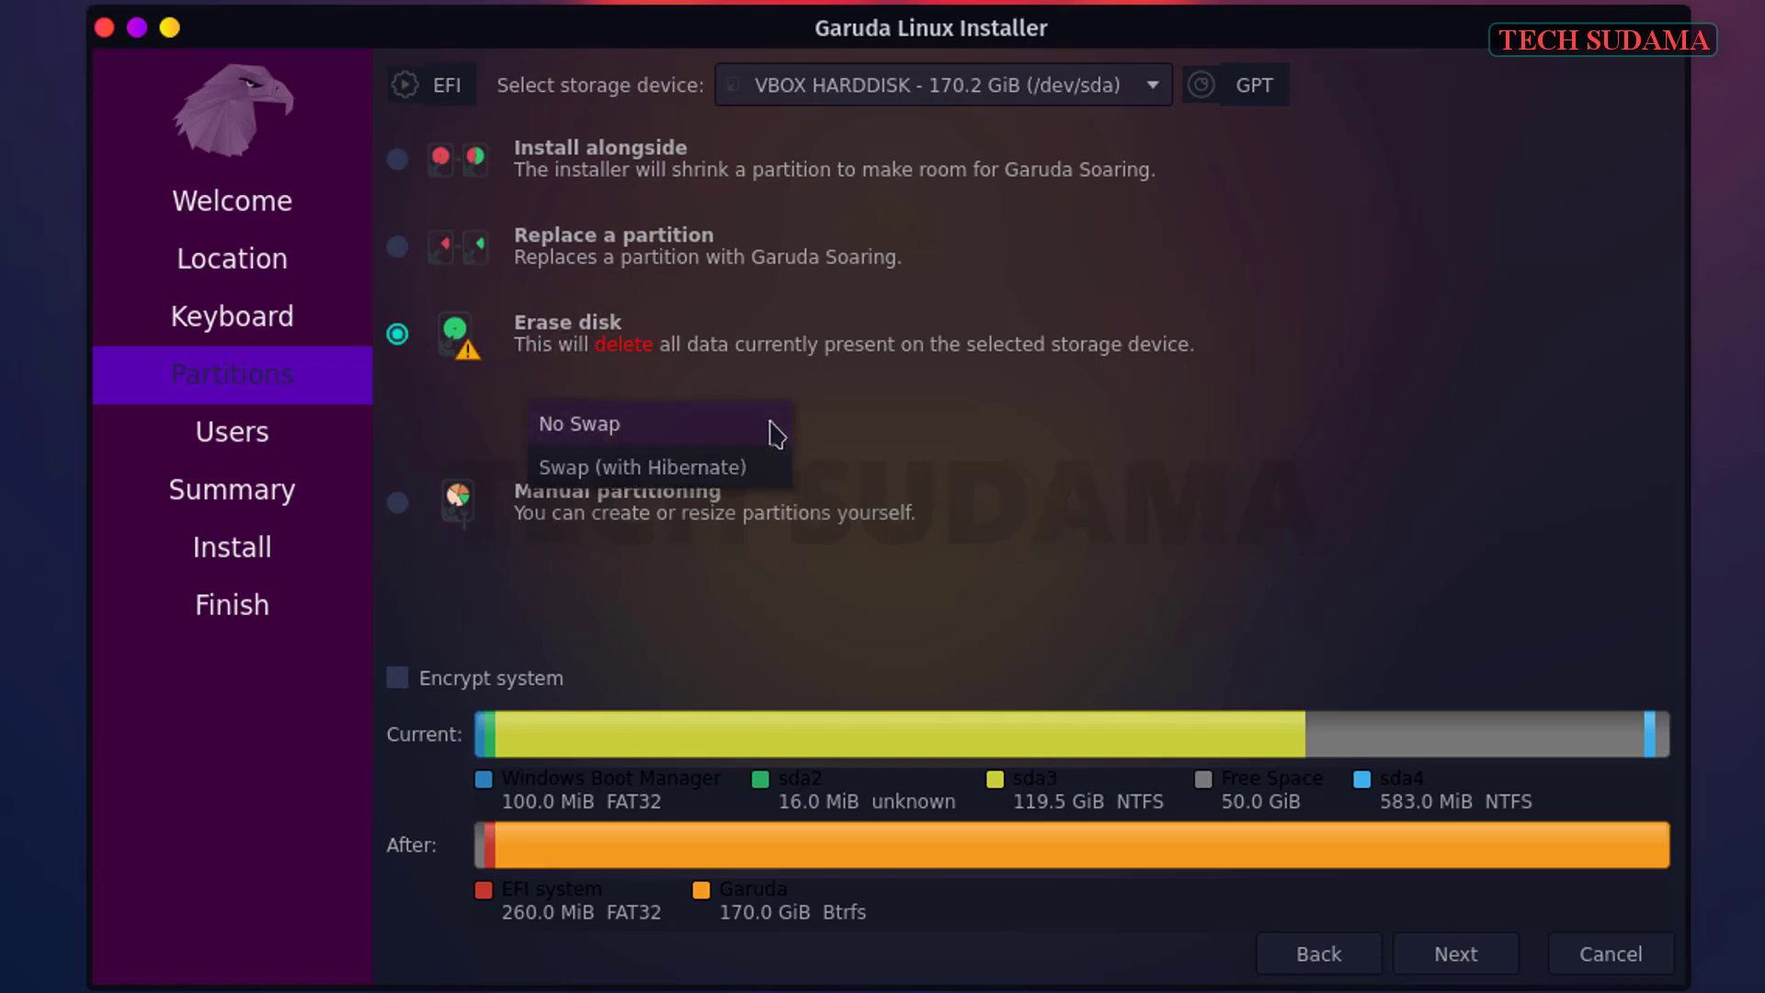
left_click(650, 469)
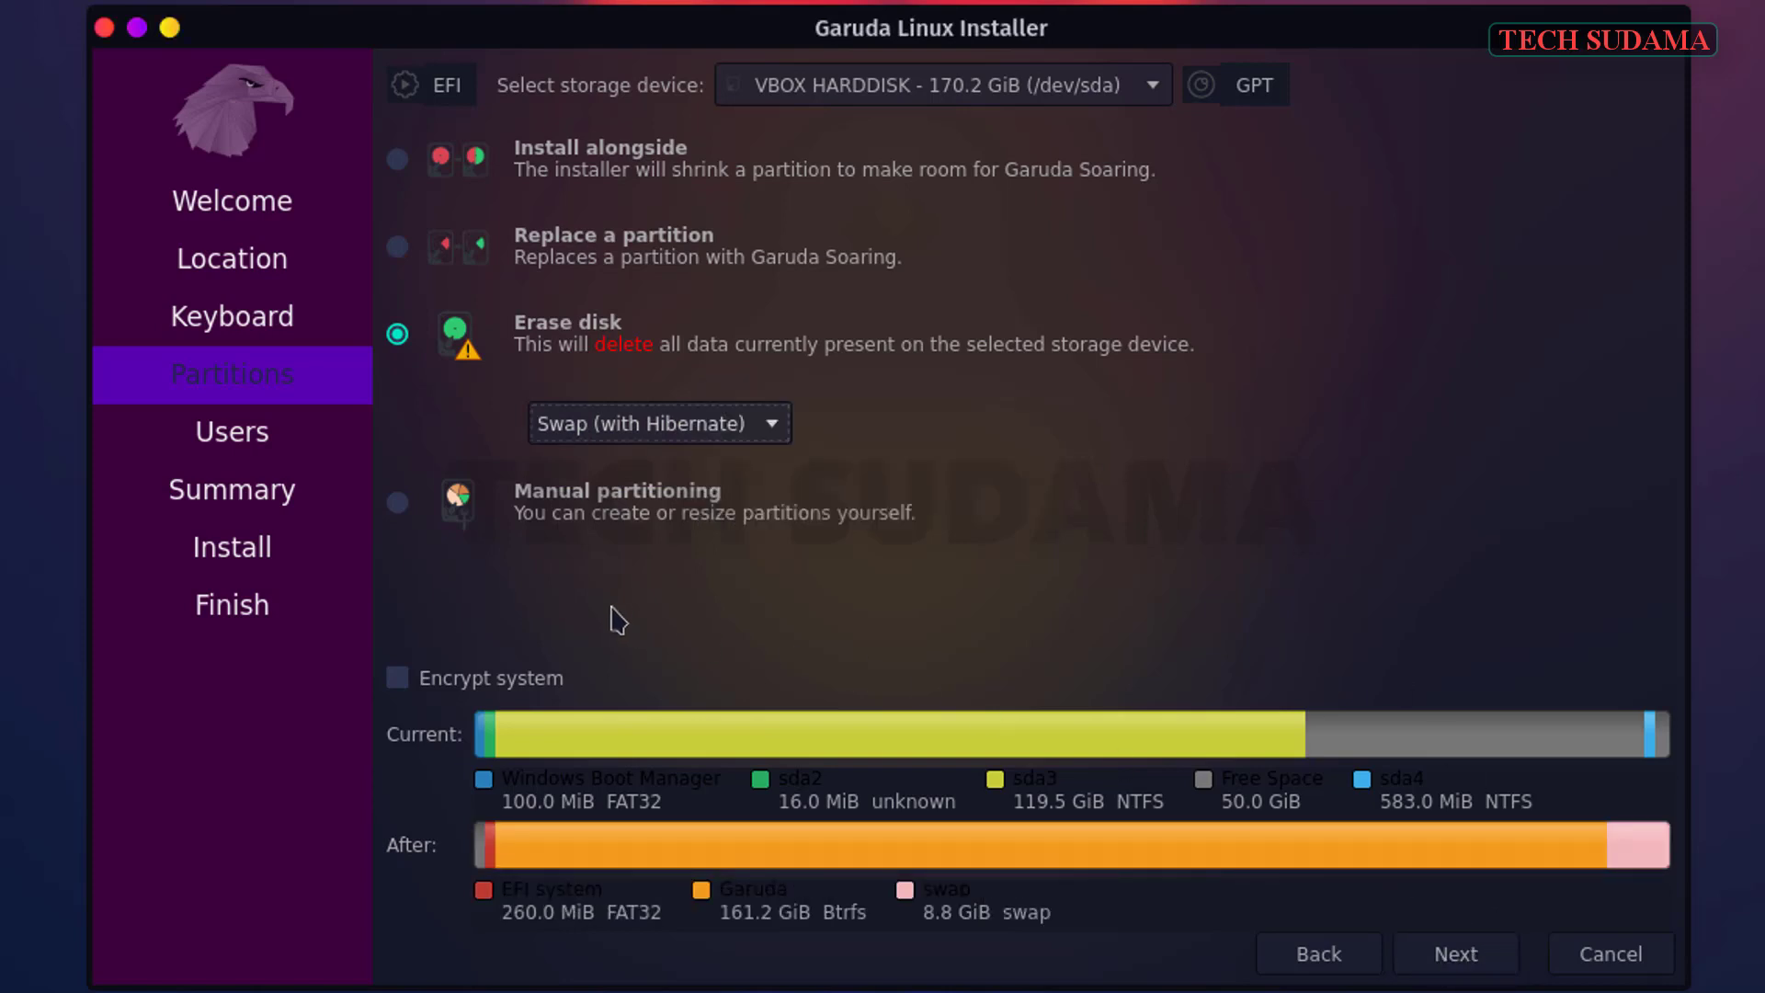
left_click(553, 512)
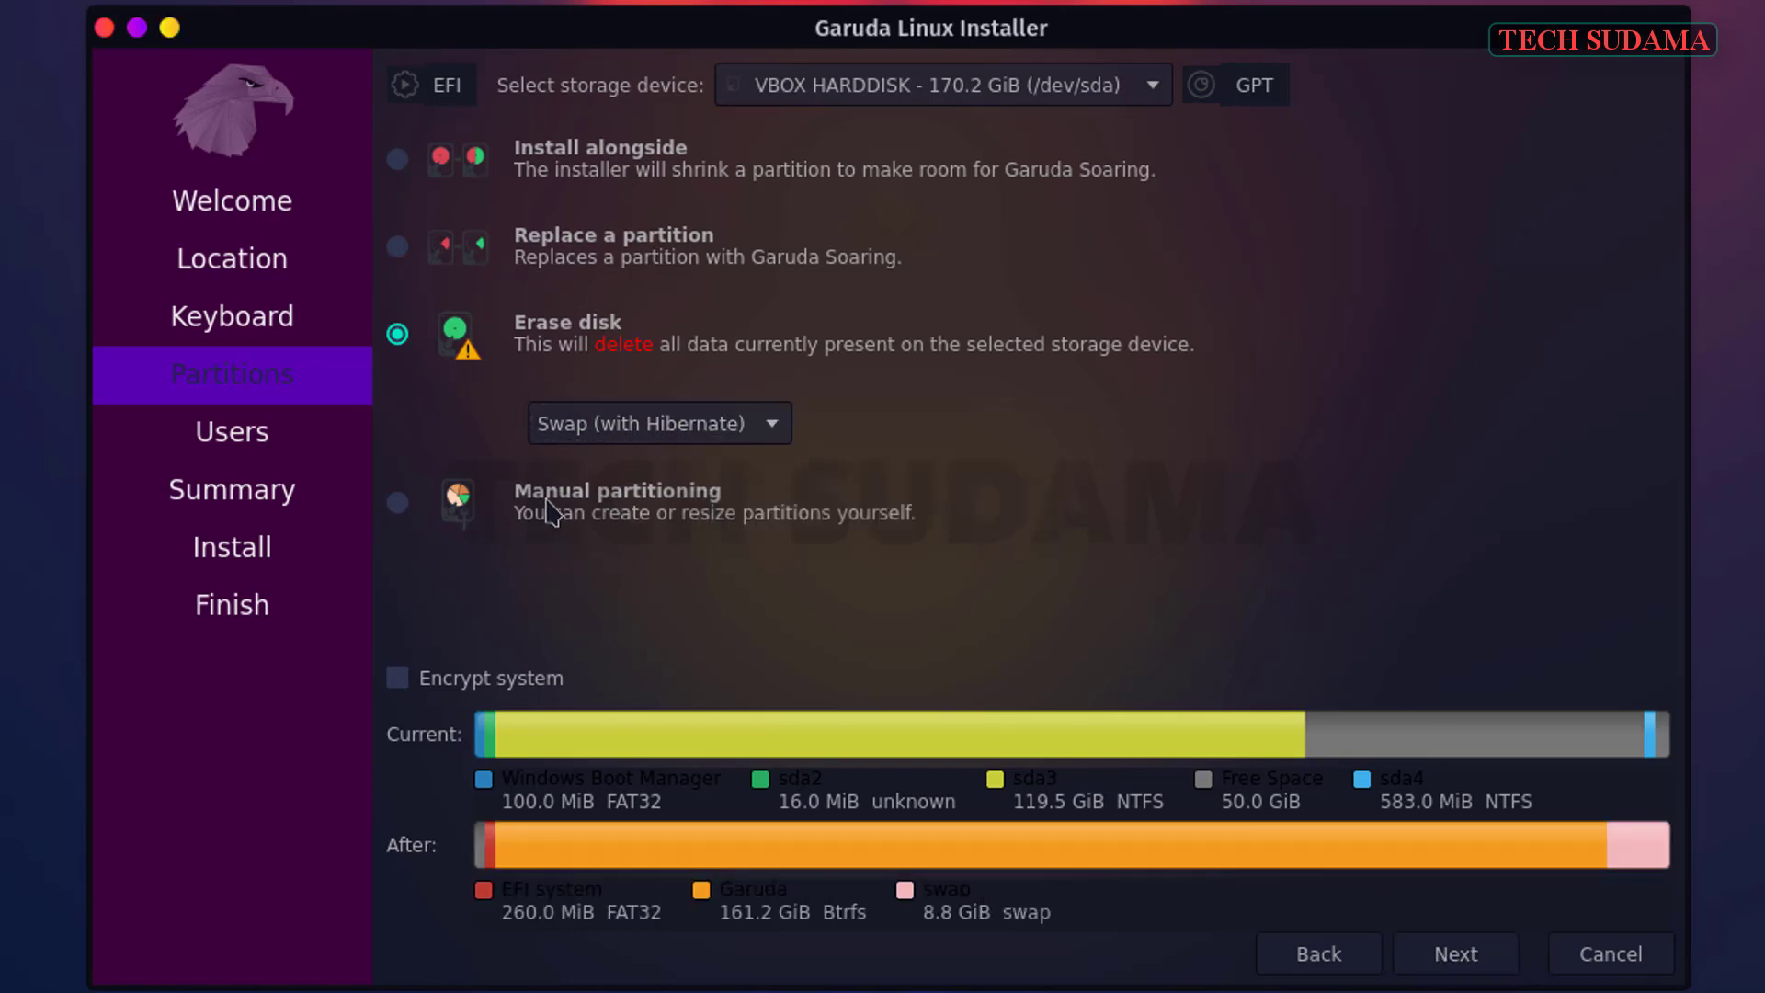
left_click(1483, 960)
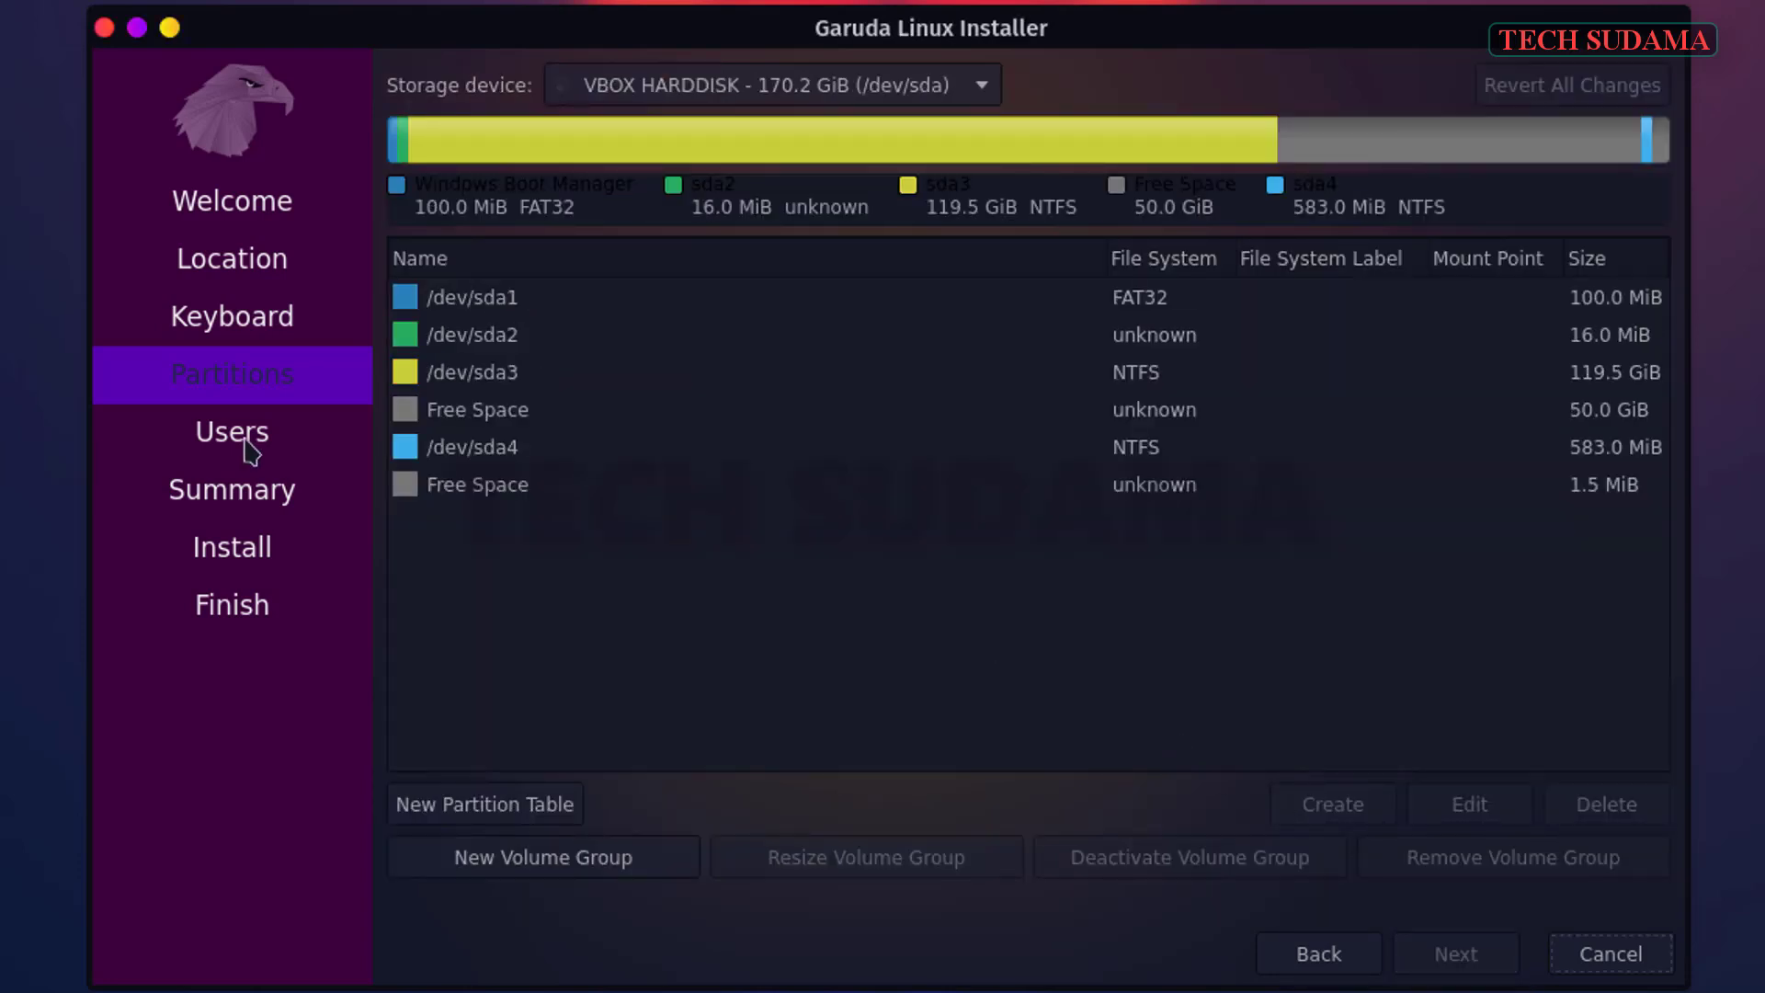
- Set the existing 100 MiB FAT32 /dev/sda1 to mount at /boot/efi
left_click(563, 307)
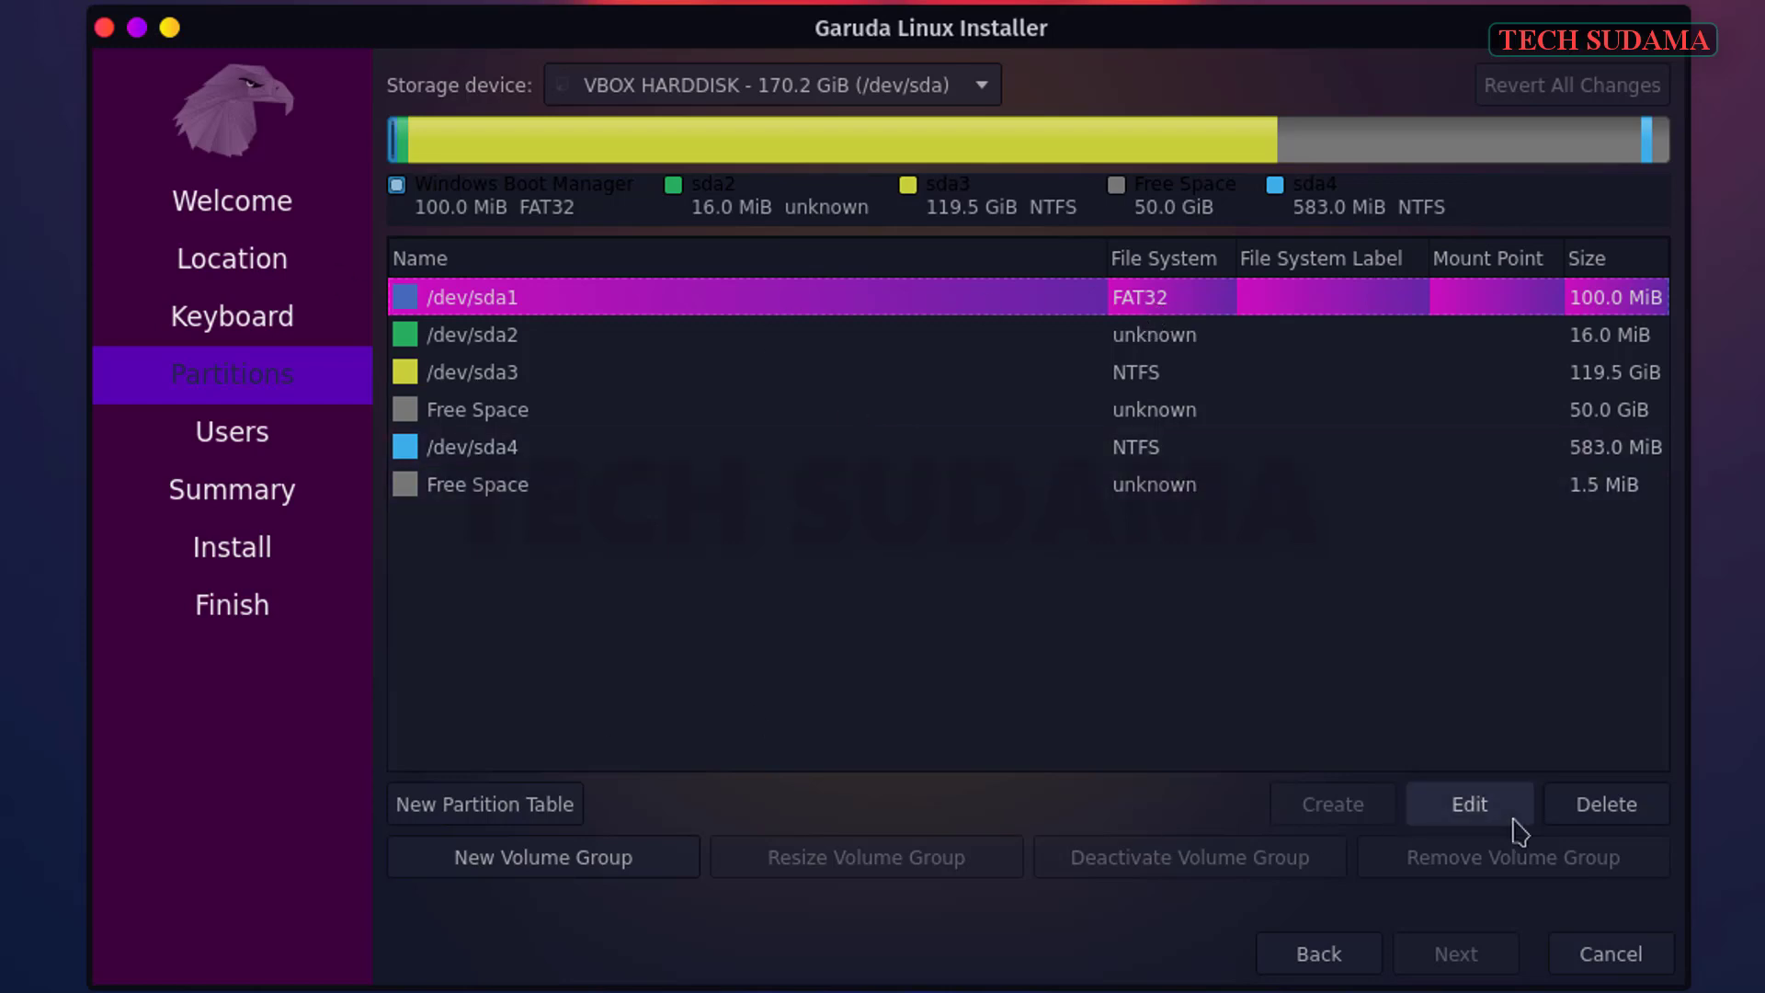
left_click(1469, 805)
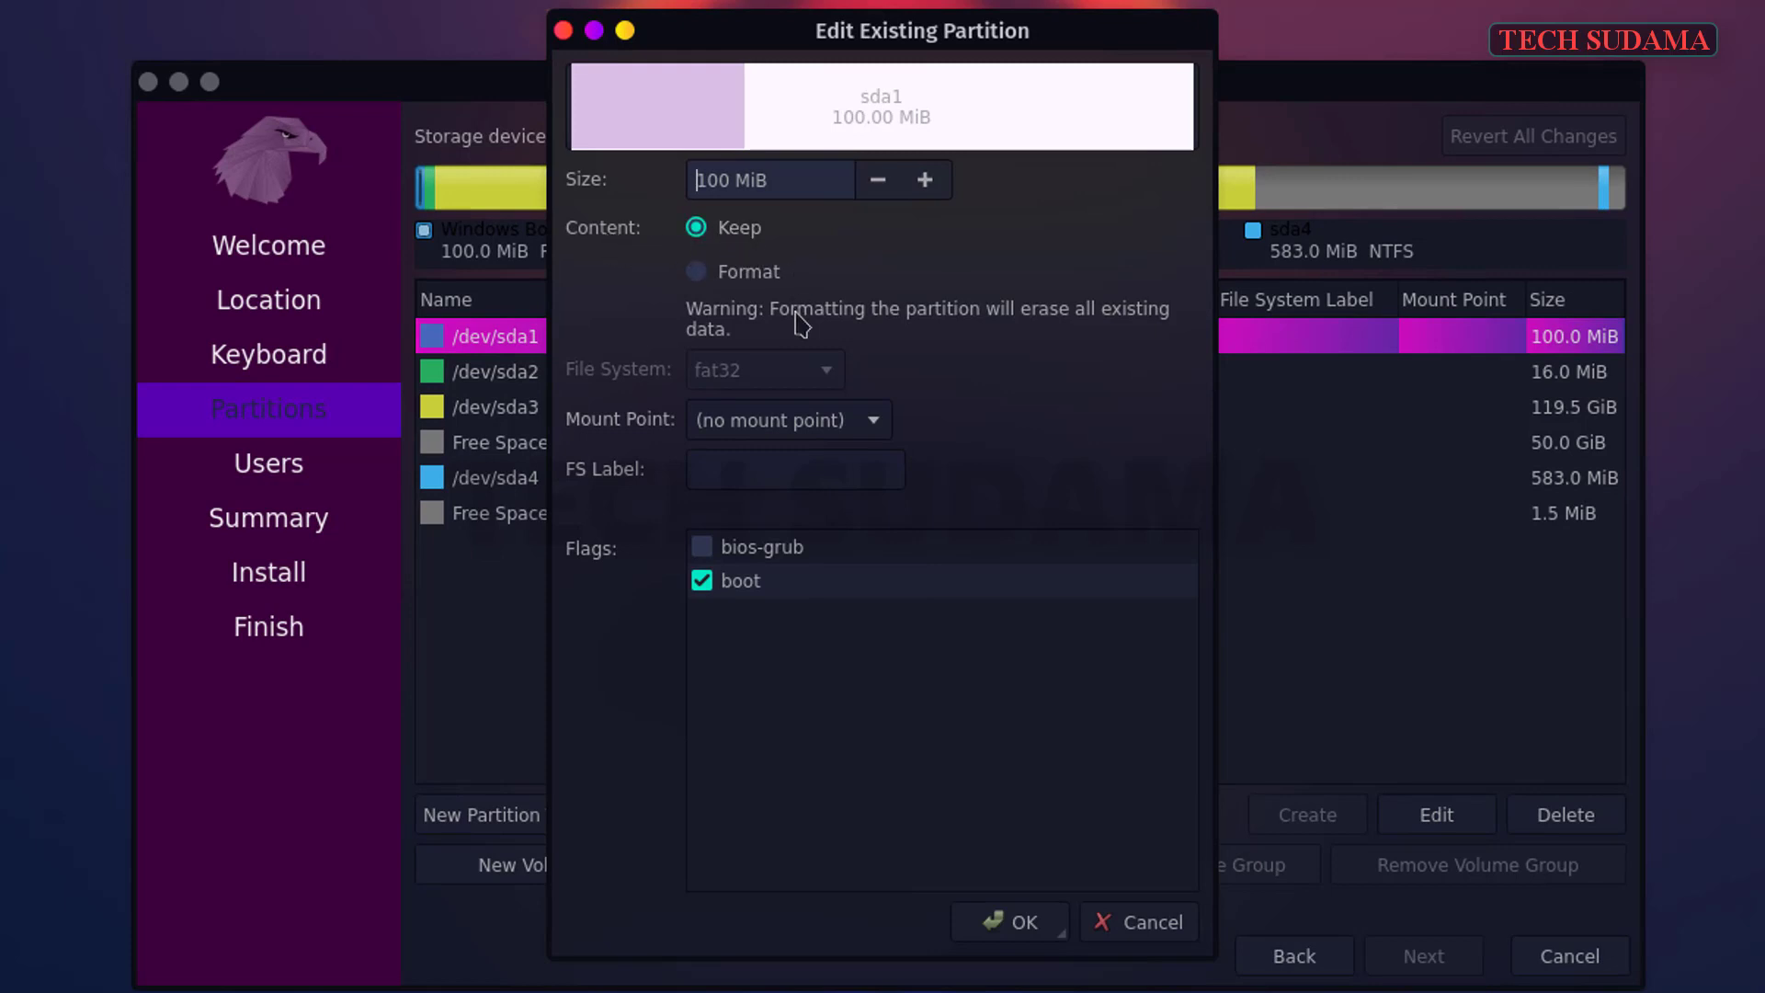
left_click(882, 424)
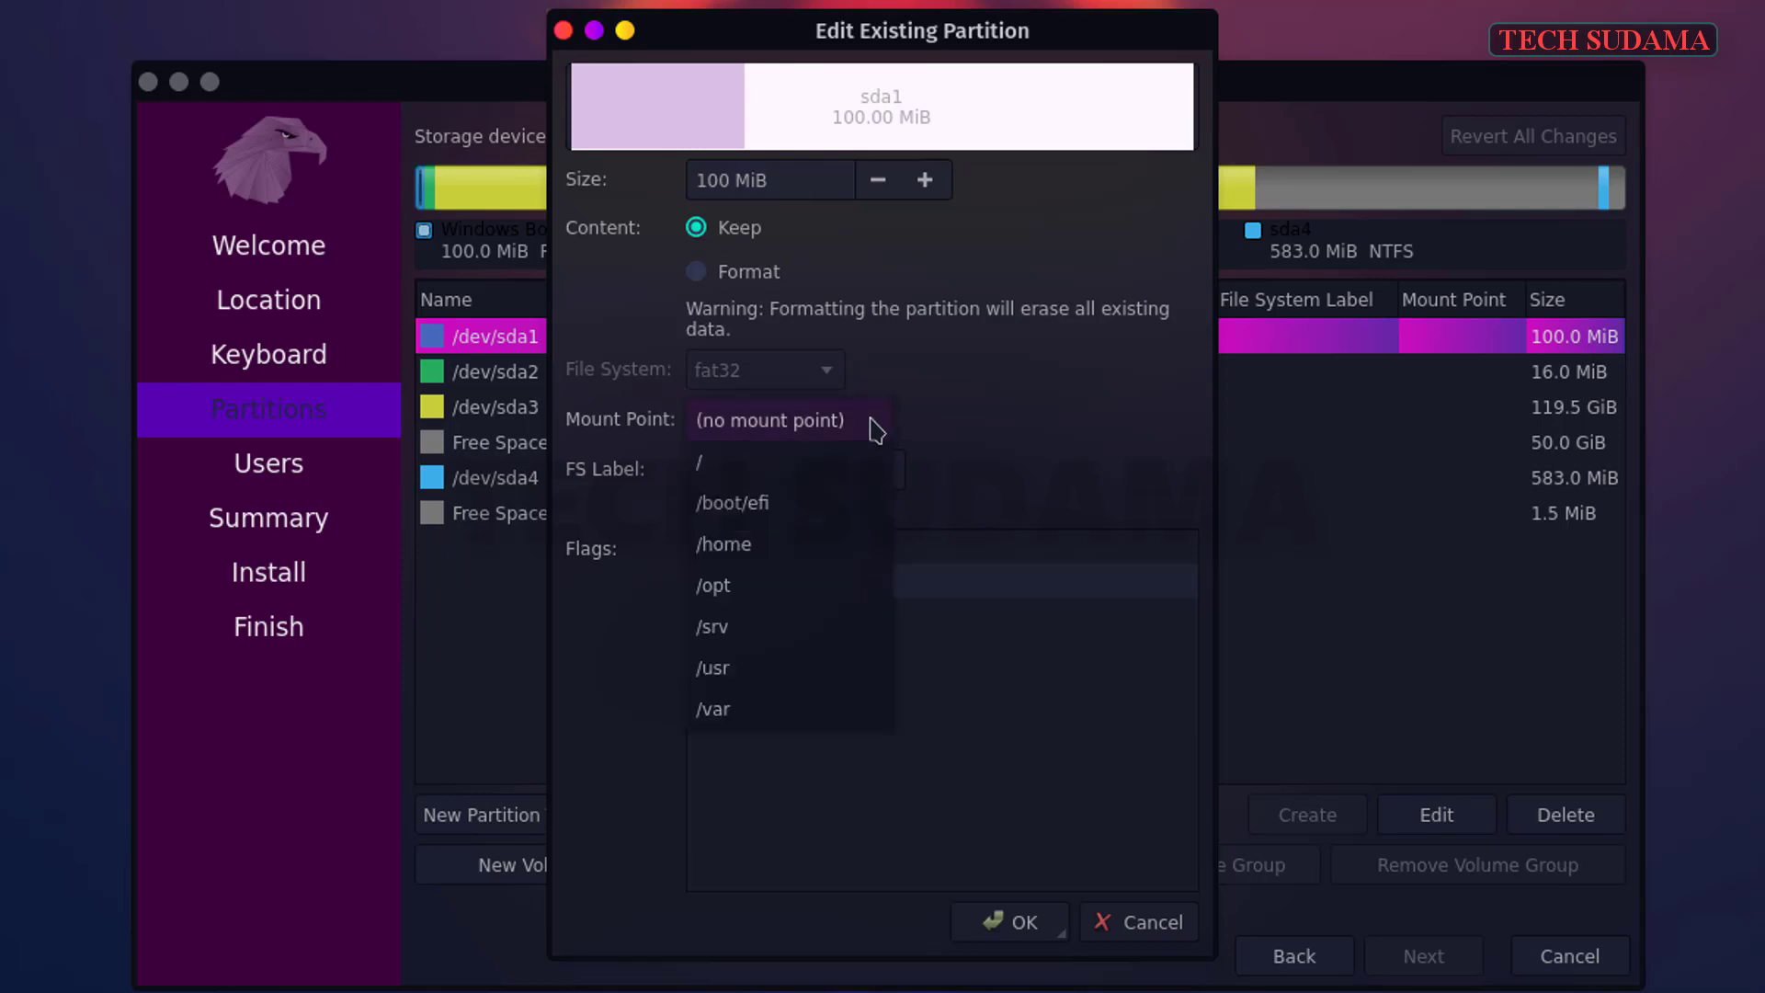
left_click(772, 504)
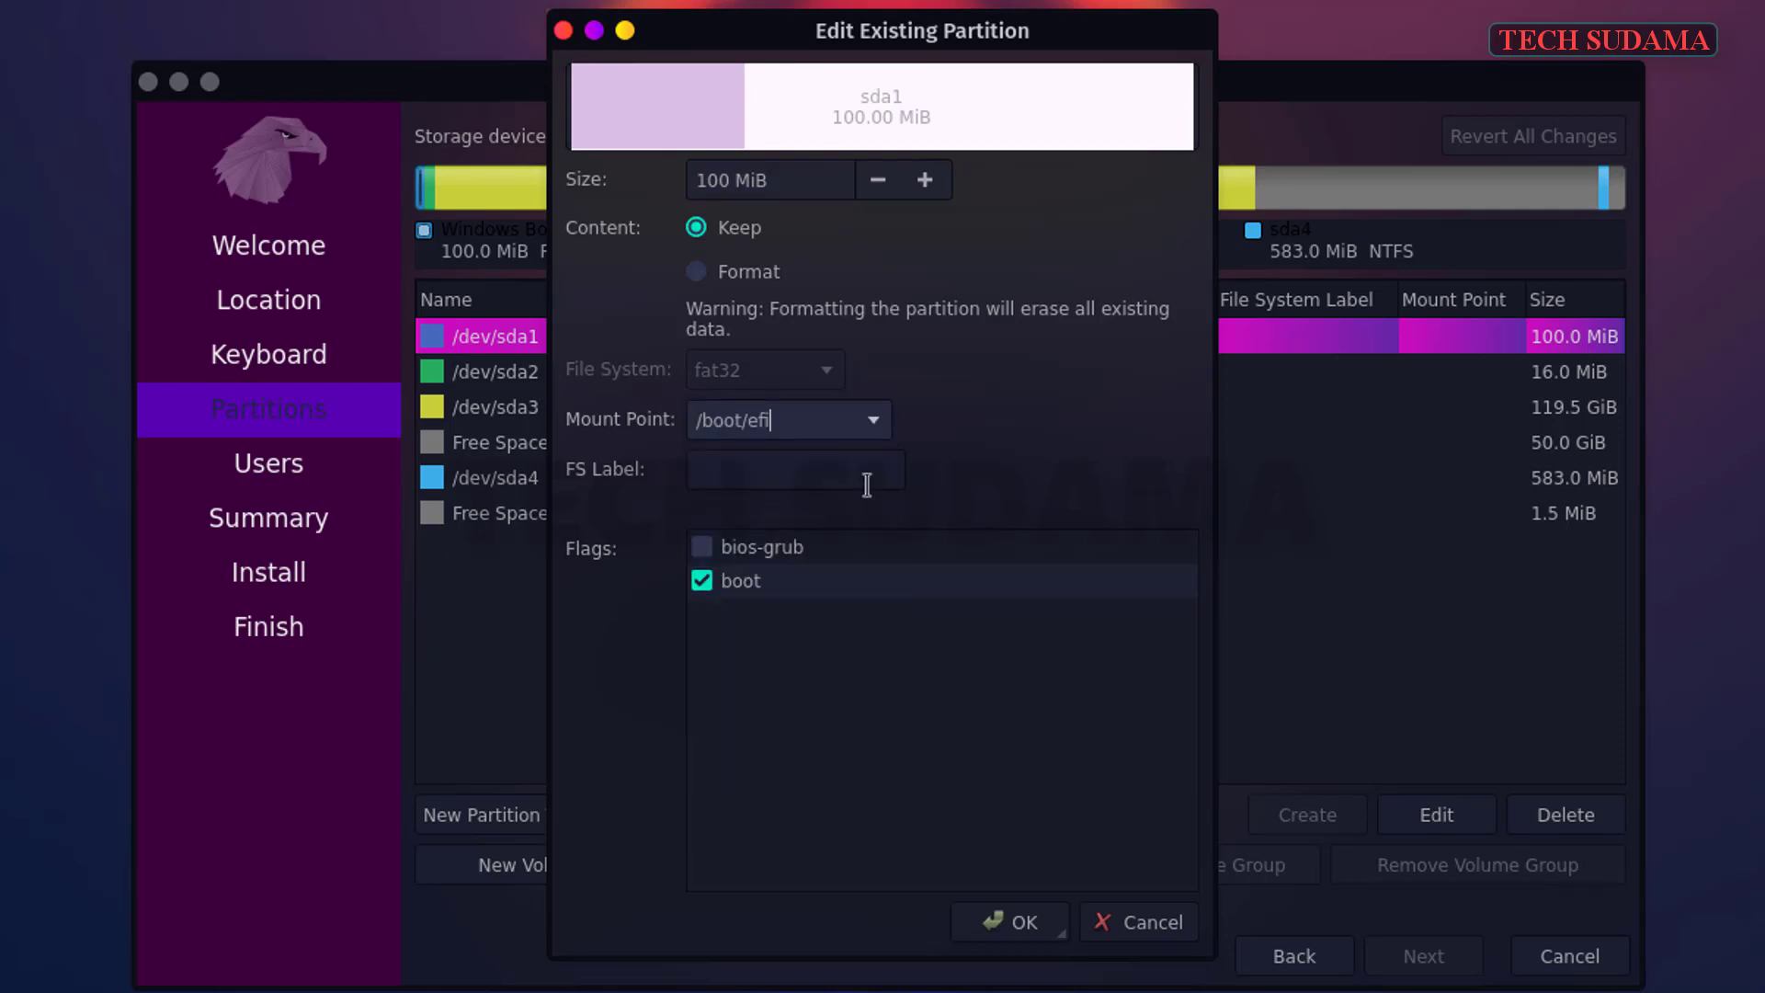
left_click(1026, 922)
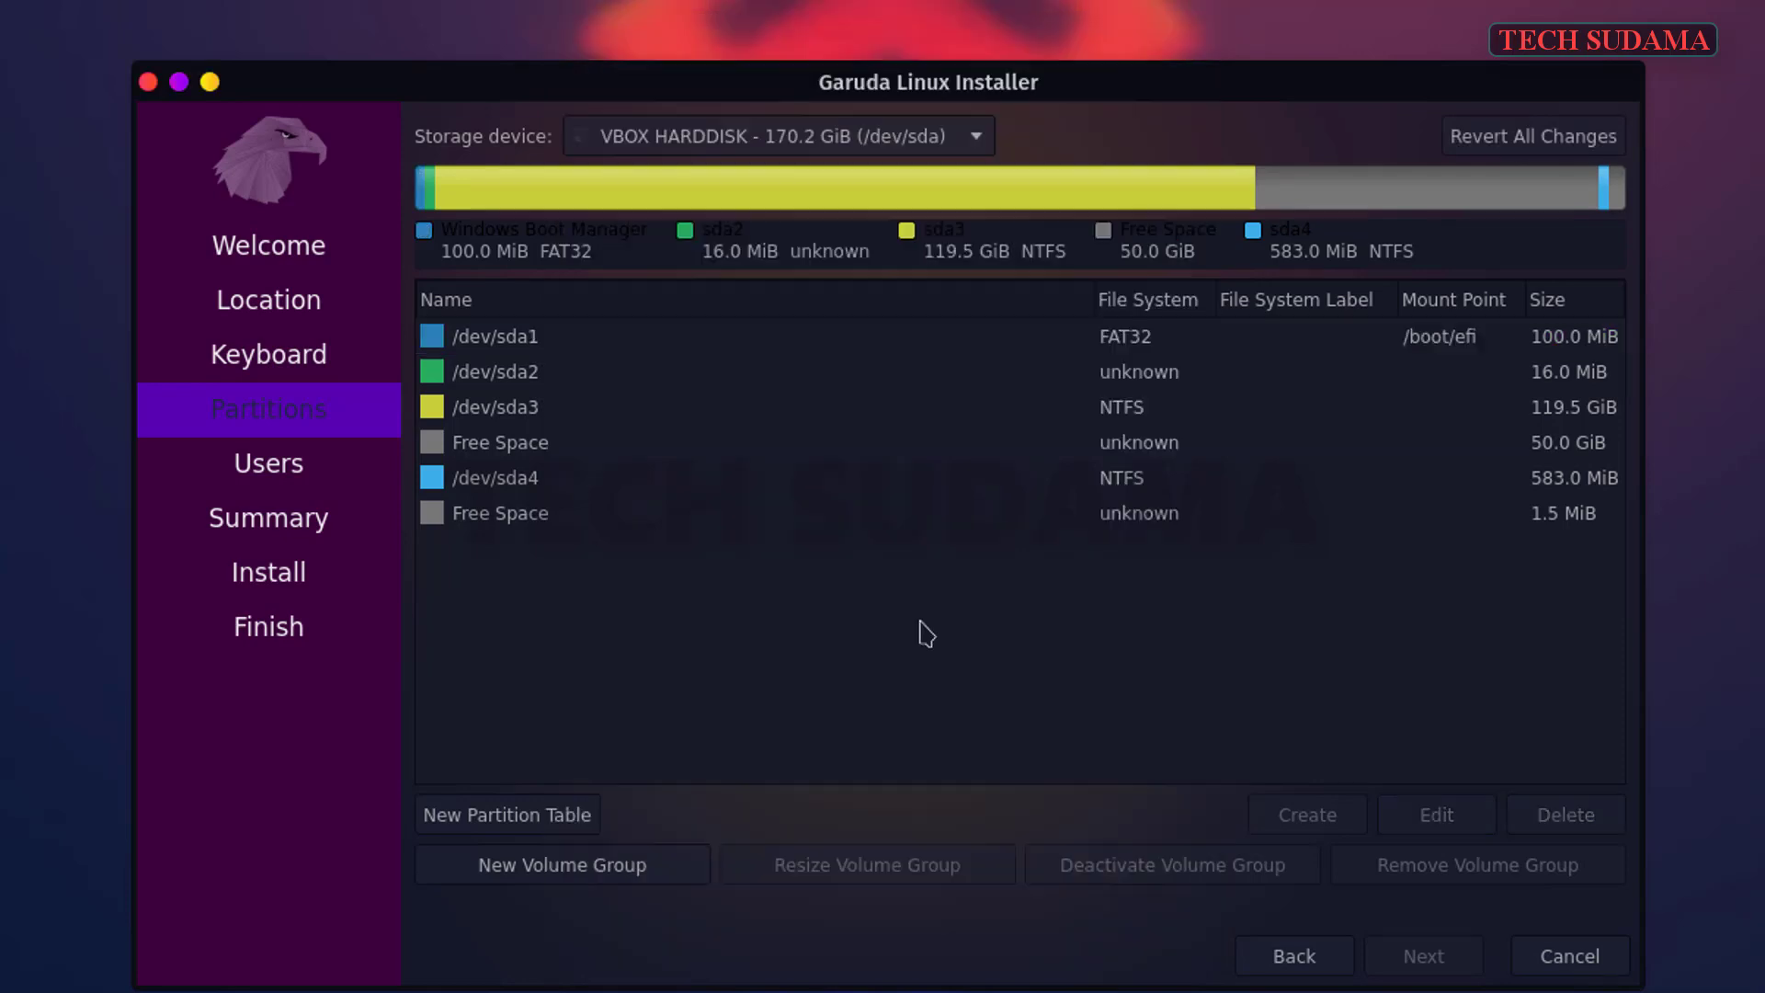
- Select the 50.0 GiB free space row after checking the 1.5 MiB space and /dev/sda3
left_click(508, 522)
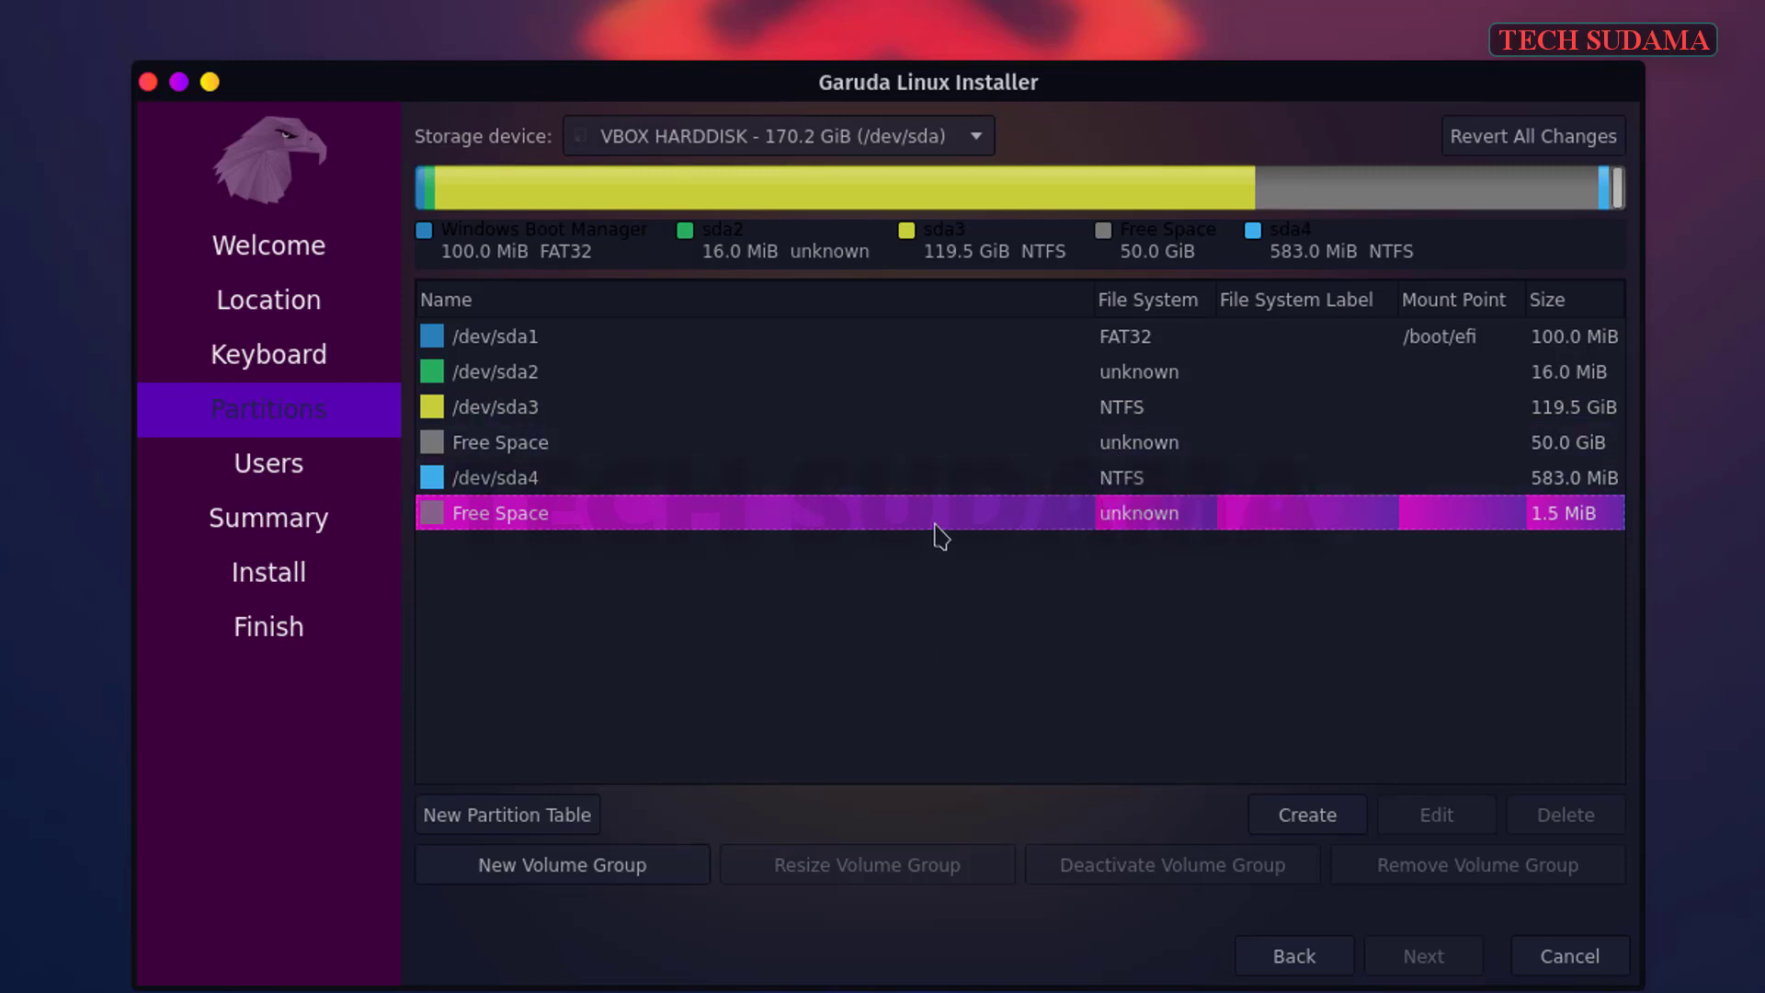
left_click(535, 446)
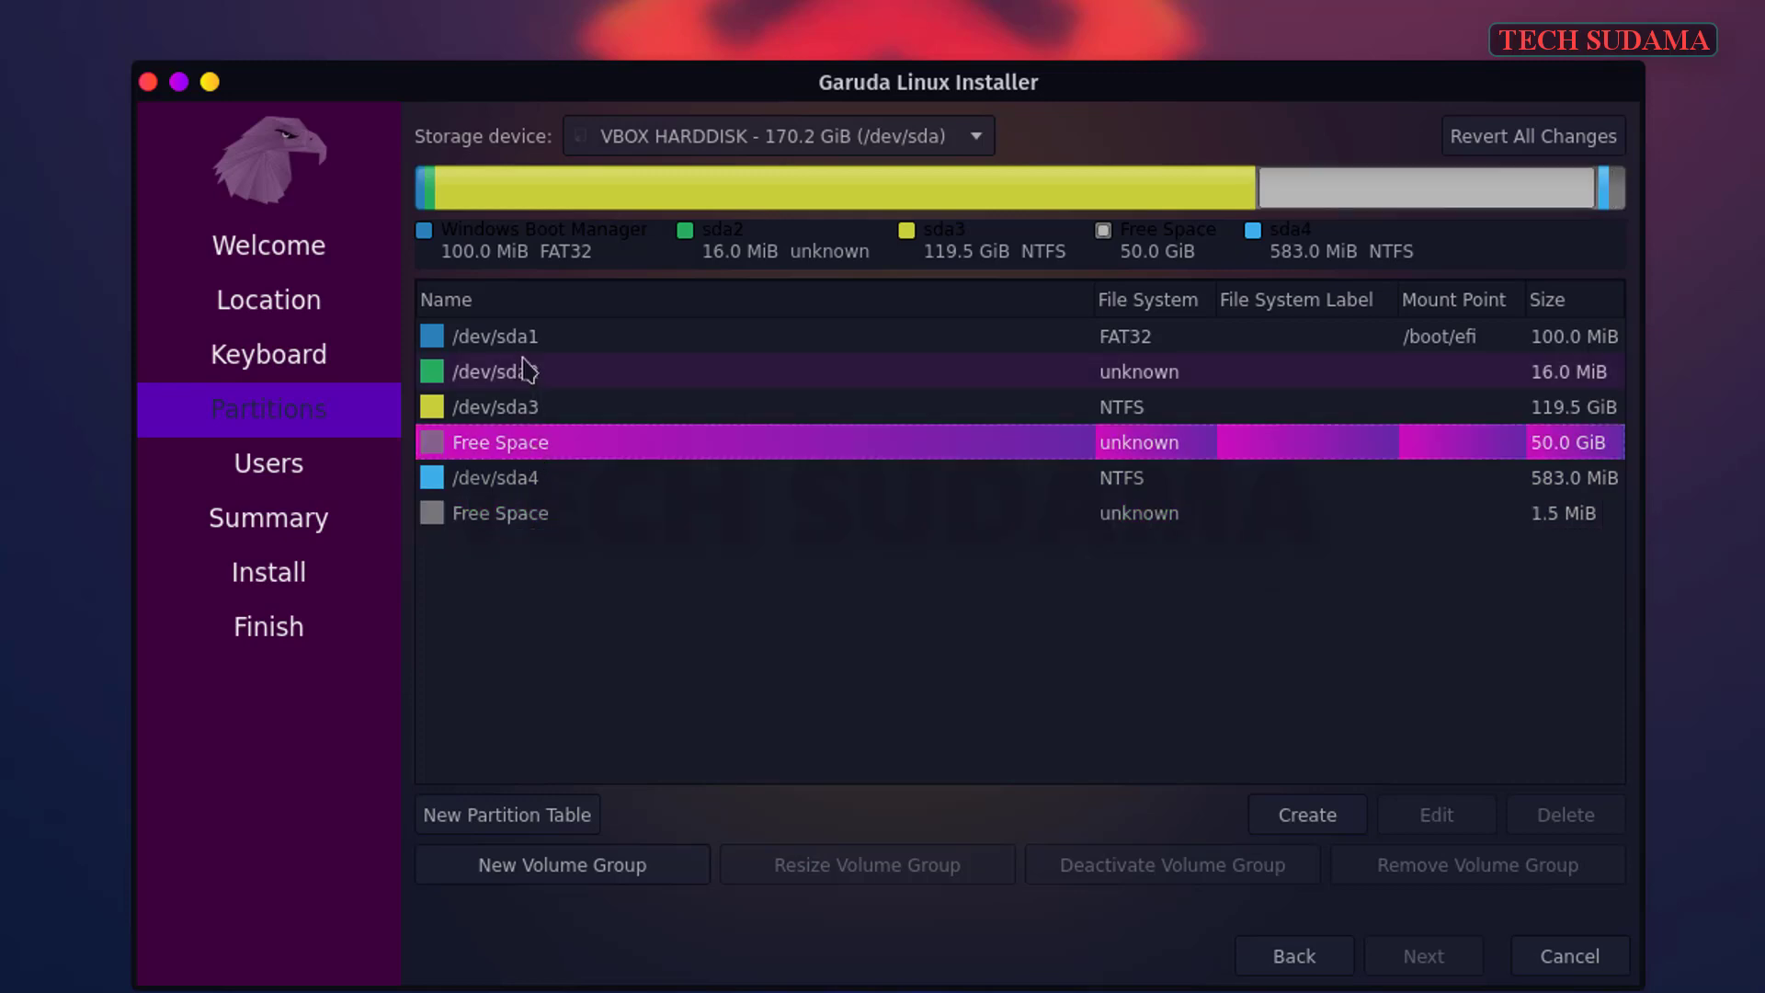
left_click(1120, 406)
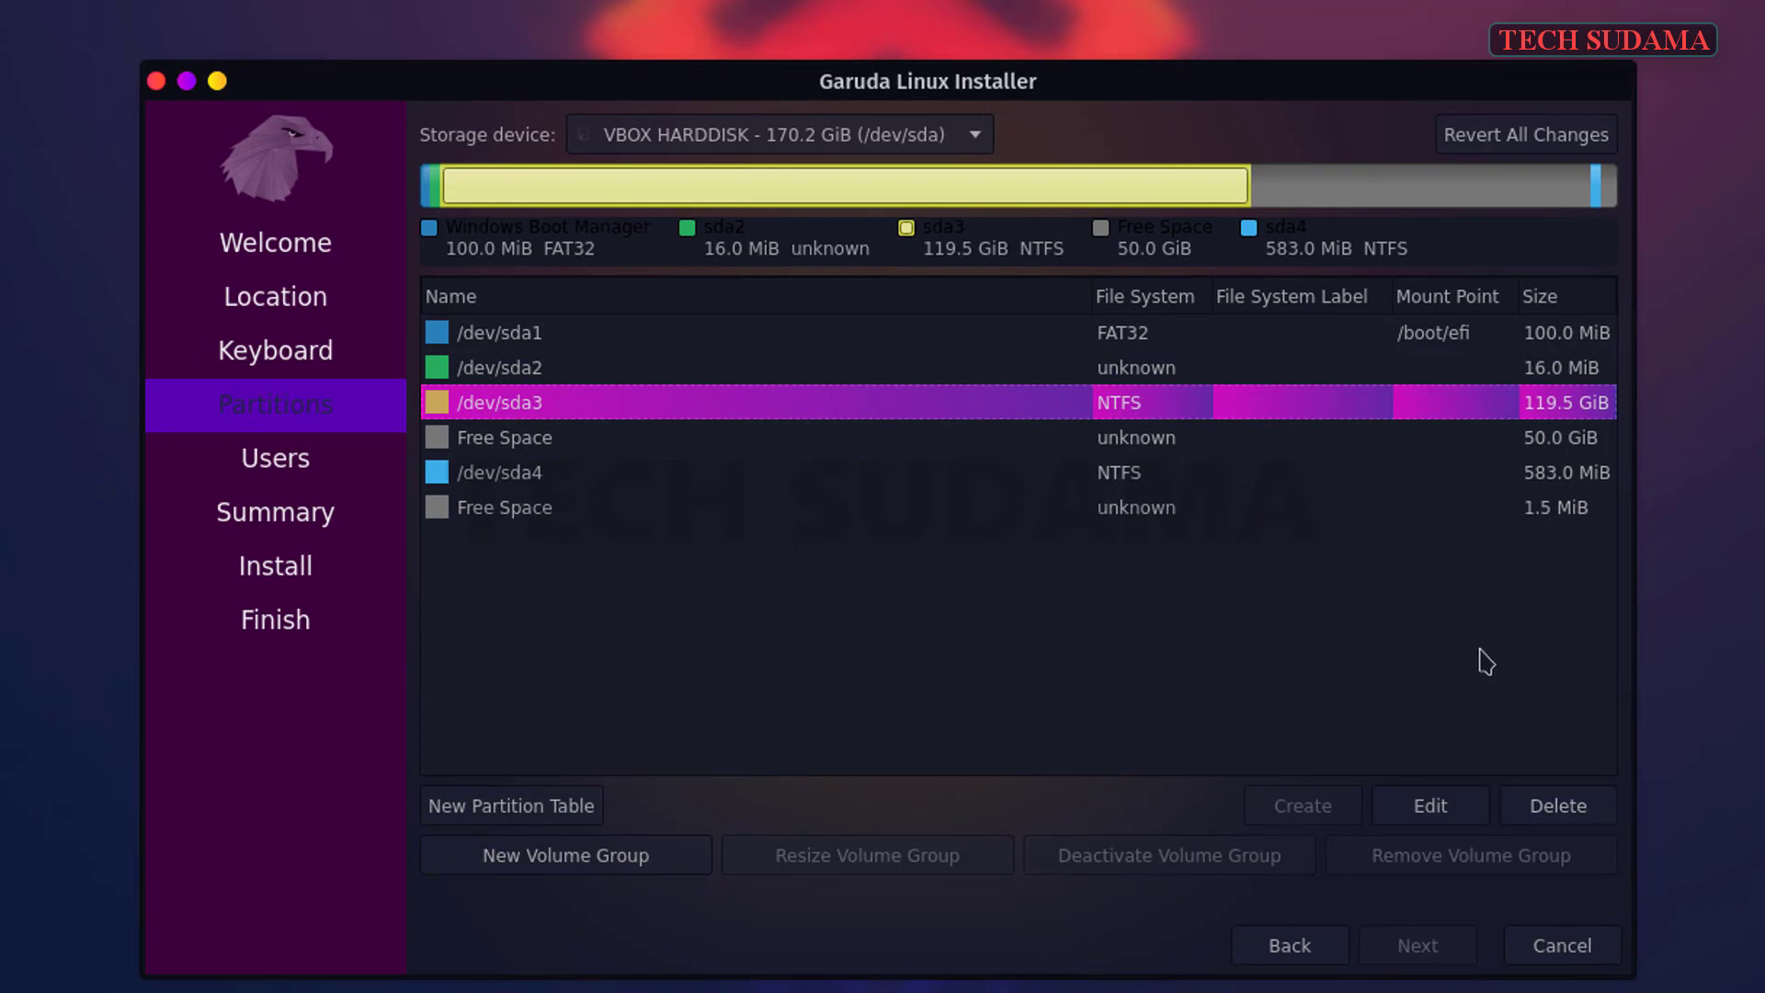
left_click(1157, 443)
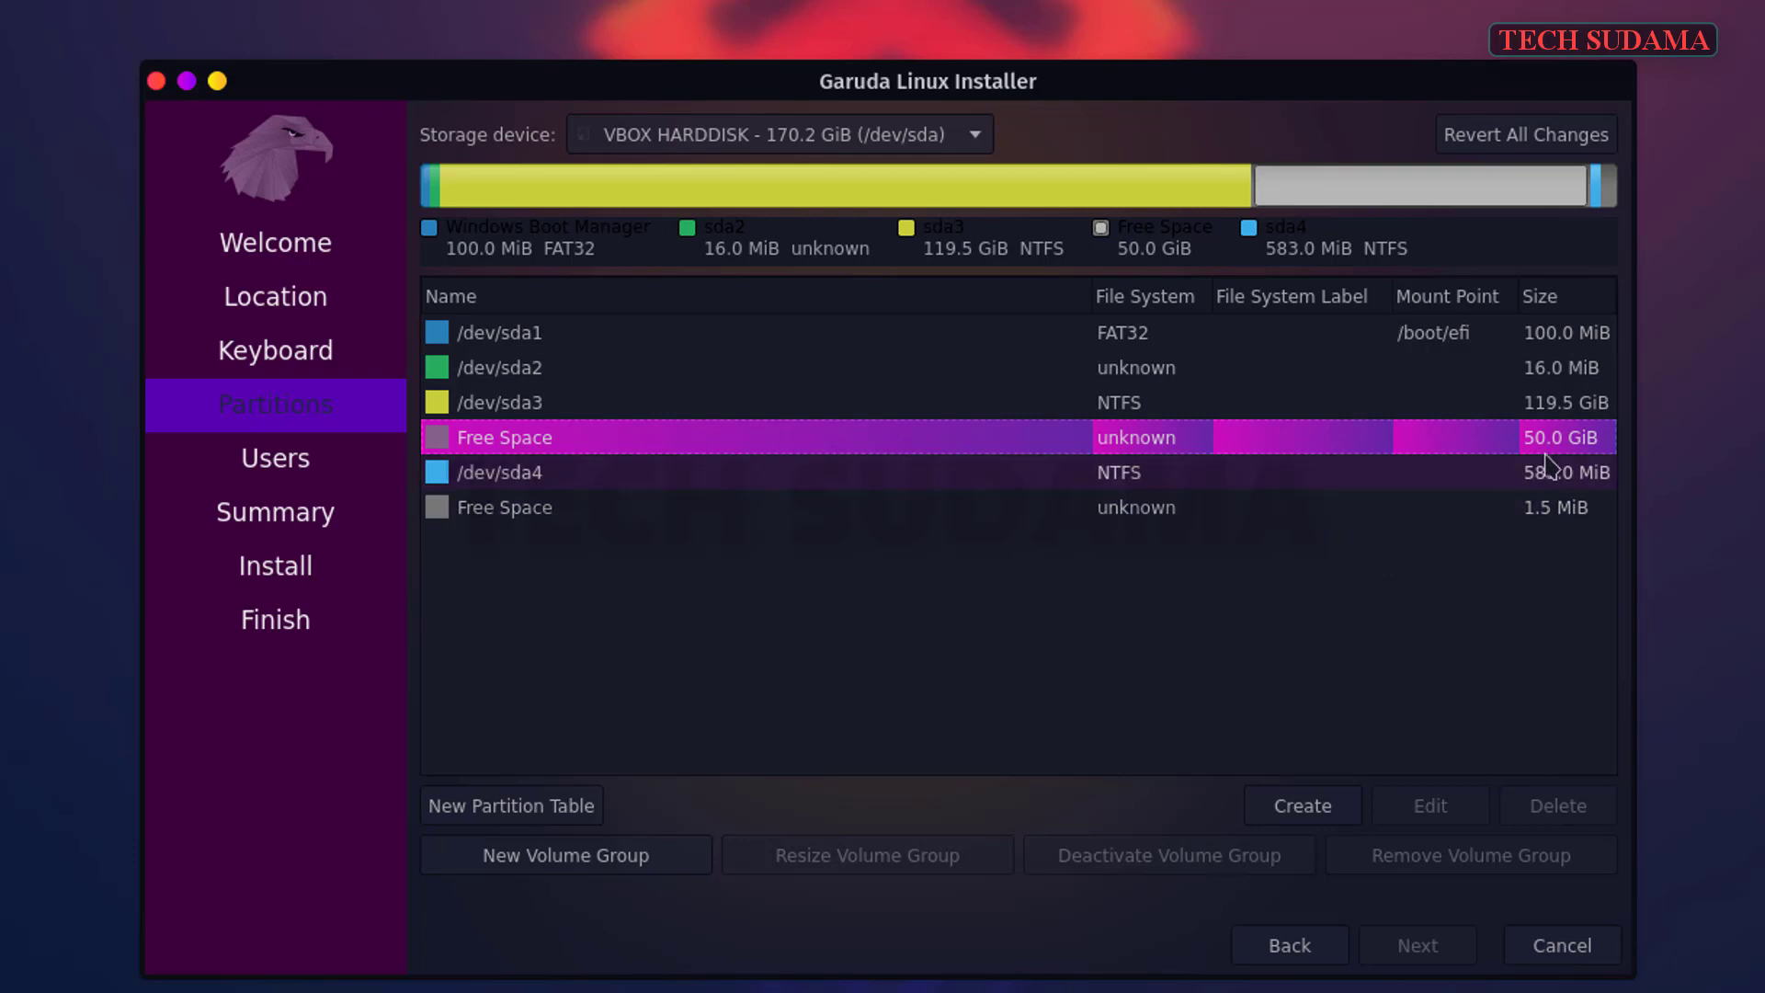
- Create a 10240 MiB linuxswap partition with the swap flag in the 50 GiB free space
left_click(1309, 811)
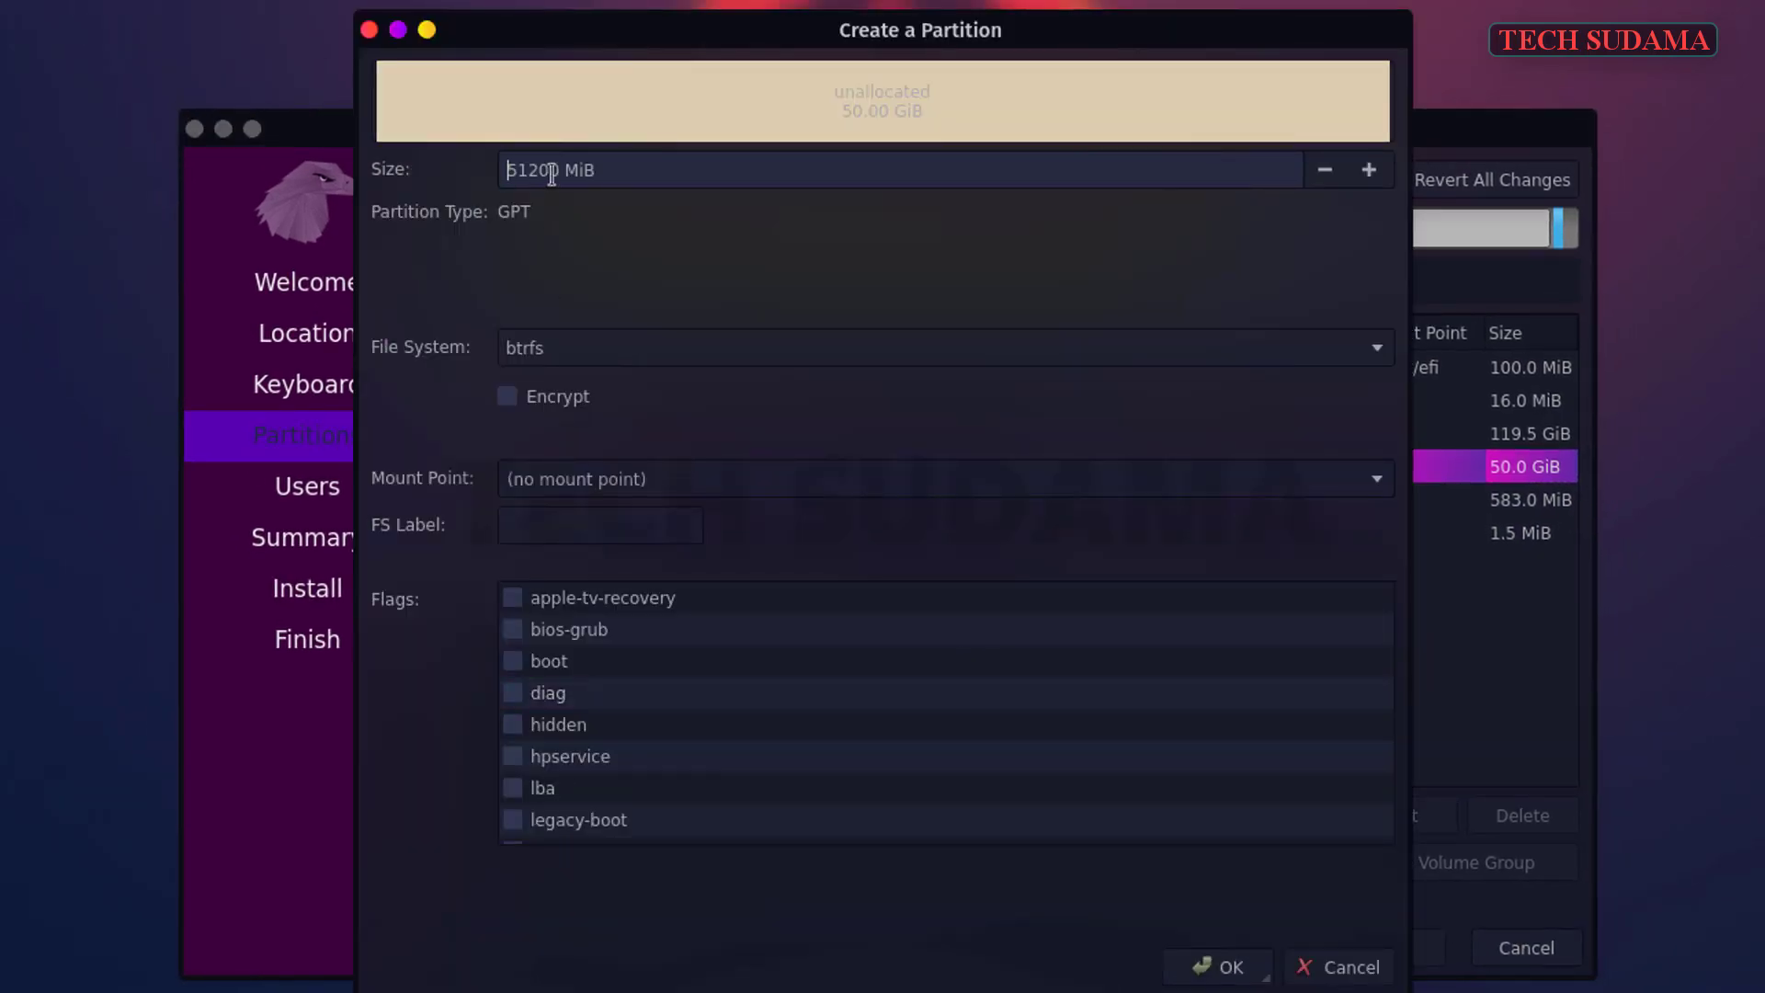
left_click_drag(558, 171, 518, 171)
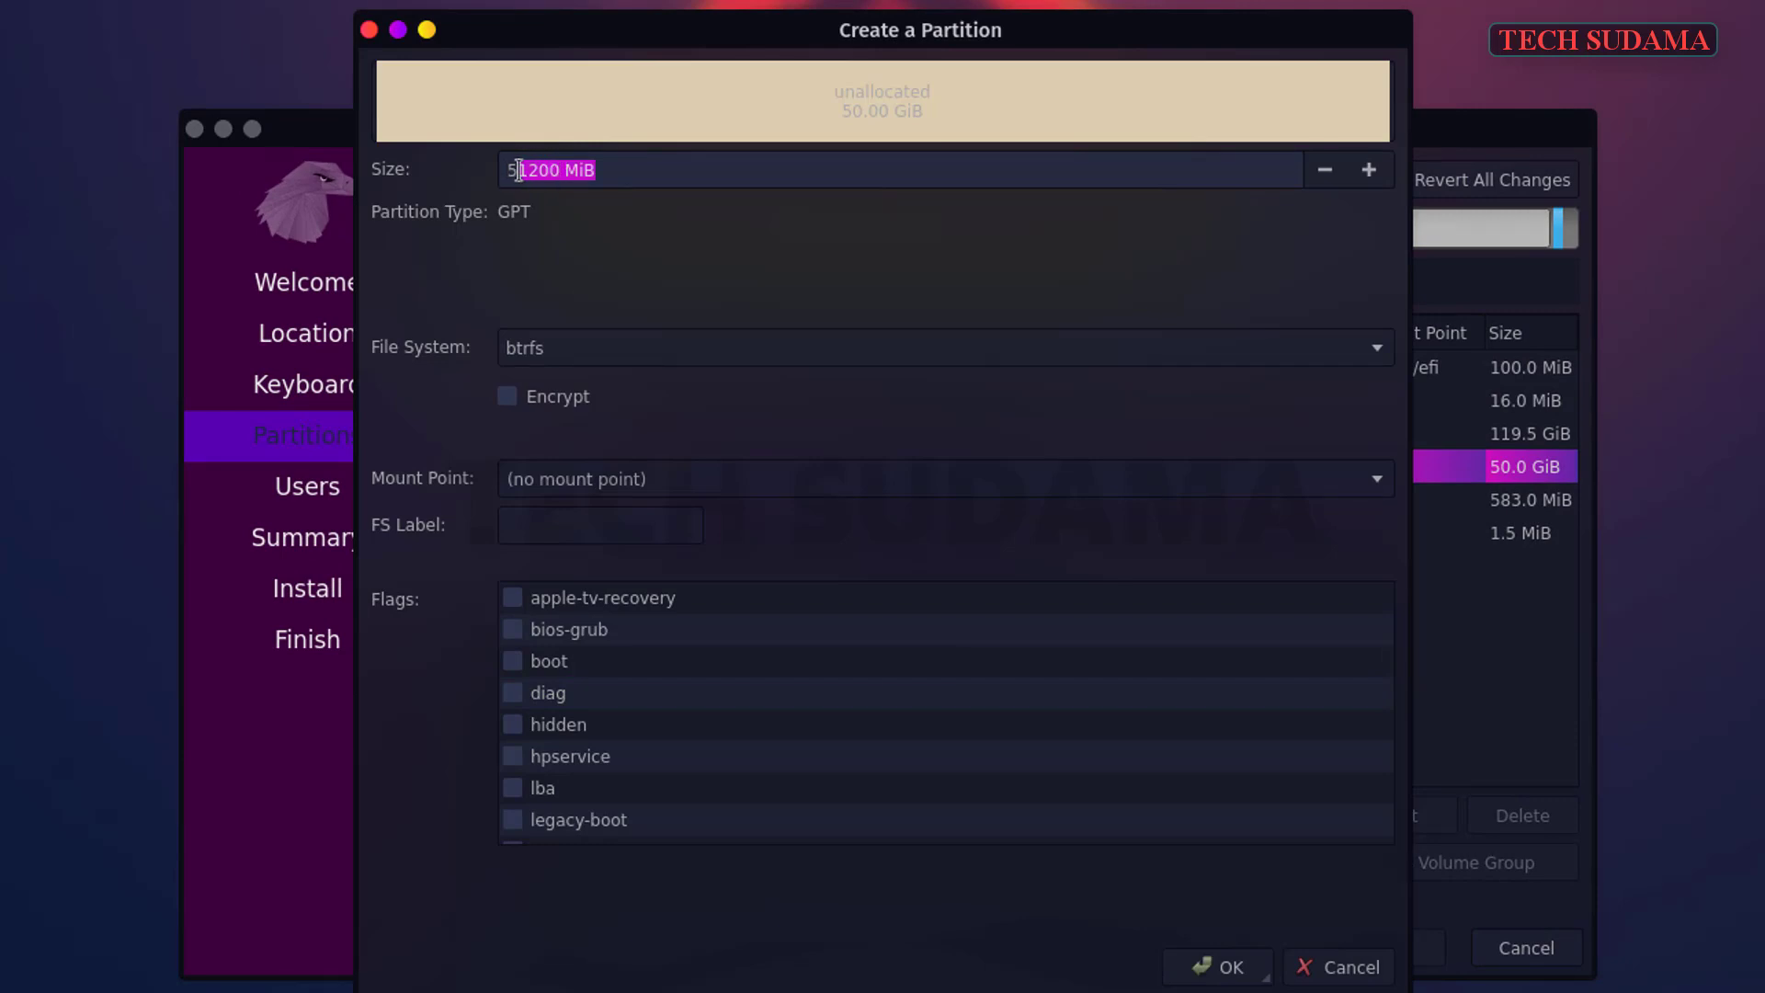
type("10240")
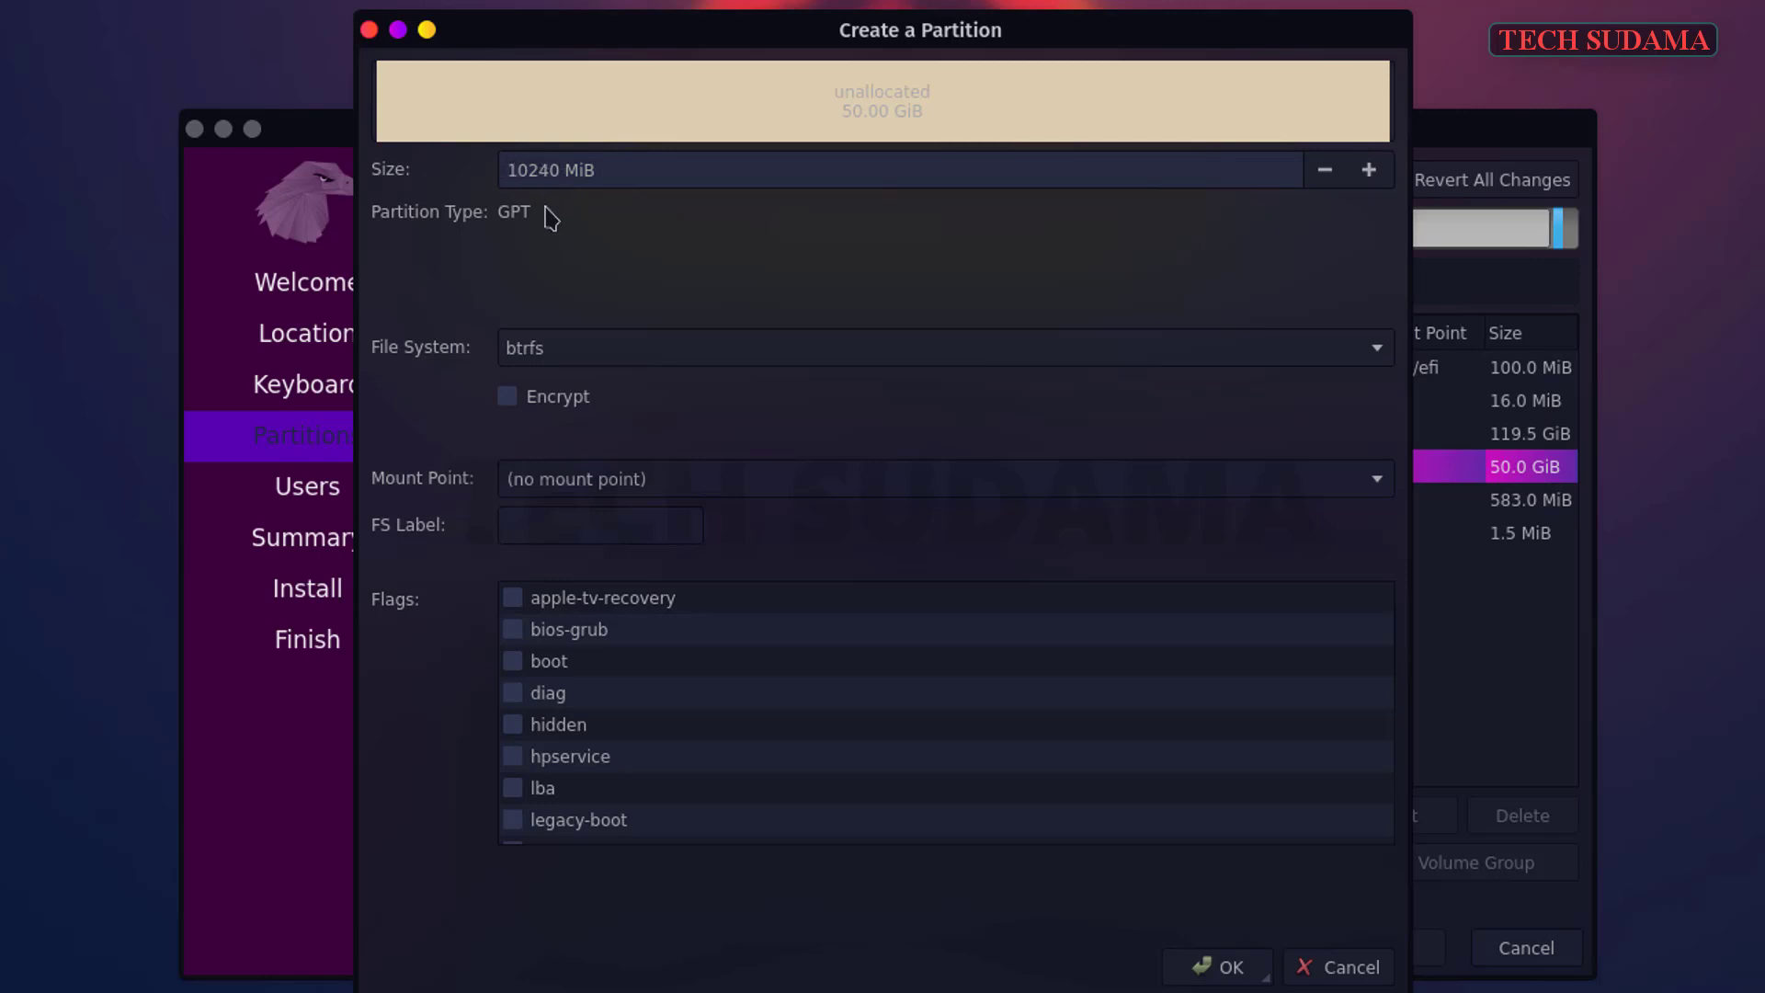
left_click(584, 345)
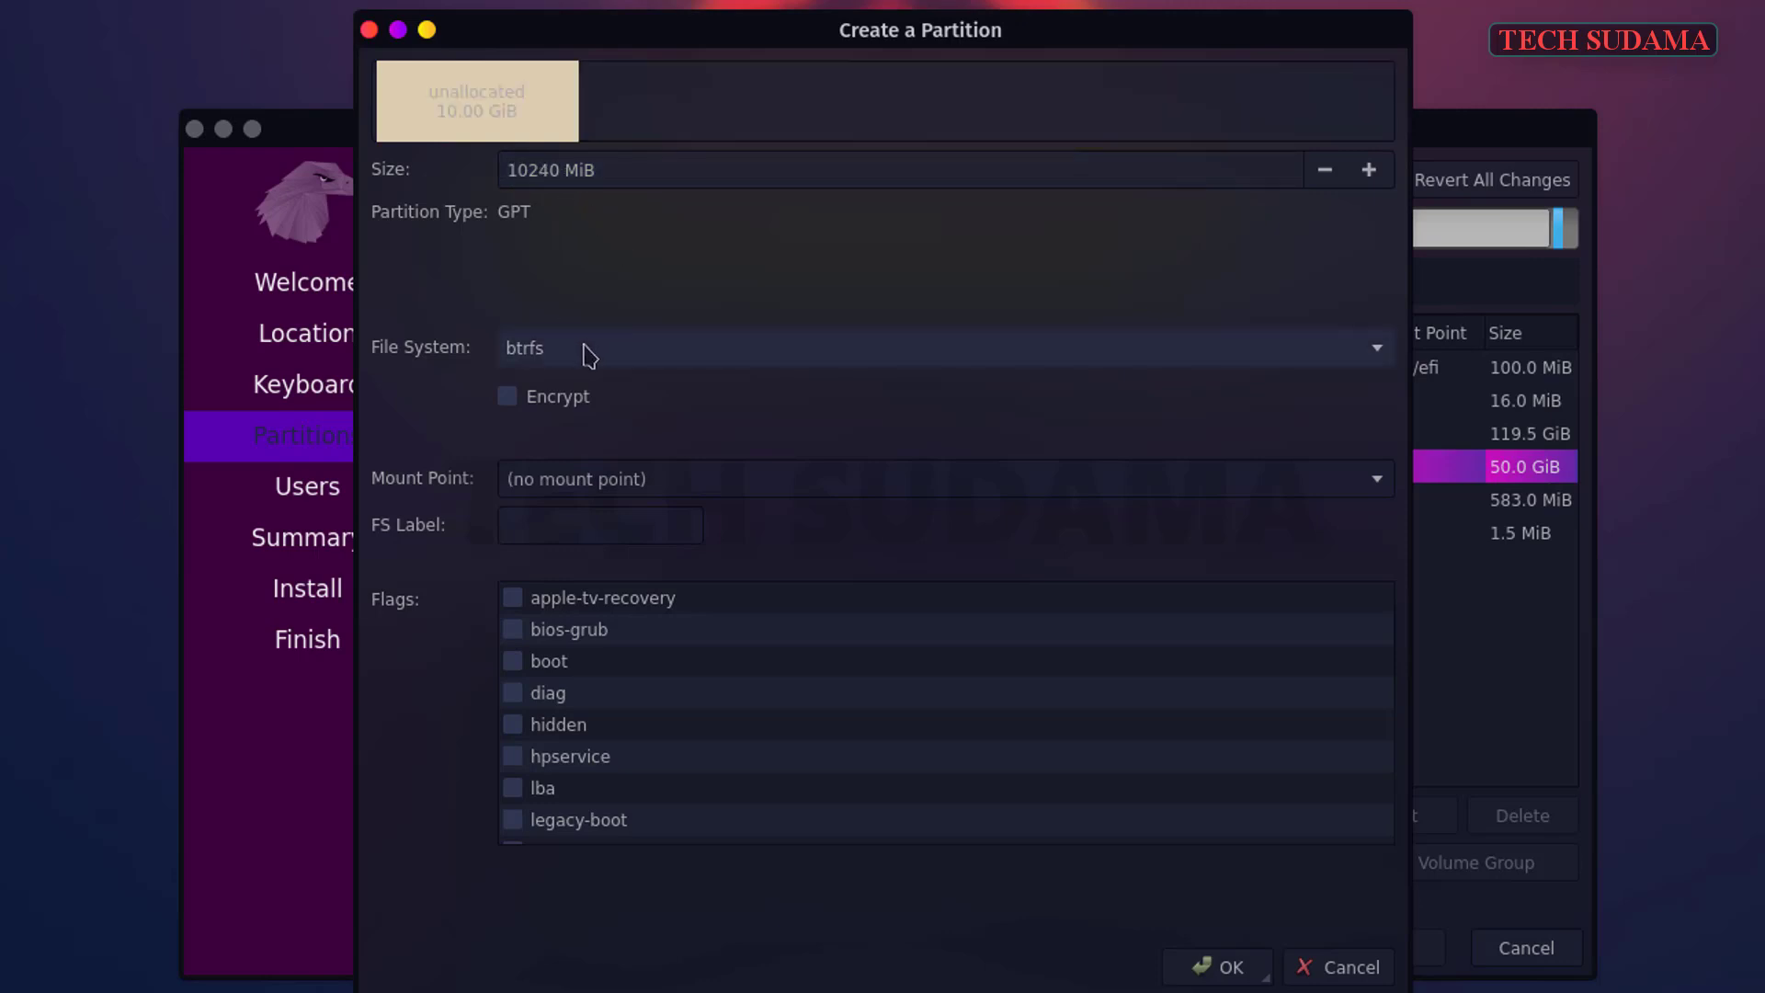
left_click(588, 355)
left_click(575, 313)
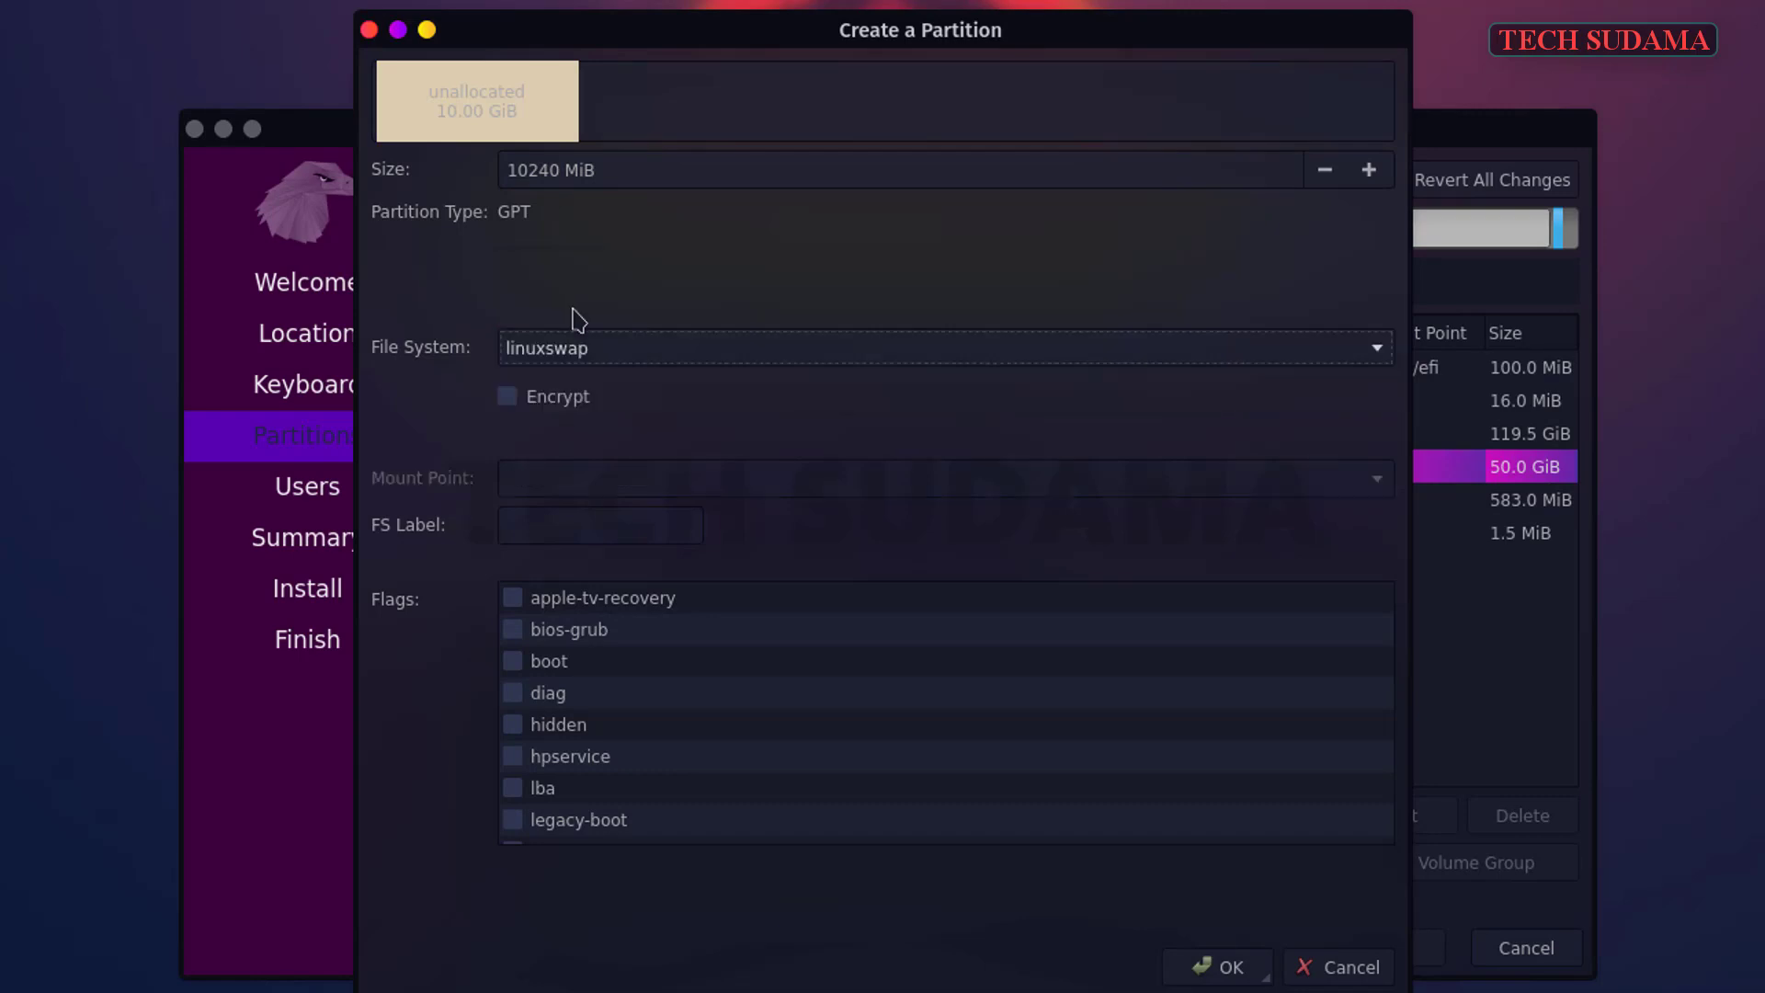
left_click_drag(1391, 673, 527, 835)
left_click(520, 824)
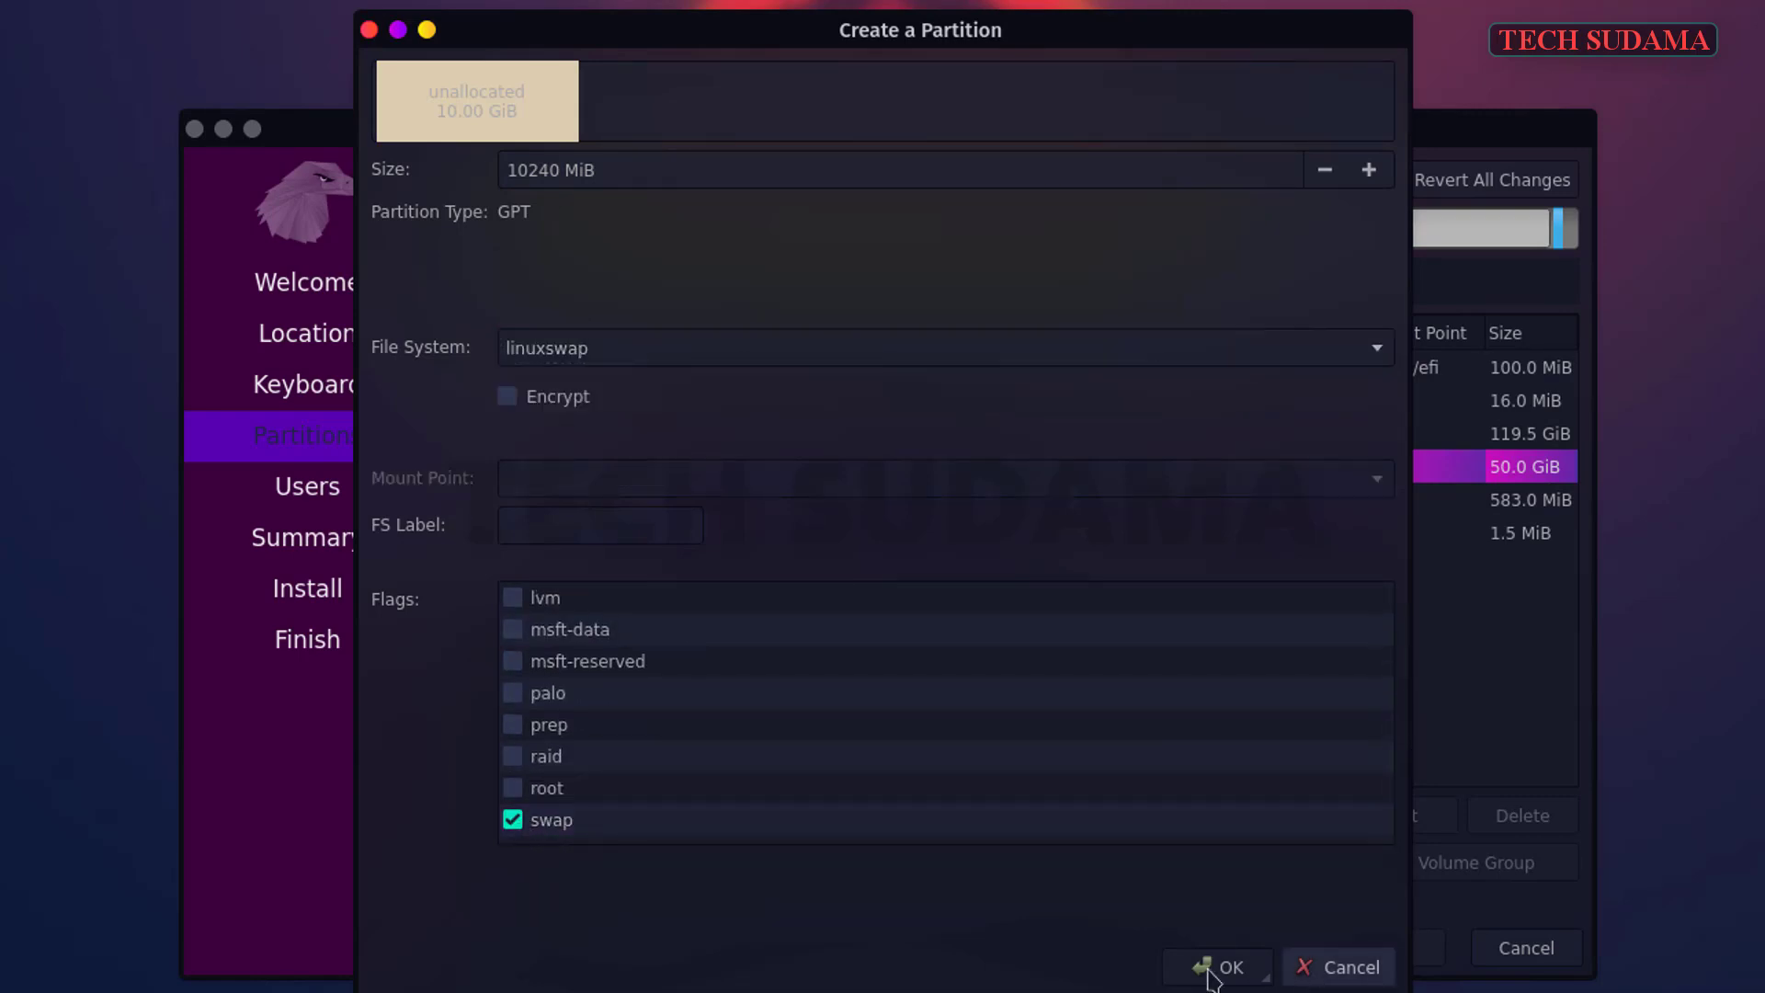
left_click(1221, 966)
left_click(1122, 430)
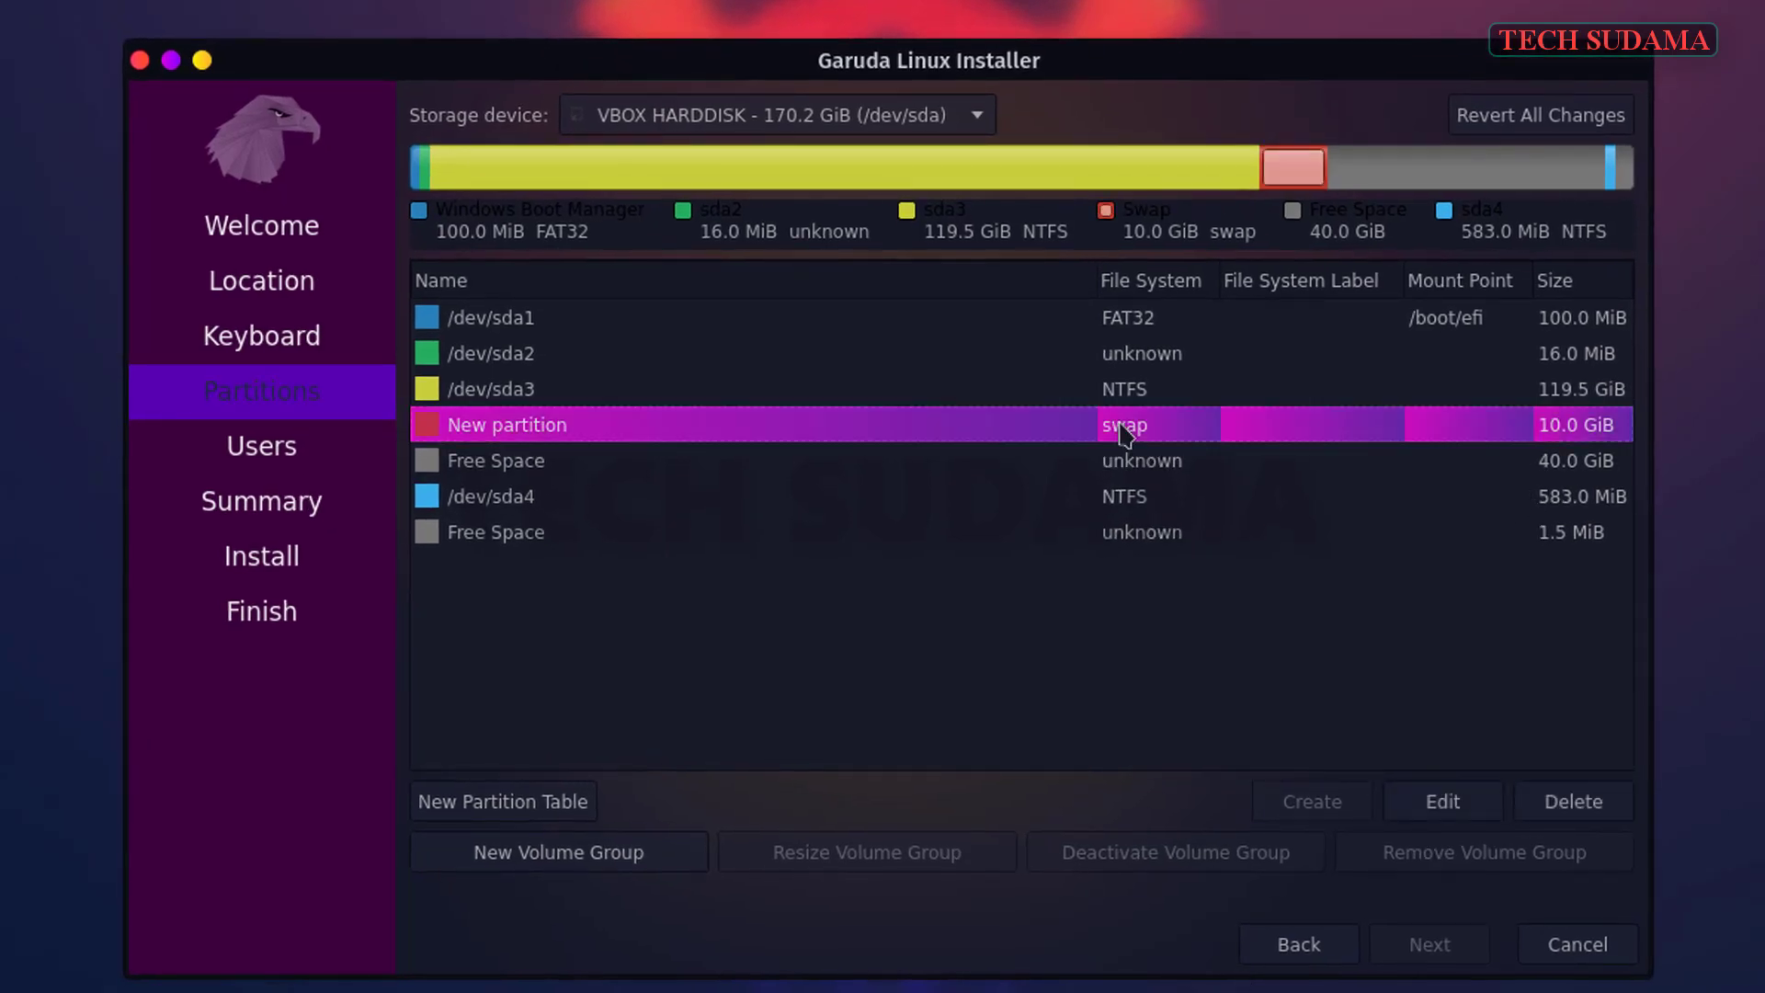
- Create a btrfs partition from the remaining 40 GiB, mounted at / with the root flag
left_click(1423, 452)
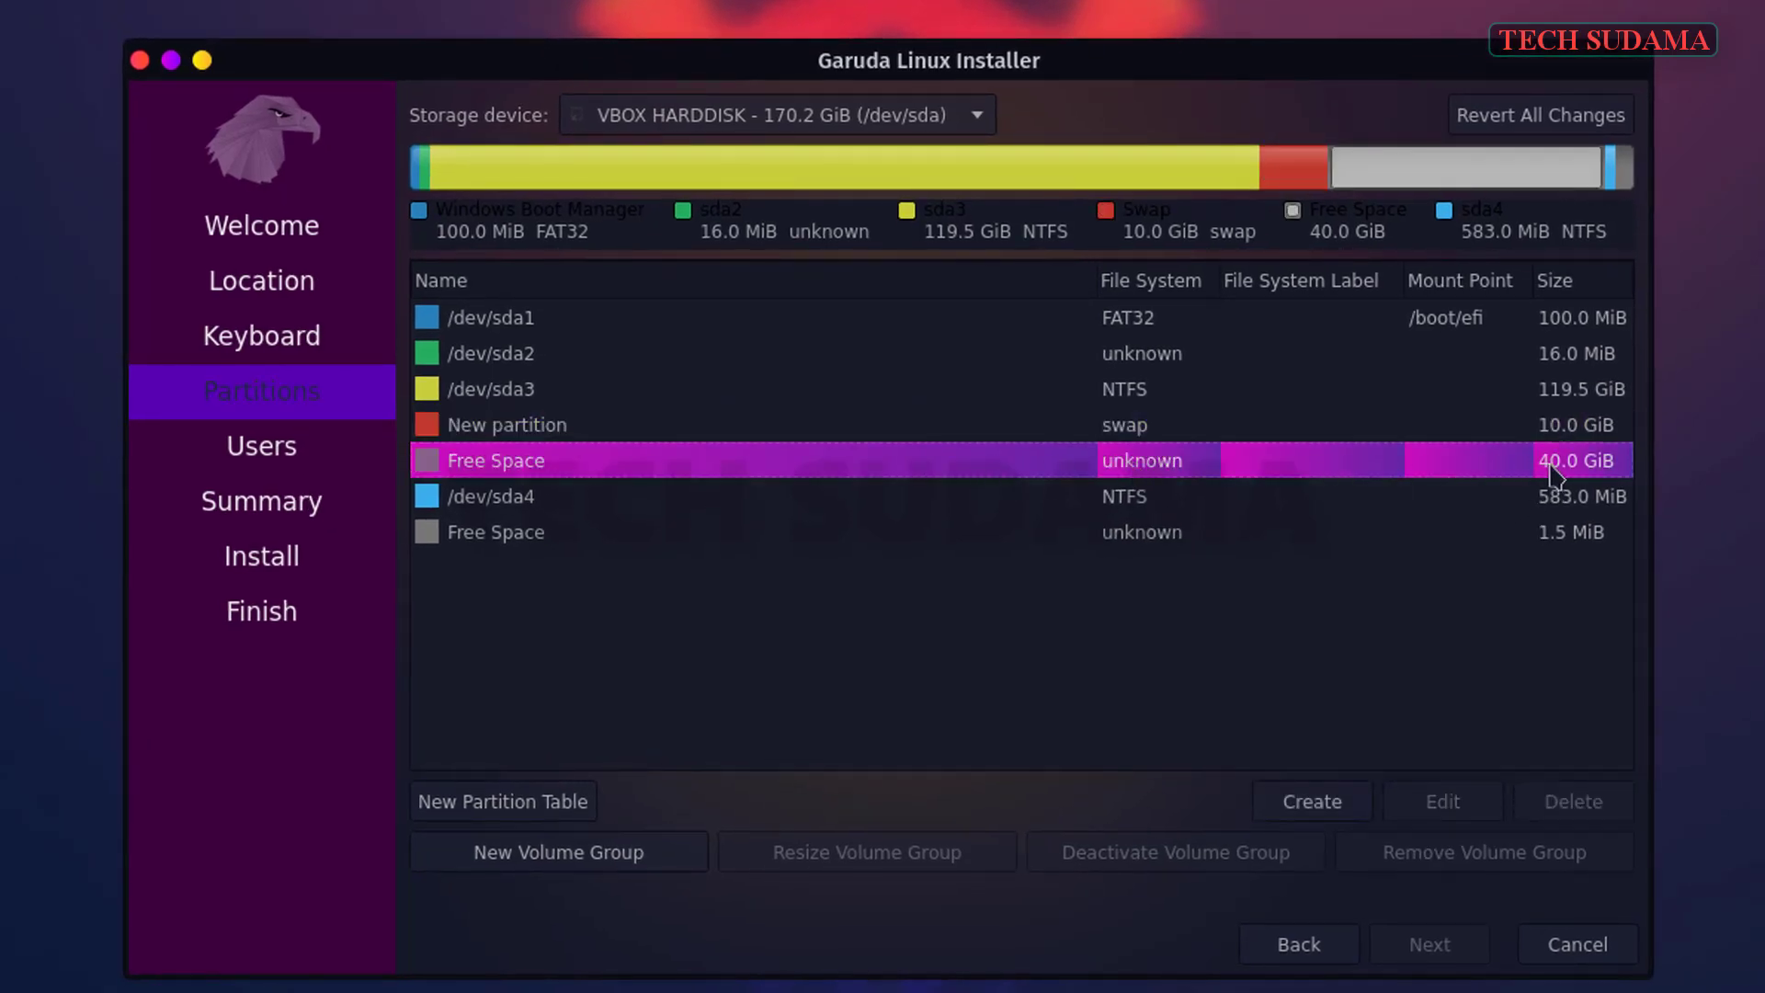
left_click(1322, 811)
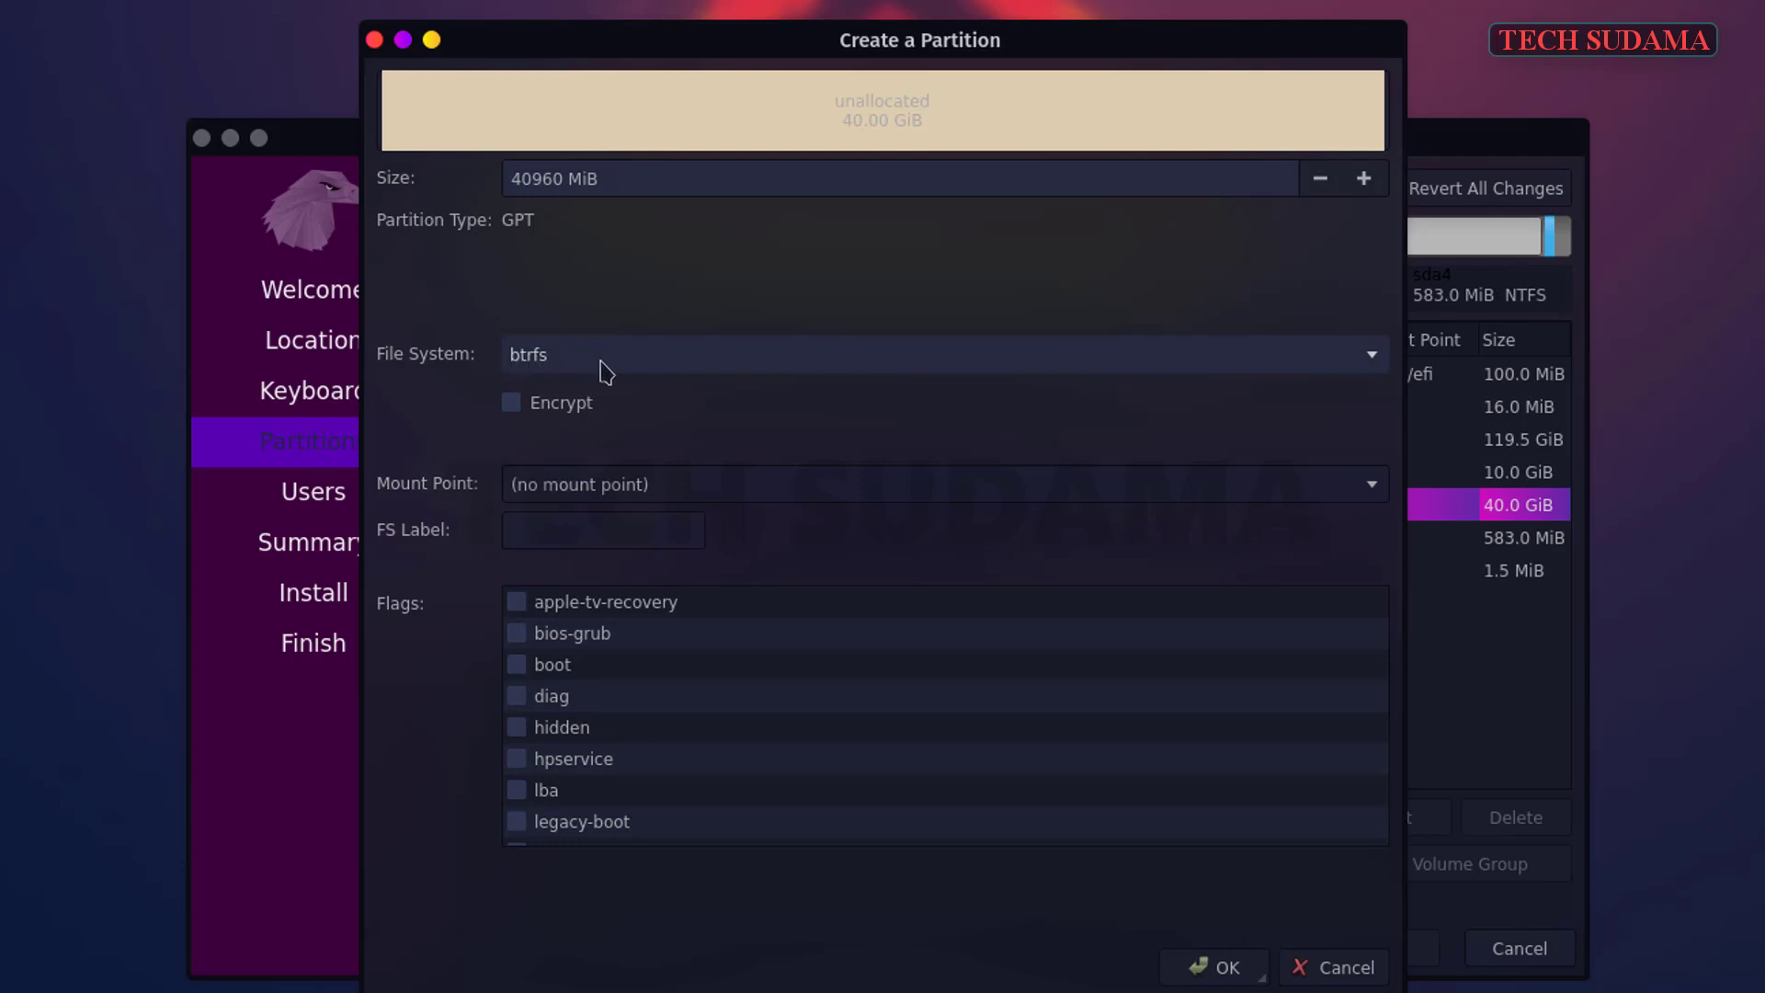
left_click(1375, 497)
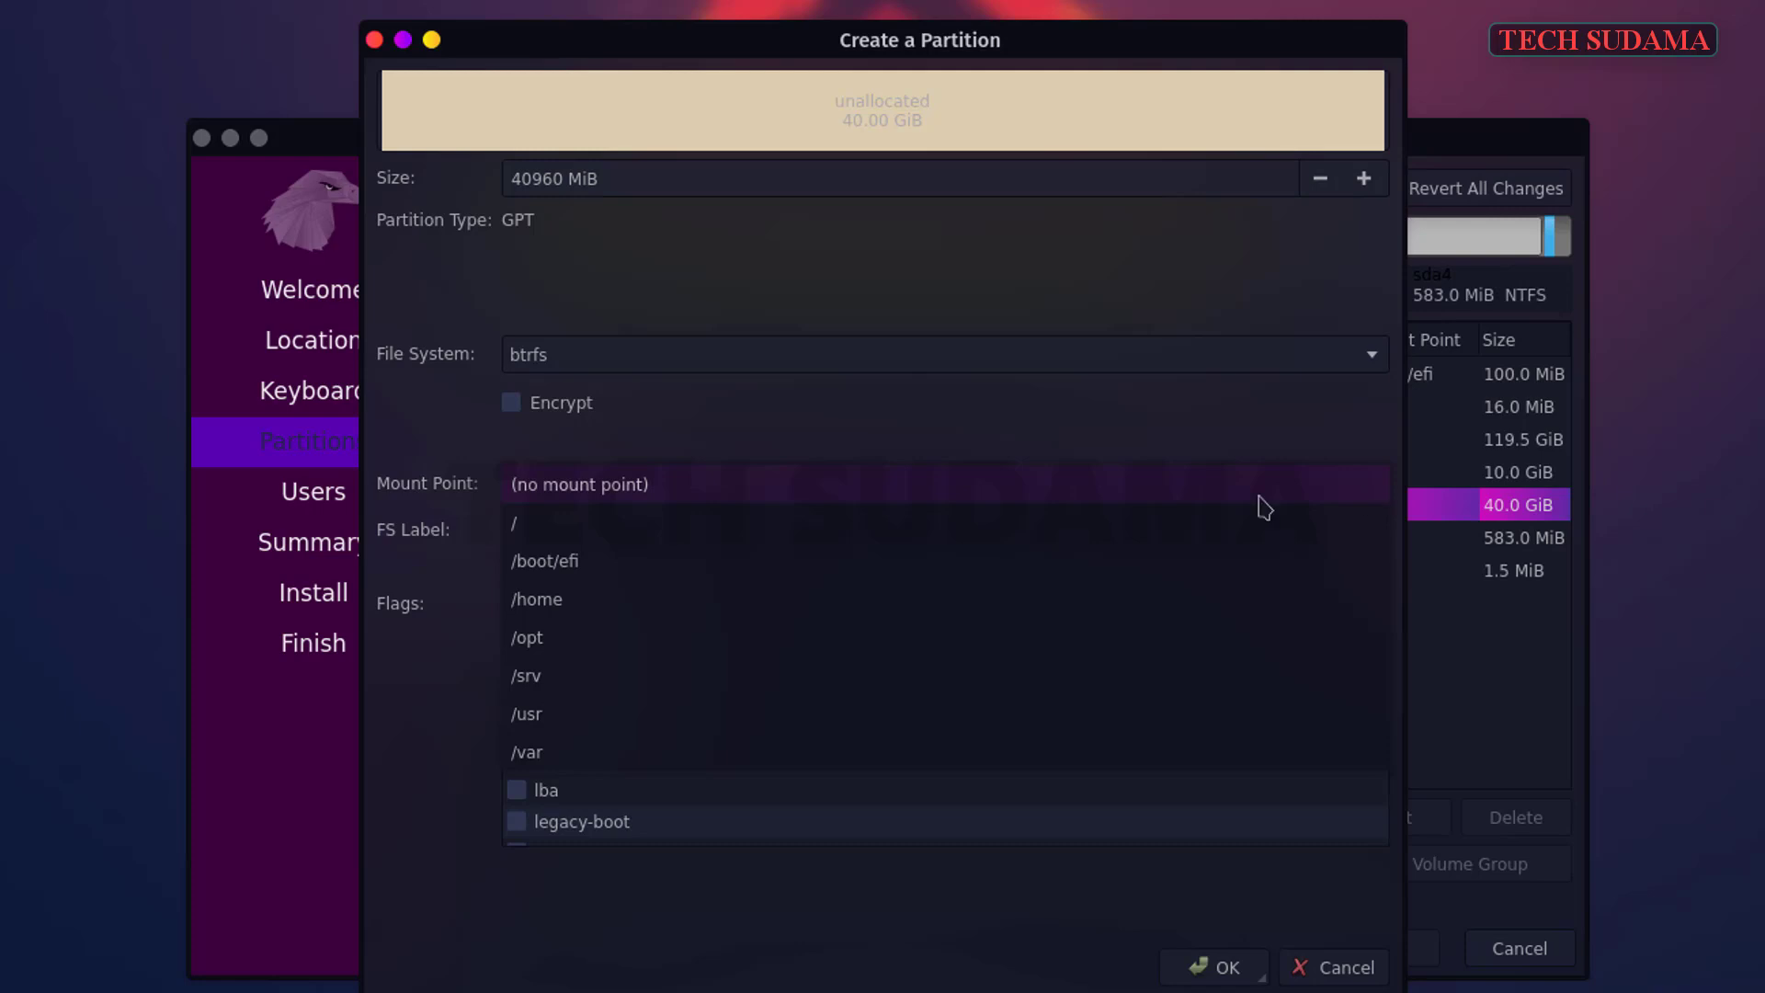
left_click(555, 531)
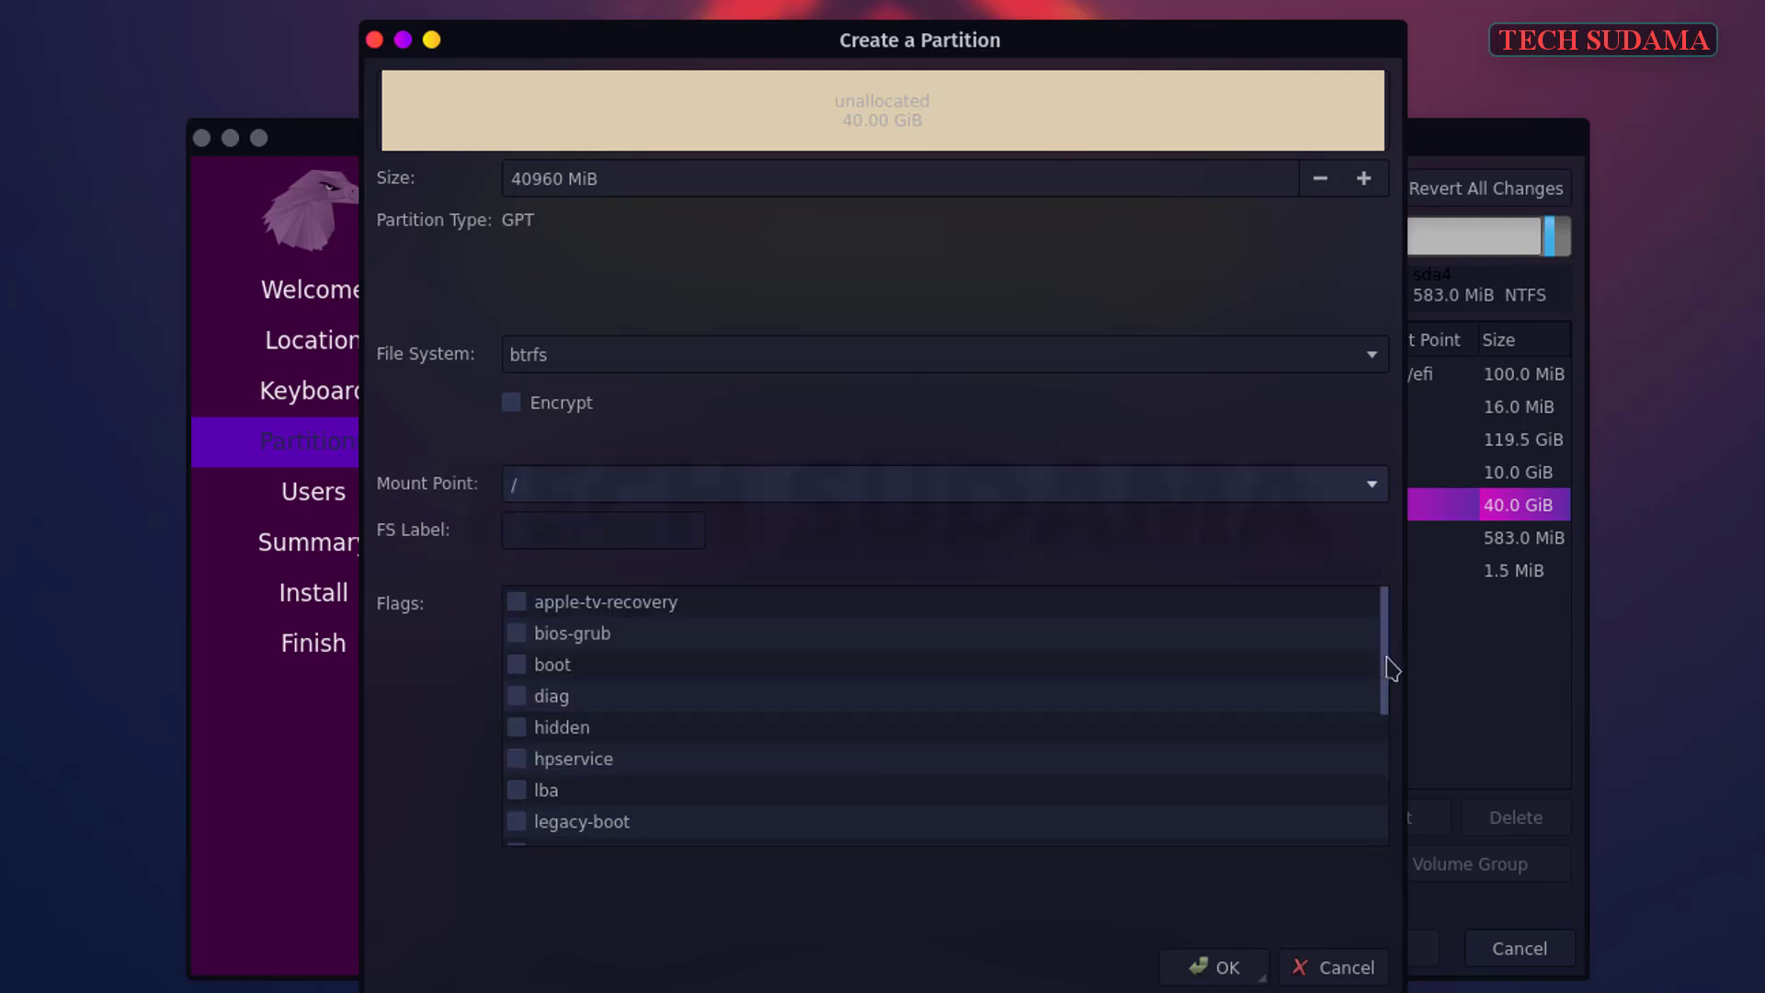
left_click_drag(1390, 668, 555, 815)
left_click(516, 792)
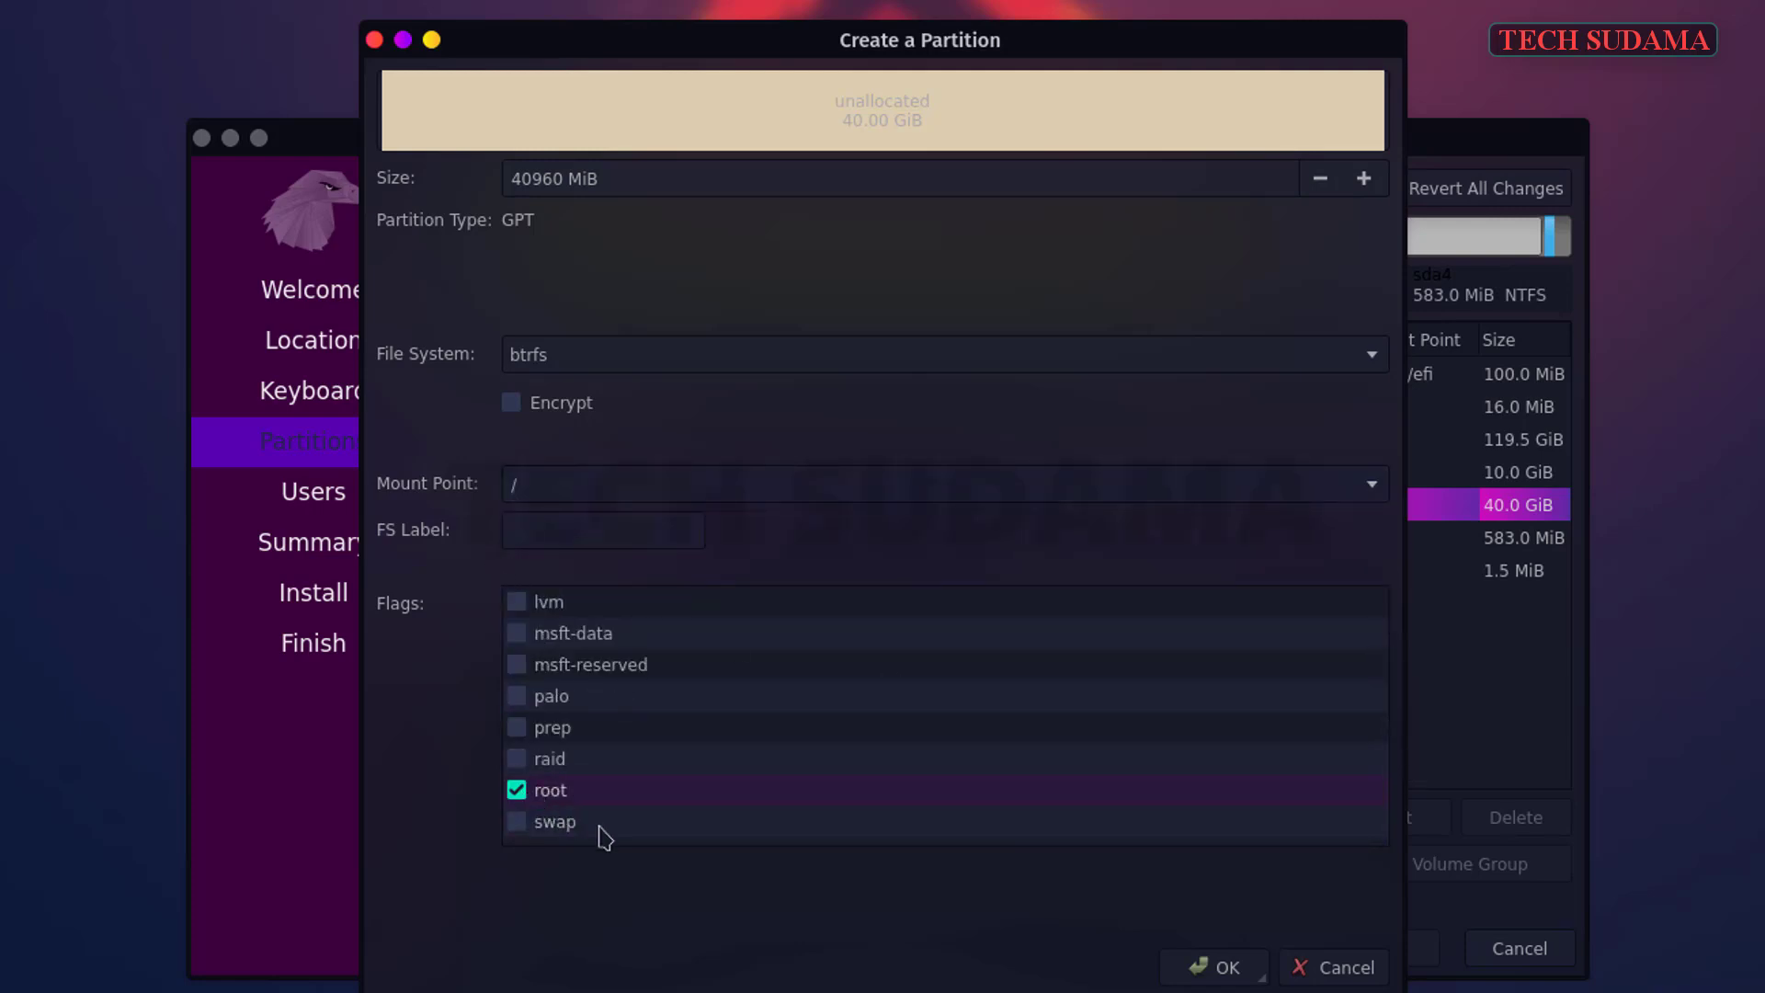
left_click(1225, 970)
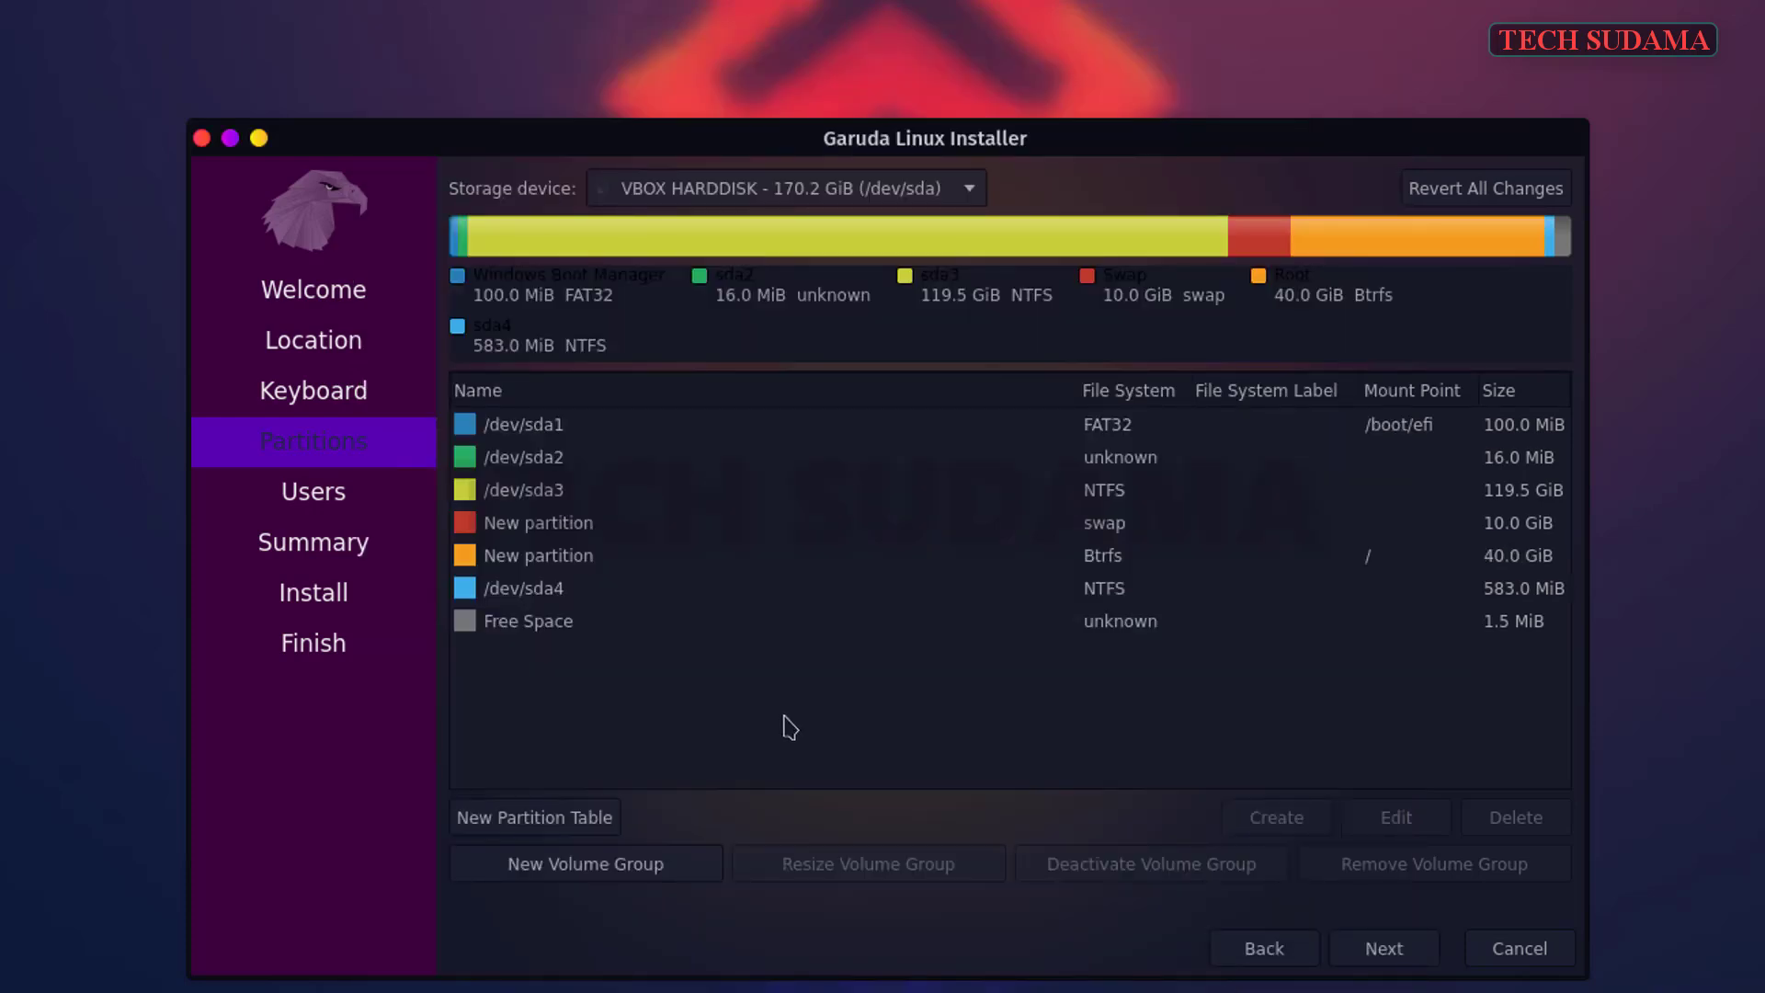
left_click(1103, 527)
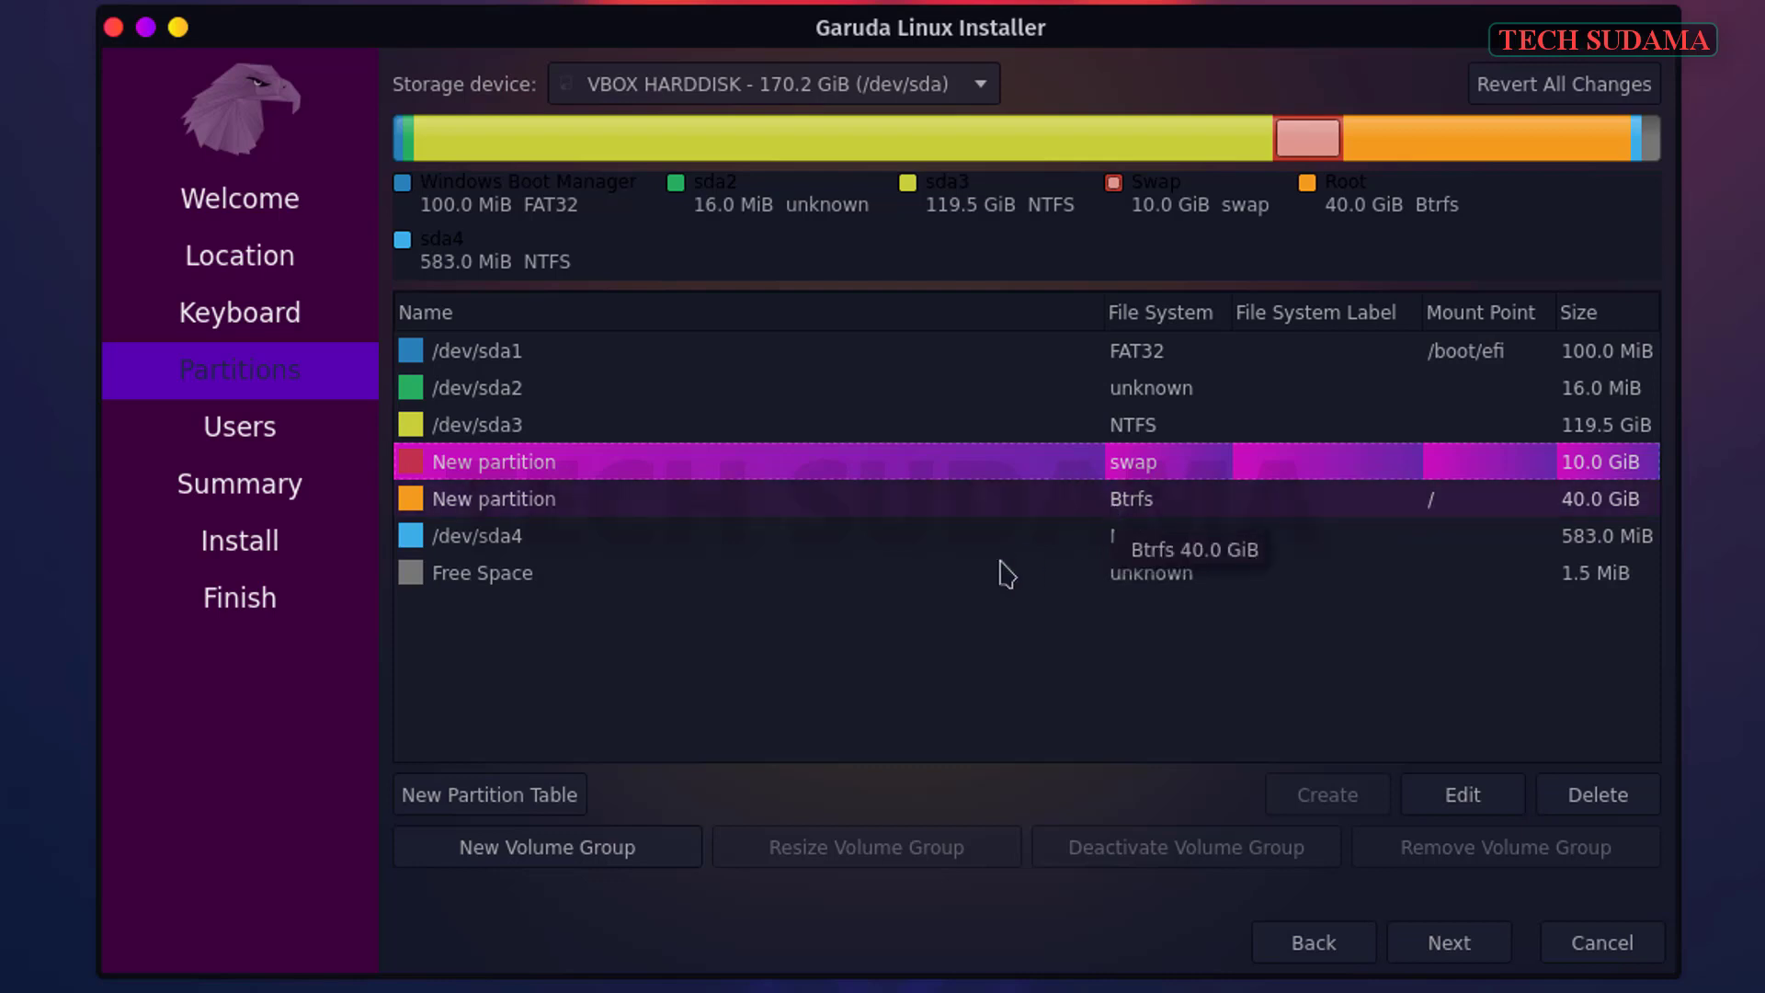
left_click(1579, 502)
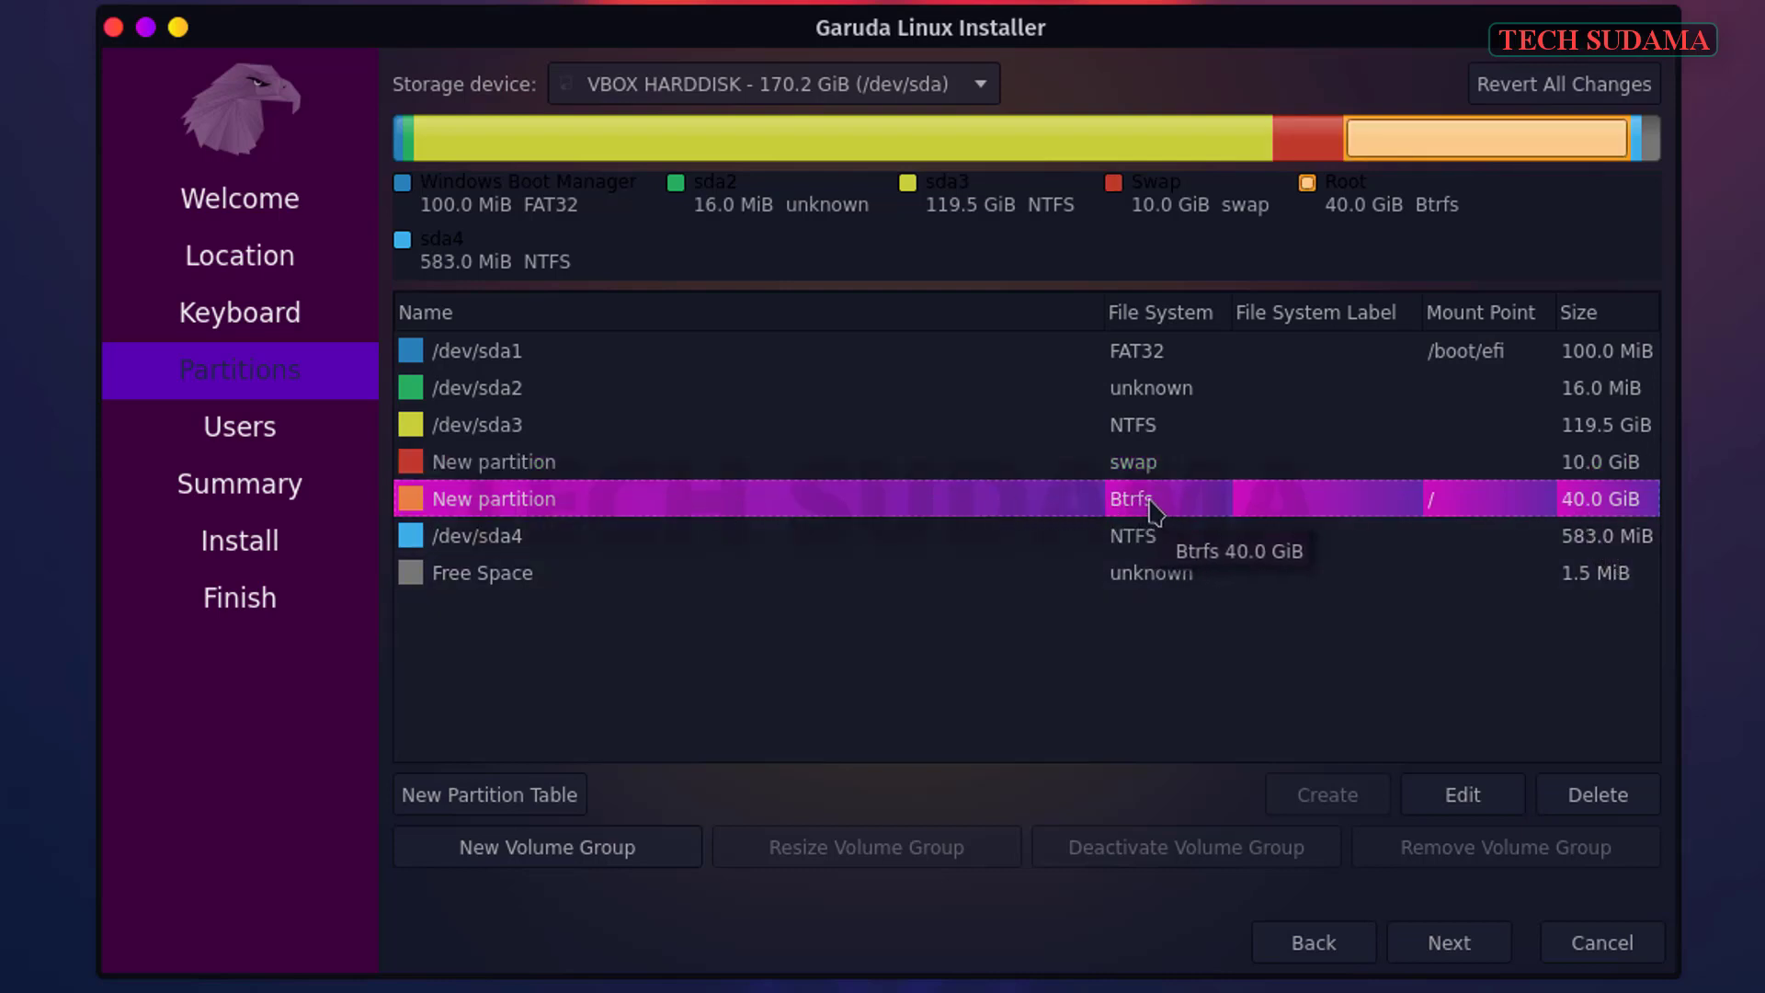
- Dismiss the EFI warning, then enter the user's name, login, computer name and account password
left_click(1460, 951)
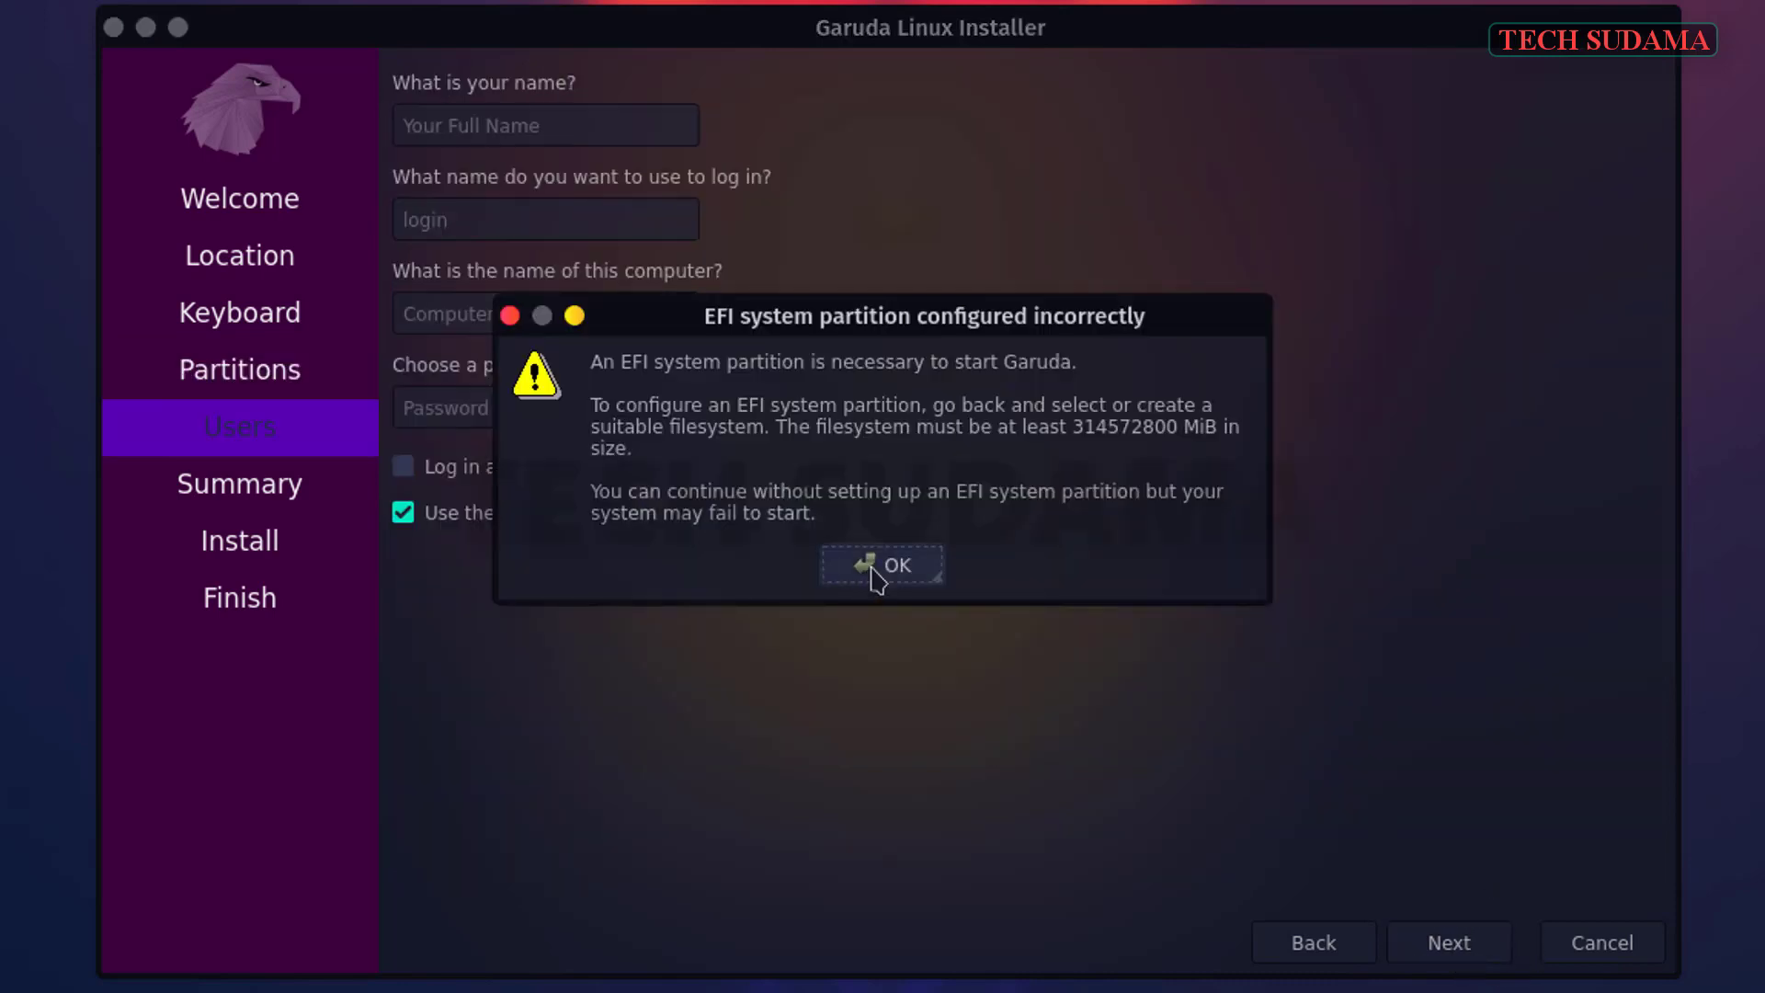
left_click(880, 577)
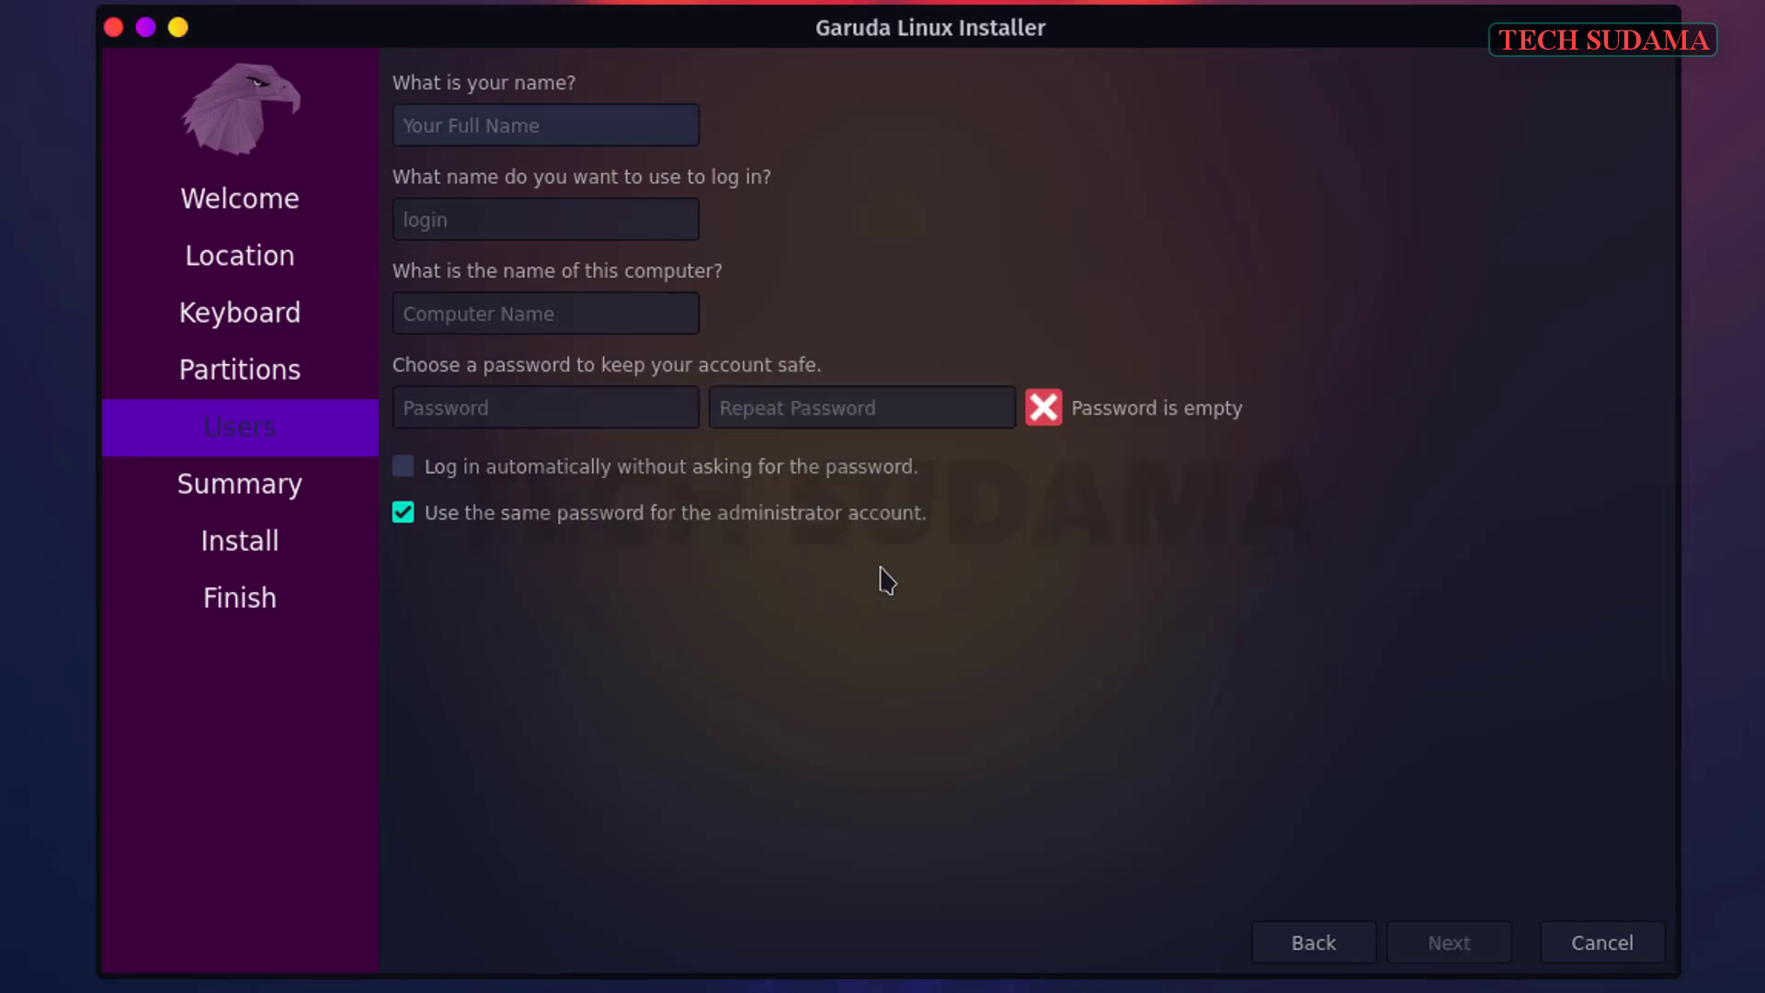
type("TecSudama")
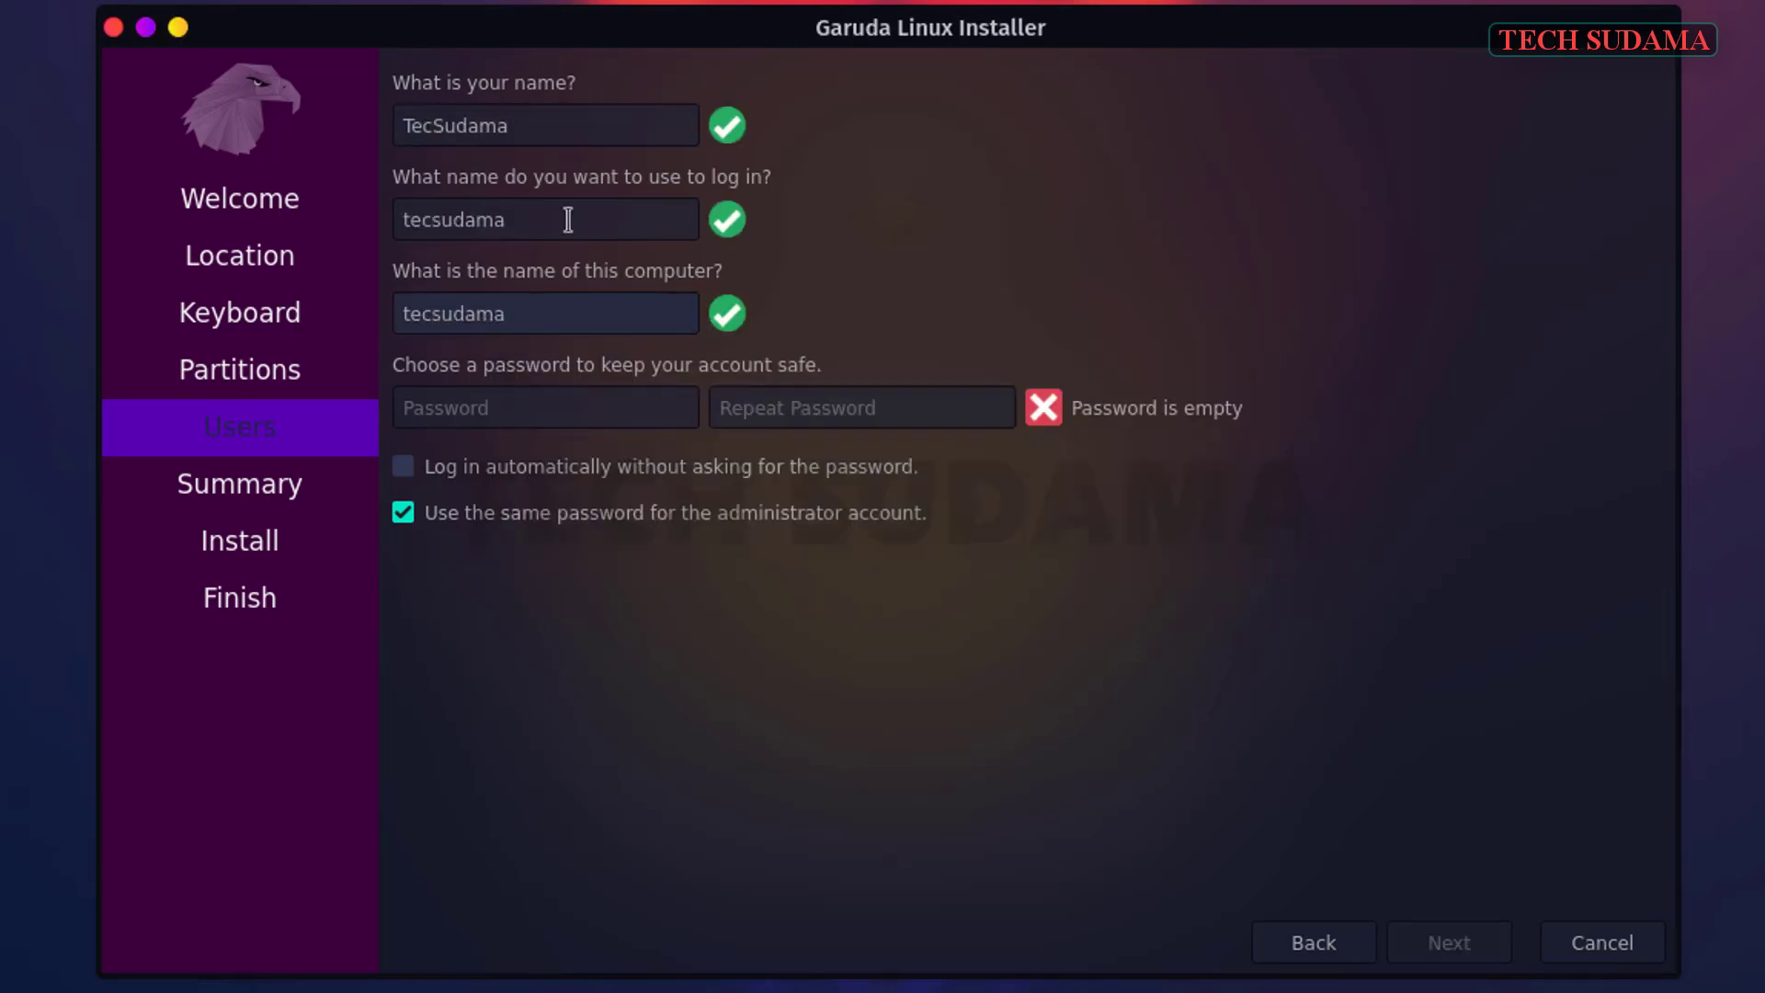
left_click(568, 327)
left_click(586, 412)
type("1234")
key("Tab")
type("1234")
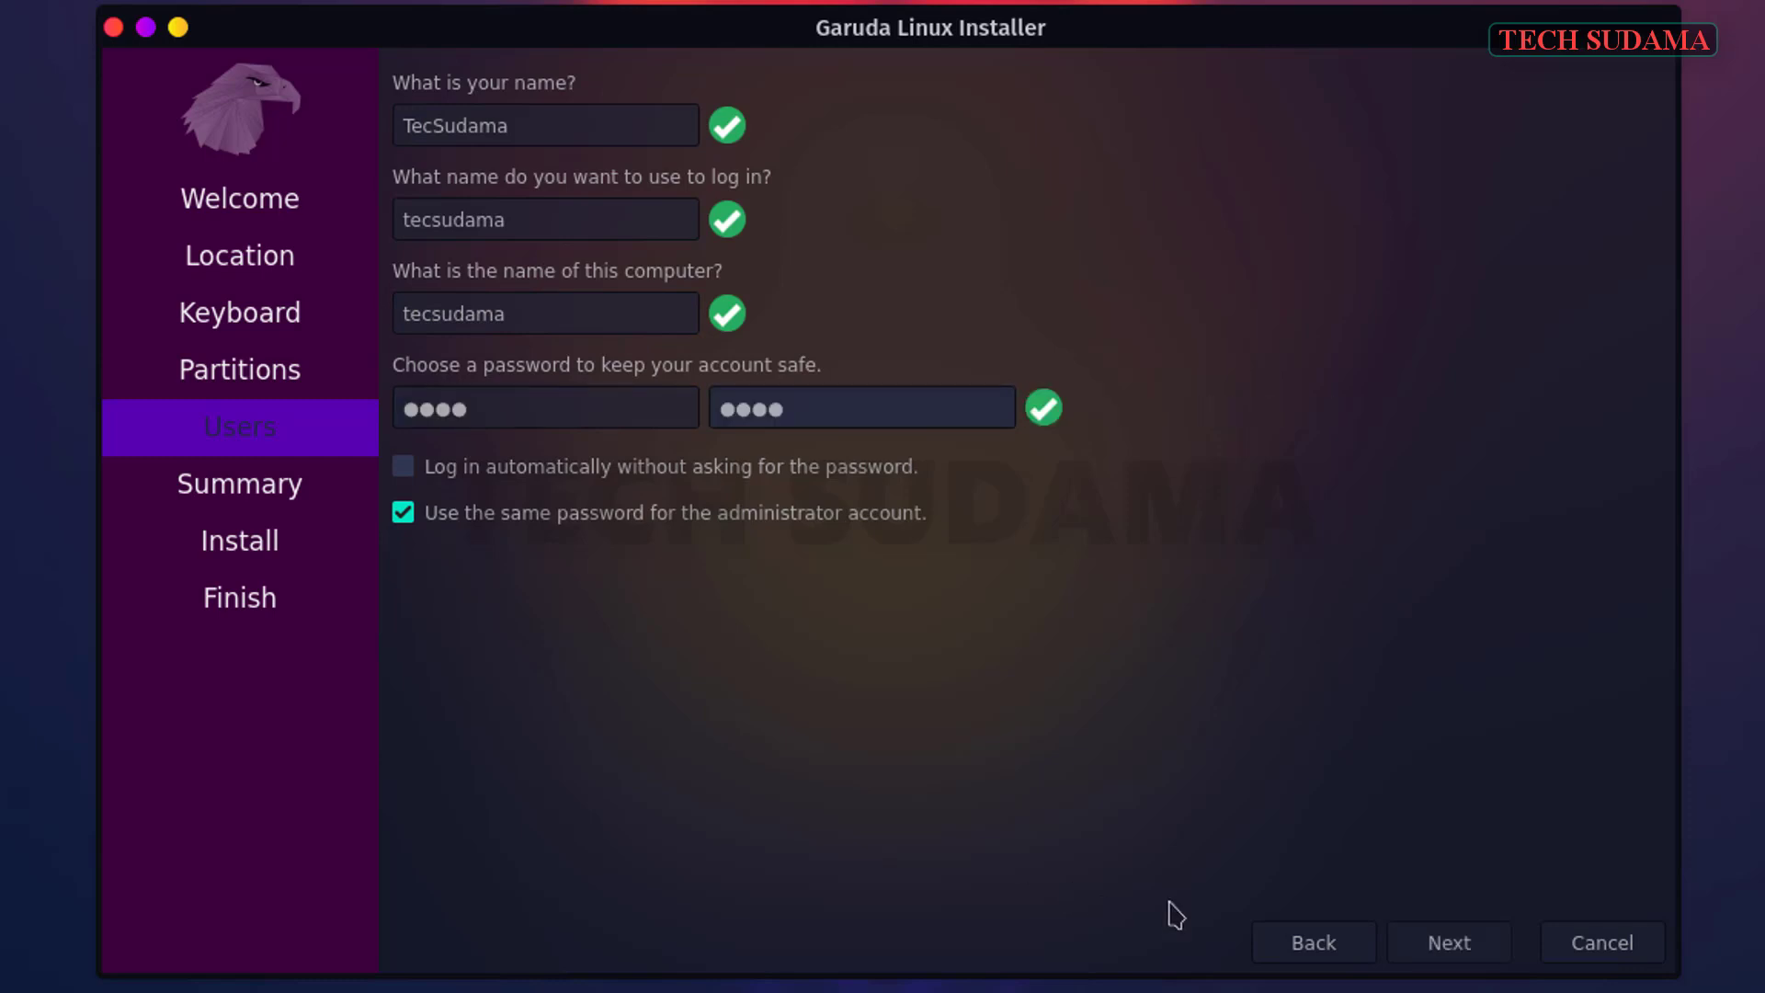
left_click(1441, 951)
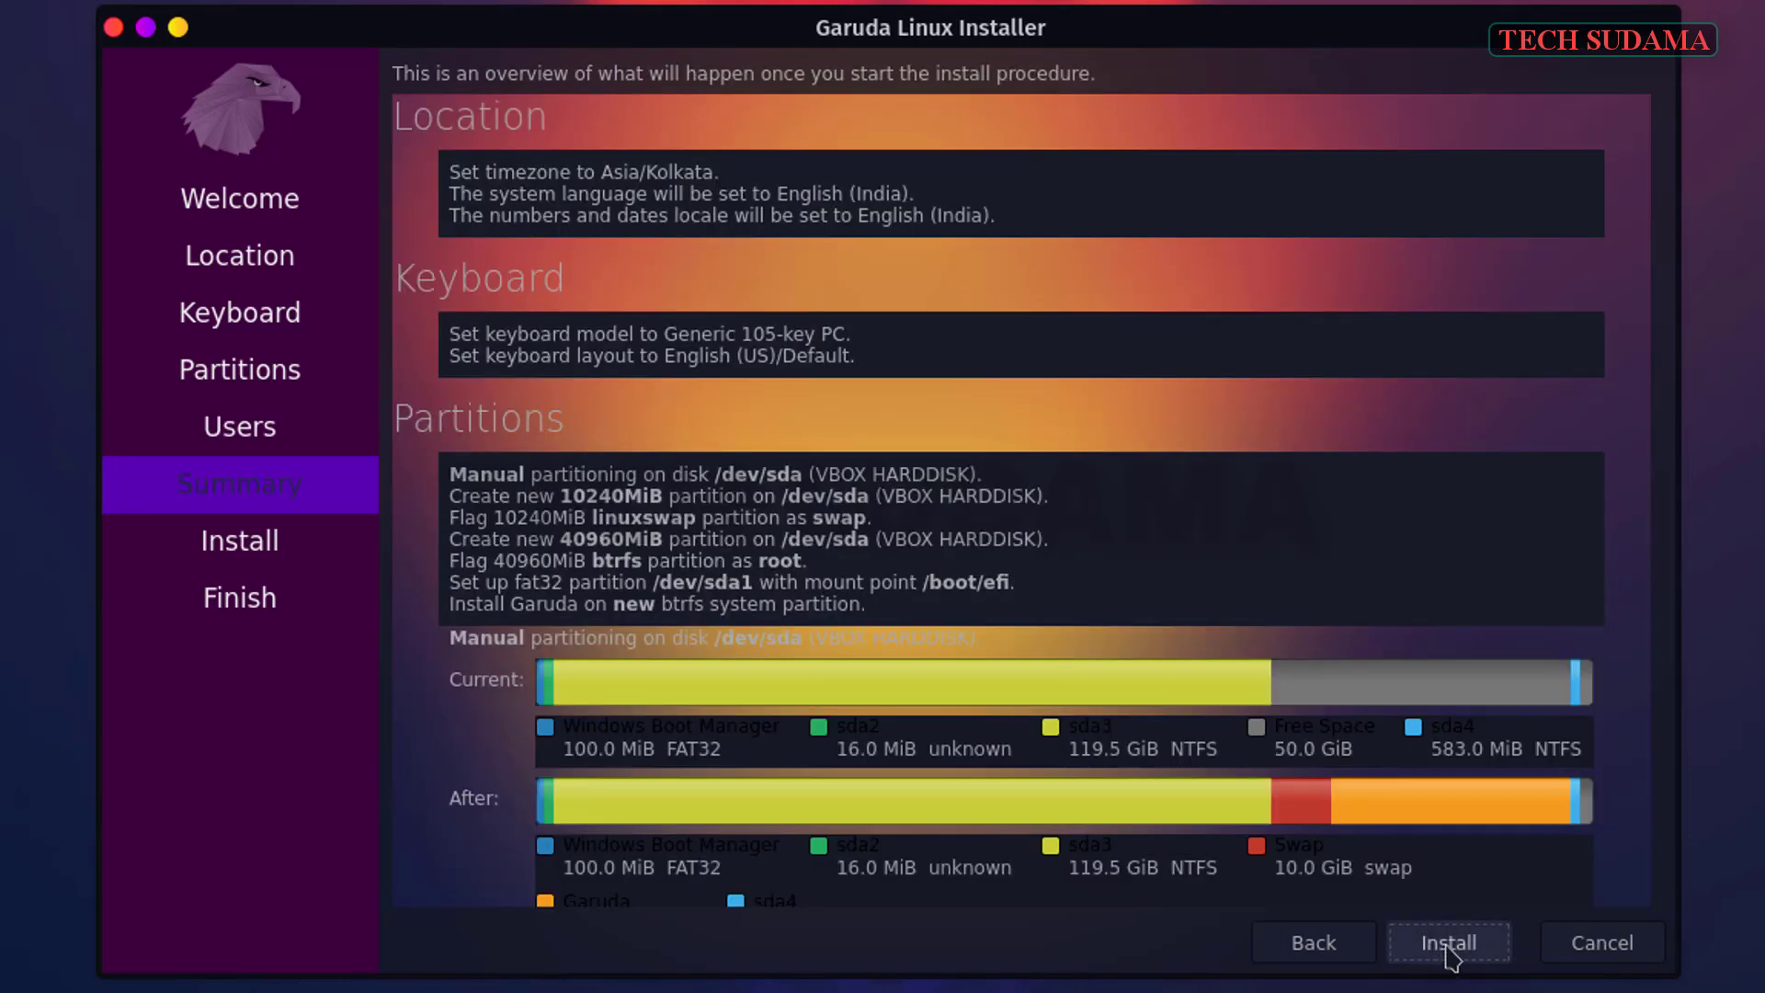
- Install Garuda now with the planned disk changes and restart once installation finishes
left_click(1439, 949)
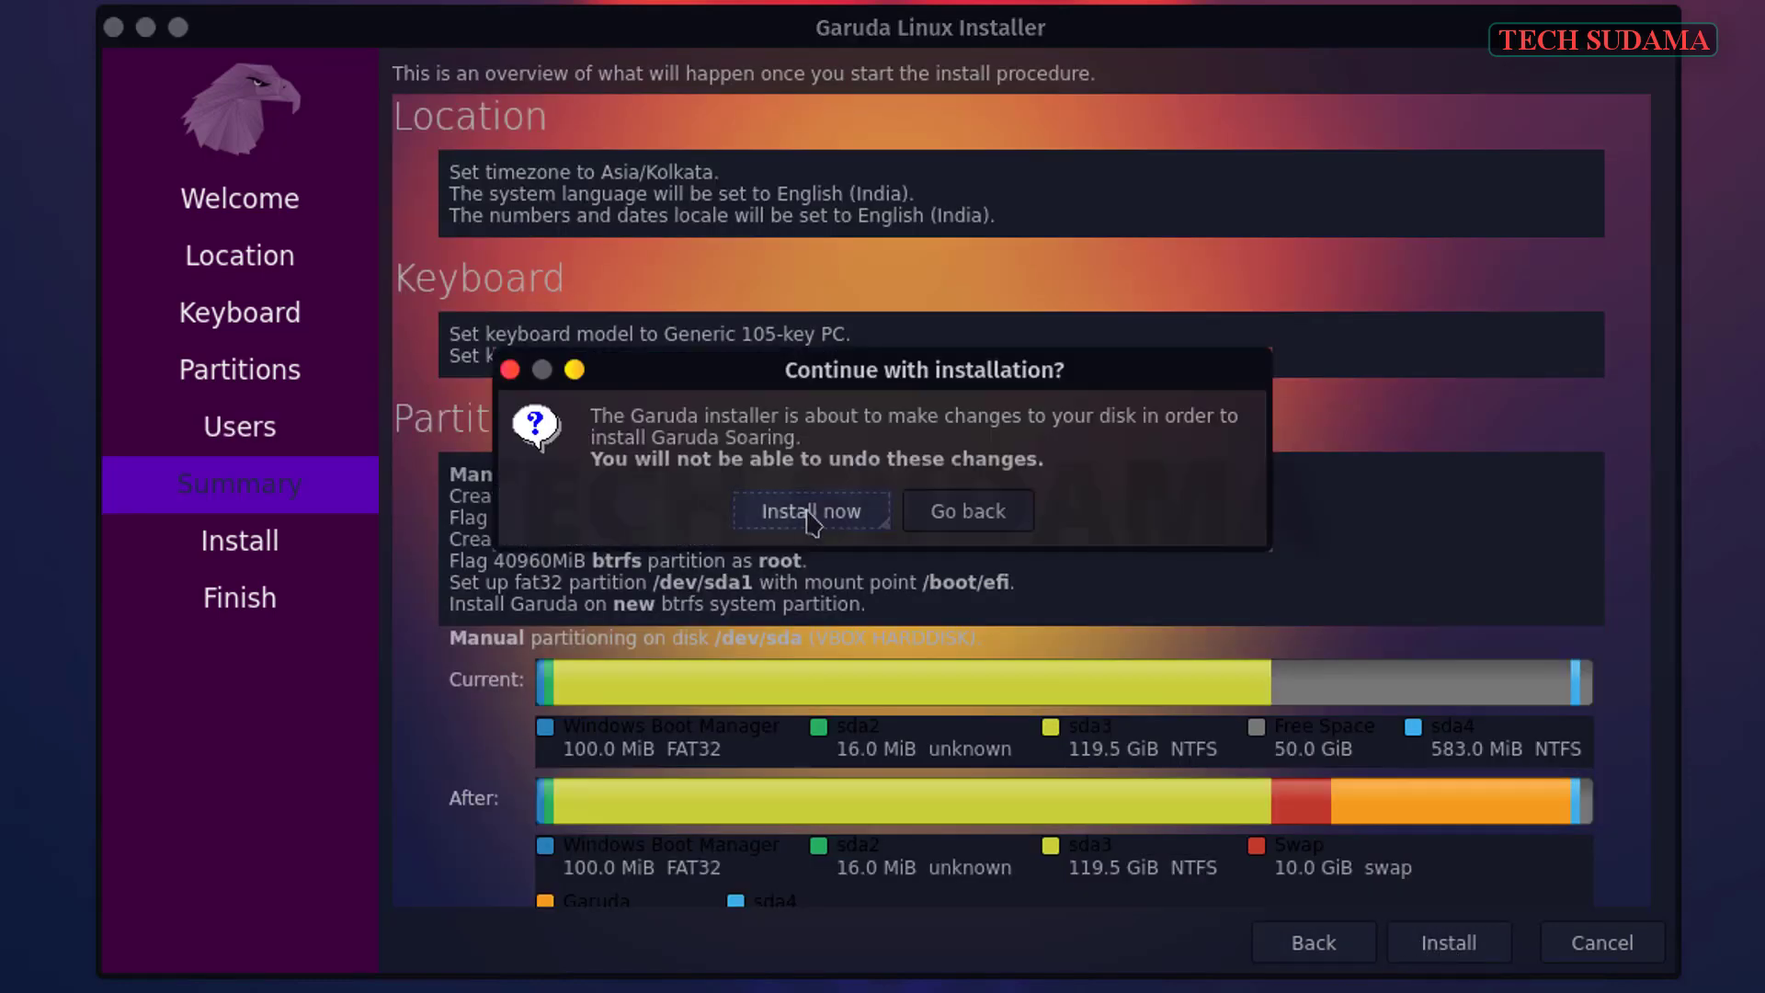
left_click(811, 517)
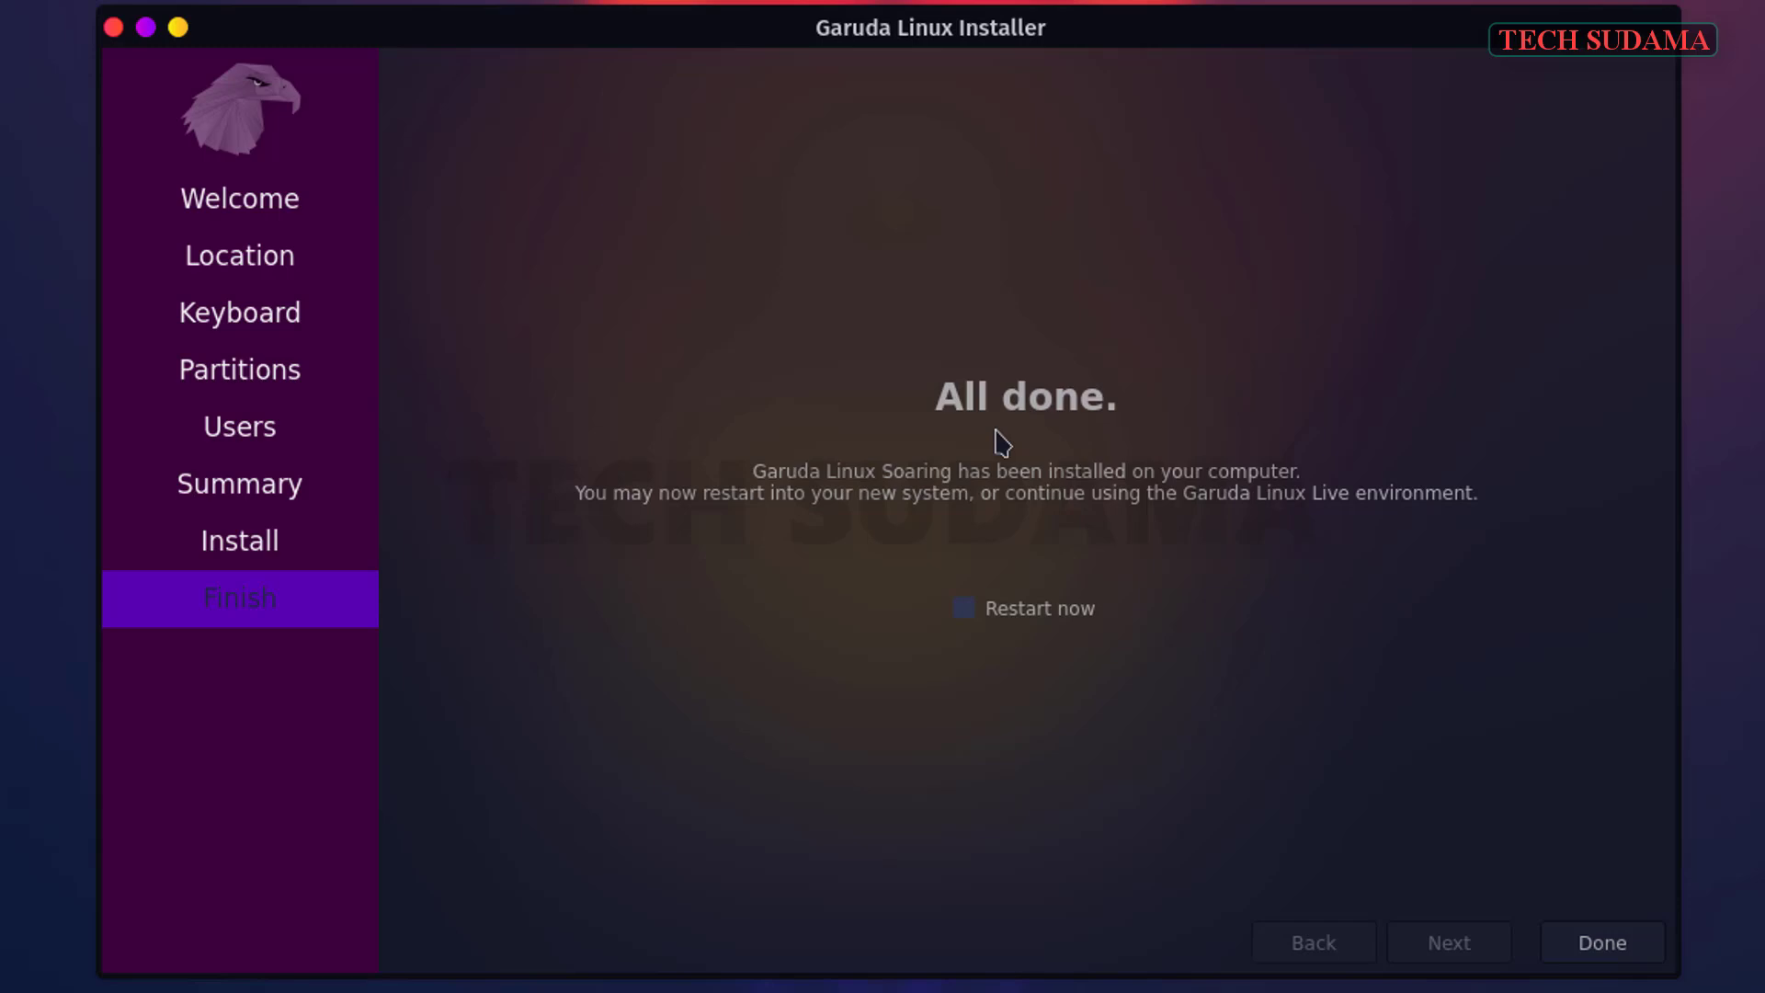
left_click(966, 611)
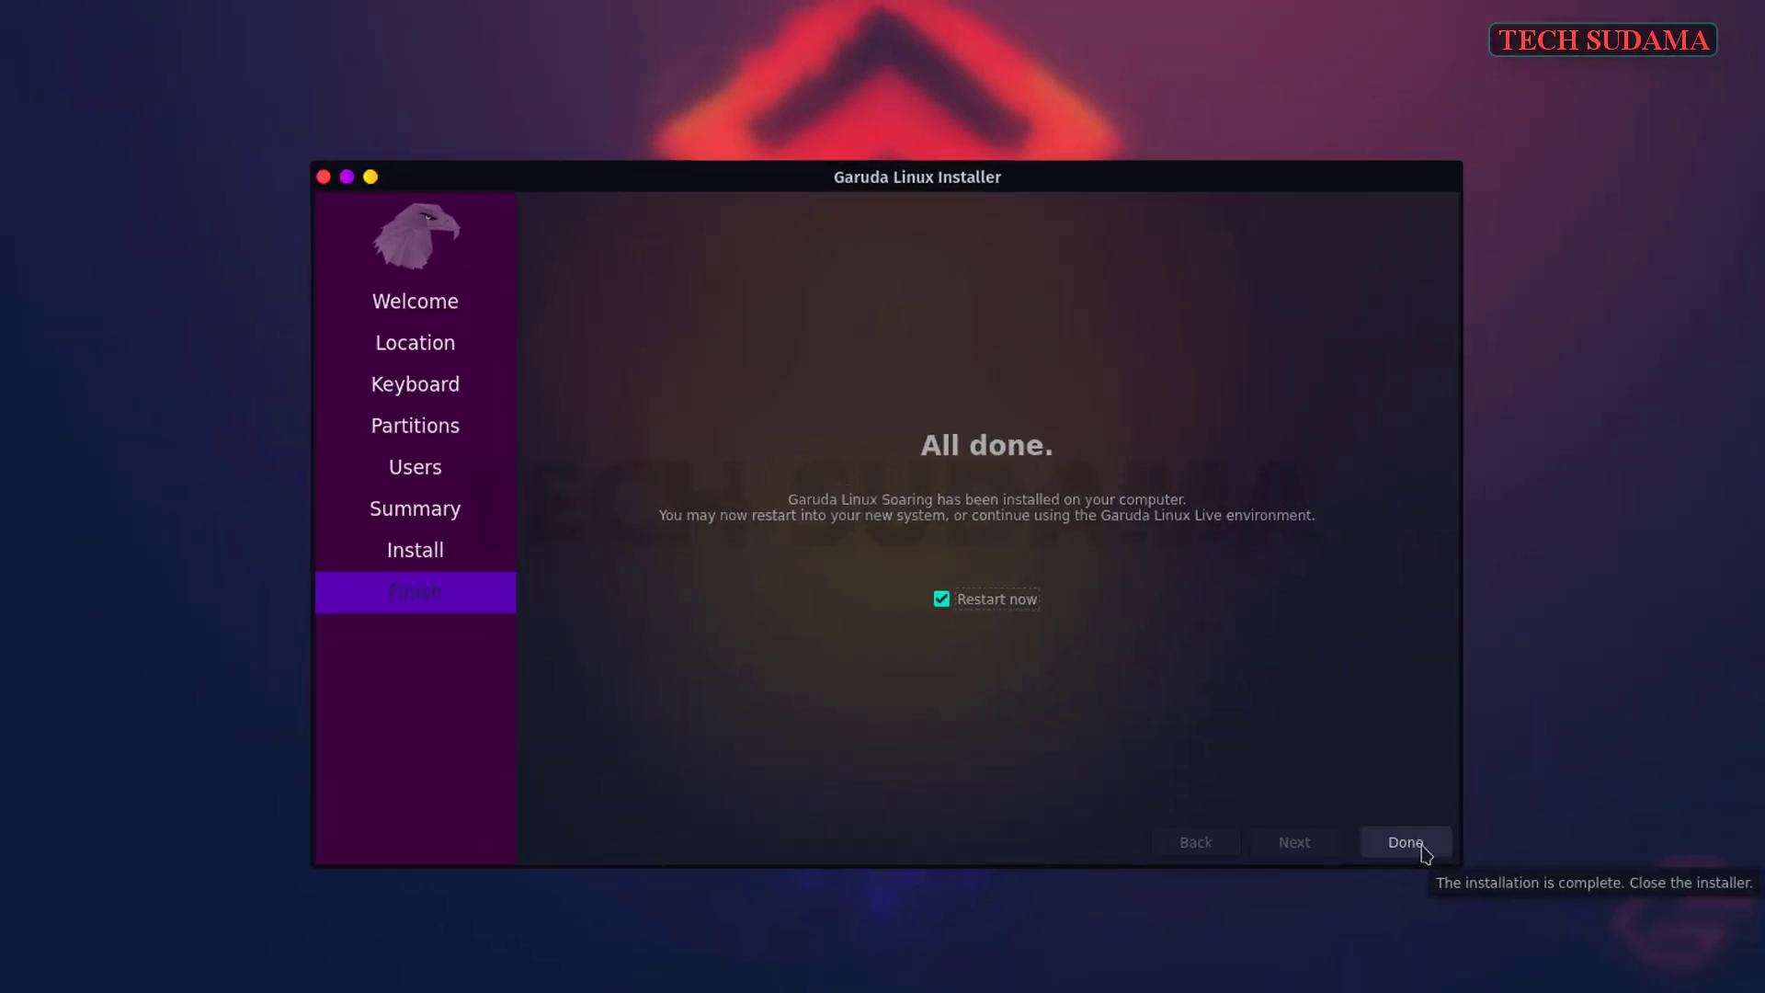
left_click(1603, 944)
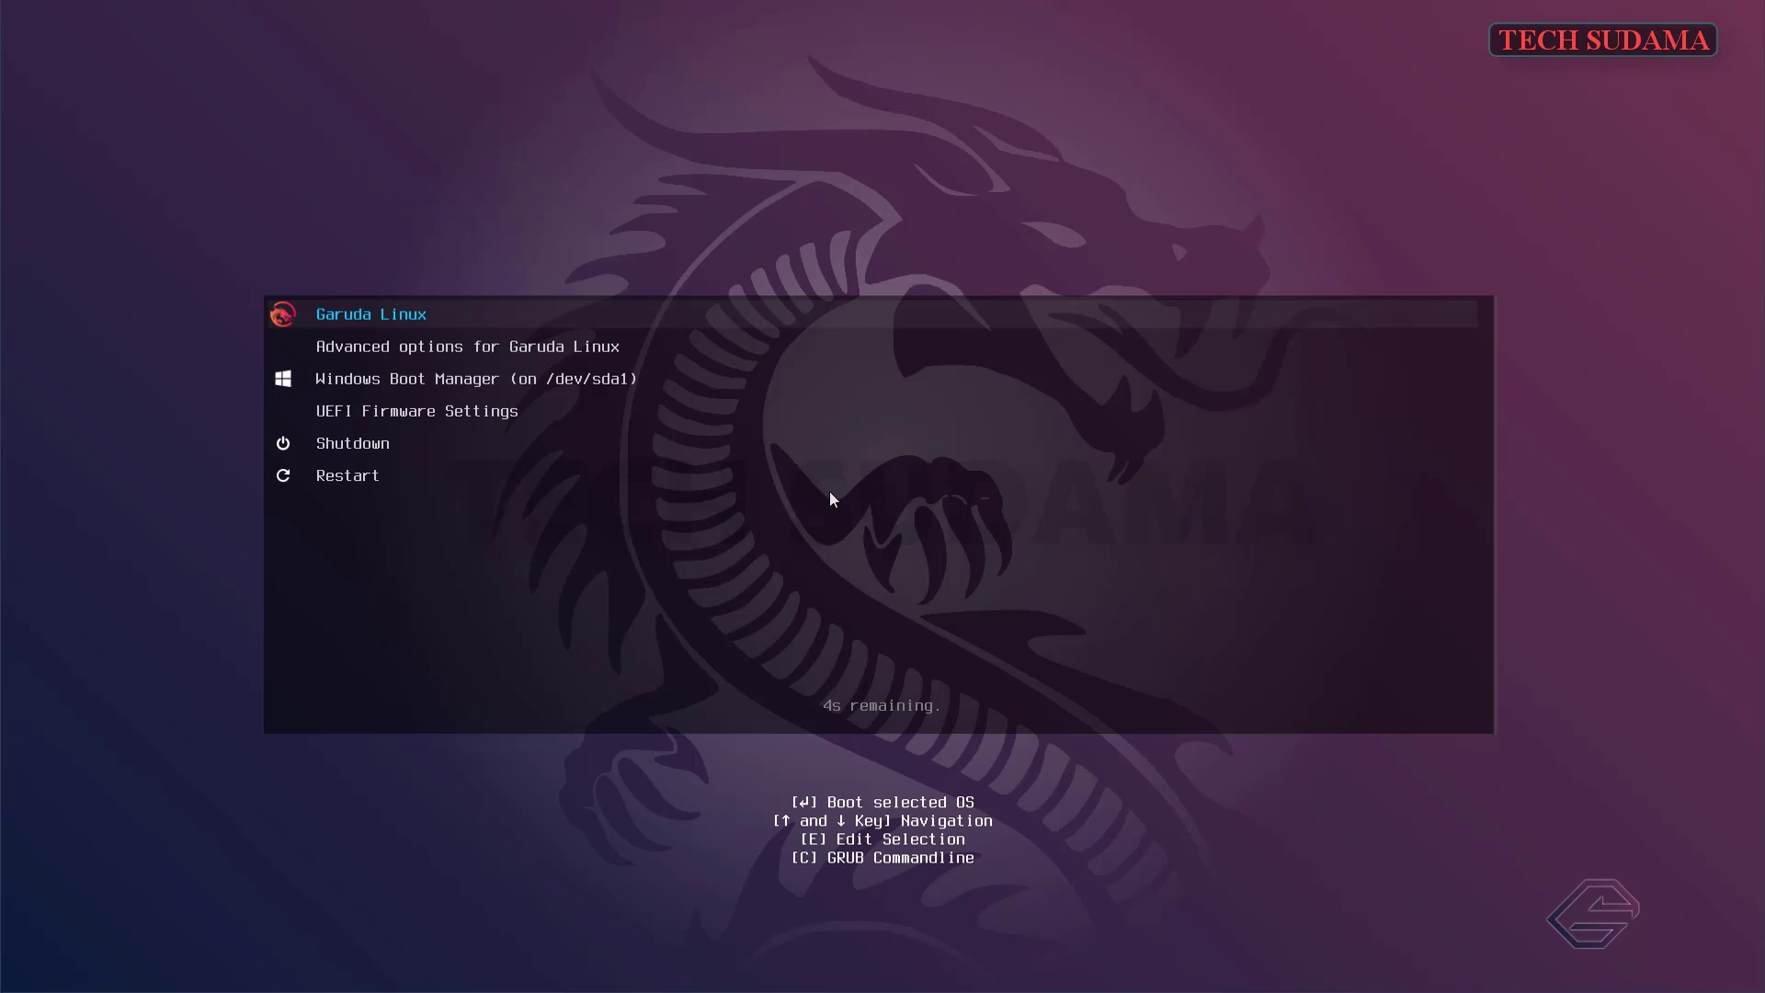
- Browse the GRUB entries (Windows Boot Manager, UEFI Firmware Settings), then boot Garuda Linux
key("Down")
key("Down")
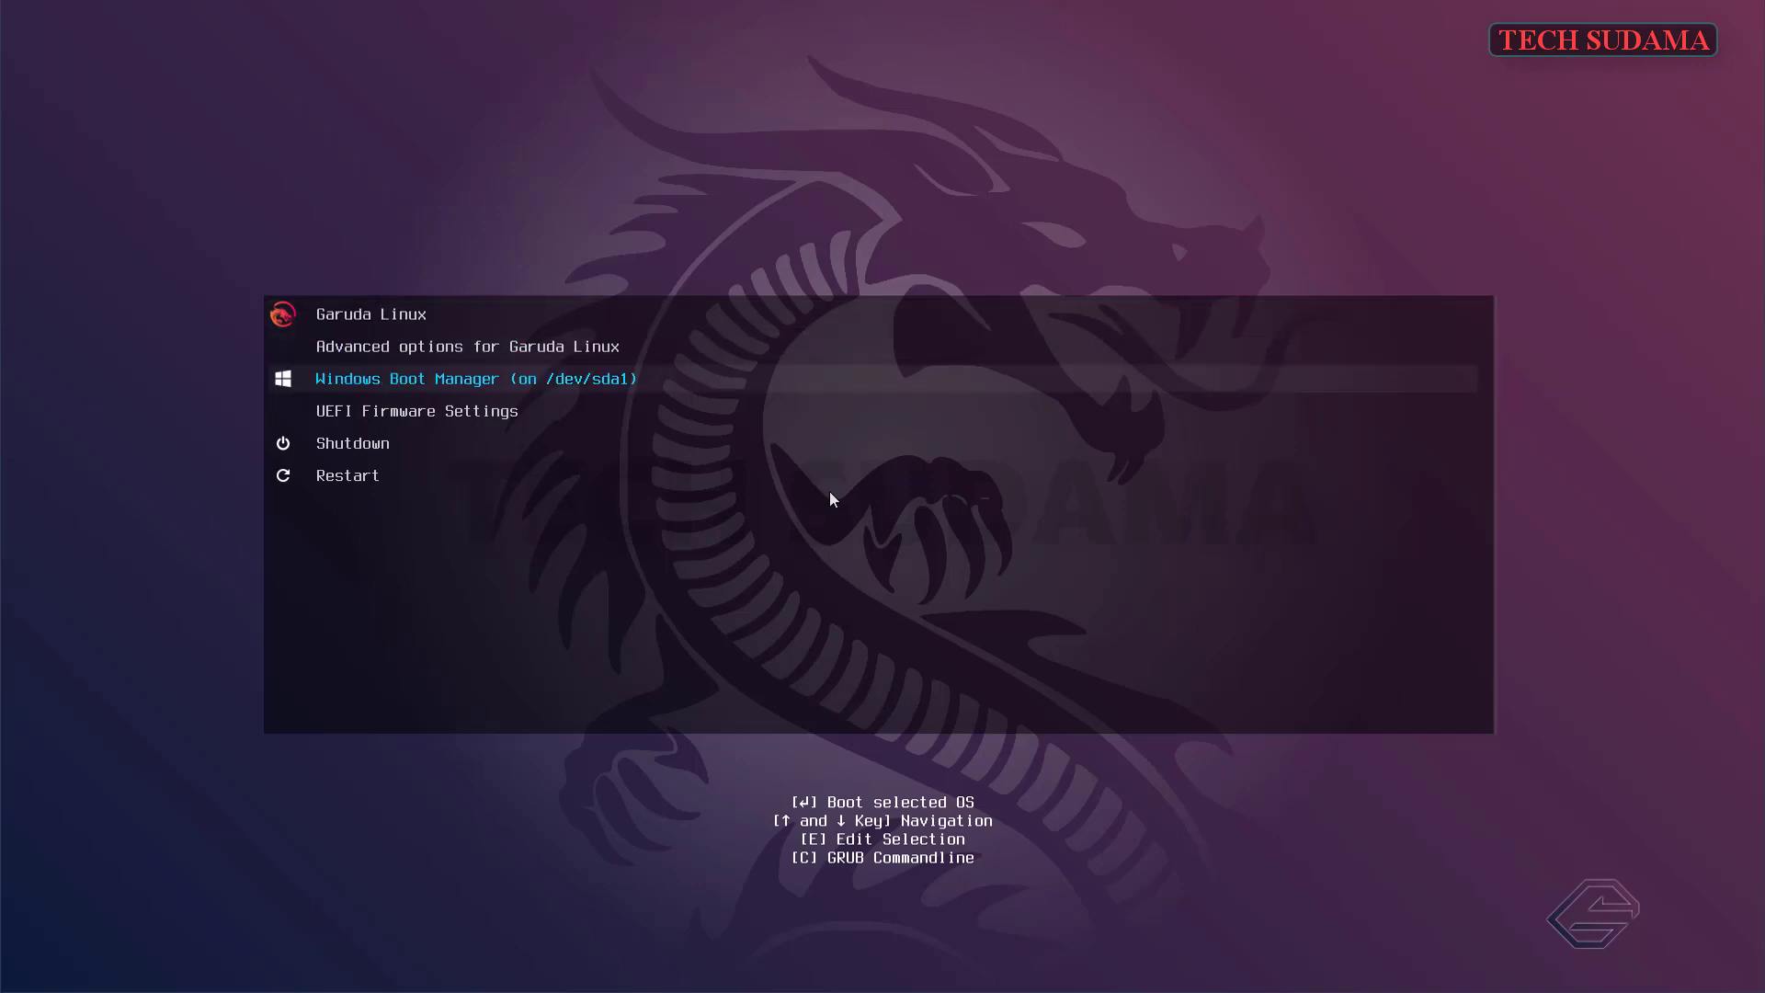
key("Down")
key("Up")
key("Up")
key("Up")
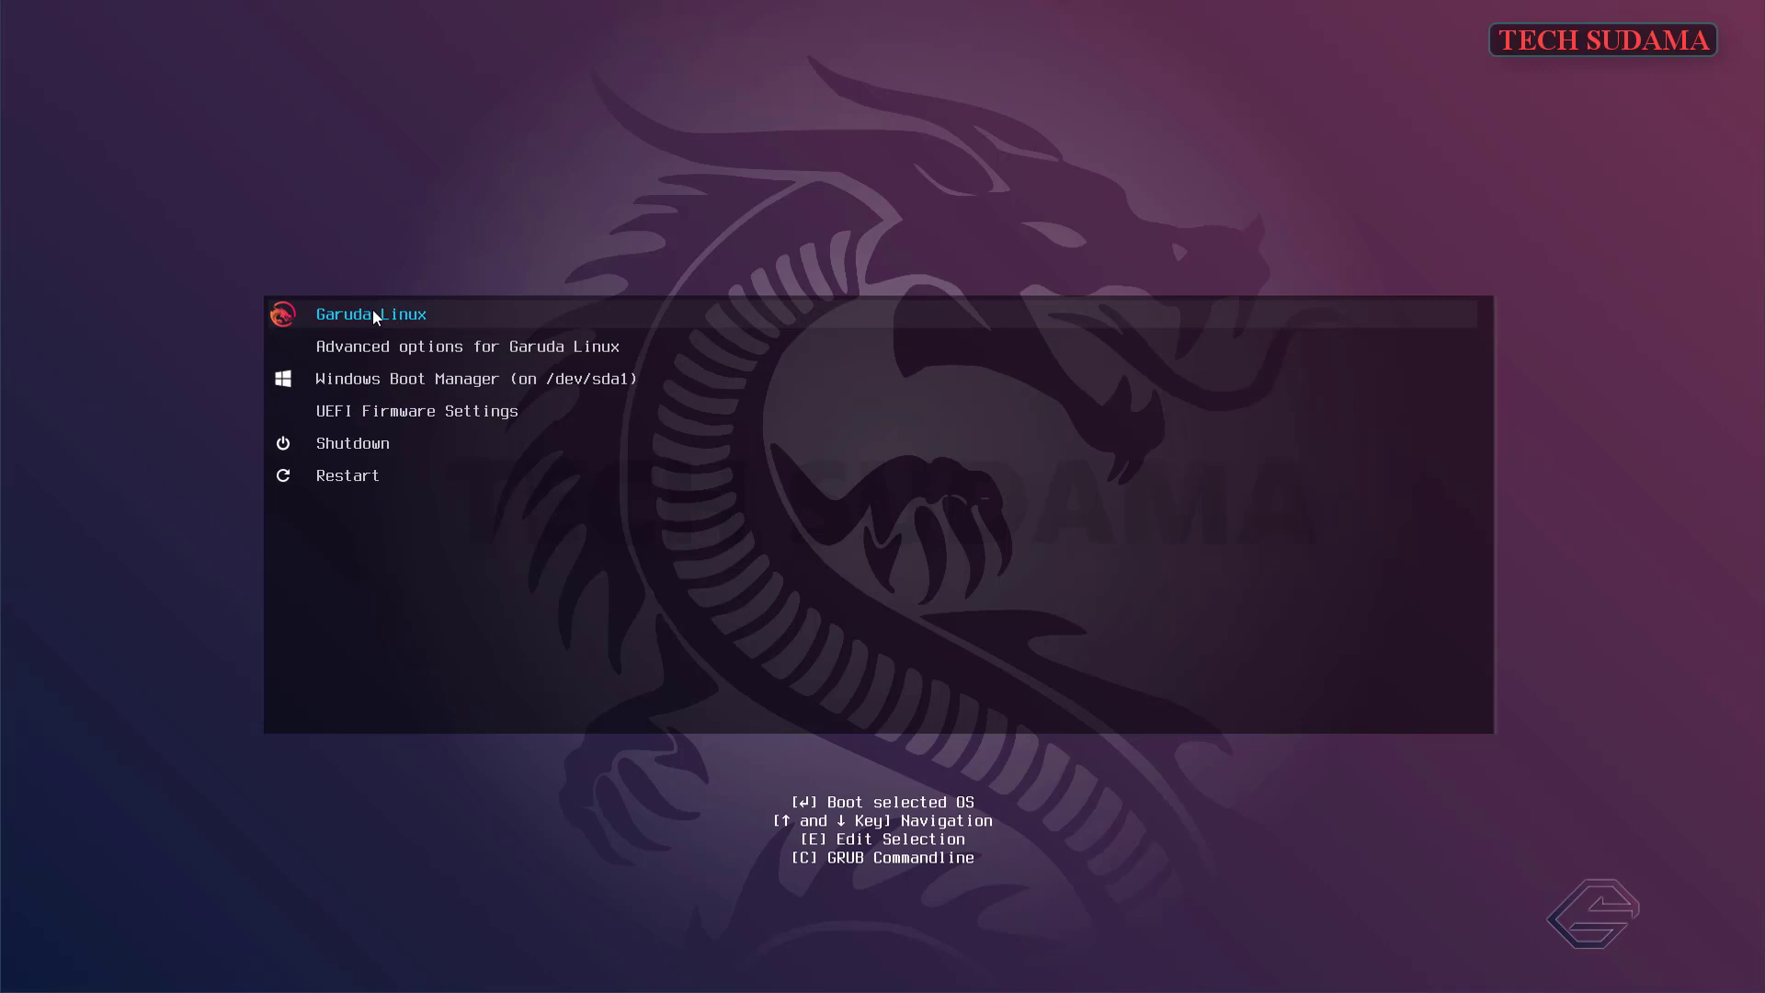
key("Return")
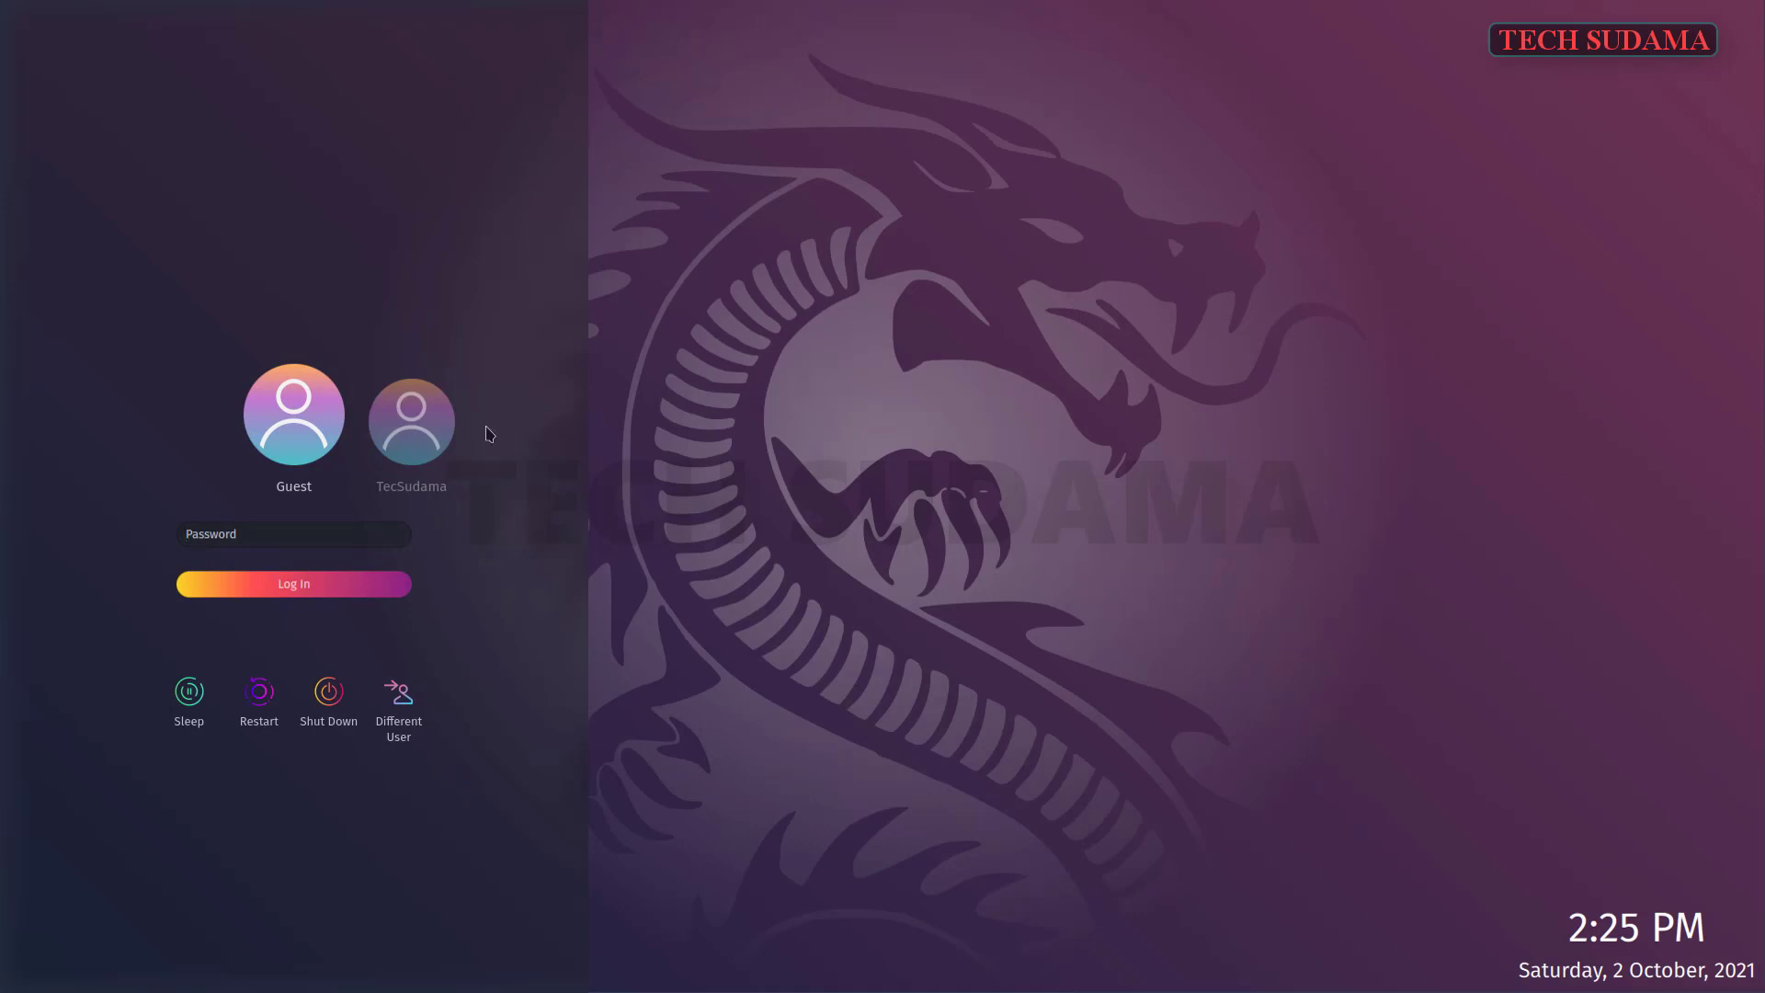
- Select the new user account and sign in with its password
left_click(418, 423)
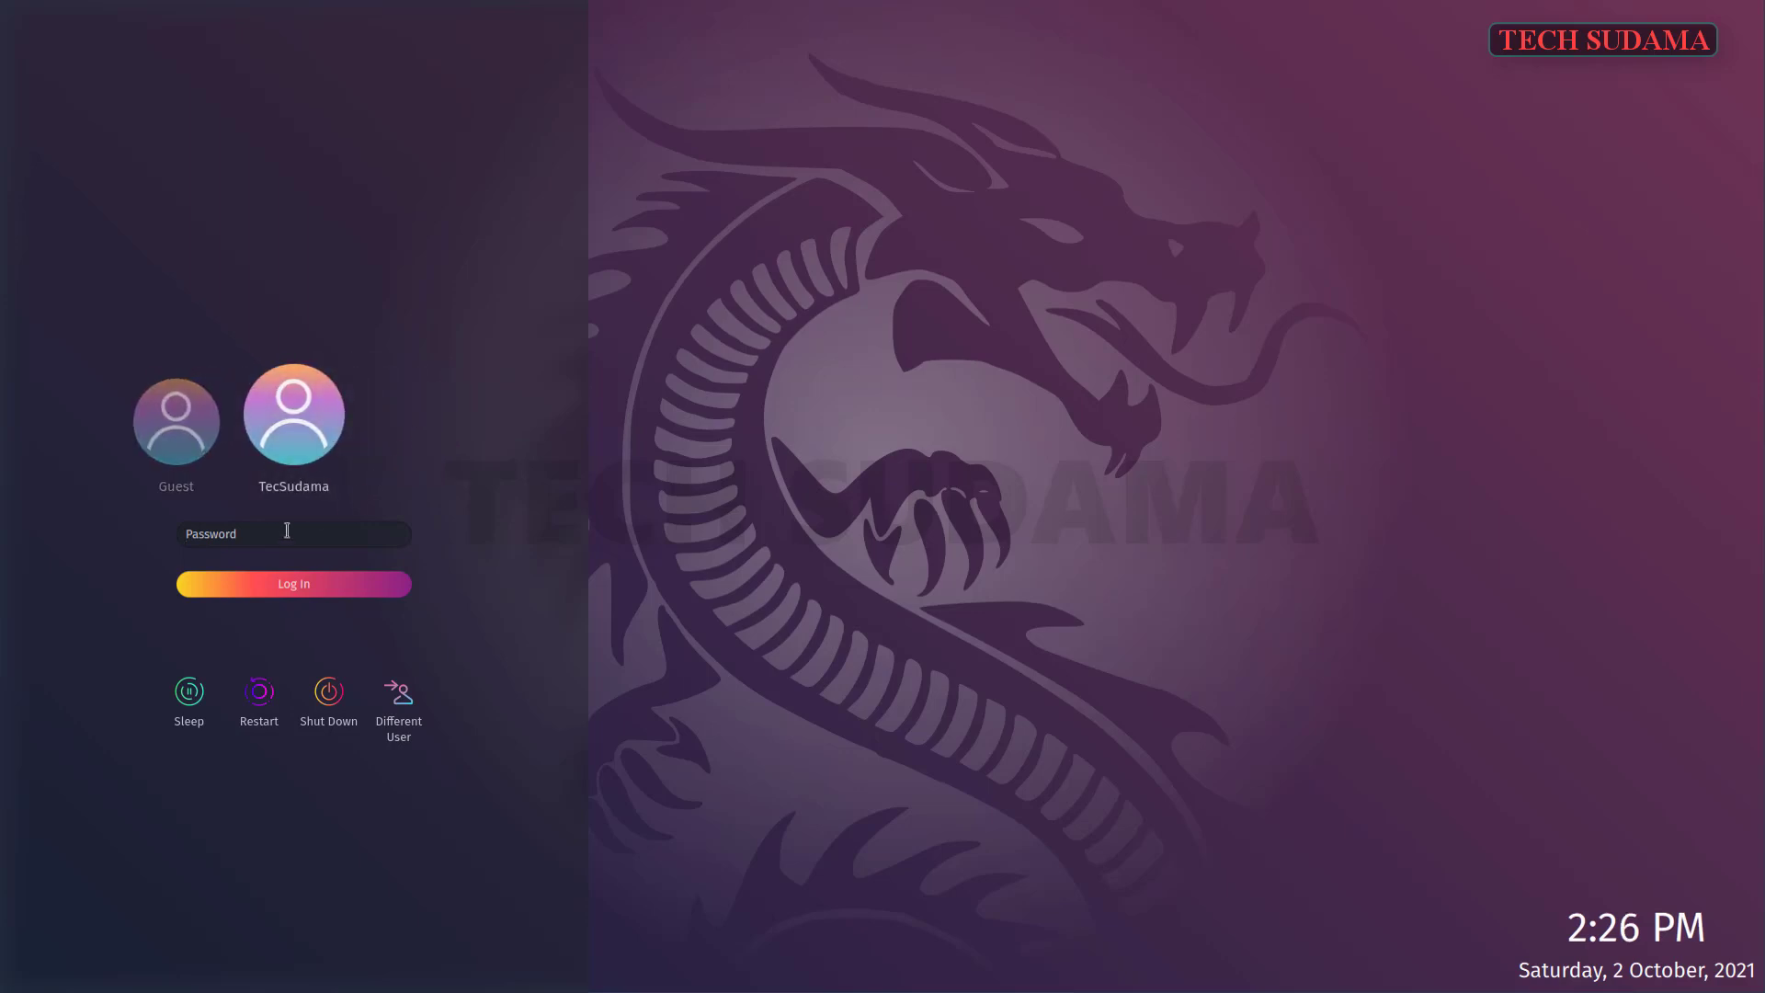
type("****")
key("Return")
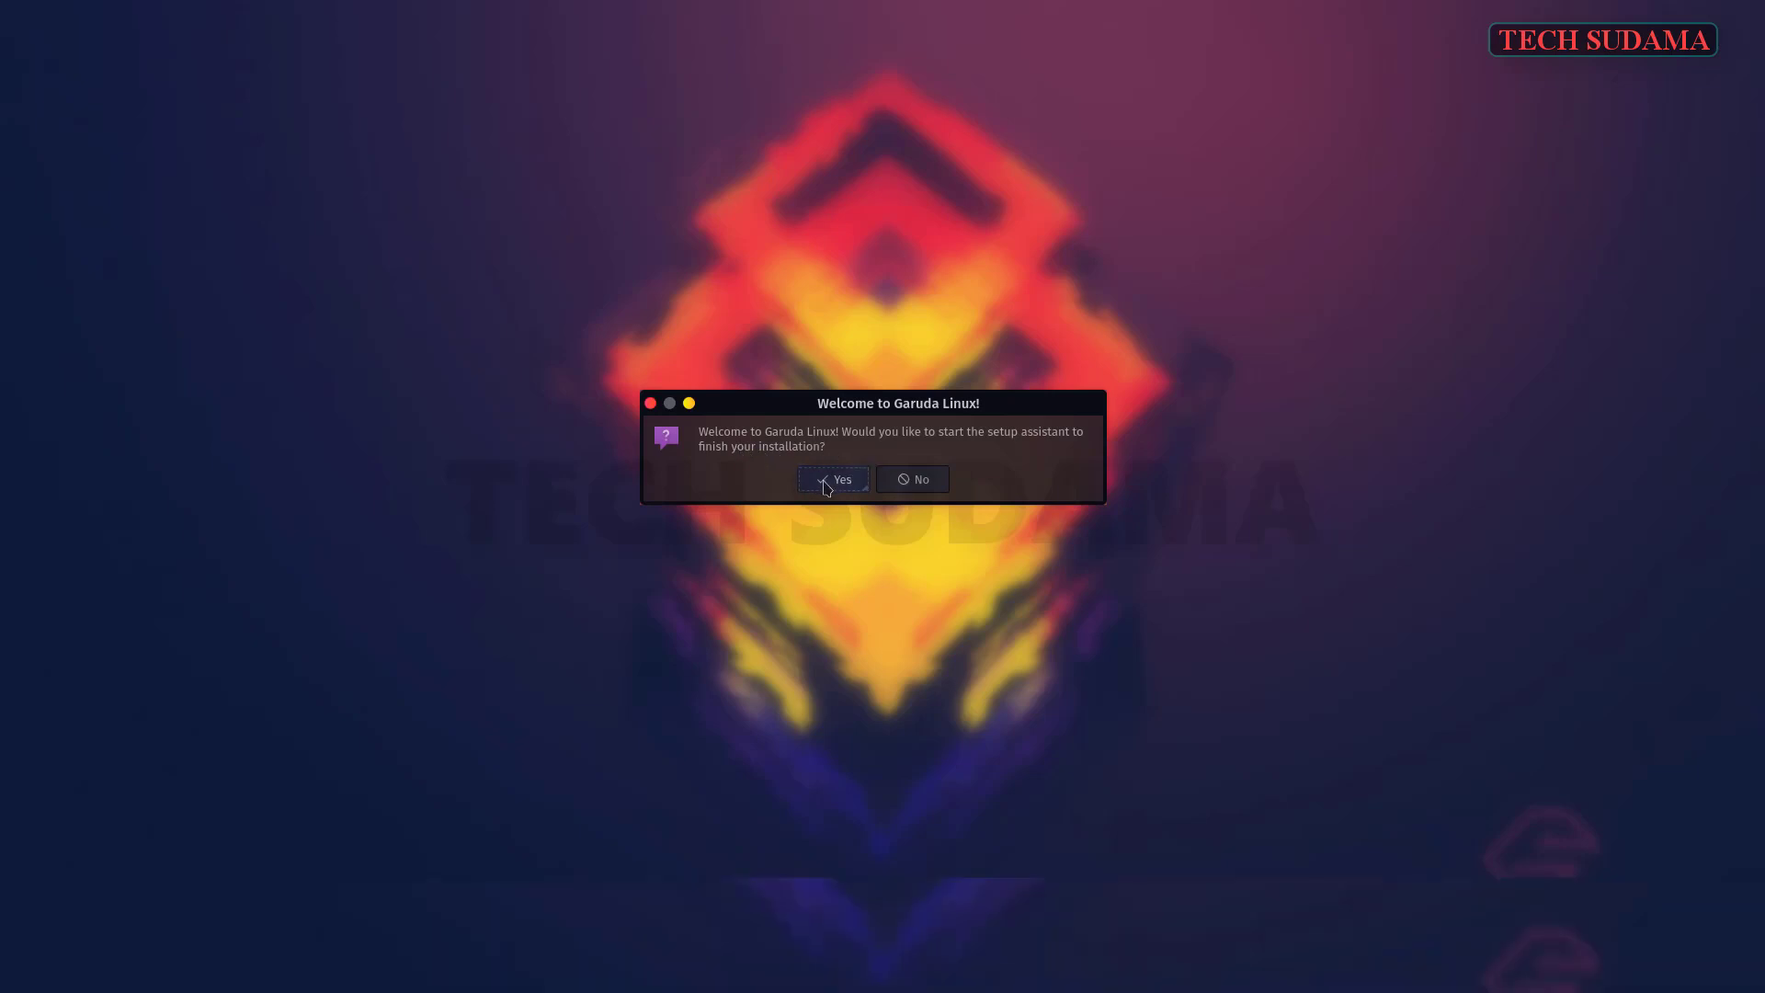
- Decline the setup assistant, close Garuda Welcome and dismiss the wired connection notification
left_click(922, 481)
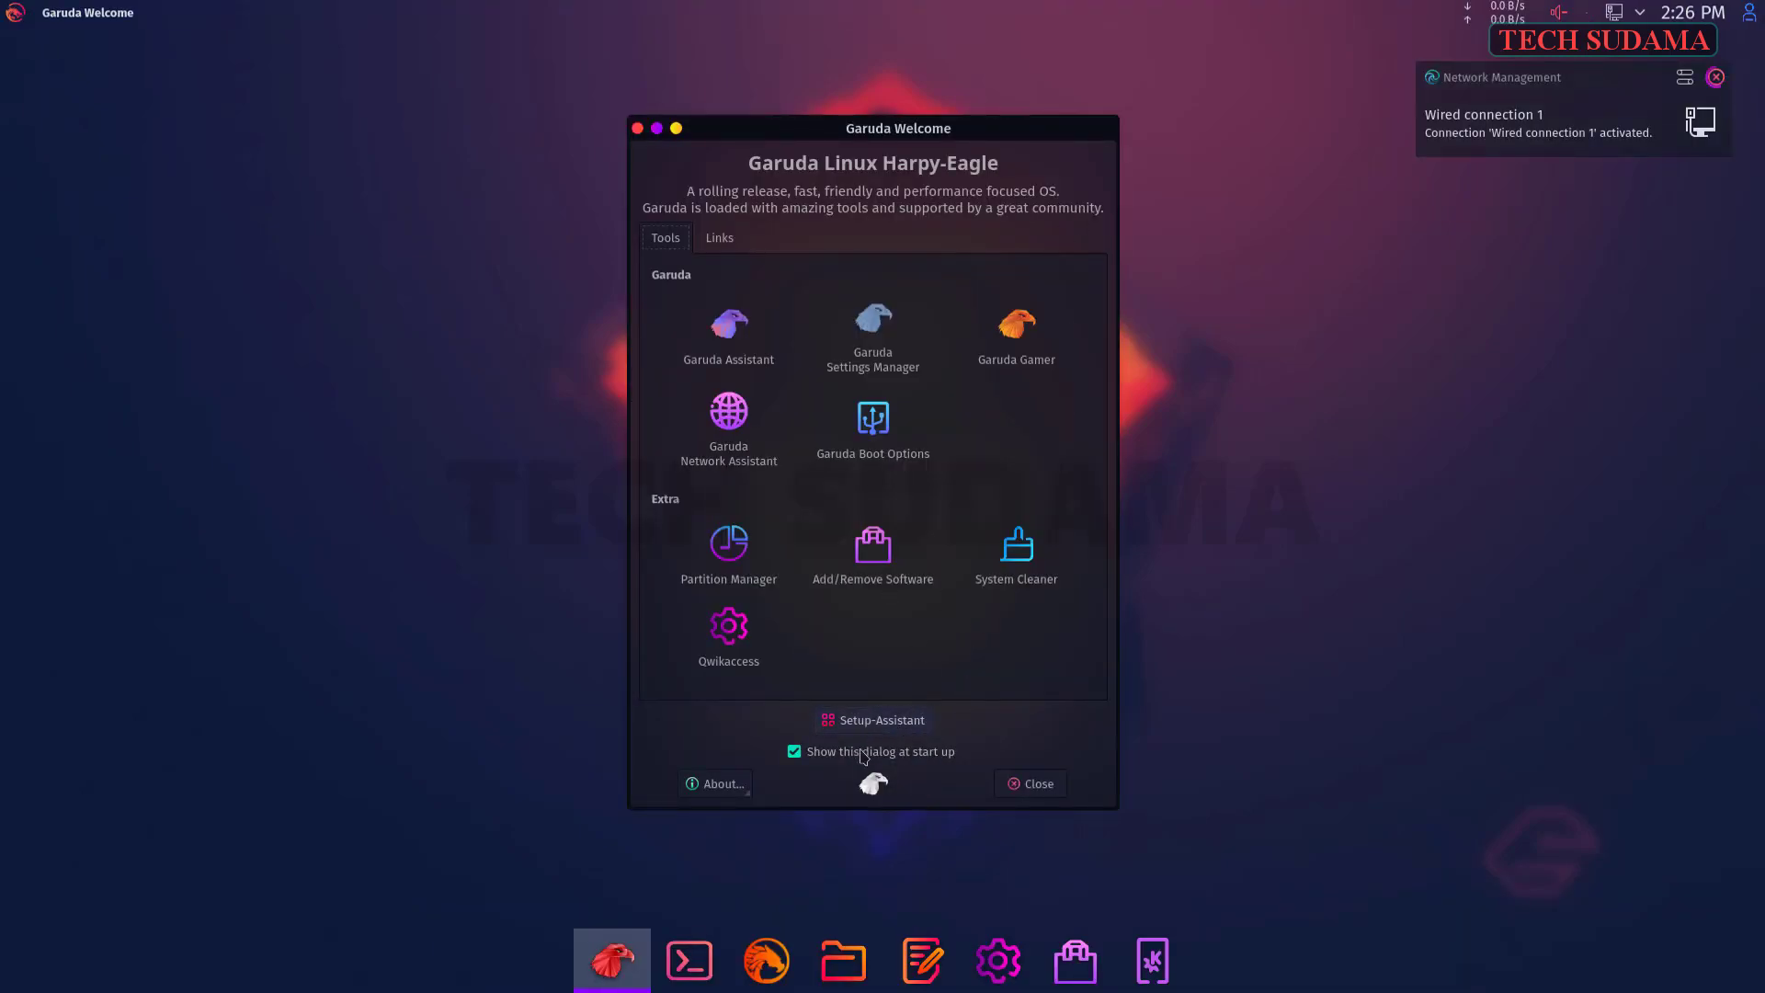
left_click(1030, 786)
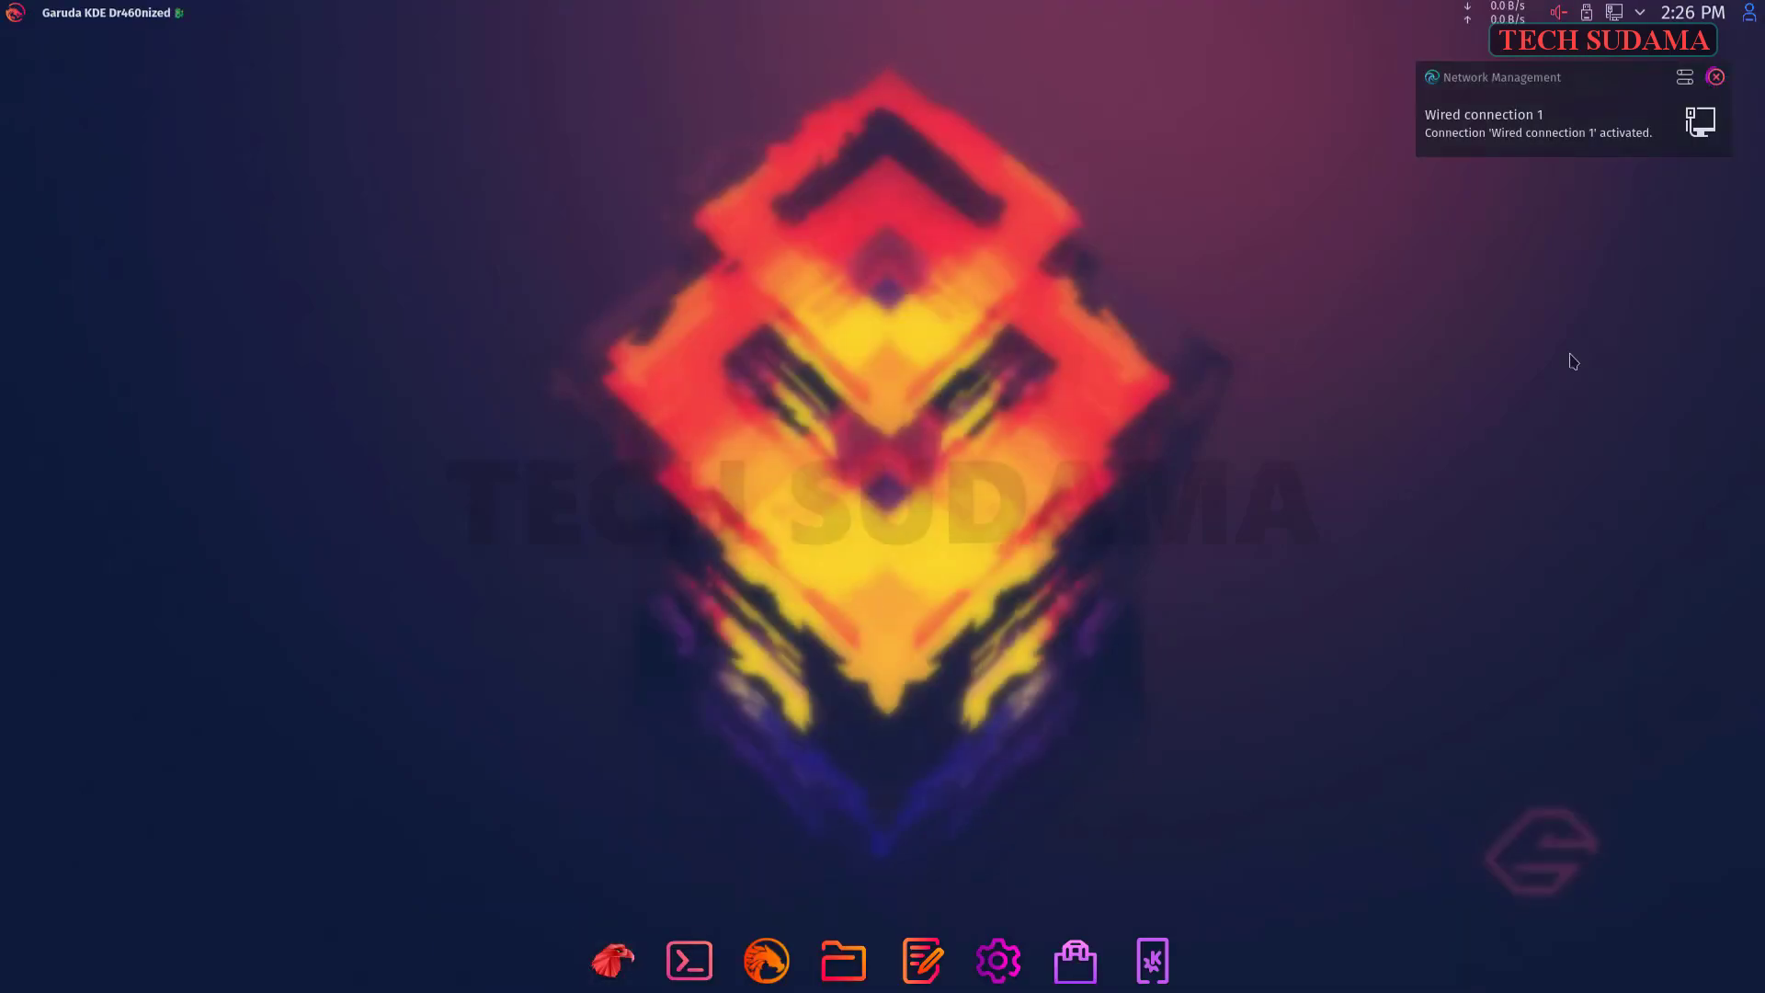
left_click(1717, 77)
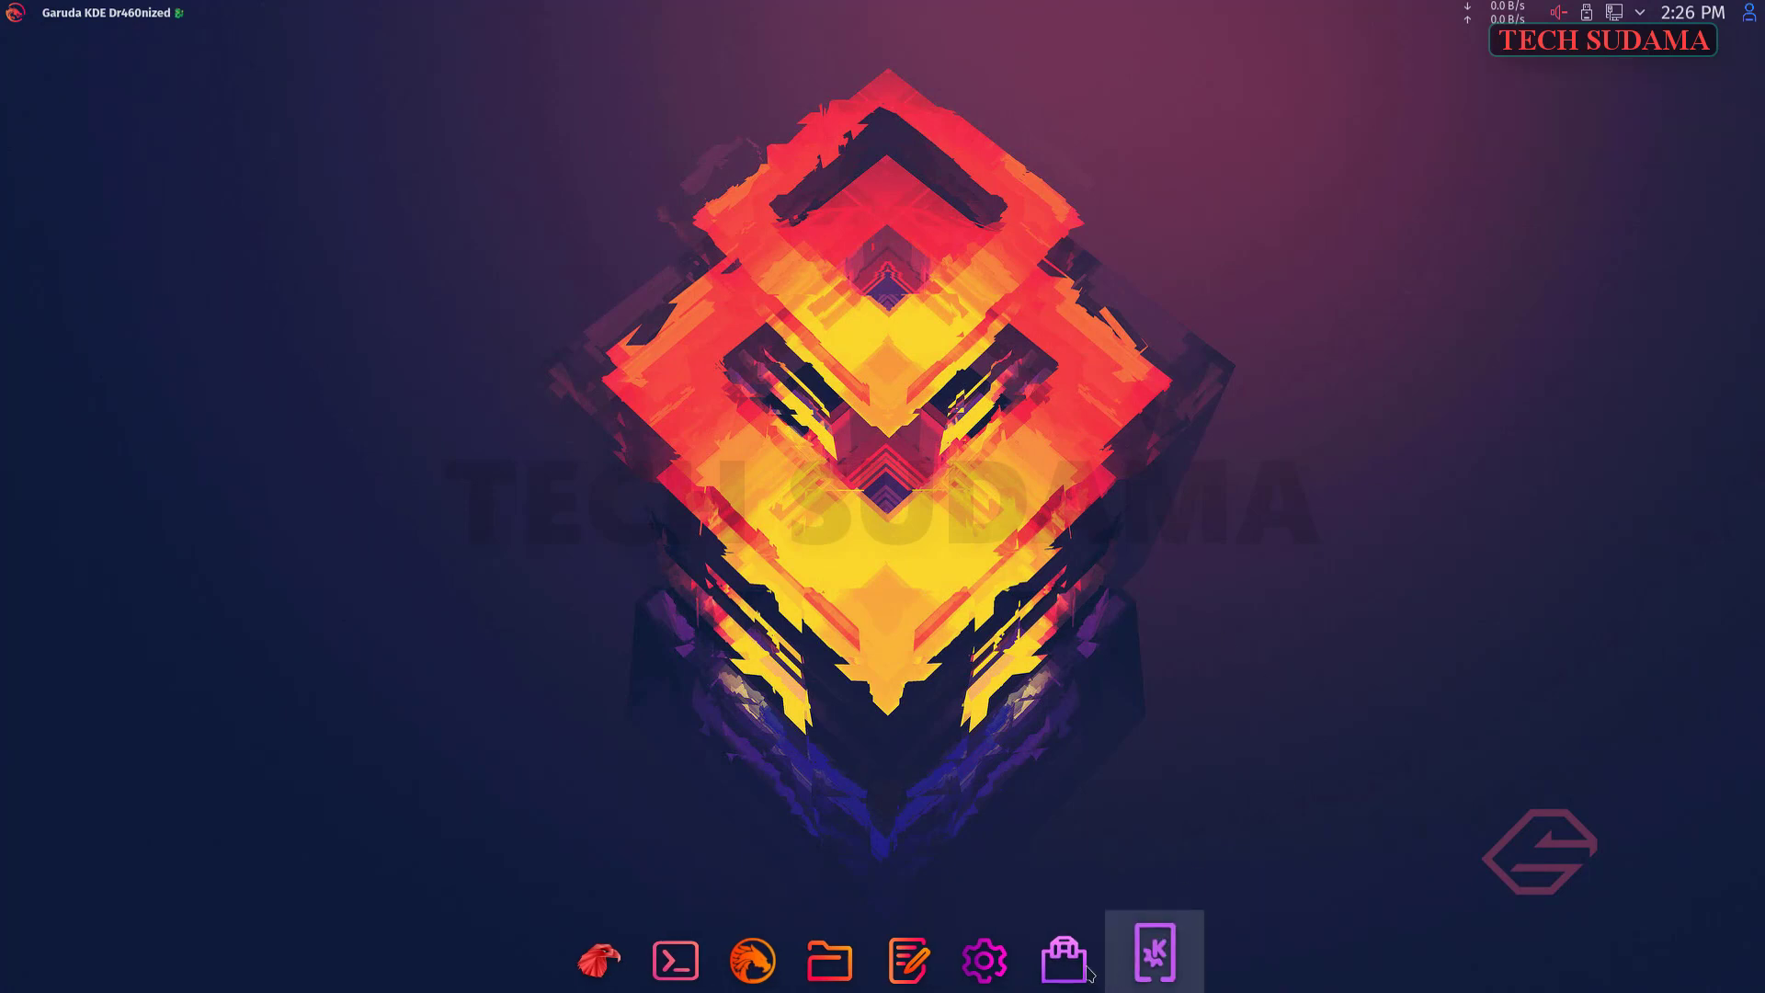